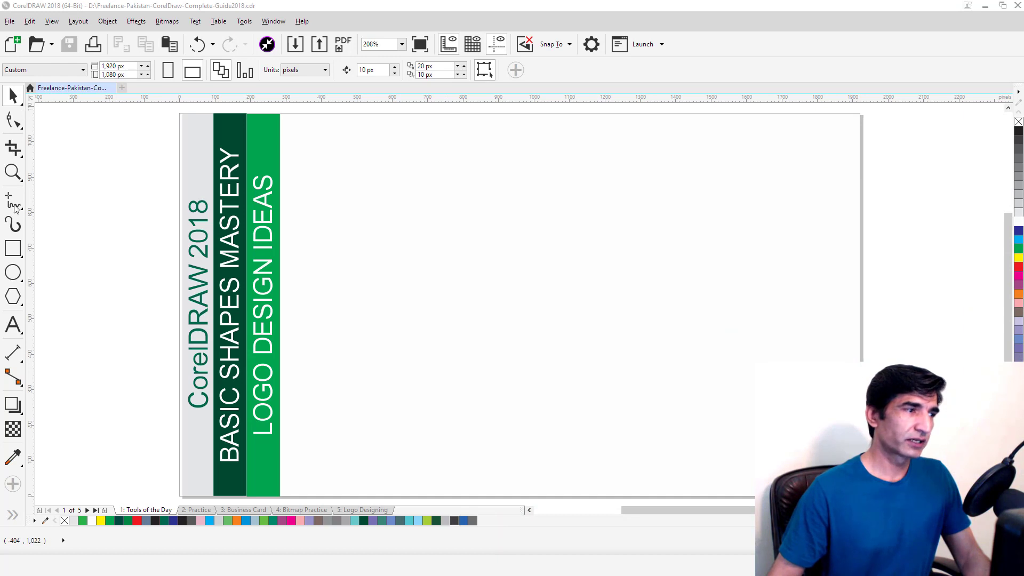
Step: Draw a rectangle about 775 × 464 px on the blank page area beside the vertical title bars
{"action": "left_click", "coordinate": [16, 251]}
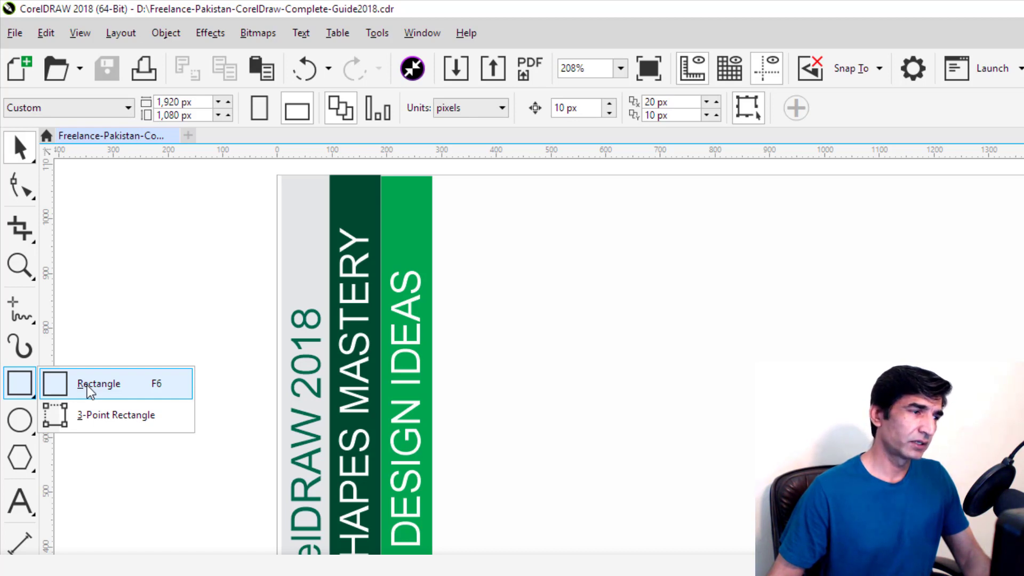
{"action": "left_click", "coordinate": [88, 388]}
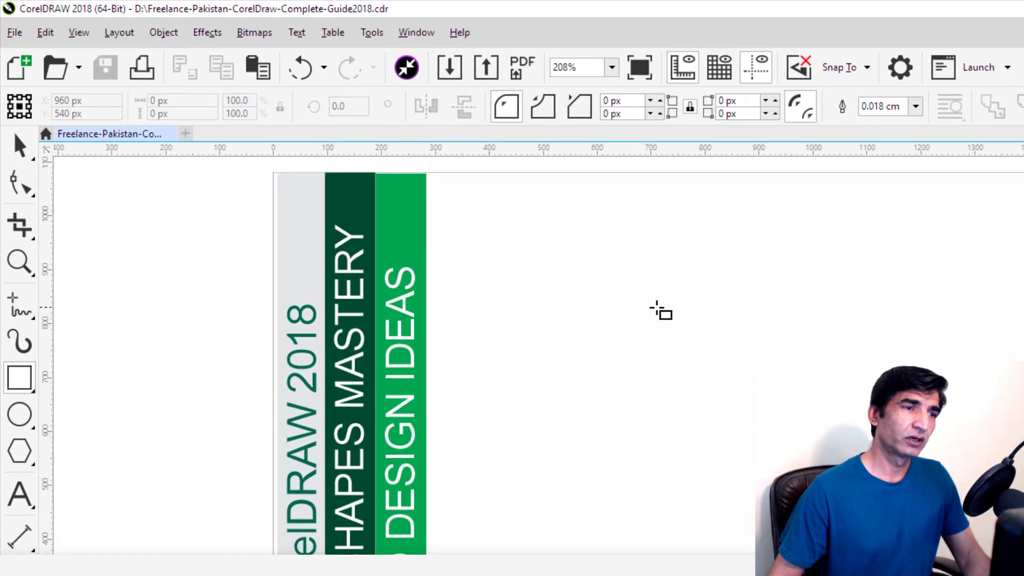
{"action": "left_click_drag", "start_coordinate": [664, 312], "coordinate": [1023, 535]}
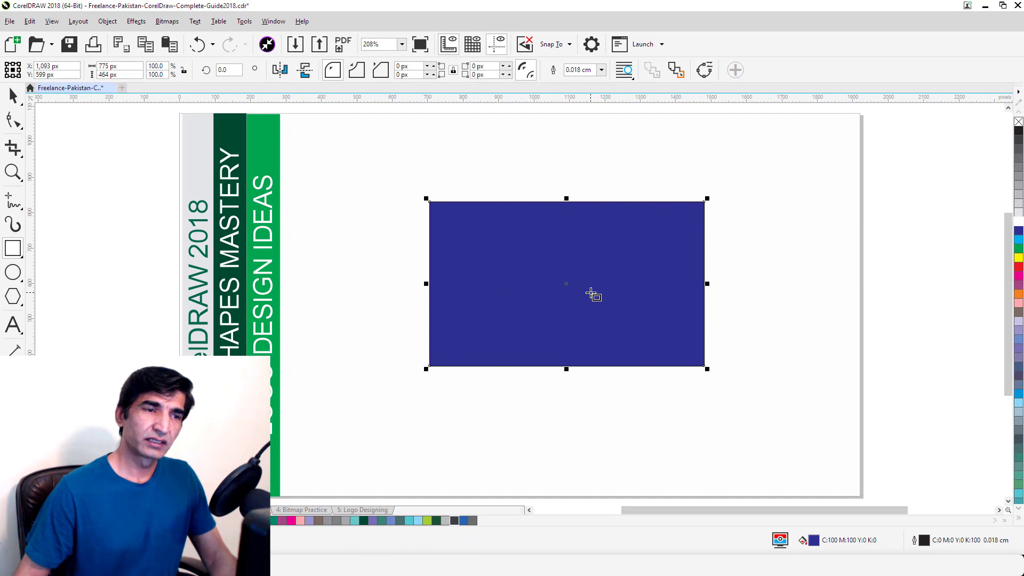
Step: Try a green fill, a red outline and no fill on the rectangle, finishing with blue fill and no outline
{"action": "left_click", "coordinate": [1018, 249]}
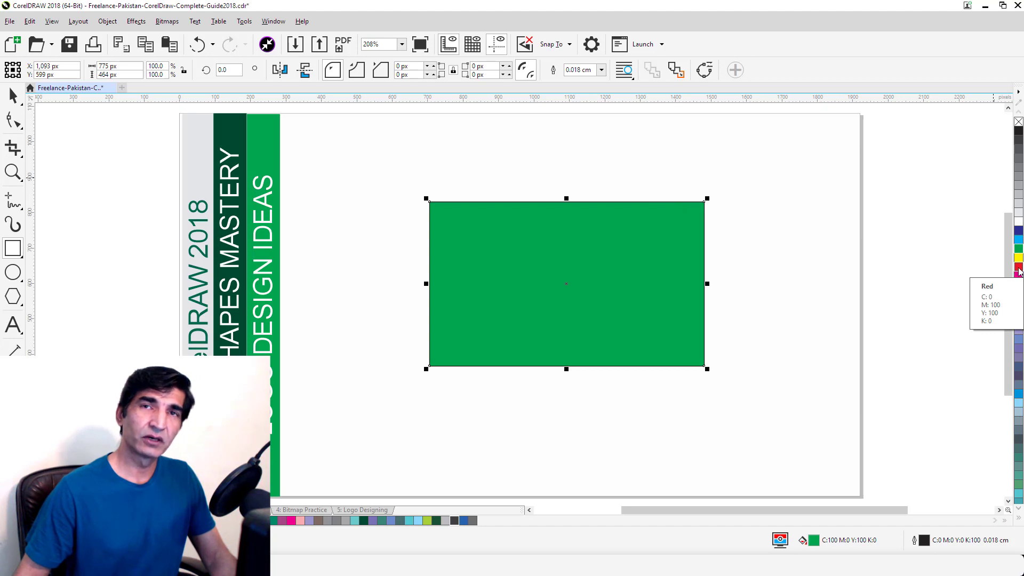
{"action": "right_click", "coordinate": [1018, 267]}
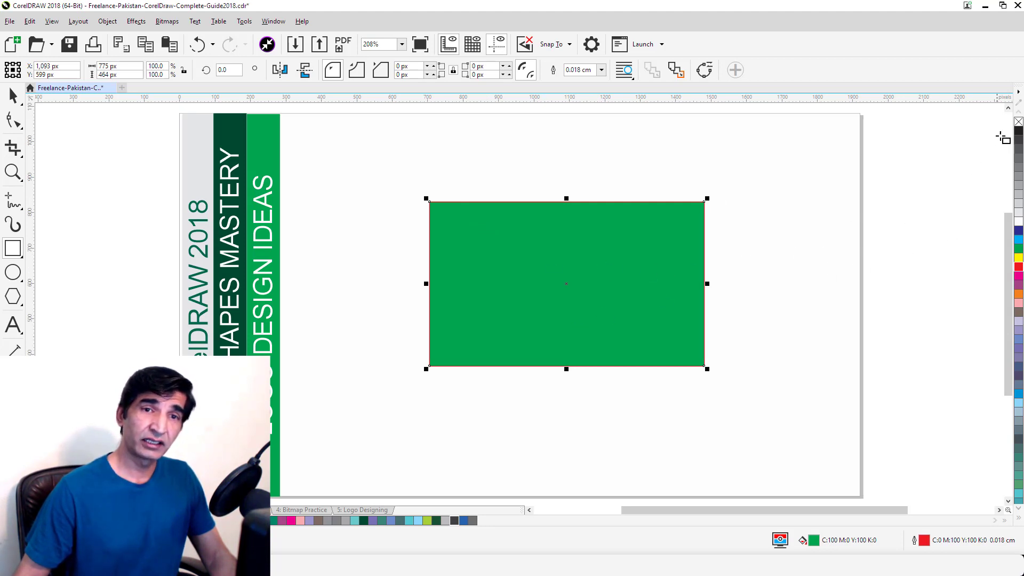
{"action": "left_click", "coordinate": [1018, 121]}
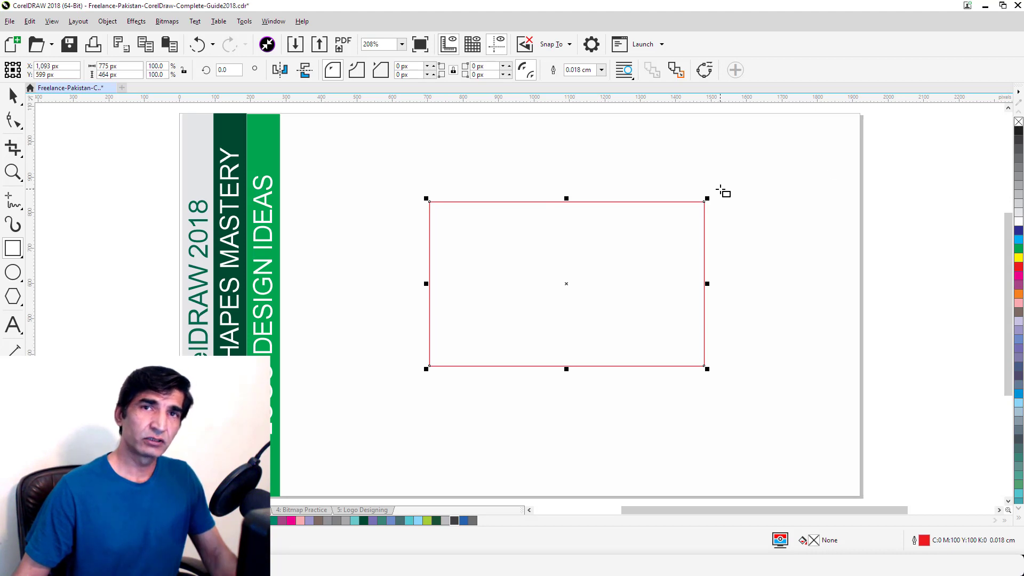
{"action": "left_click", "coordinate": [1016, 233]}
{"action": "right_click", "coordinate": [1018, 122]}
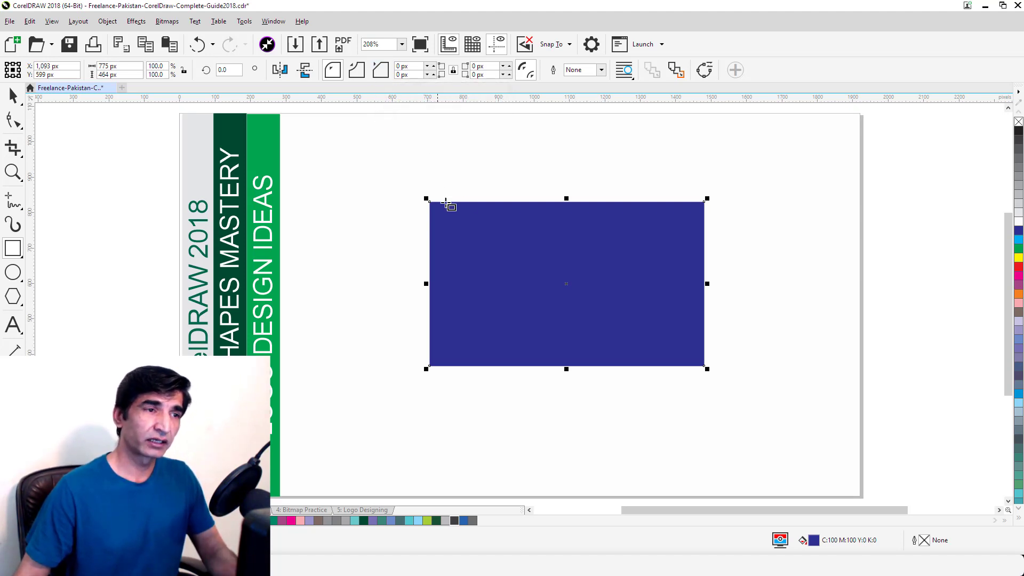
Step: Round all four rectangle corners with a radius of 10 px, and increase the radius to 150 px
{"action": "left_click", "coordinate": [409, 75]}
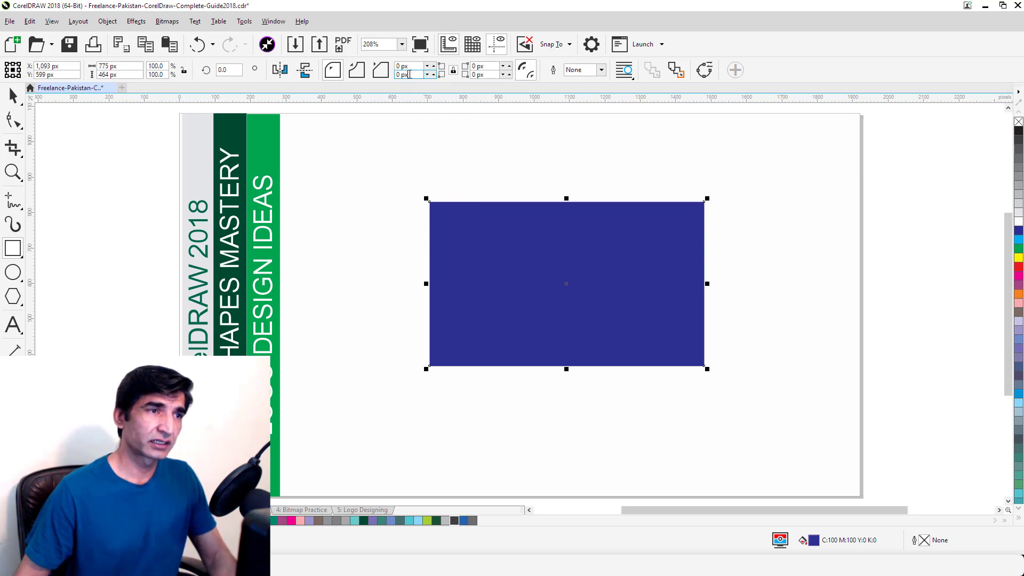
{"action": "type", "text": "10"}
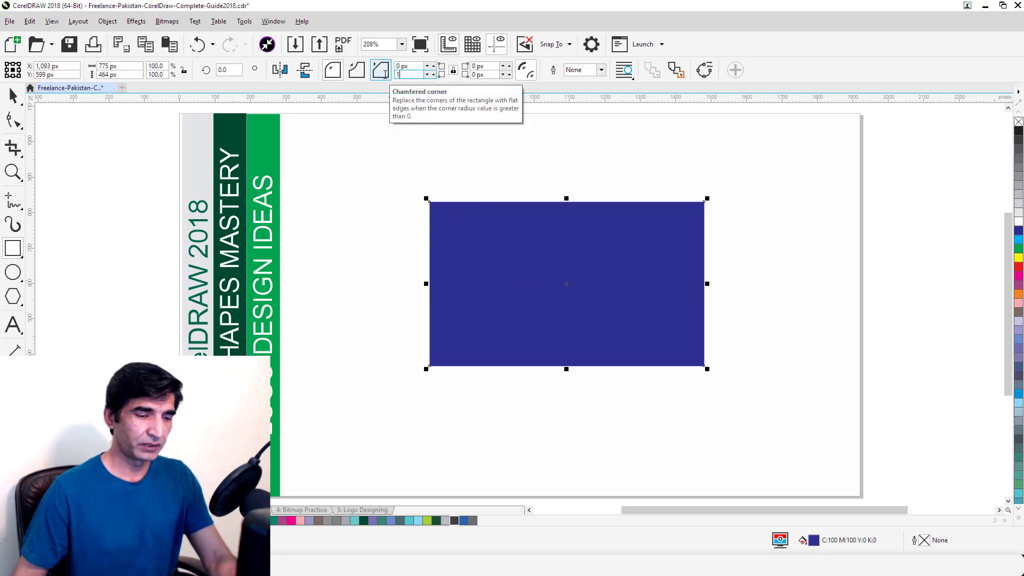
{"action": "key", "text": "Return"}
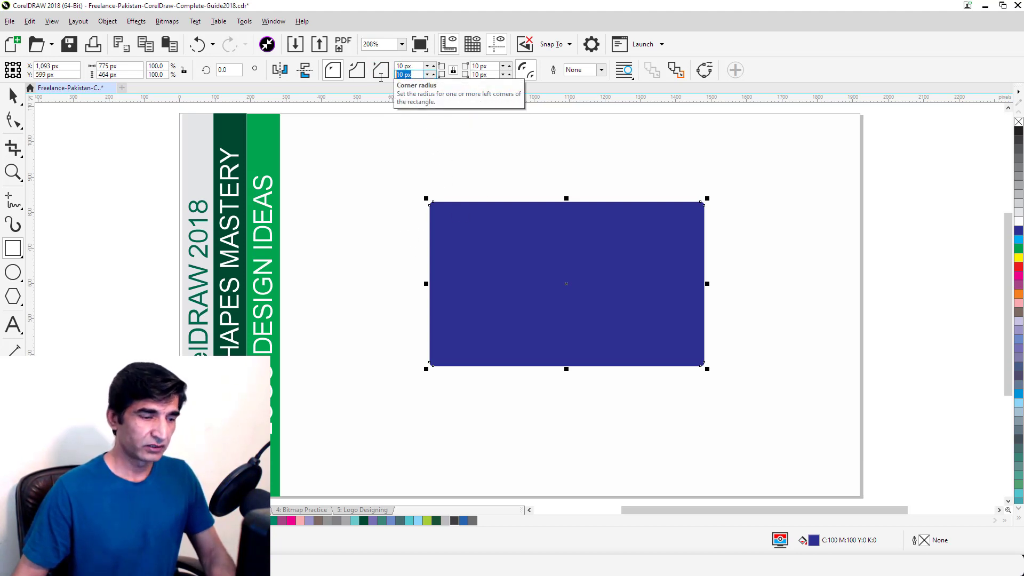
{"action": "type", "text": "150"}
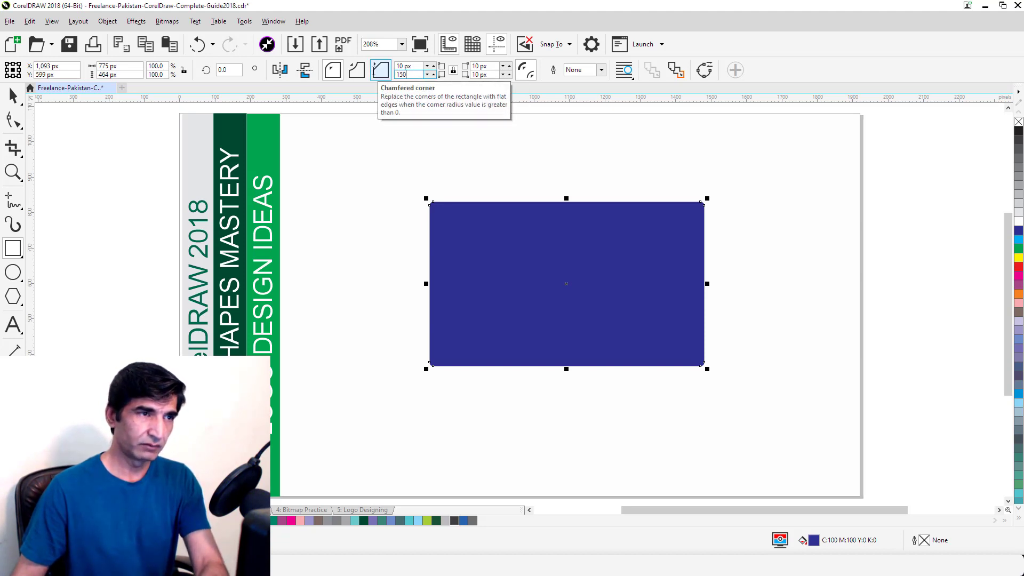
{"action": "key", "text": "Return"}
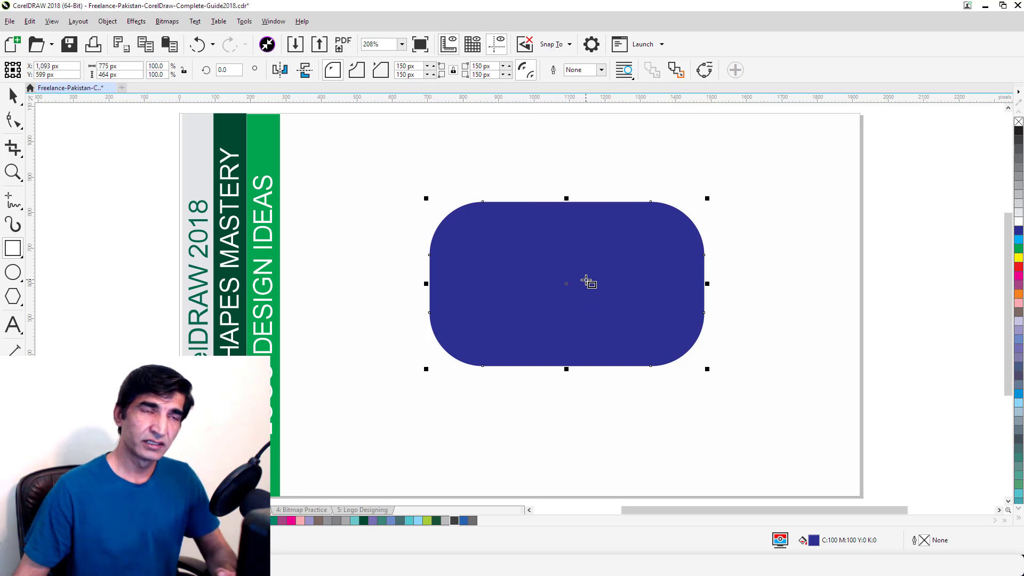
Step: Give the rounded rectangle a green 0.5 cm outline, and delete the whole shape
{"action": "left_click", "coordinate": [601, 70]}
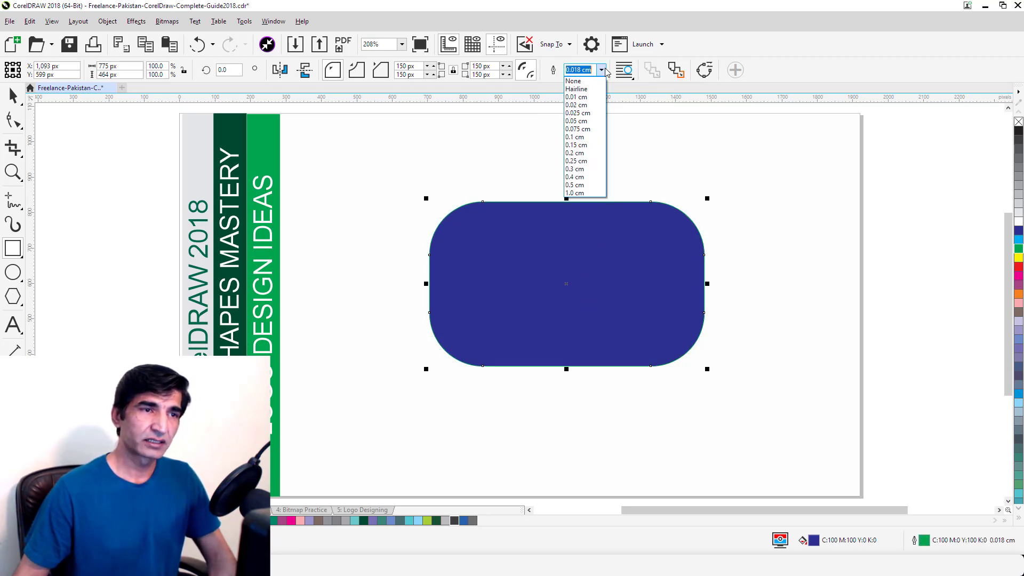
{"action": "left_click", "coordinate": [576, 185]}
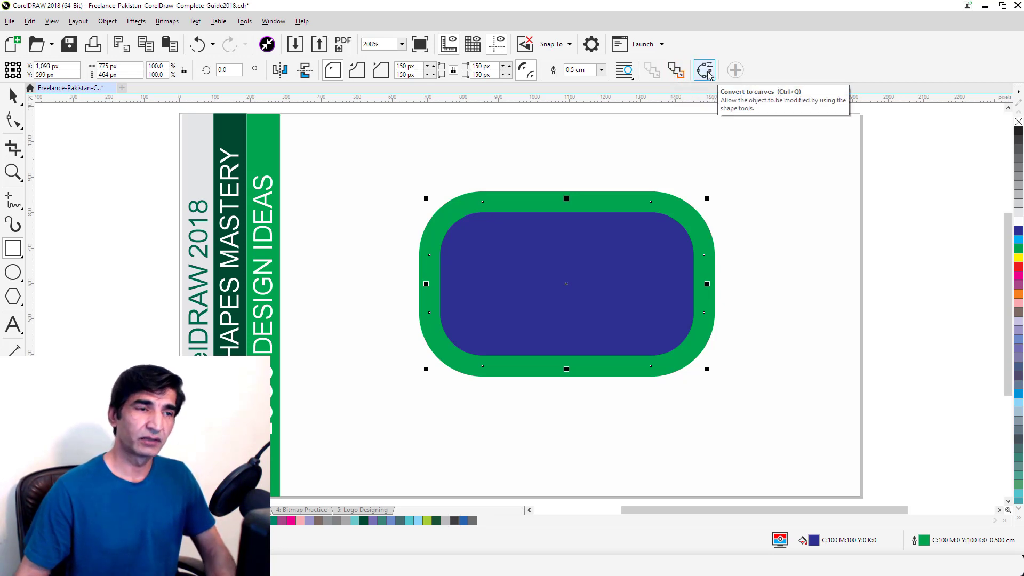
{"action": "key", "text": "Delete"}
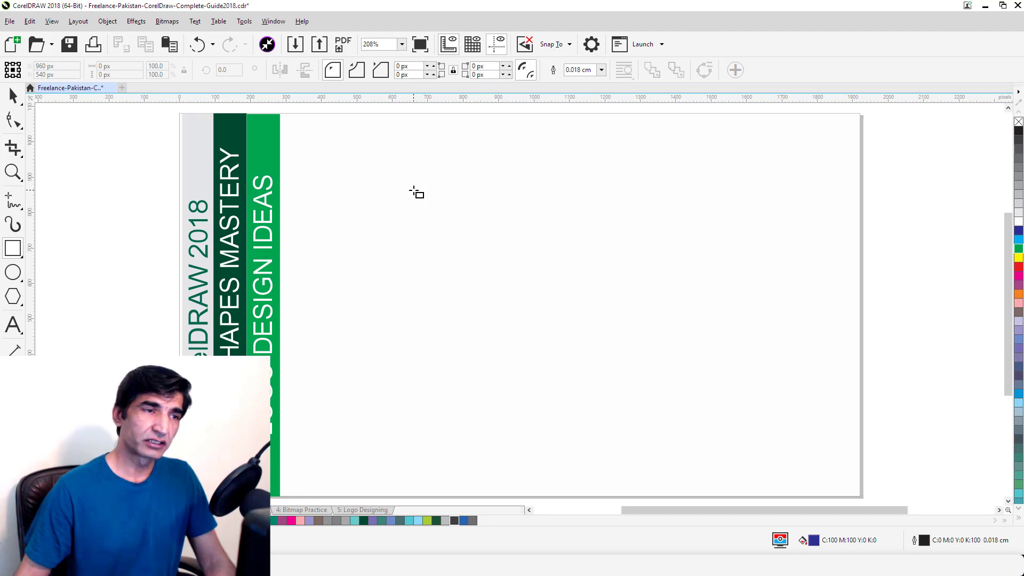
Step: Draw a square about 565 px wide on the page and set its size to 500 × 500 px
{"action": "mouse_move", "coordinate": [414, 191]}
{"action": "left_mouse_down"}
{"action": "mouse_move", "coordinate": [536, 352]}
{"action": "mouse_move", "coordinate": [491, 272]}
{"action": "mouse_move", "coordinate": [561, 371]}
{"action": "mouse_move", "coordinate": [509, 286]}
{"action": "mouse_move", "coordinate": [584, 374]}
{"action": "mouse_move", "coordinate": [614, 389]}
{"action": "left_mouse_up"}
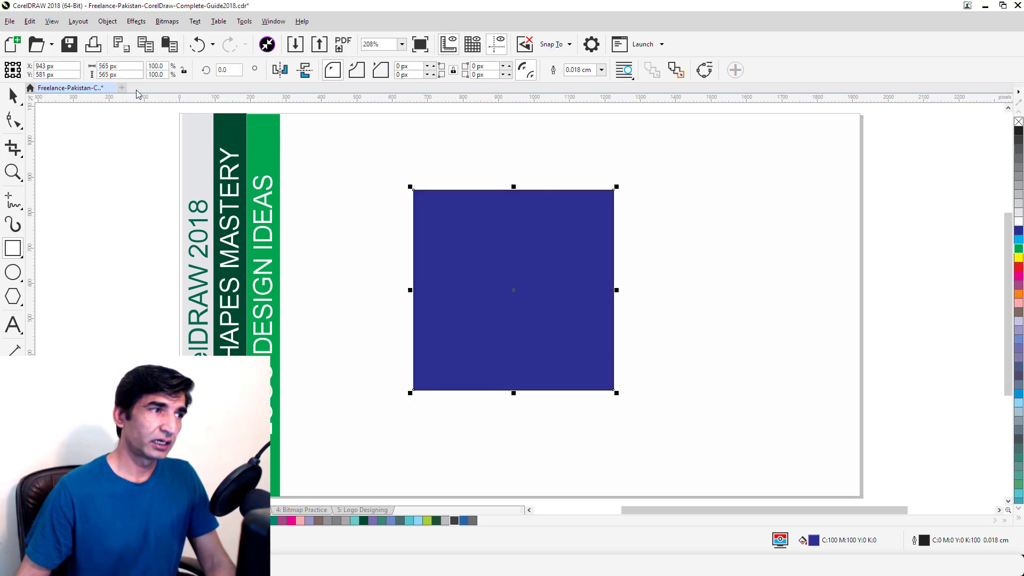
{"action": "left_click", "coordinate": [119, 64]}
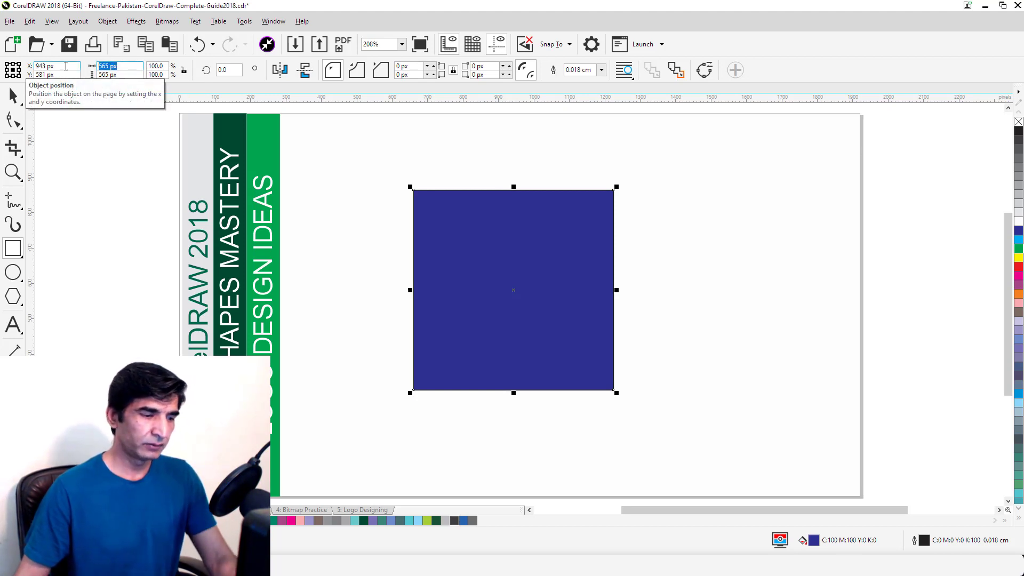
{"action": "type", "text": "5"}
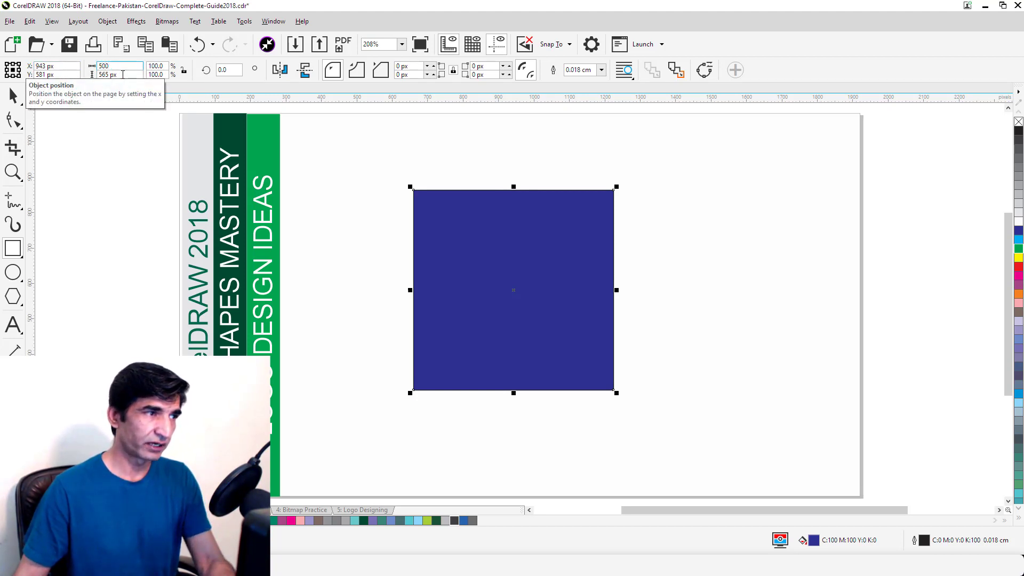
{"action": "type", "text": "00"}
{"action": "key", "text": "Tab"}
{"action": "type", "text": "500"}
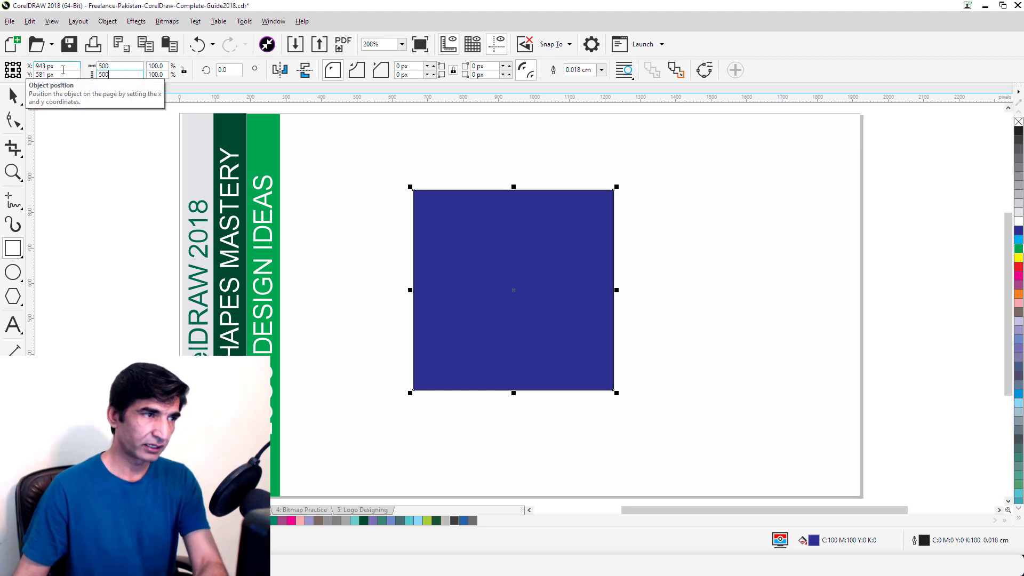
{"action": "key", "text": "Return"}
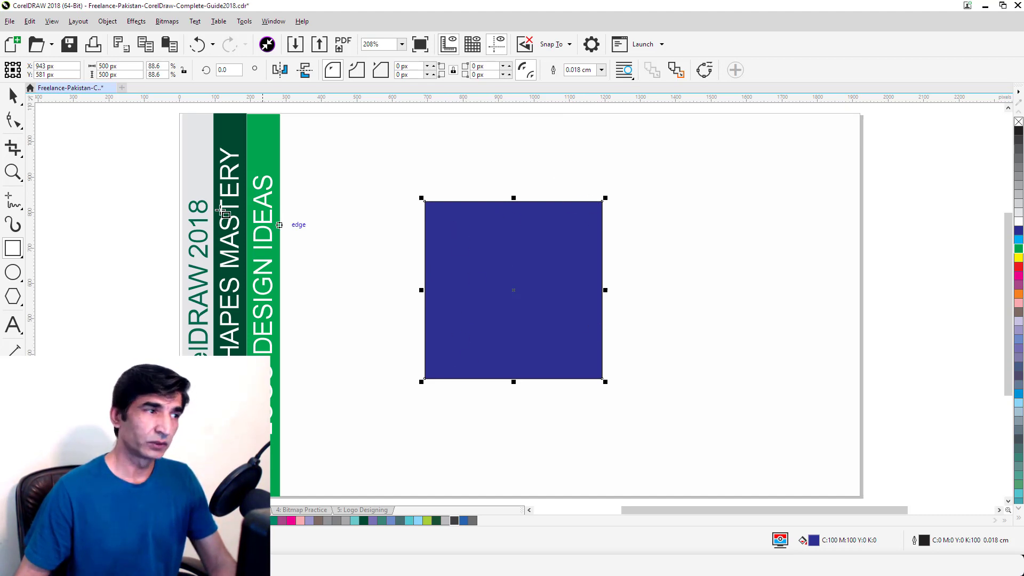
Step: Try rounding the square's corners into a full circle with the Shape tool, and undo the rounding
{"action": "left_click", "coordinate": [11, 122]}
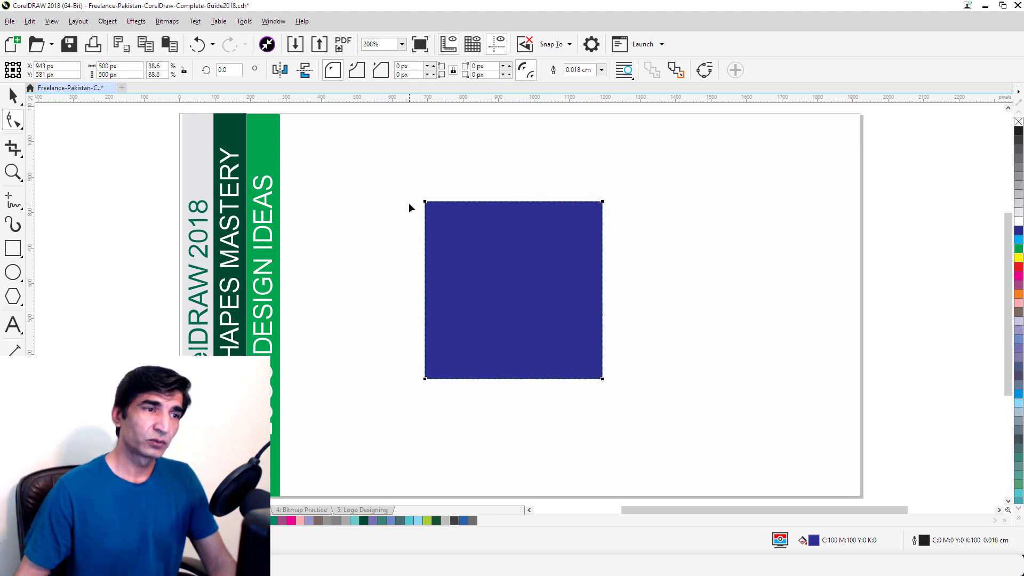
{"action": "left_click_drag", "start_coordinate": [462, 239], "coordinate": [567, 325]}
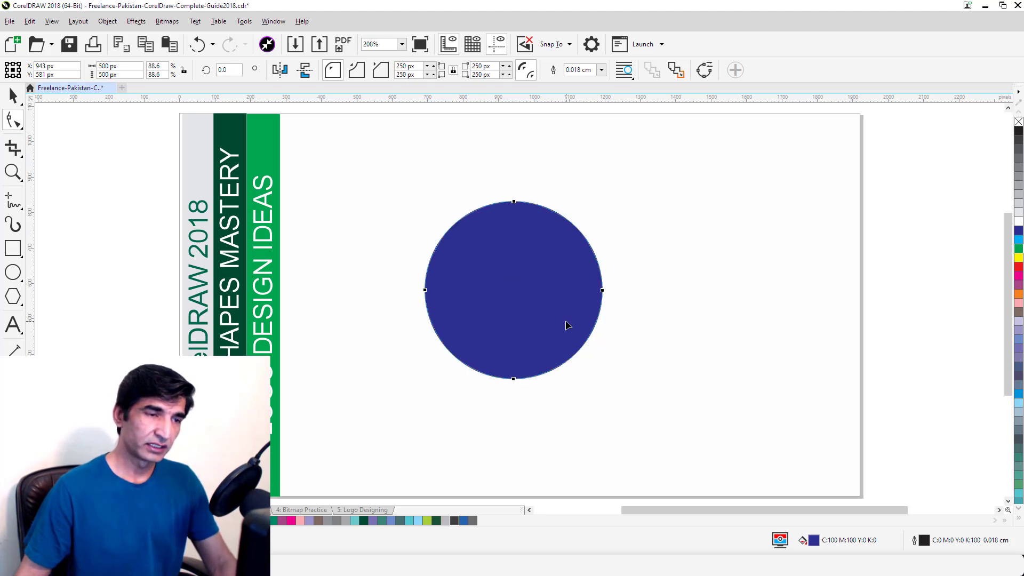
{"action": "key", "text": "ctrl+z"}
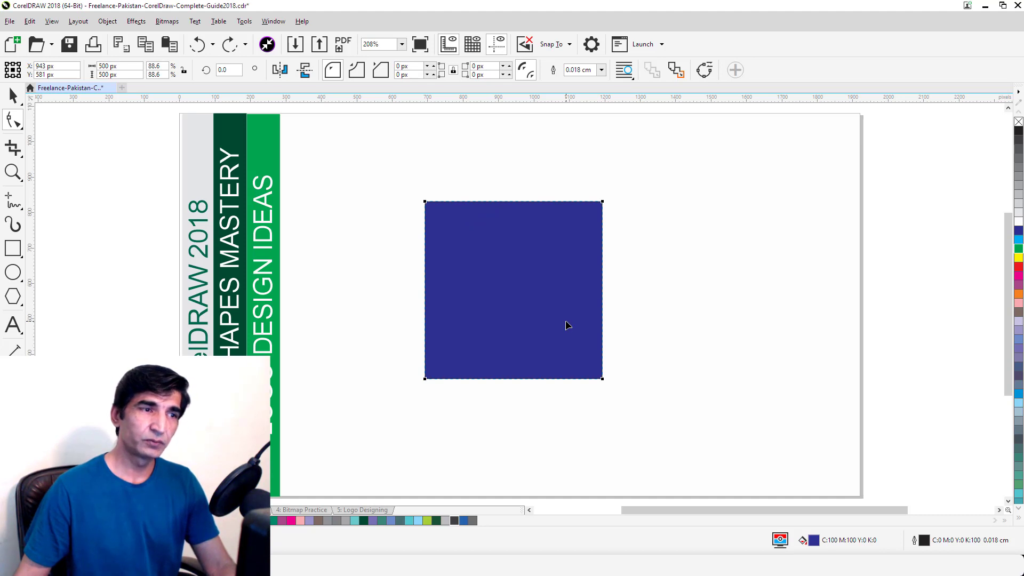
Step: Convert the square to curves, pull its upper-left node in toward the lower-right corner, and shift the shape up and left
{"action": "left_click", "coordinate": [703, 70]}
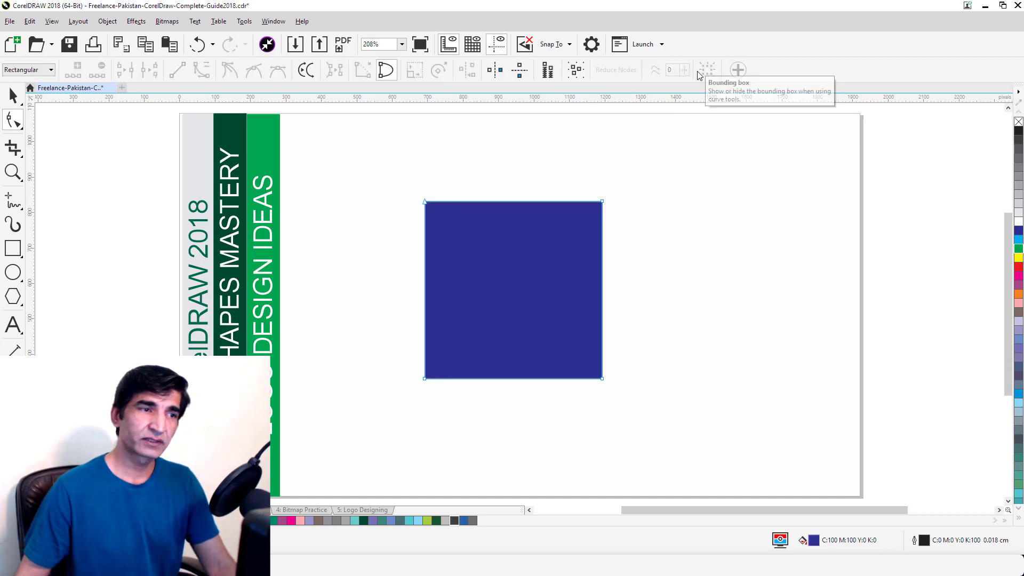
{"action": "left_click_drag", "start_coordinate": [426, 203], "coordinate": [470, 271]}
{"action": "key", "text": "space"}
{"action": "left_click", "coordinate": [13, 121]}
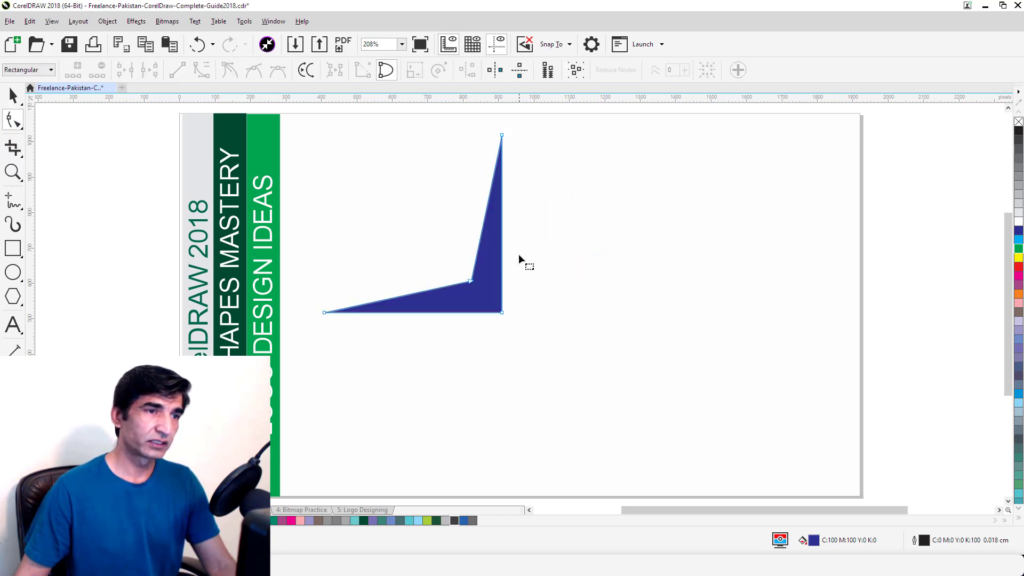
Step: Delete the topmost node of the shape to leave a flat triangle, and move the triangle straight up the page
{"action": "left_click", "coordinate": [502, 135]}
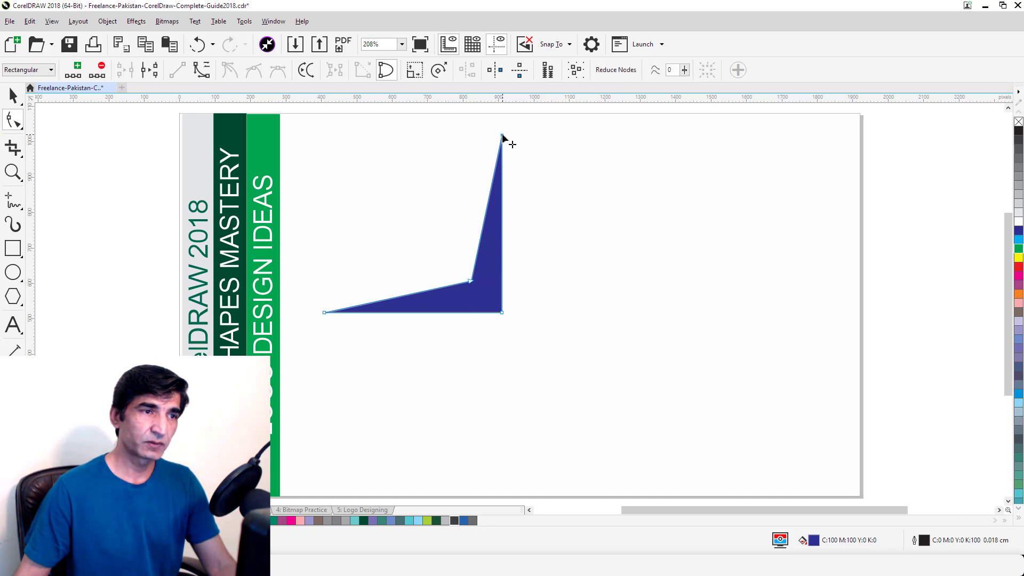
{"action": "key", "text": "Delete"}
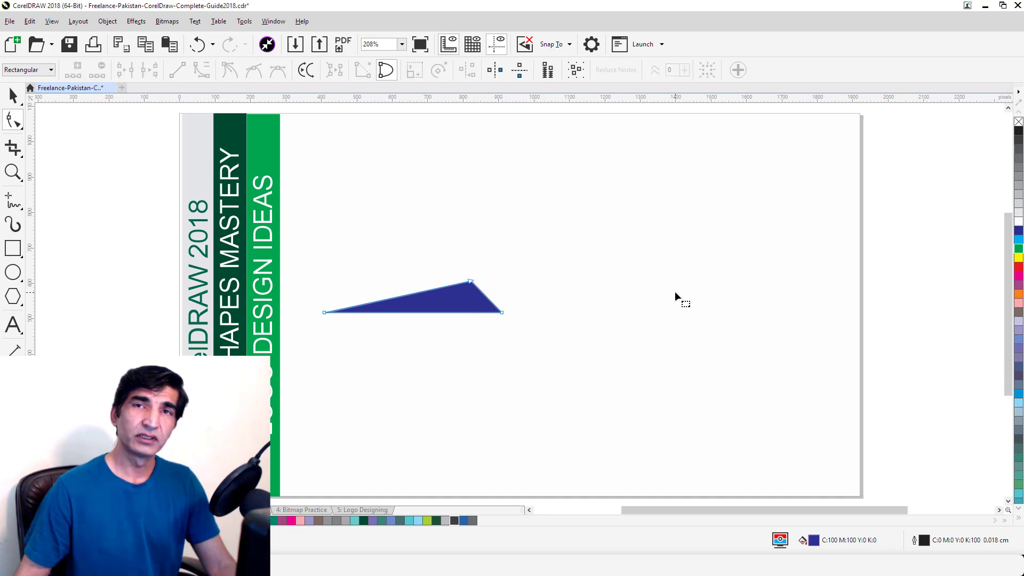
{"action": "left_click", "coordinate": [12, 96]}
{"action": "left_click", "coordinate": [488, 242]}
{"action": "left_click_drag", "start_coordinate": [457, 304], "coordinate": [457, 230]}
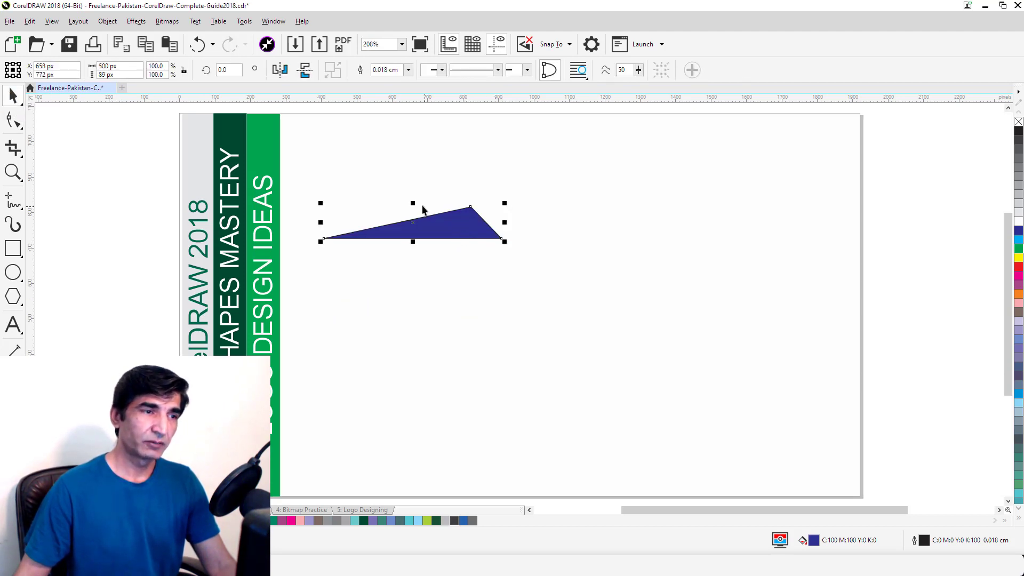
Step: Make a mirrored copy of the triangle below its base and lighten the copy's fill to C:90 M:90 Y:0 K:0
{"action": "left_click_drag", "start_coordinate": [412, 202], "coordinate": [420, 257]}
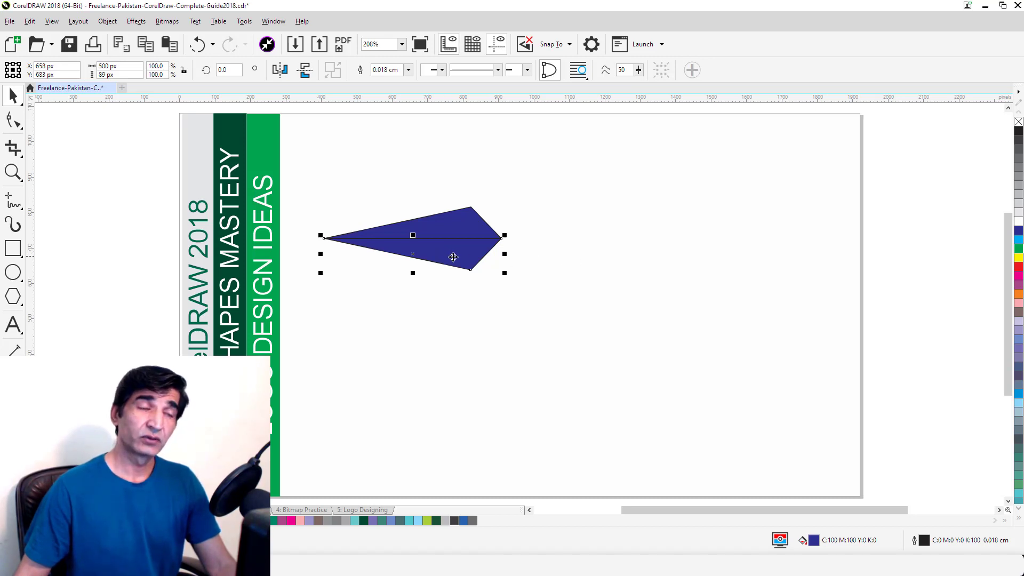
{"action": "left_click", "coordinate": [1018, 224]}
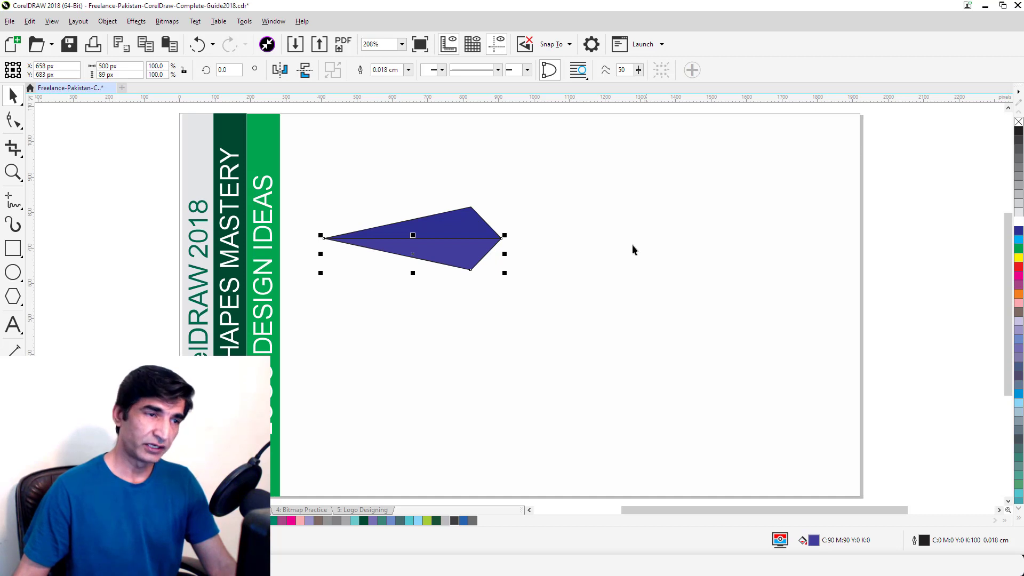
{"action": "left_click", "coordinate": [538, 293]}
Step: Select both triangles and rotate them together to 270° so the long tip points upward
{"action": "left_click_drag", "start_coordinate": [313, 204], "coordinate": [517, 296]}
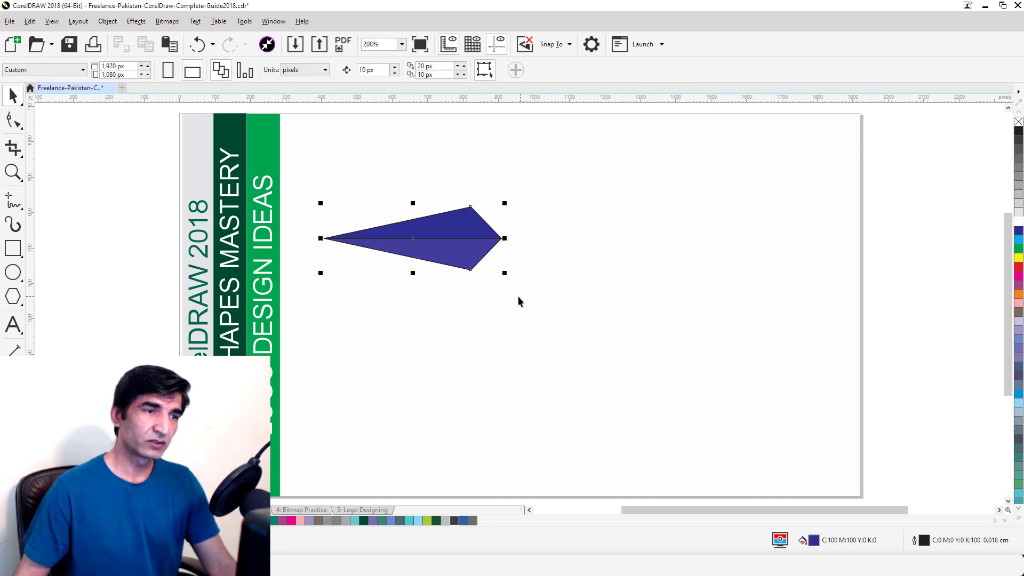
{"action": "left_click", "coordinate": [460, 245]}
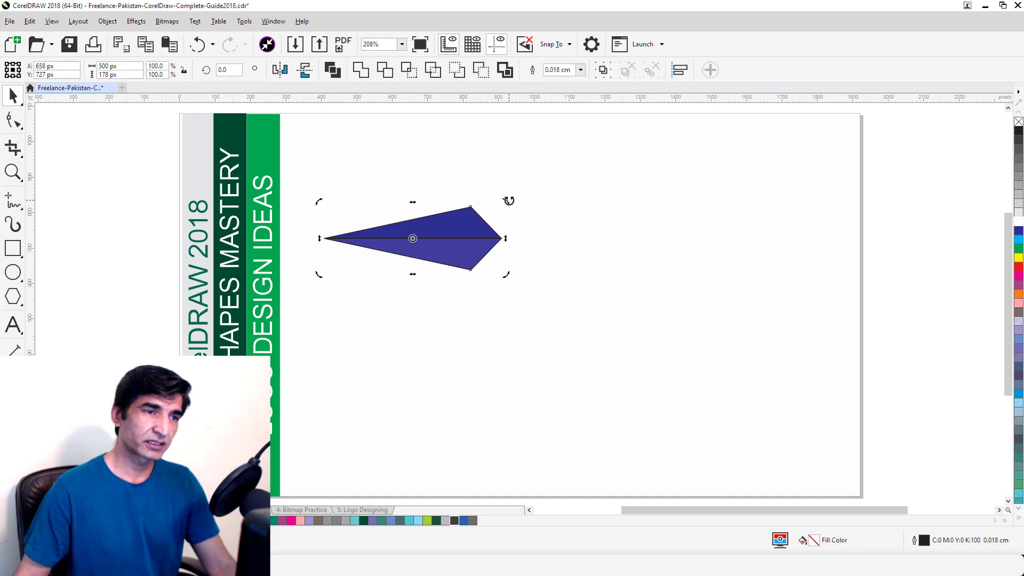
{"action": "left_click_drag", "start_coordinate": [508, 200], "coordinate": [509, 201]}
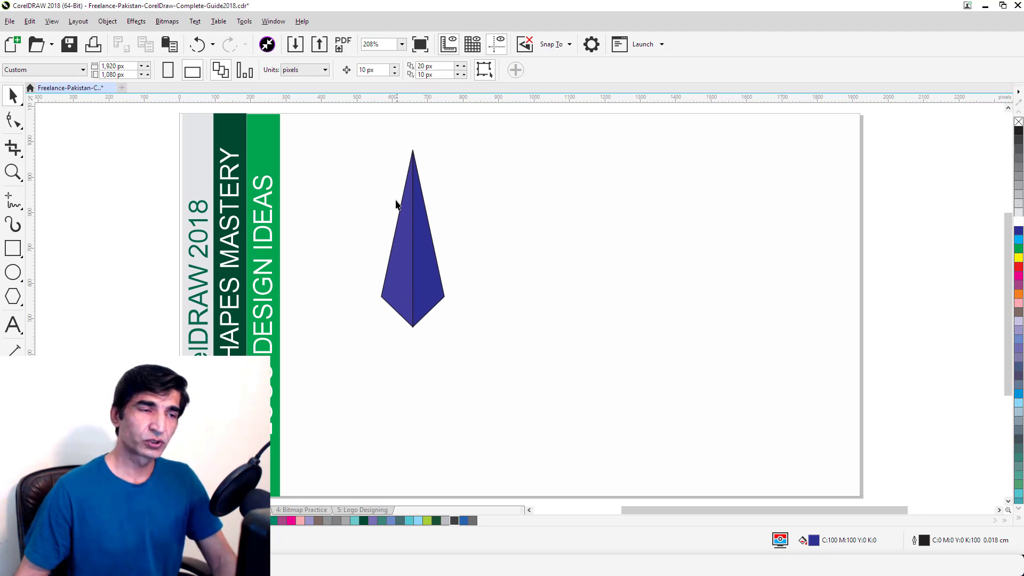
Step: Remove the outline from both halves of the upright blue shape
{"action": "left_click_drag", "start_coordinate": [374, 137], "coordinate": [480, 353]}
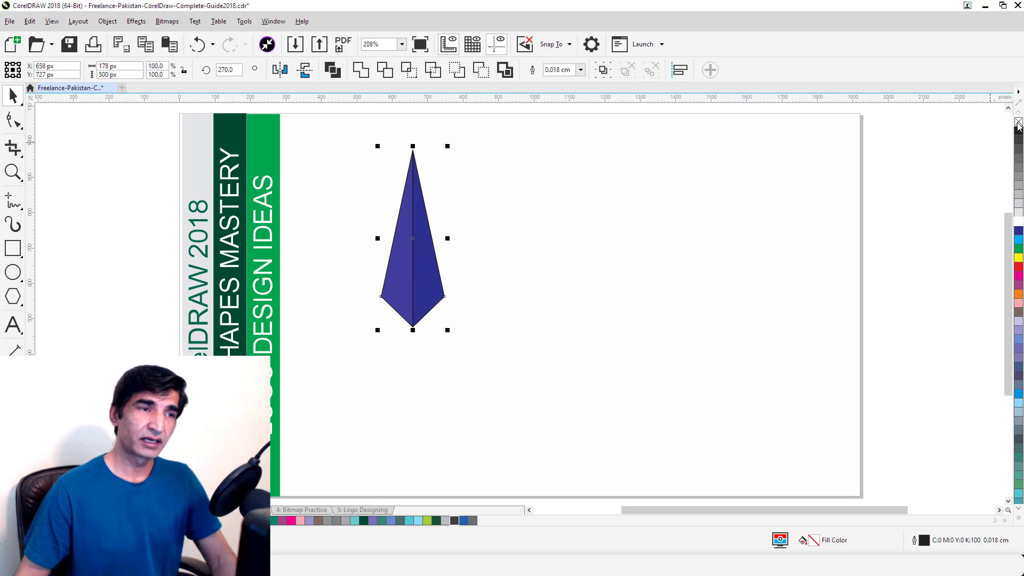
{"action": "right_click", "coordinate": [1019, 125]}
{"action": "left_click", "coordinate": [637, 241]}
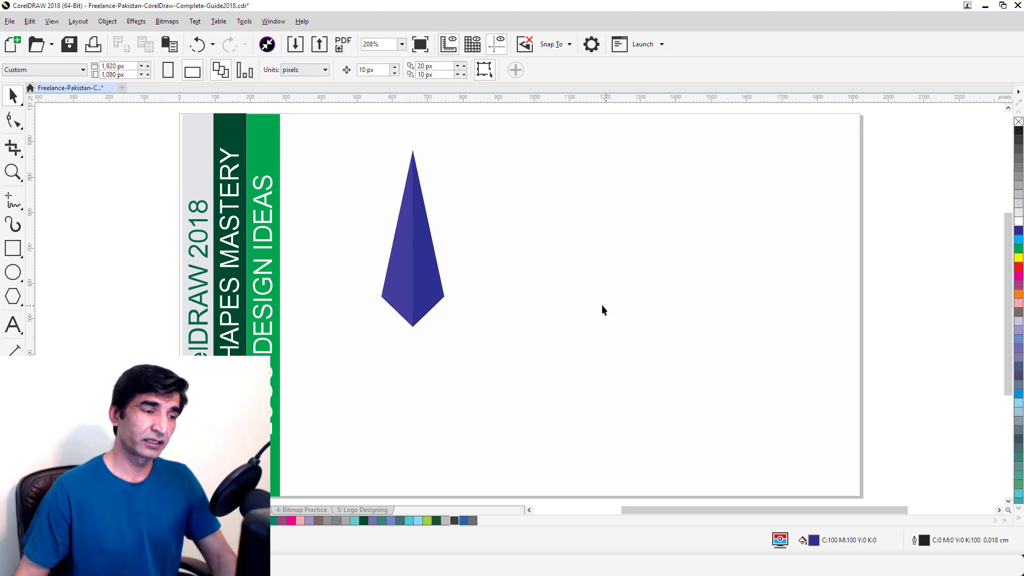
Step: Draw a nearly level 3-point rectangle about 404 × 297 px overall beside the blue shape, and delete it
{"action": "key", "text": "z"}
{"action": "left_click_drag", "start_coordinate": [360, 148], "coordinate": [548, 393]}
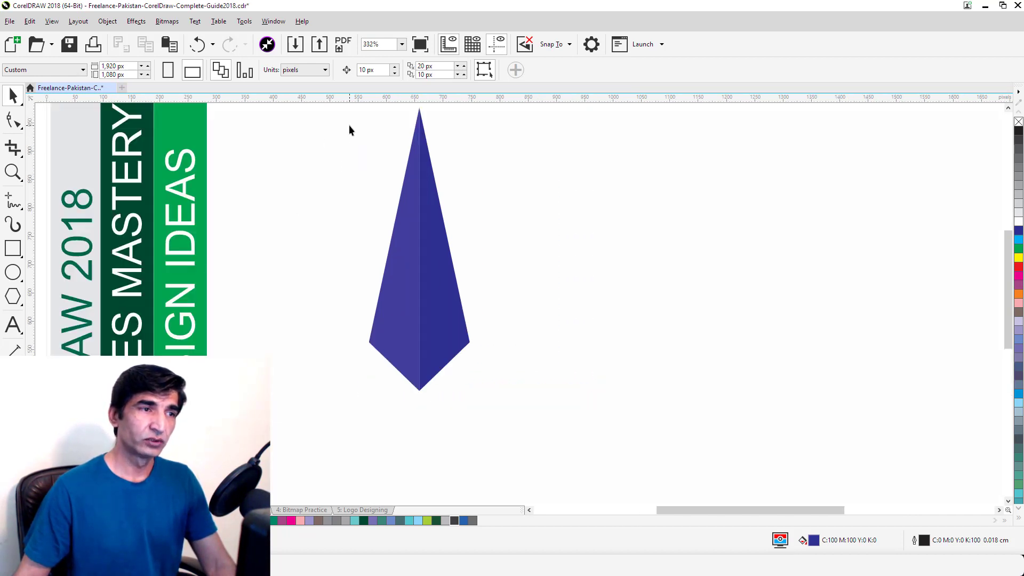
{"action": "left_click", "coordinate": [21, 252]}
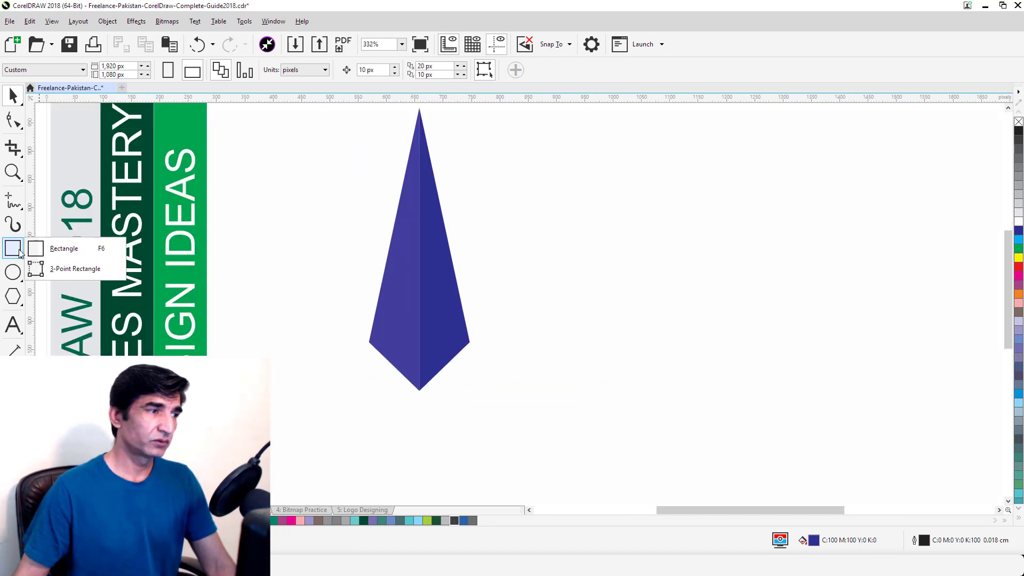
{"action": "left_click", "coordinate": [55, 269]}
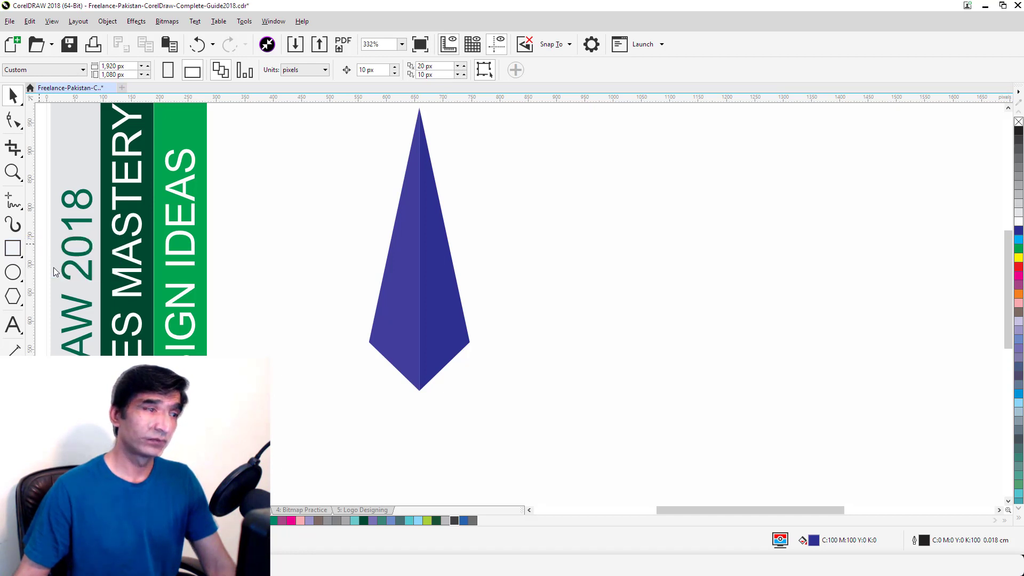
{"action": "left_click_drag", "start_coordinate": [573, 161], "coordinate": [801, 159]}
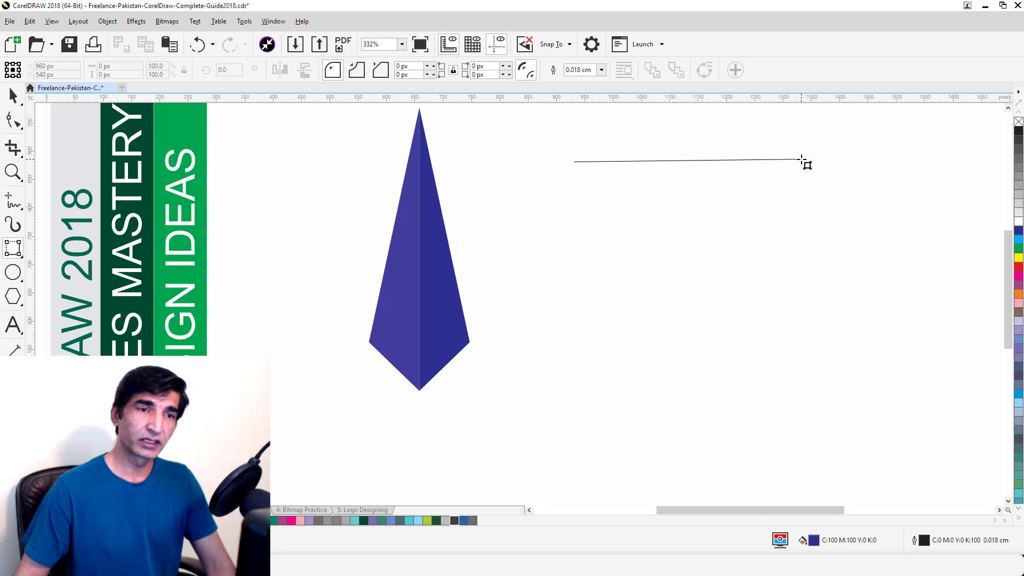
{"action": "left_click_drag", "start_coordinate": [802, 159], "coordinate": [803, 160]}
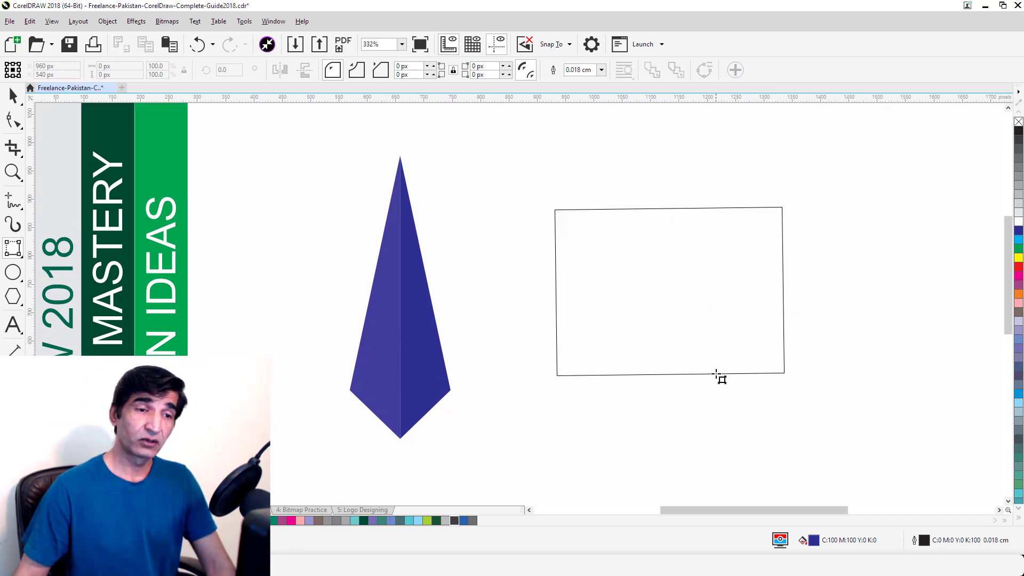
{"action": "left_click", "coordinate": [716, 374]}
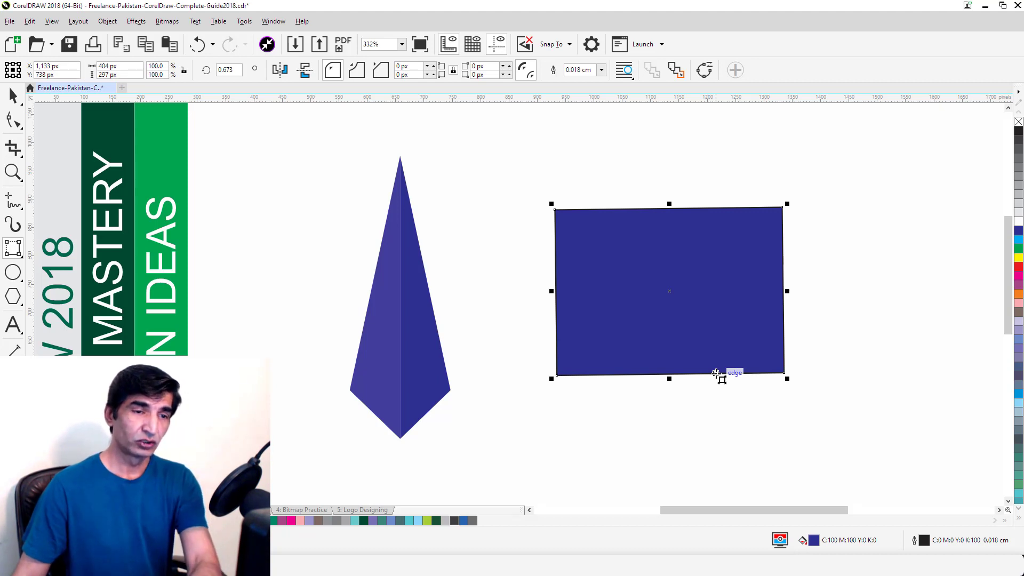
{"action": "key", "text": "Delete"}
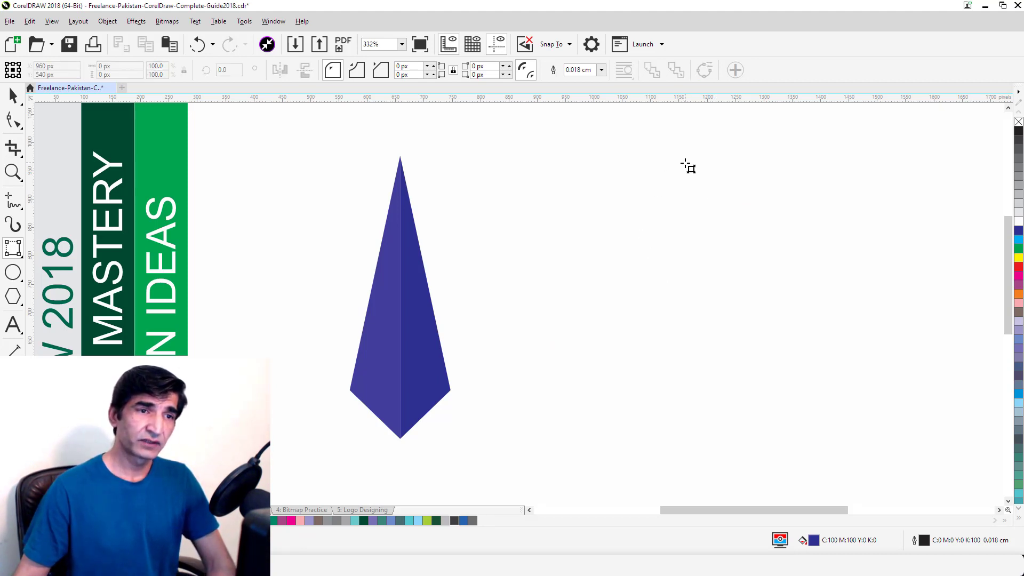
Step: Draw a steeply tilted 3-point rectangle about 488 × 432 px overall and fill it with green C:100 M:0 Y:100 K:0
{"action": "left_click_drag", "start_coordinate": [686, 160], "coordinate": [615, 303]}
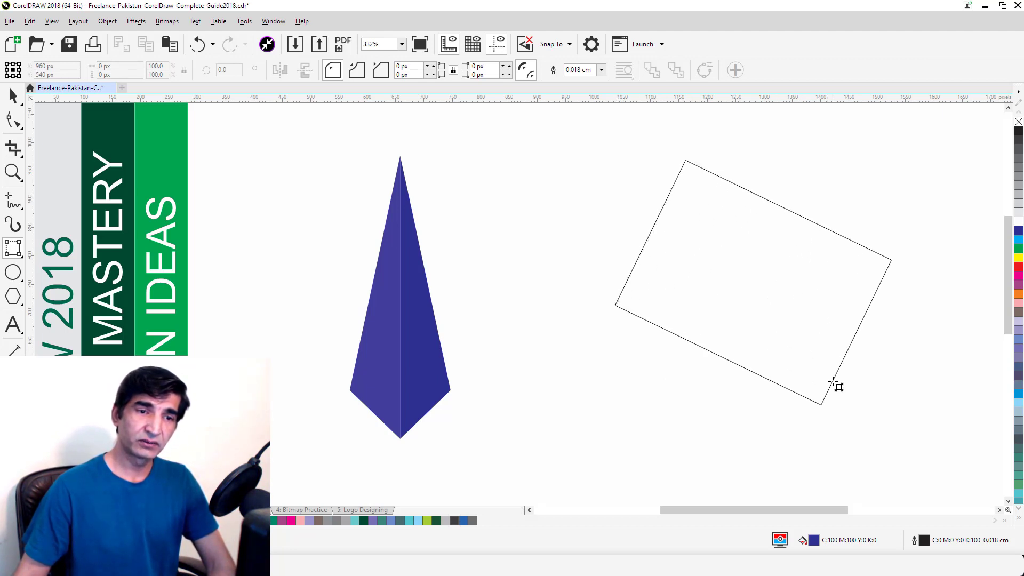
{"action": "left_click", "coordinate": [832, 382]}
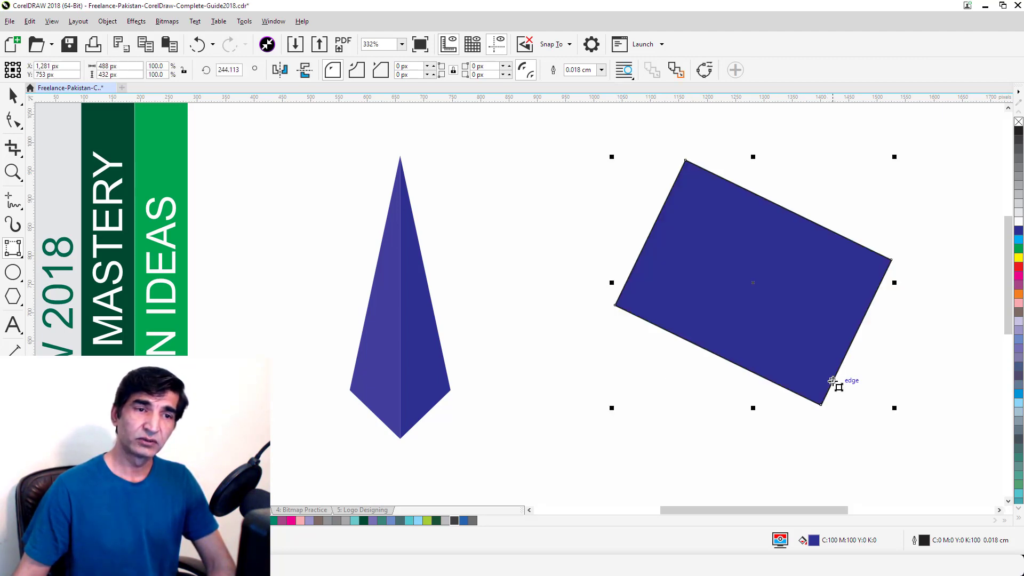
{"action": "left_click", "coordinate": [1019, 250]}
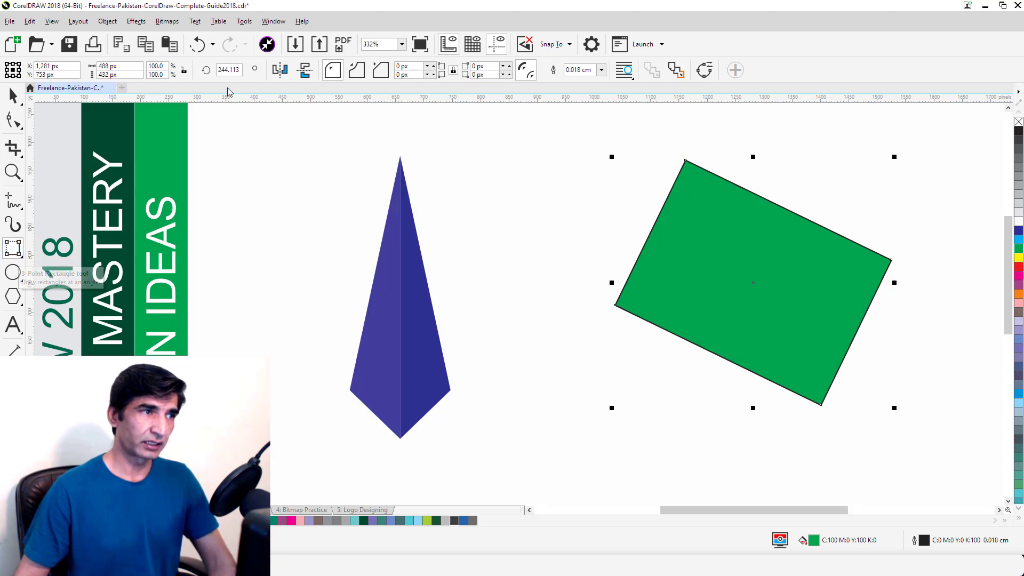
Step: Set the green rectangle's angle of rotation to 30°, and delete the rectangle
{"action": "double_click", "coordinate": [226, 69]}
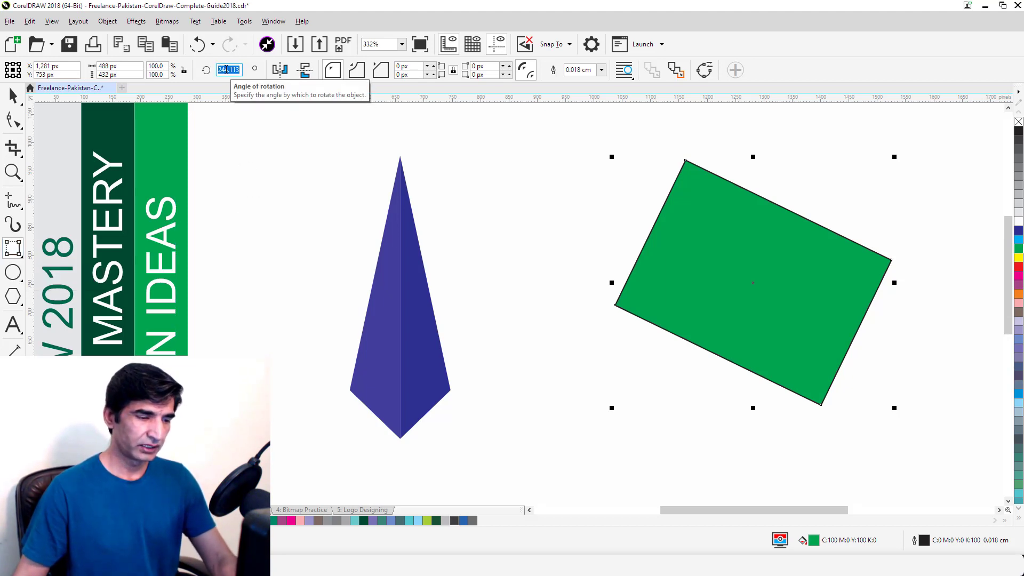
{"action": "type", "text": "30"}
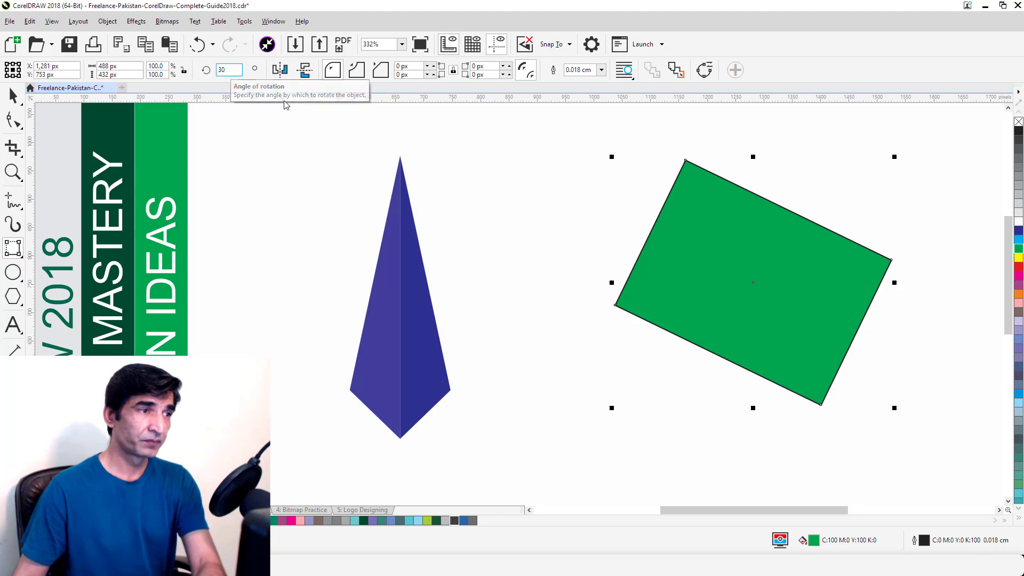
{"action": "key", "text": "Return"}
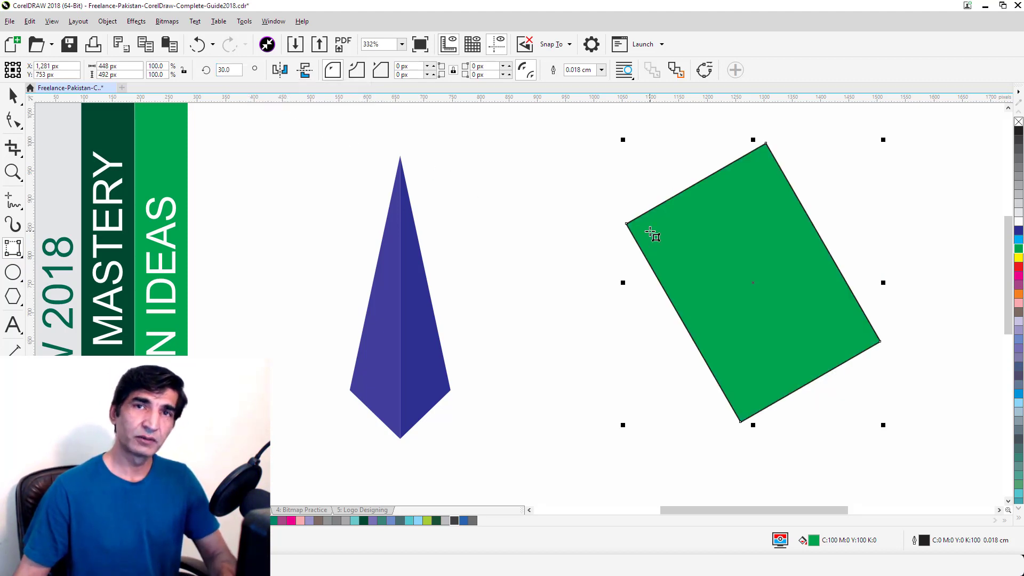
{"action": "left_click", "coordinate": [13, 95]}
{"action": "key", "text": "Delete"}
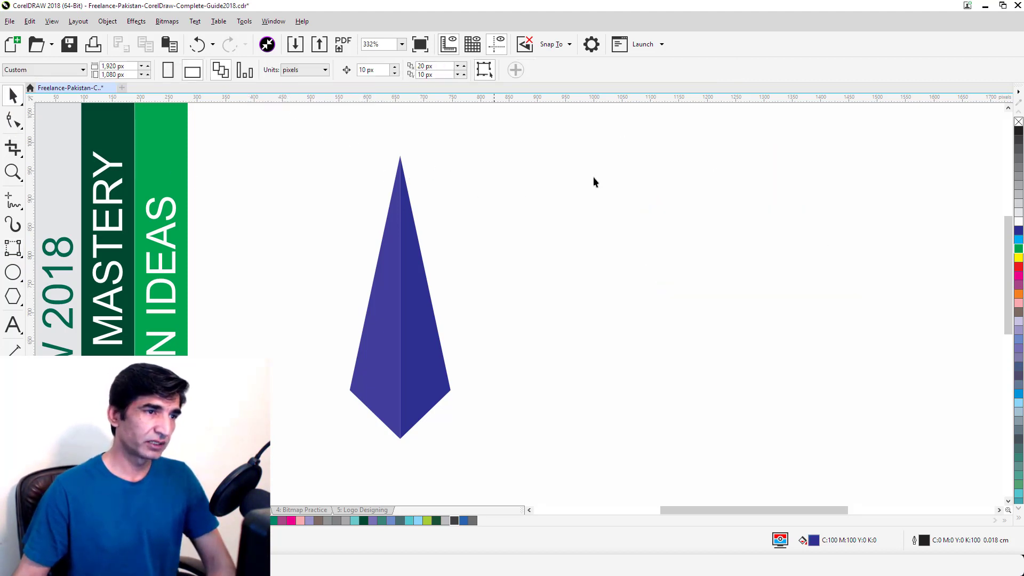
Step: Draw a wide, flat ellipse about 369 × 35 px beside the blue shape's upper part and remove its fill
{"action": "left_click", "coordinate": [10, 280]}
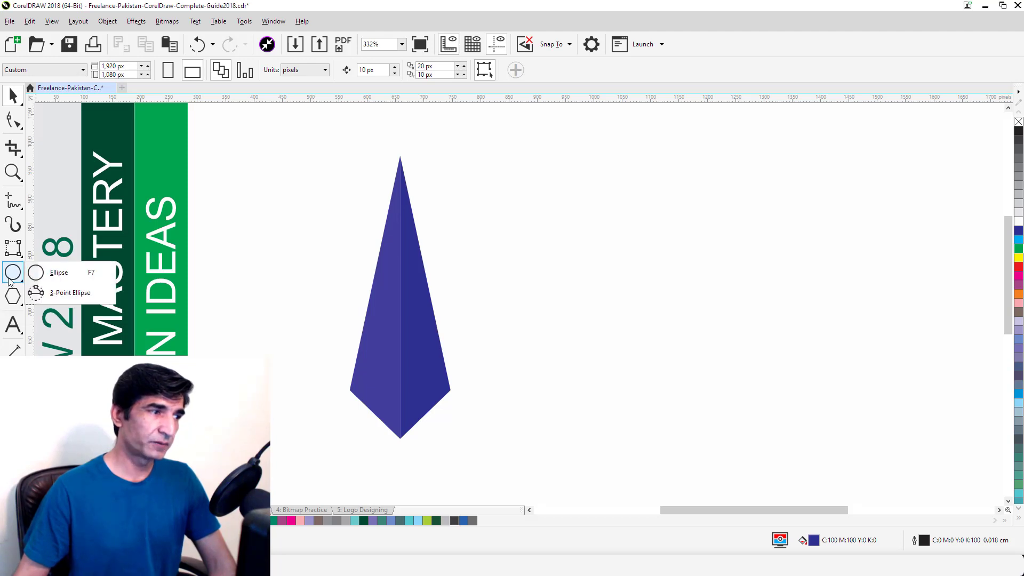
{"action": "left_click", "coordinate": [56, 273]}
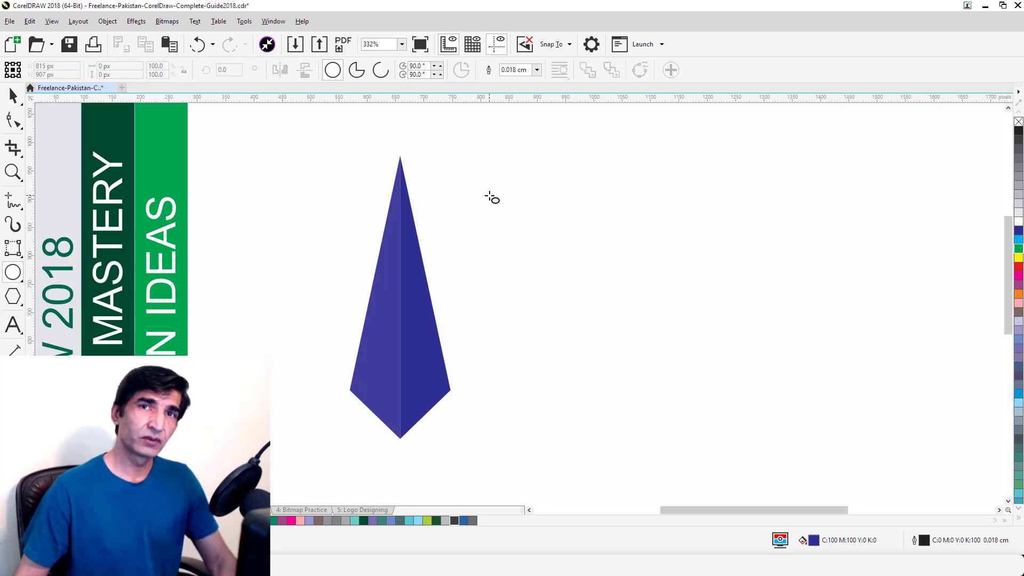
{"action": "left_click_drag", "start_coordinate": [489, 195], "coordinate": [701, 218]}
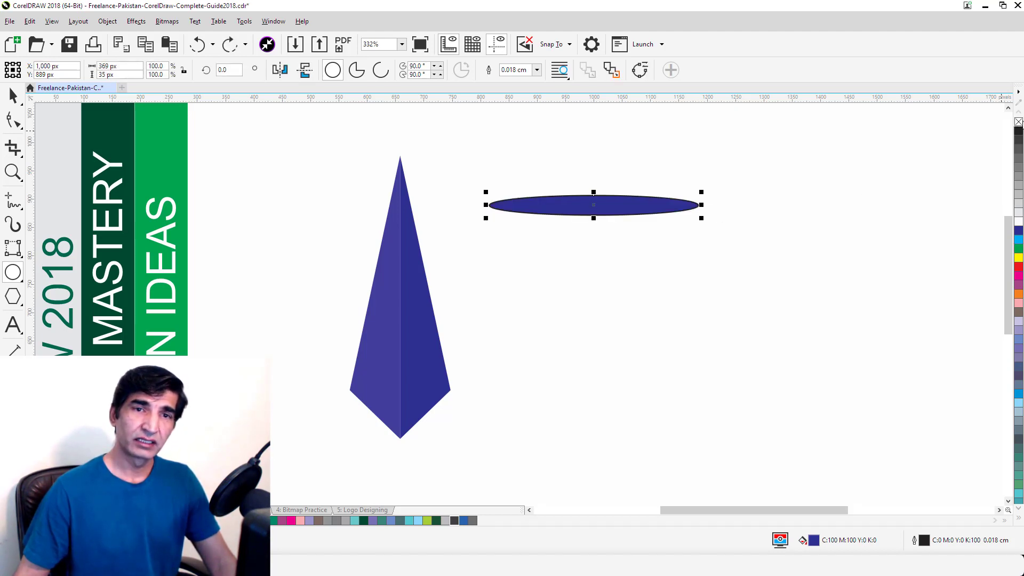
{"action": "left_click", "coordinate": [1018, 122]}
{"action": "key", "text": "space"}
{"action": "left_click", "coordinate": [628, 219]}
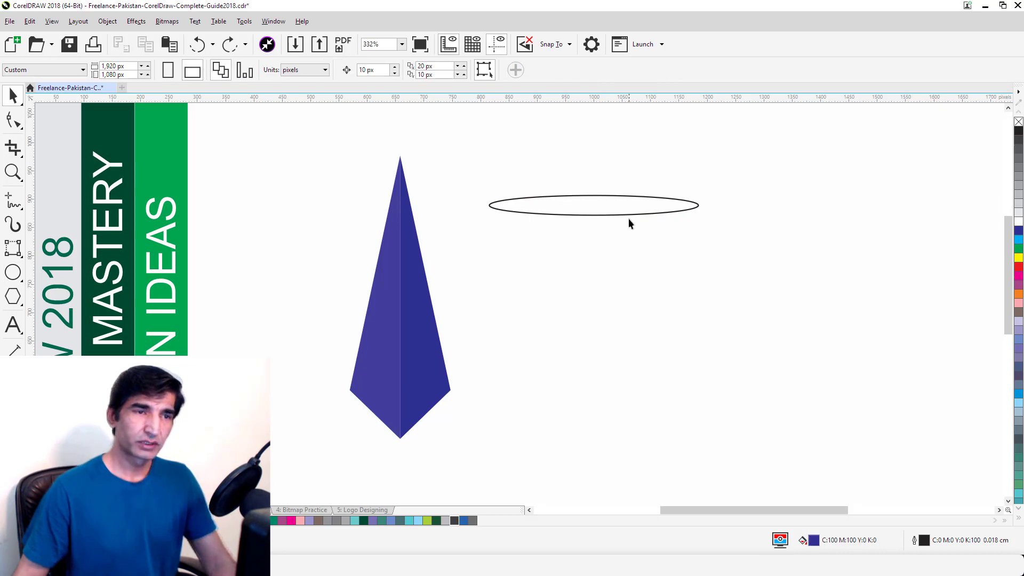
Step: Make a copy of the flat ellipse about 298 px below the original
{"action": "left_click", "coordinate": [624, 215]}
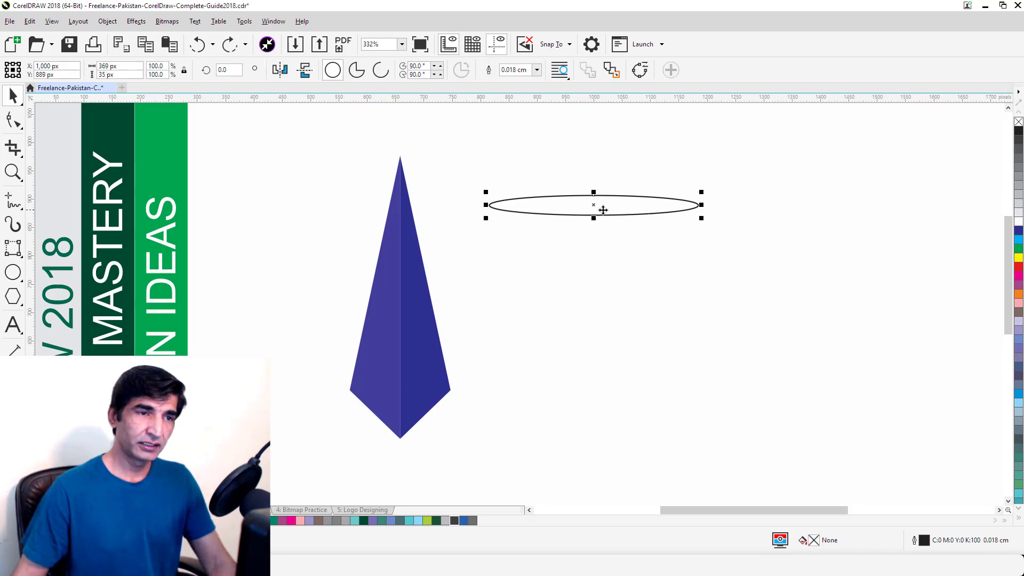
{"action": "left_click_drag", "start_coordinate": [593, 205], "coordinate": [598, 379]}
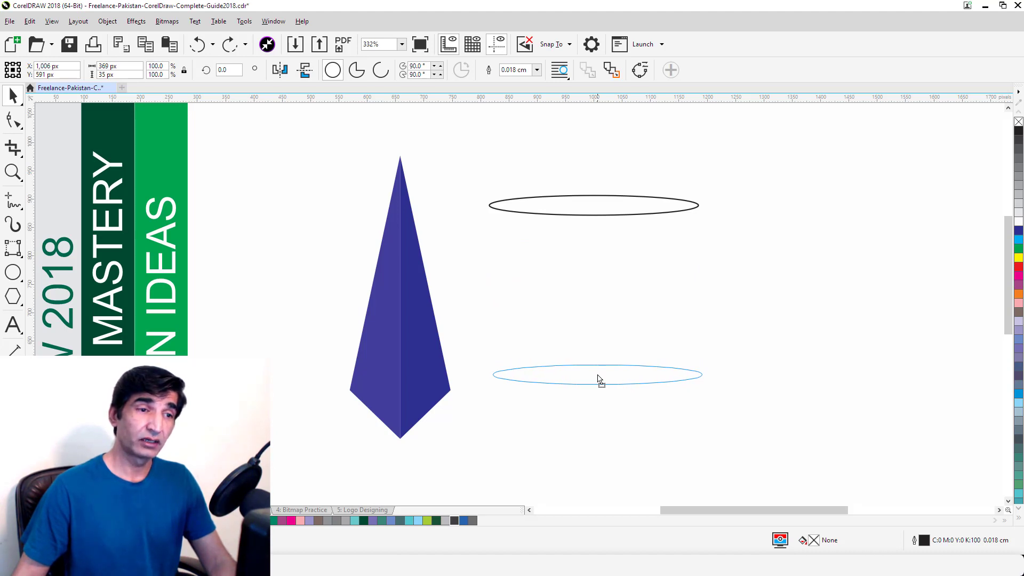
{"action": "left_click_drag", "start_coordinate": [599, 379], "coordinate": [598, 379]}
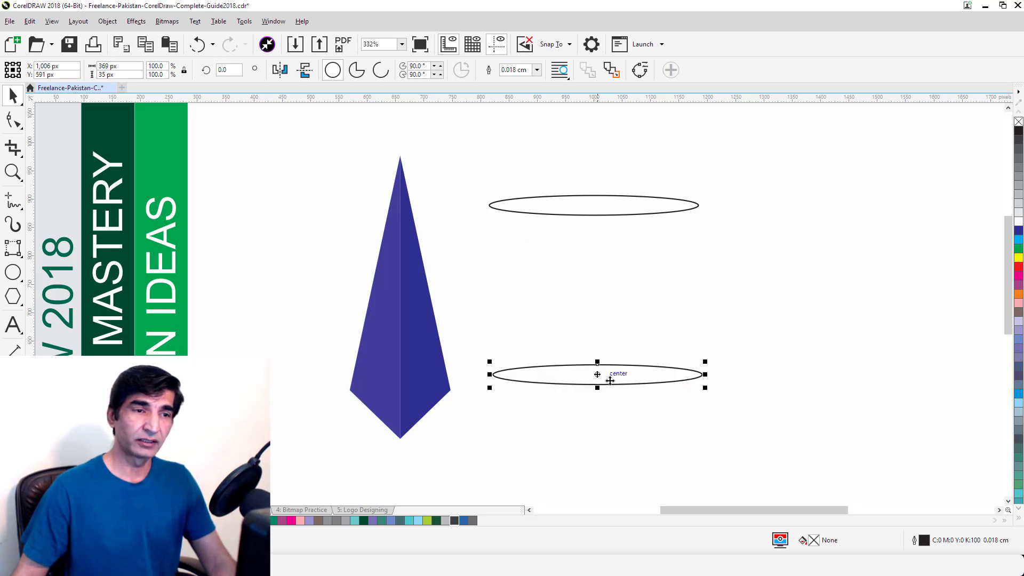
Step: Nudge the upper ellipse straight up by 60 px
{"action": "left_click", "coordinate": [604, 215]}
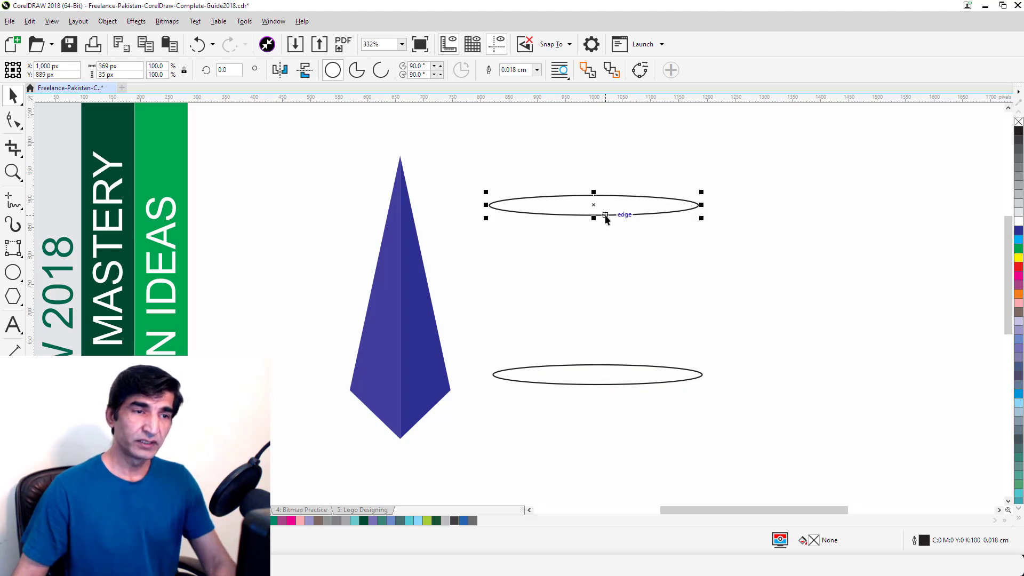
{"action": "key", "text": "Up"}
{"action": "key", "text": "Up"}
{"action": "key", "text": "Up"}
{"action": "key", "text": "Up"}
{"action": "key", "text": "Up"}
{"action": "key", "text": "Up"}
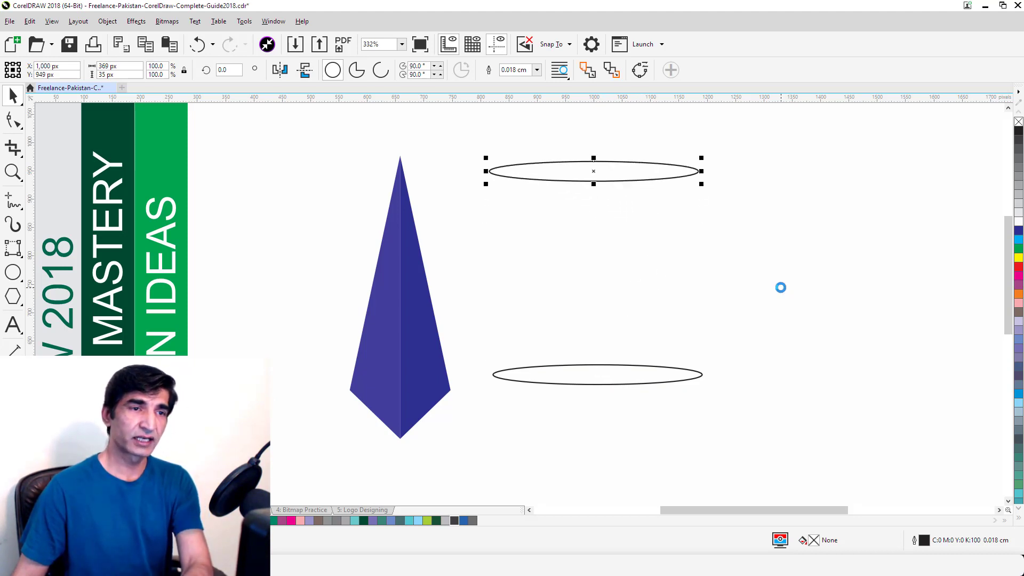
Step: Narrow the lower ellipse symmetrically about its centre to about 233 px wide, keeping its height
{"action": "left_click", "coordinate": [657, 383]}
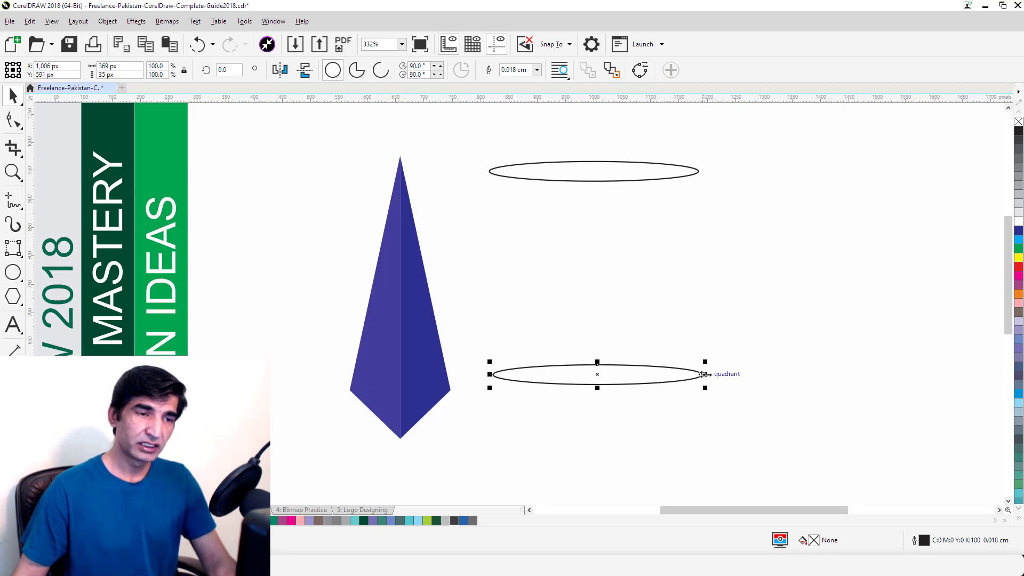
{"action": "left_click_drag", "start_coordinate": [703, 375], "coordinate": [668, 375]}
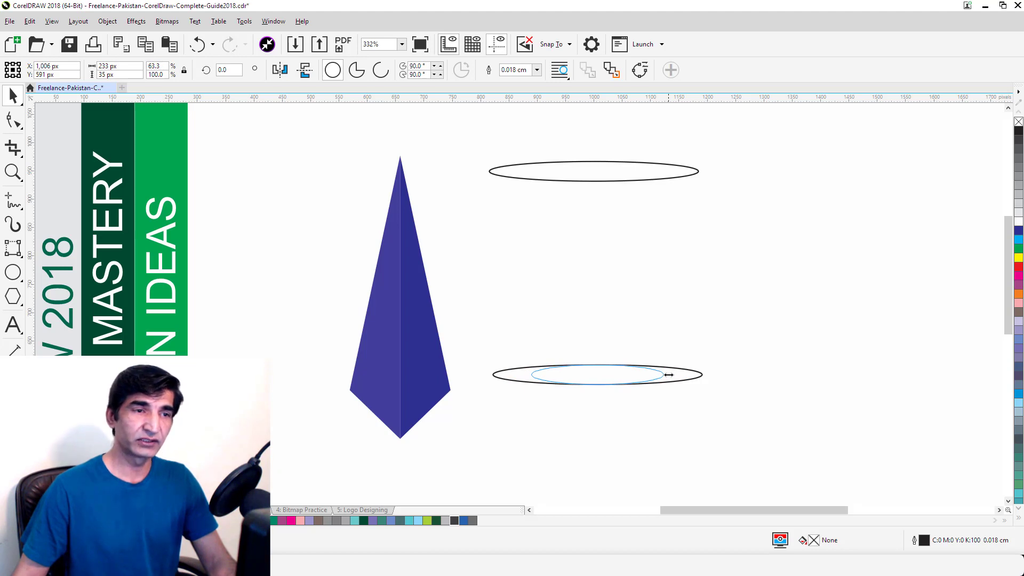
{"action": "left_click_drag", "start_coordinate": [668, 375], "coordinate": [668, 375]}
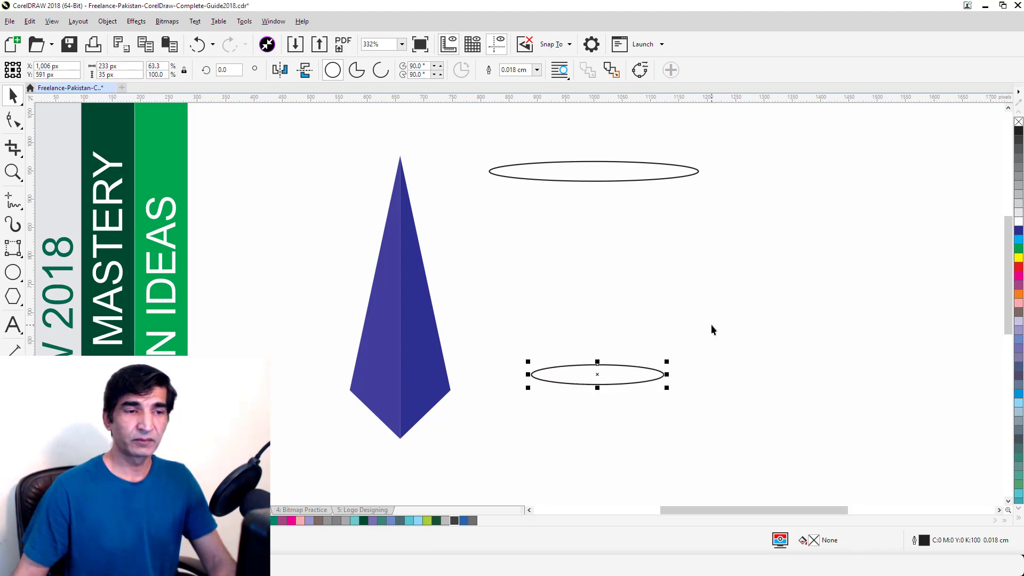
{"action": "left_click", "coordinate": [781, 306]}
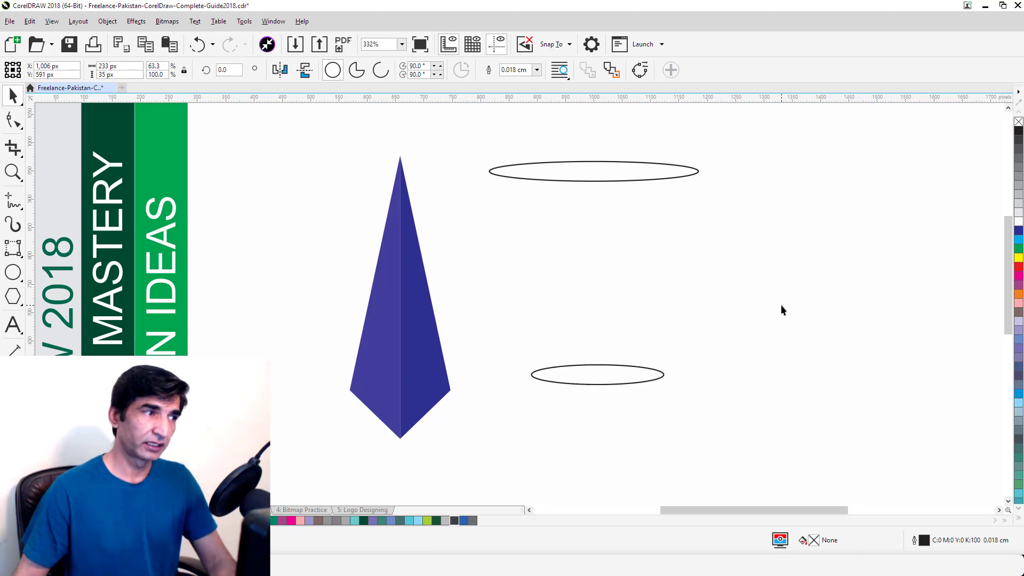
Step: Draw two straight lines joining the left ends and the right ends of both ellipses to form a tapered cup outline
{"action": "left_click", "coordinate": [9, 205]}
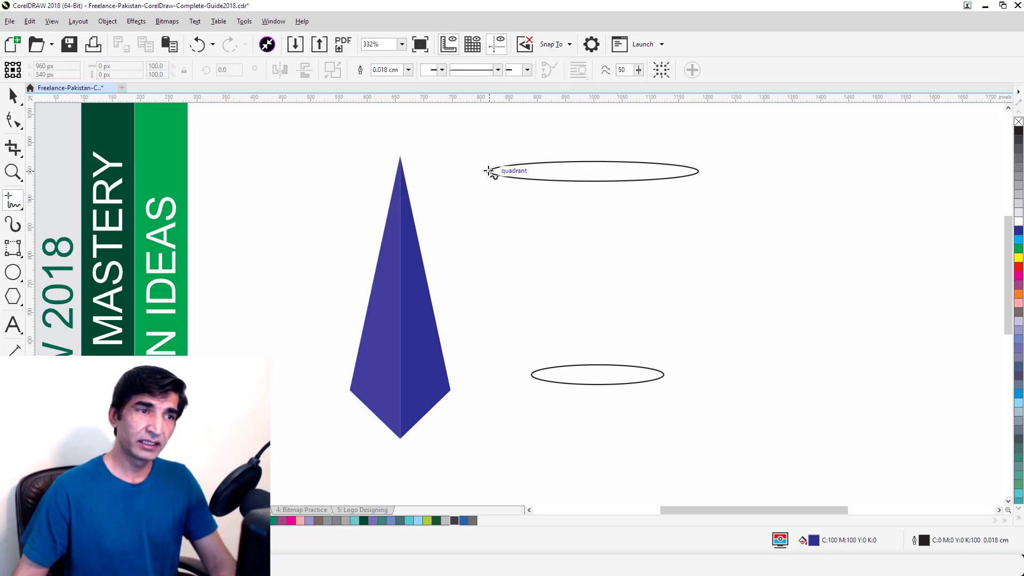
{"action": "left_click", "coordinate": [489, 171]}
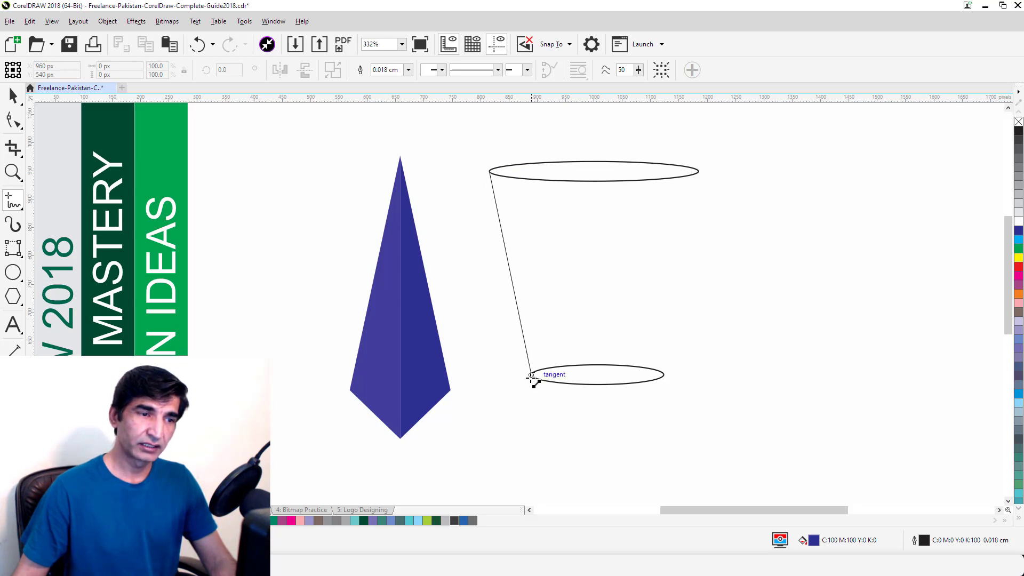
{"action": "left_click", "coordinate": [532, 375]}
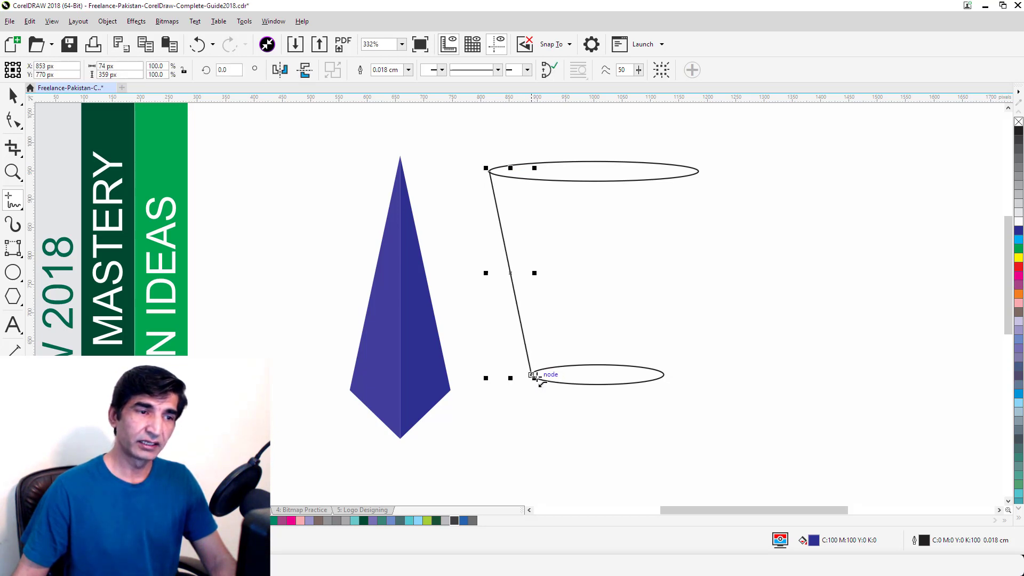
{"action": "left_click", "coordinate": [698, 171]}
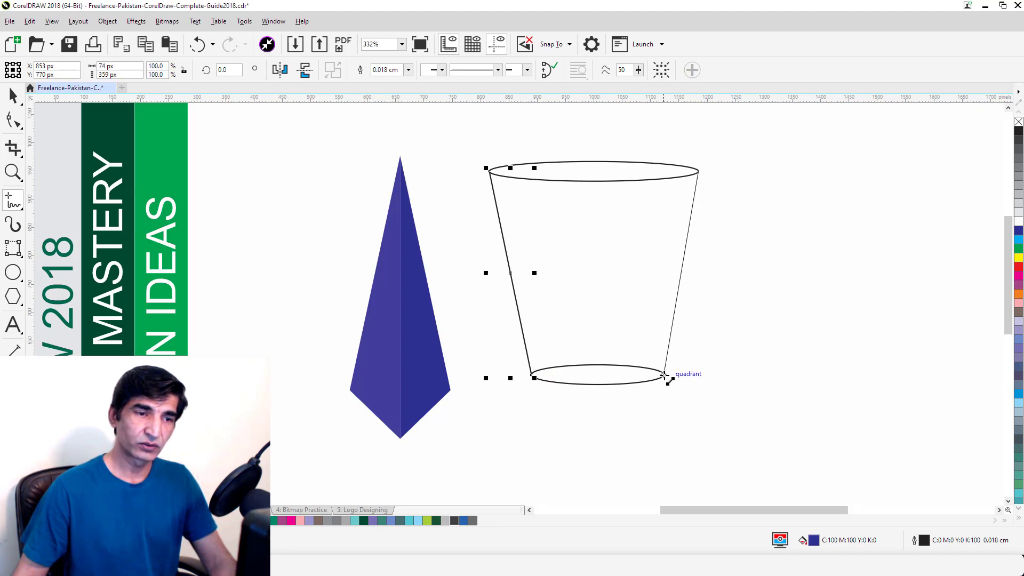
{"action": "left_click", "coordinate": [663, 376]}
{"action": "left_click", "coordinate": [11, 95]}
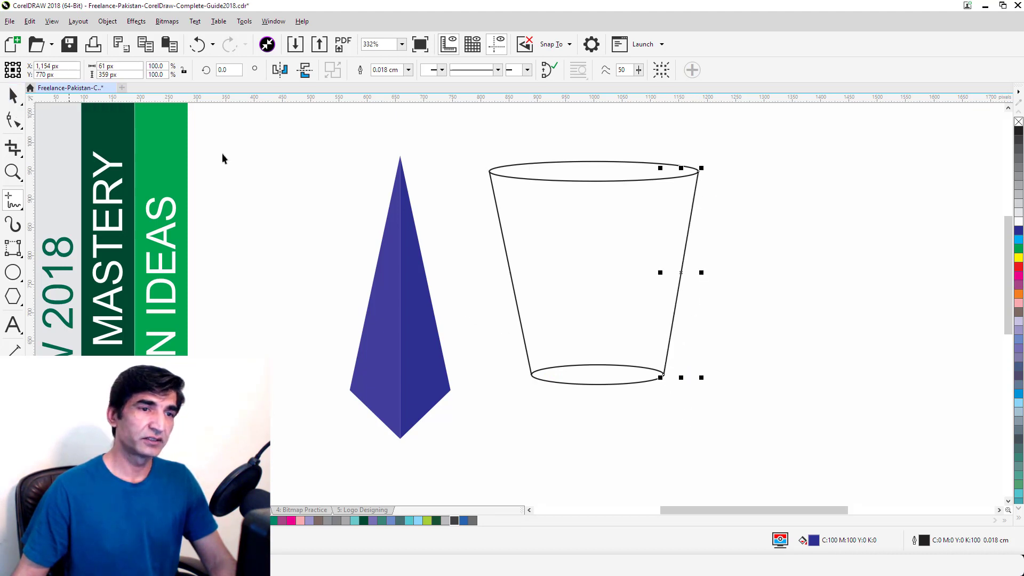
{"action": "left_click", "coordinate": [779, 230]}
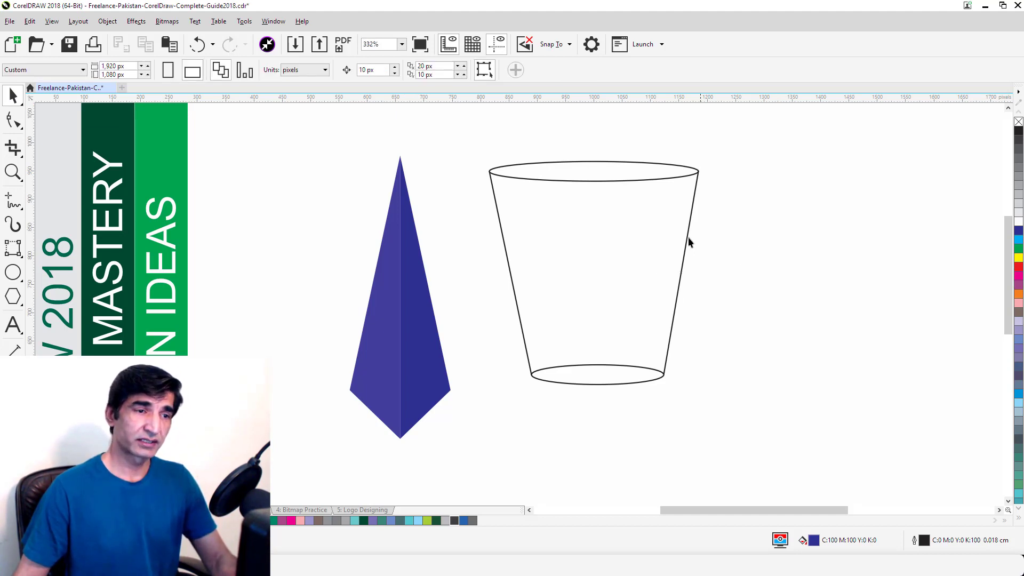
Step: Convert the cup's straight left side line to a curve and bend its middle slightly inward
{"action": "left_click_drag", "start_coordinate": [497, 440], "coordinate": [483, 431]}
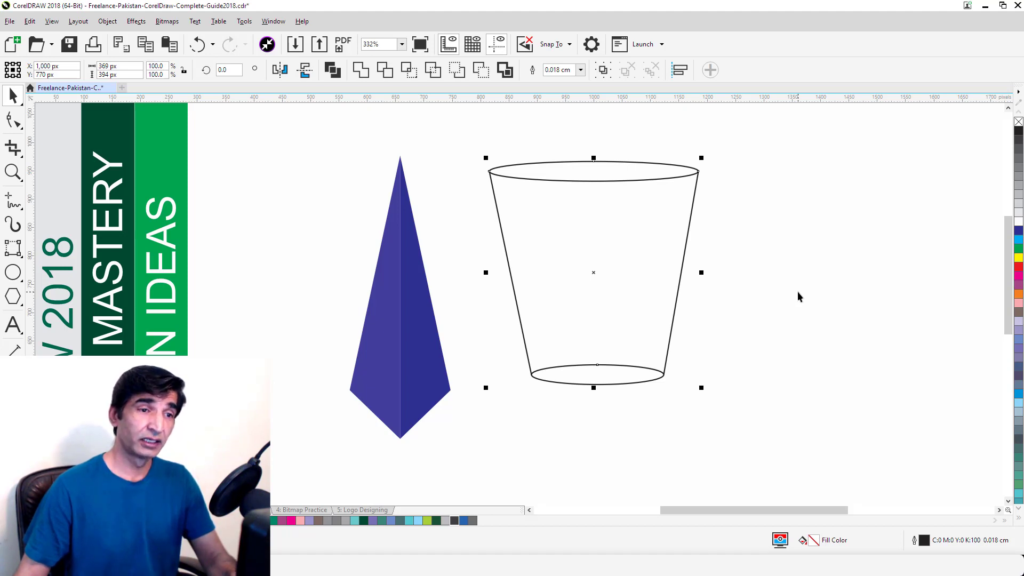
{"action": "left_click", "coordinate": [13, 121]}
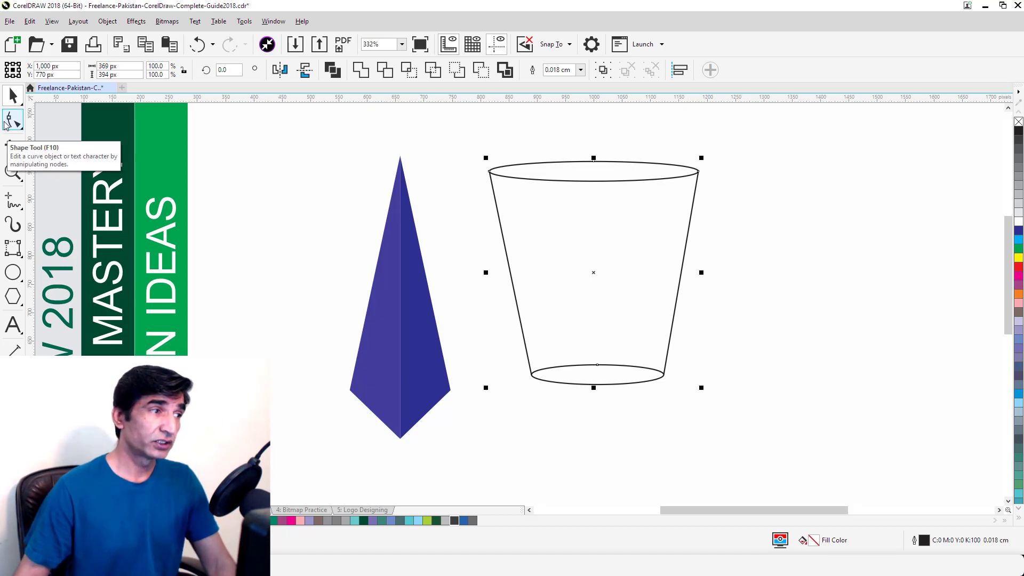
{"action": "left_click", "coordinate": [562, 315]}
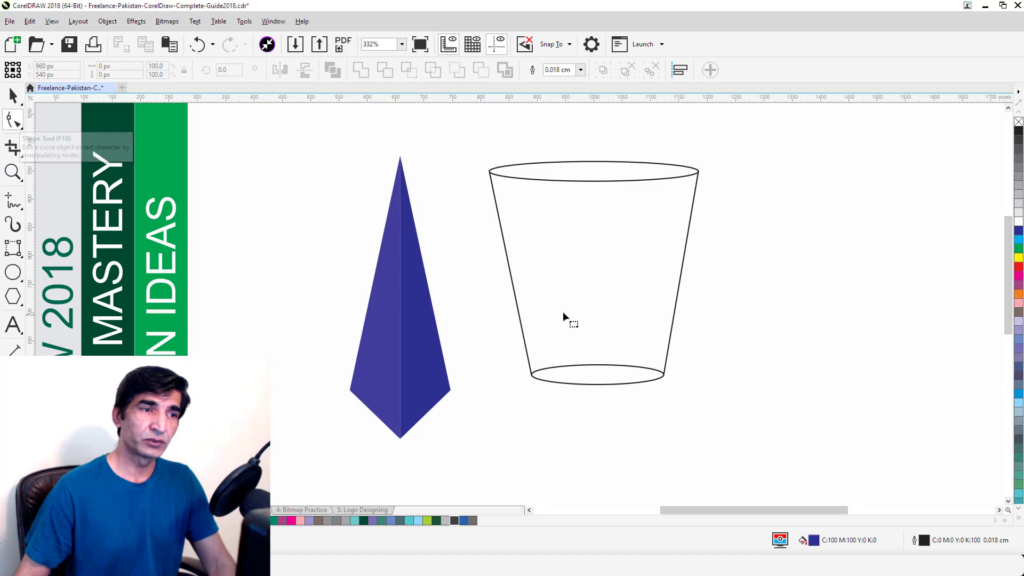
{"action": "left_click", "coordinate": [504, 243]}
{"action": "right_click", "coordinate": [504, 243]}
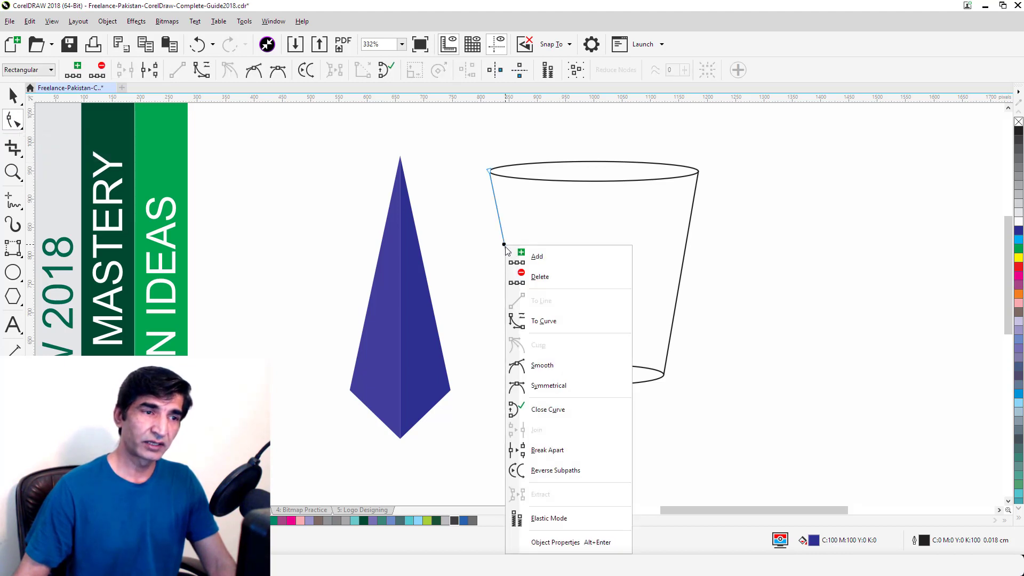
{"action": "left_click", "coordinate": [551, 327]}
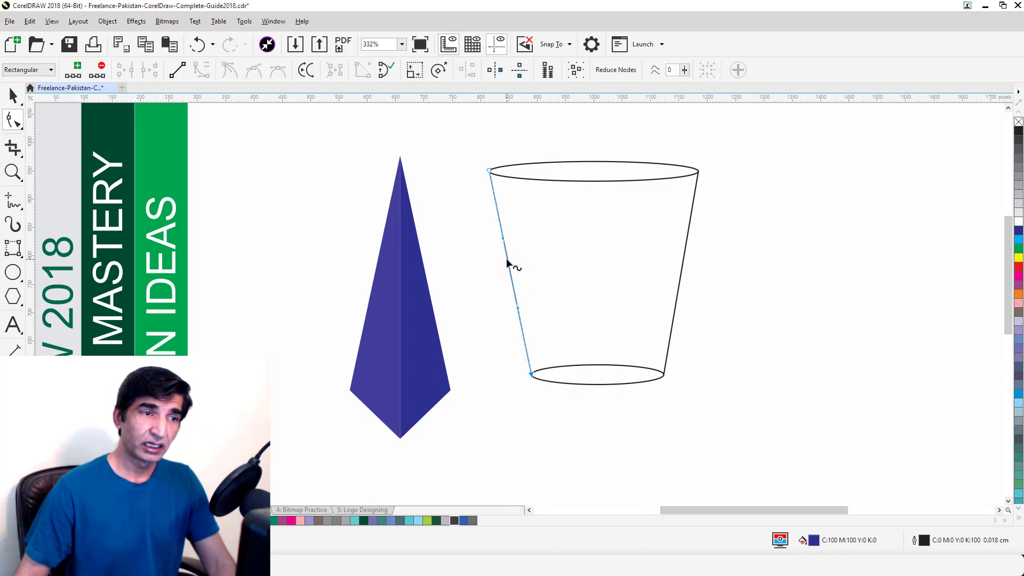
{"action": "left_click_drag", "start_coordinate": [507, 262], "coordinate": [517, 265]}
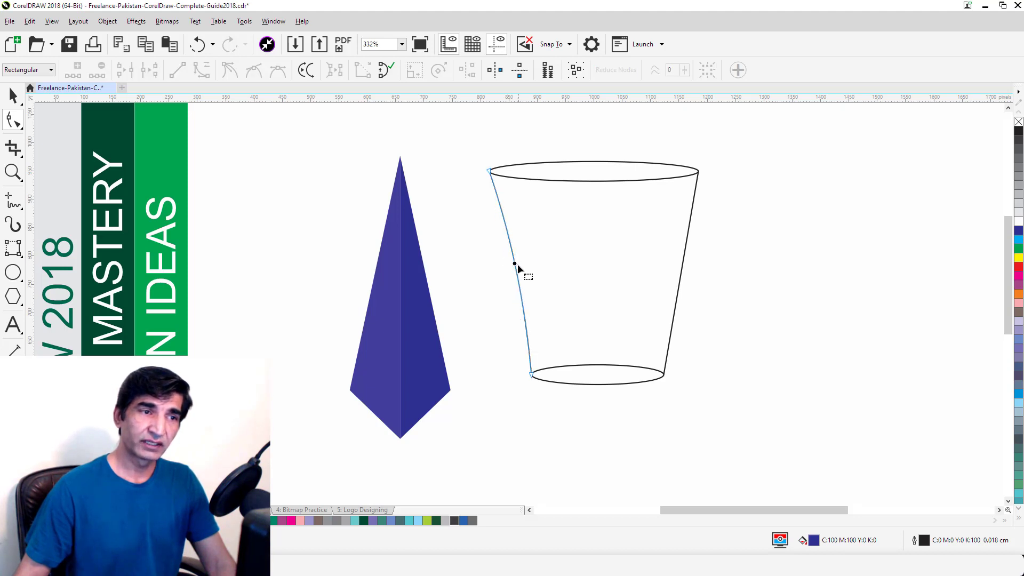
Step: Convert the cup's straight right side line to a curve and bend it slightly inward to match the left side
{"action": "left_click", "coordinate": [684, 248]}
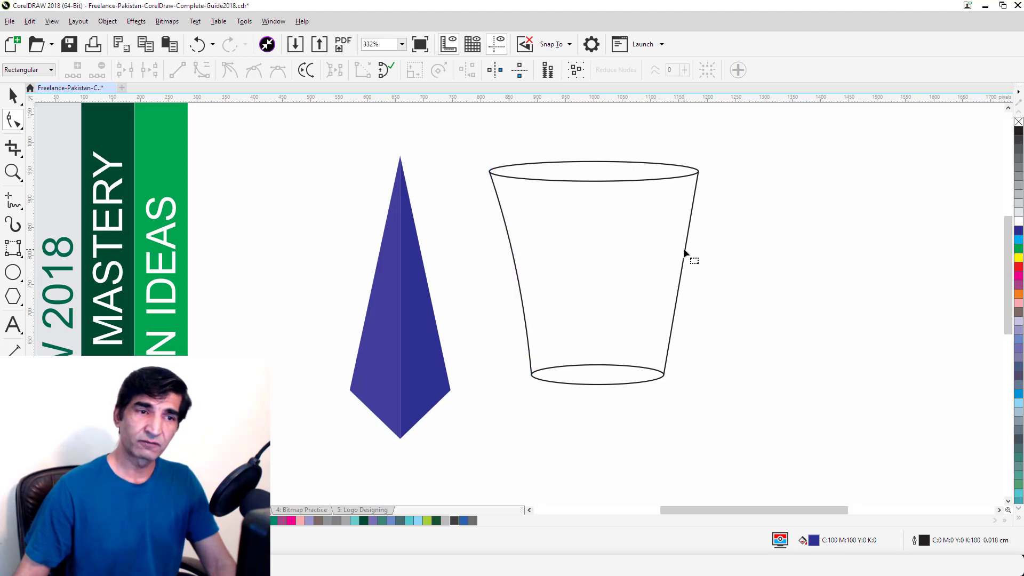
{"action": "right_click", "coordinate": [683, 248]}
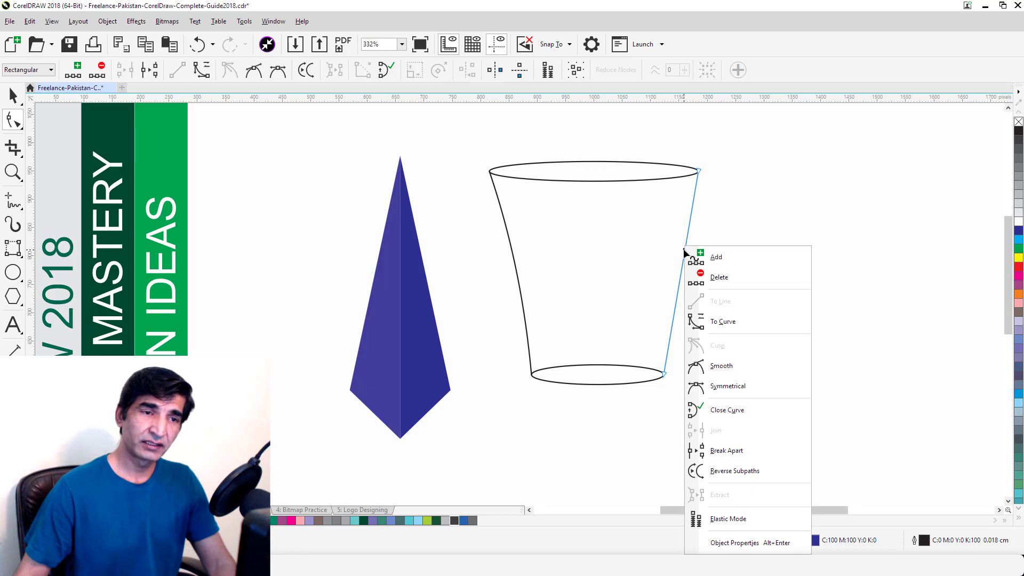
{"action": "left_click", "coordinate": [720, 320]}
{"action": "left_click", "coordinate": [679, 264]}
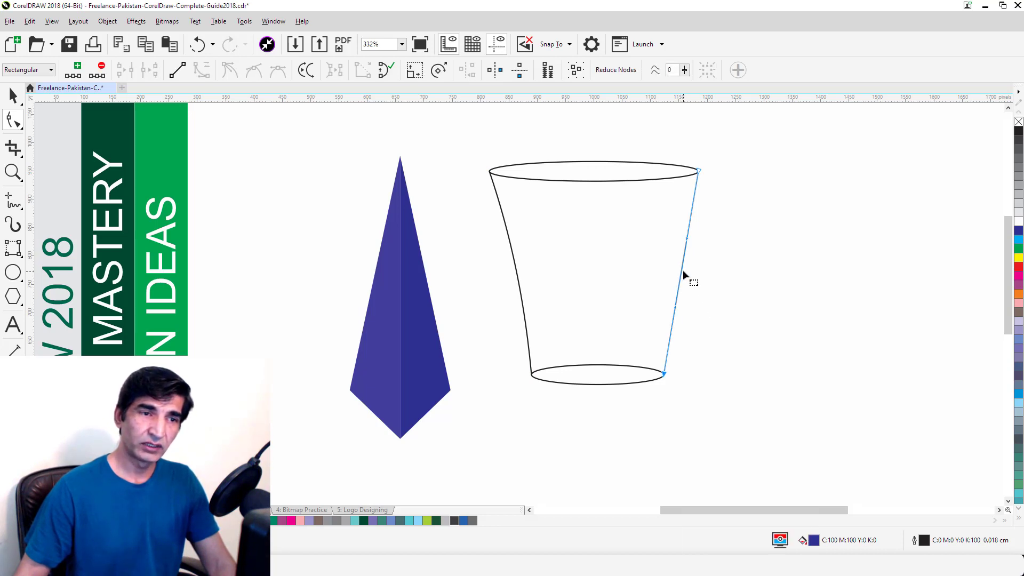
{"action": "left_click_drag", "start_coordinate": [682, 268], "coordinate": [673, 269]}
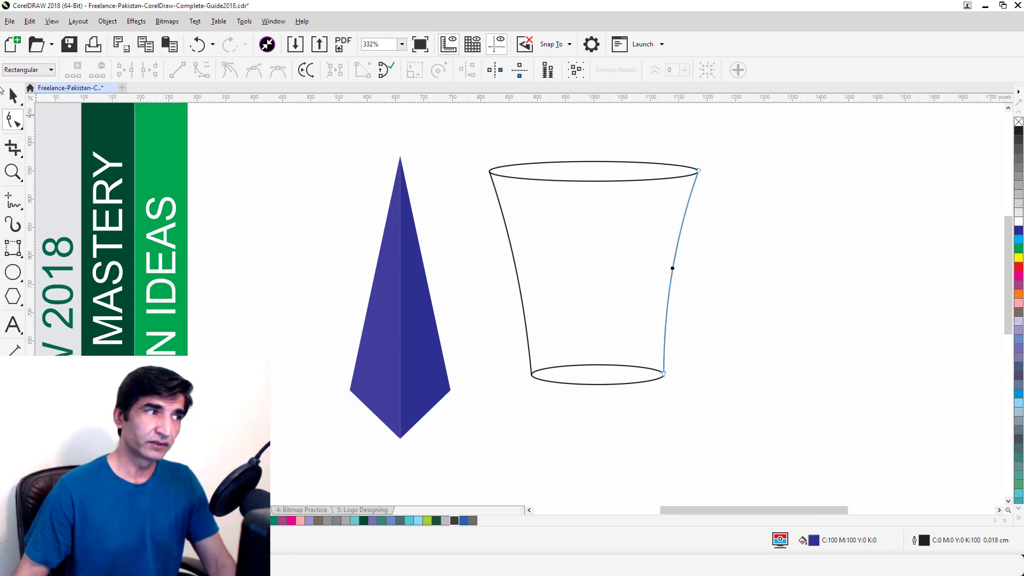
Step: Scale the whole cup down to about 135 by 144 px and move it to about X 1,566 px, Y 931 px
{"action": "left_click", "coordinate": [13, 95]}
{"action": "left_click", "coordinate": [480, 162]}
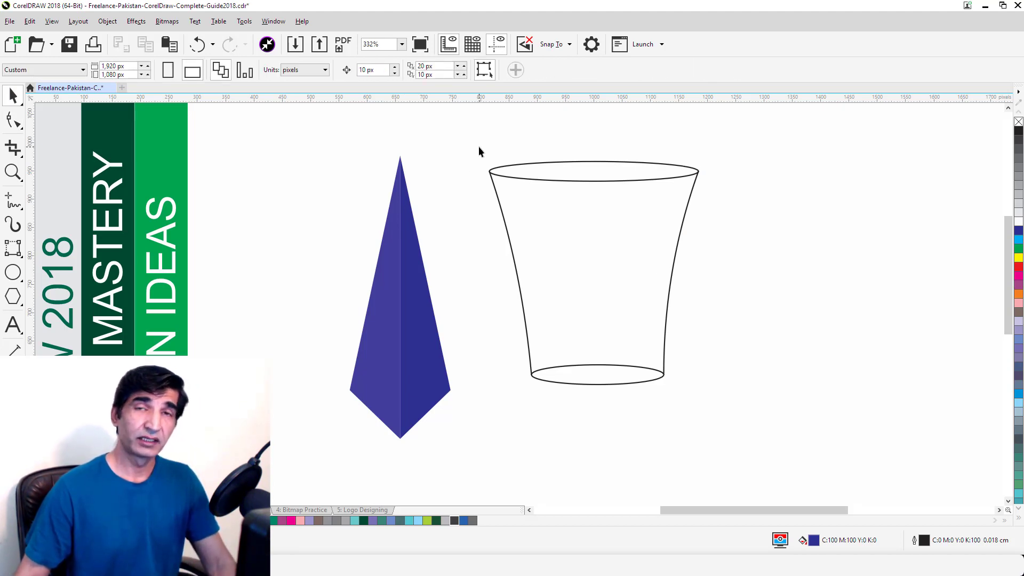
{"action": "left_click_drag", "start_coordinate": [478, 148], "coordinate": [588, 375]}
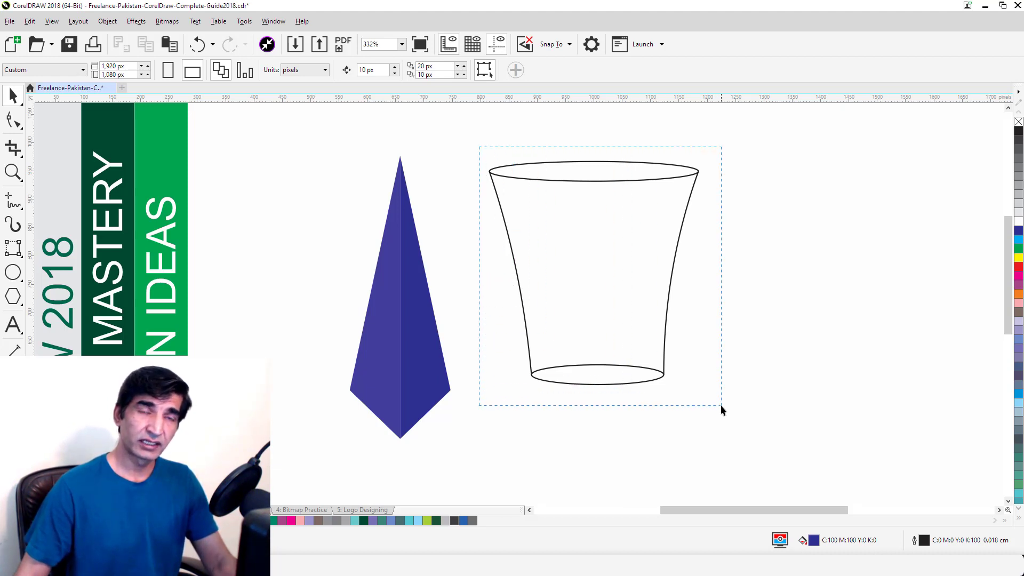
{"action": "left_click_drag", "start_coordinate": [721, 405], "coordinate": [721, 405]}
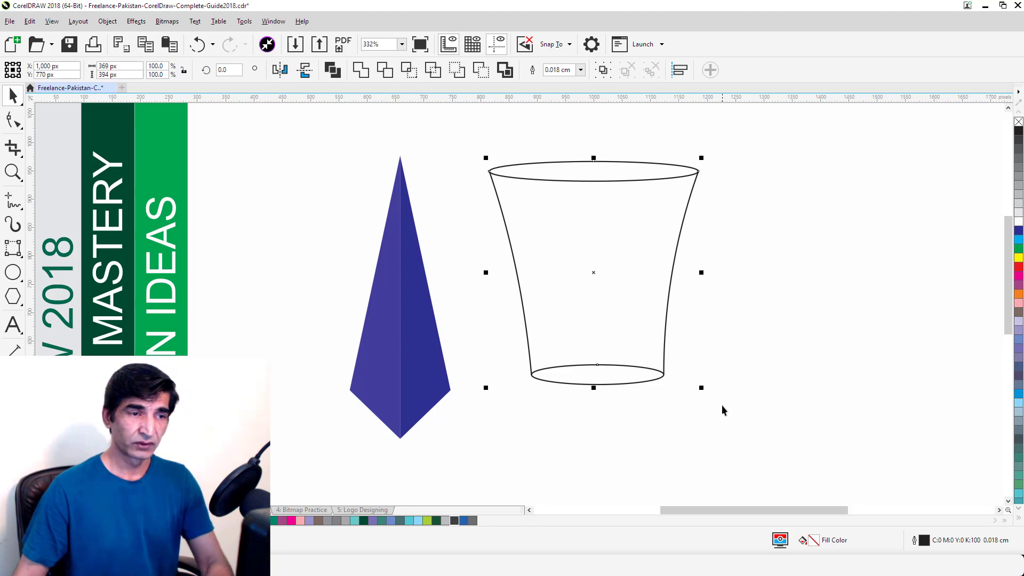
{"action": "left_click_drag", "start_coordinate": [701, 160], "coordinate": [889, 209]}
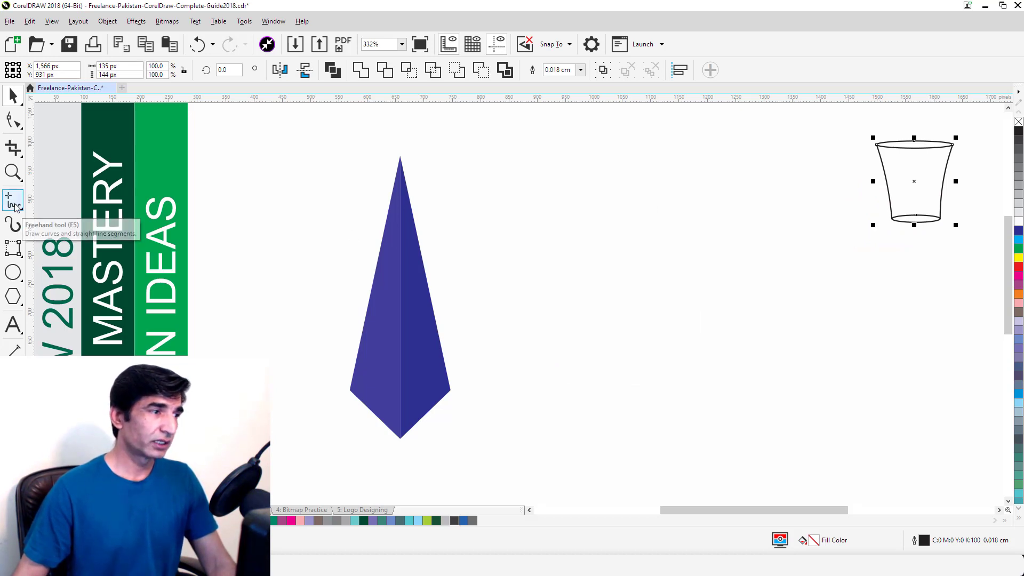
Step: Draw a flat, slightly tilted 3-point ellipse about 408 px wide and 86 px high between the faceted shape and the cup
{"action": "left_click", "coordinate": [20, 281]}
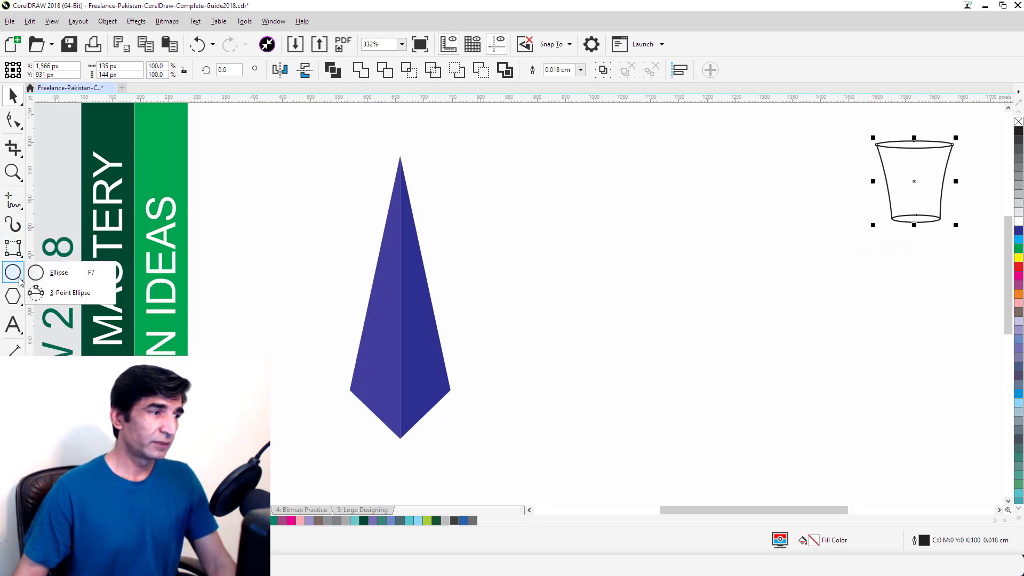
{"action": "left_click", "coordinate": [54, 293]}
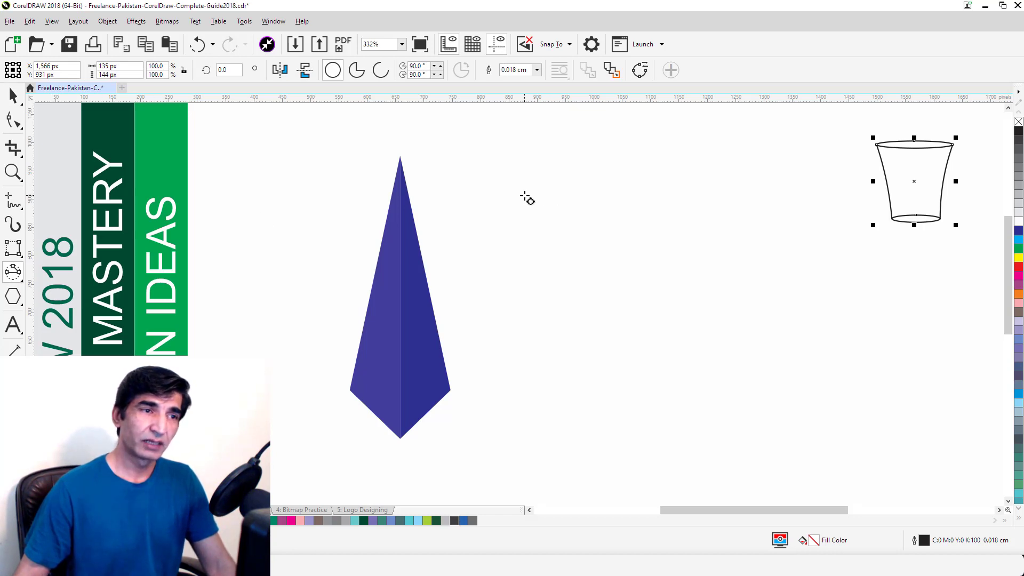
{"action": "left_click_drag", "start_coordinate": [583, 201], "coordinate": [755, 190]}
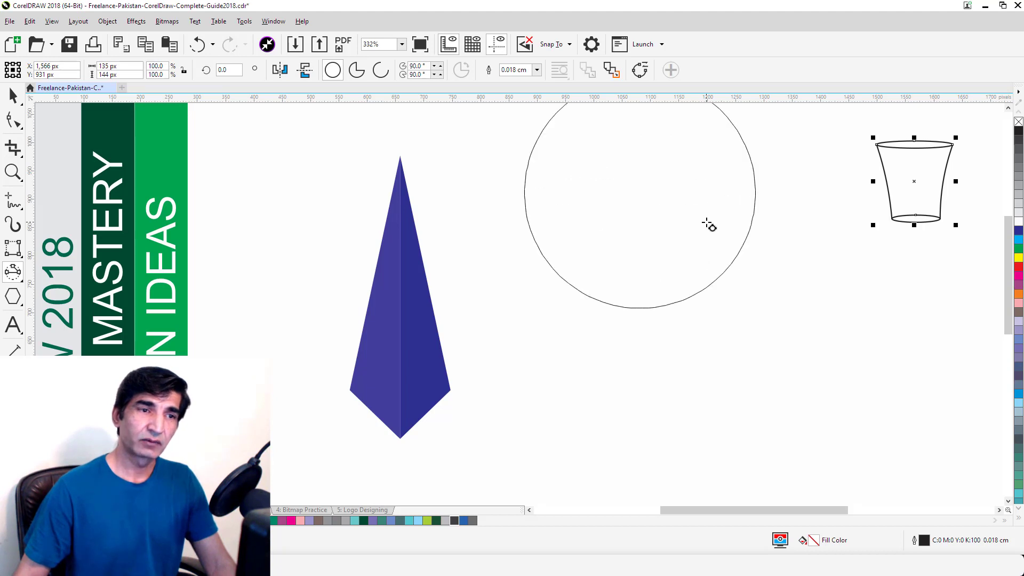
{"action": "key", "text": "Escape"}
{"action": "key", "text": "ctrl"}
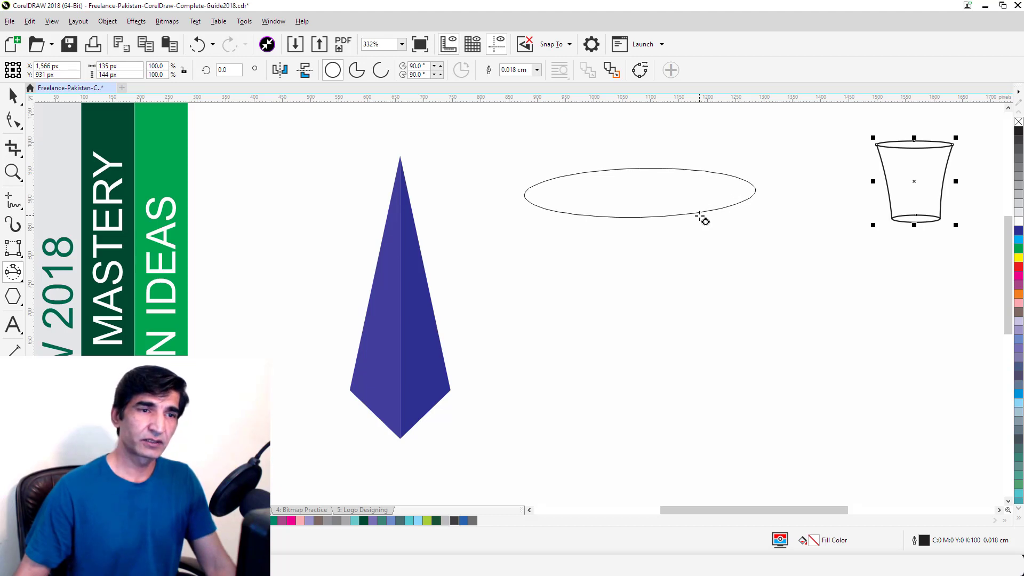
{"action": "left_click", "coordinate": [700, 216]}
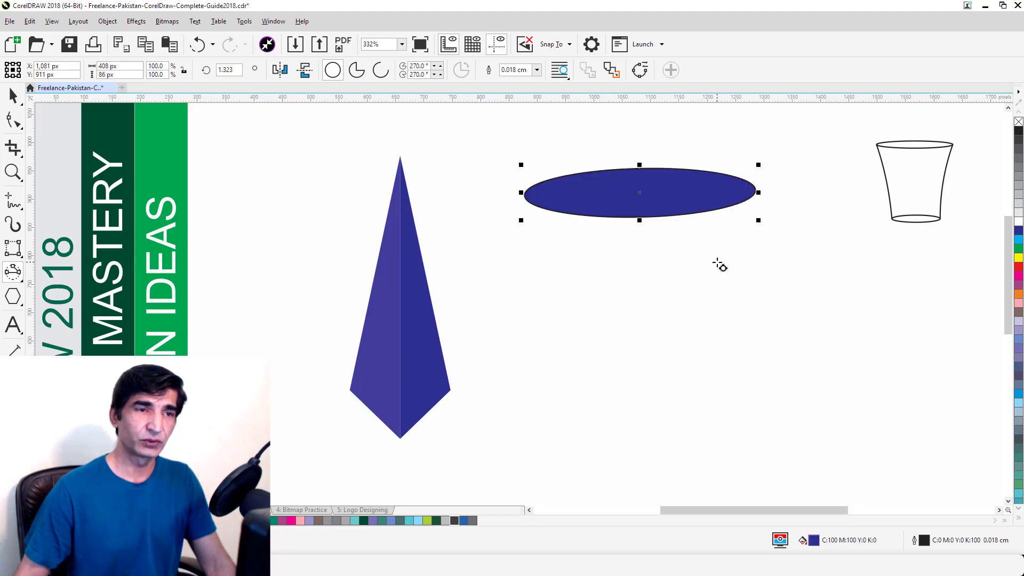
Step: Make a narrower copy of the flat ellipse, about 323 px wide and aligned at its left end, and fill it yellow
{"action": "key", "text": "ctrl+z"}
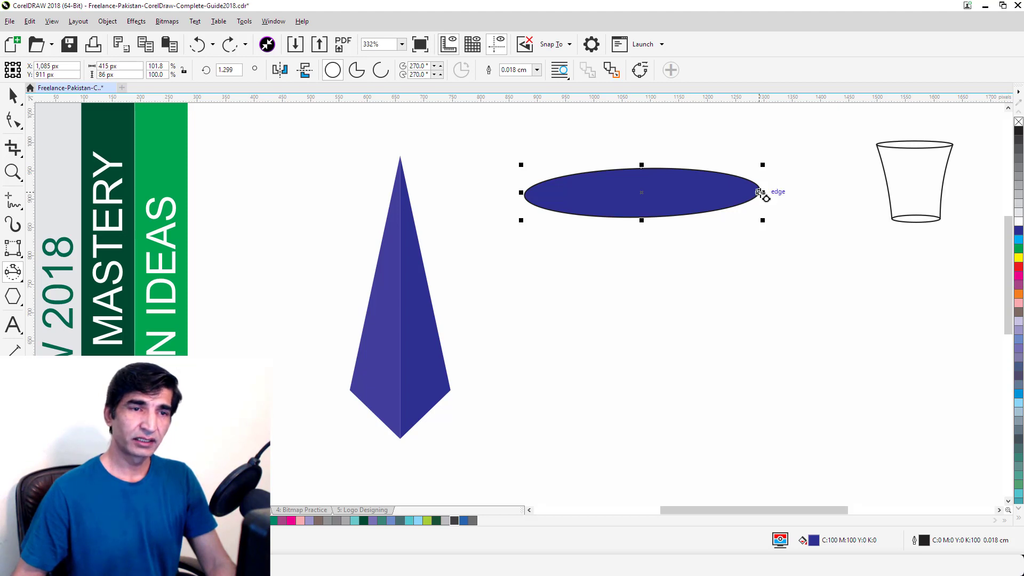
{"action": "left_click_drag", "start_coordinate": [759, 190], "coordinate": [712, 193]}
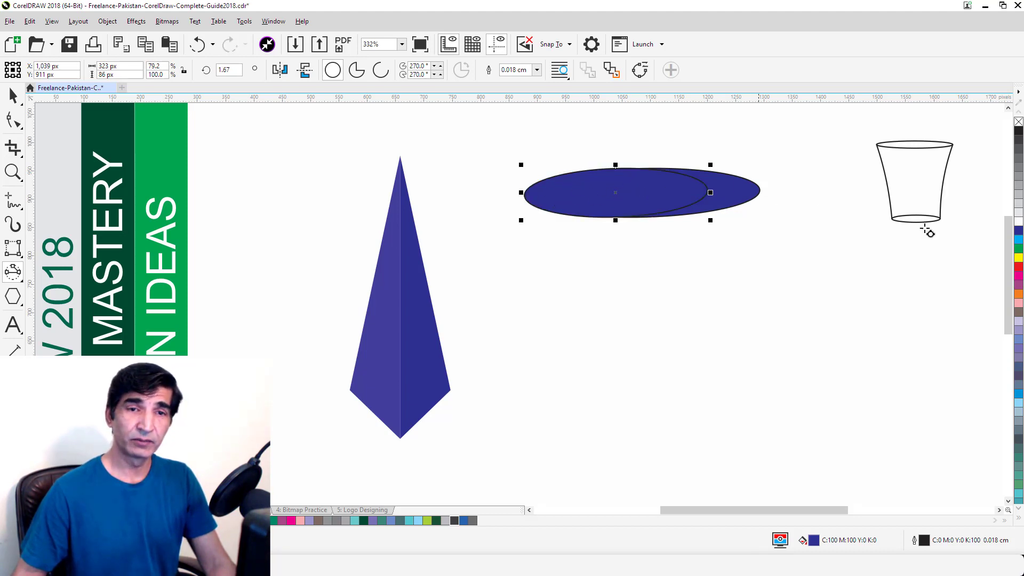
{"action": "left_click", "coordinate": [1019, 222]}
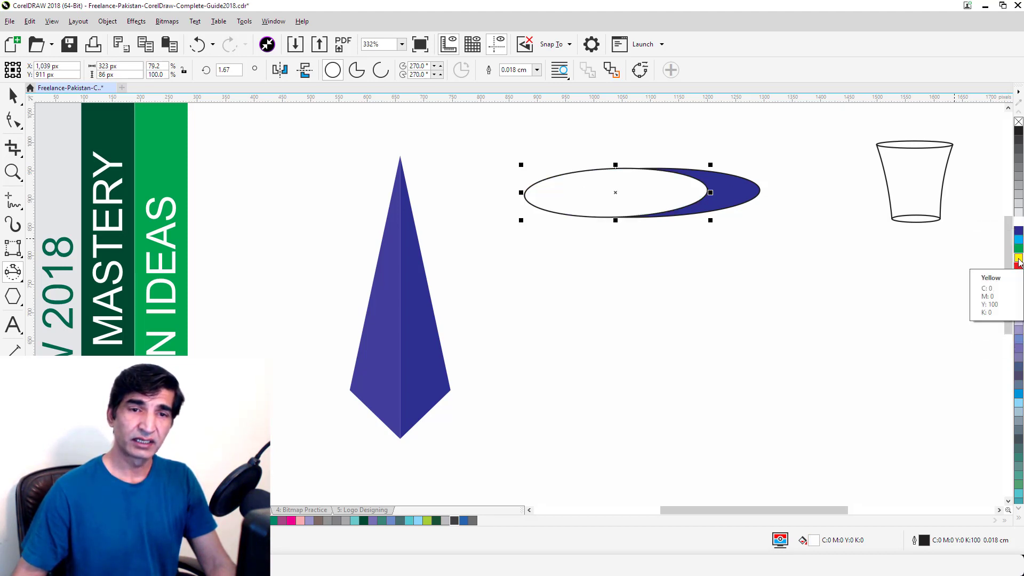
{"action": "left_click", "coordinate": [1019, 258]}
Step: Remove the outlines from the yellow and blue ellipses
{"action": "left_click", "coordinate": [13, 96]}
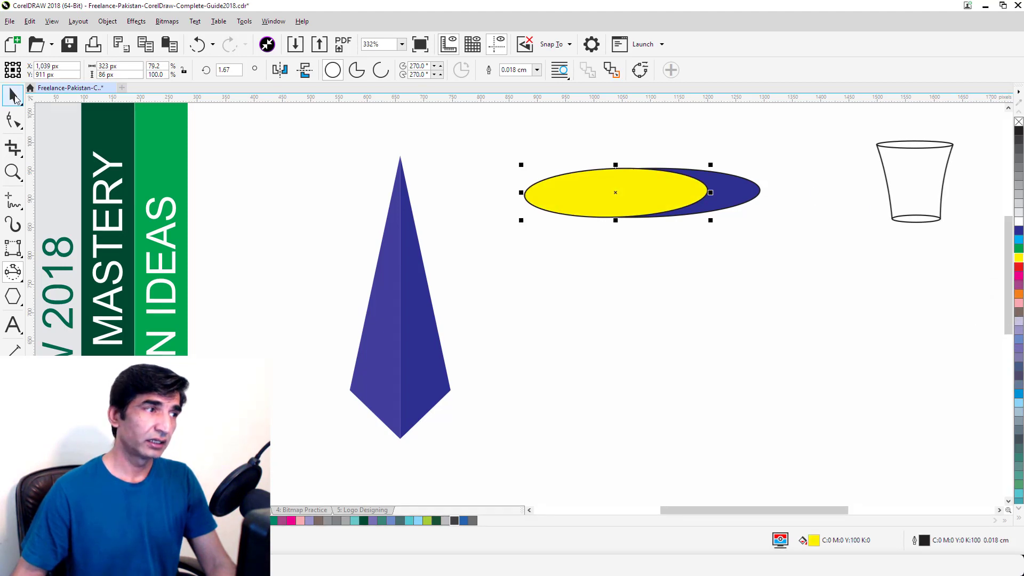
{"action": "left_click", "coordinate": [484, 141]}
{"action": "left_click_drag", "start_coordinate": [485, 140], "coordinate": [801, 257]}
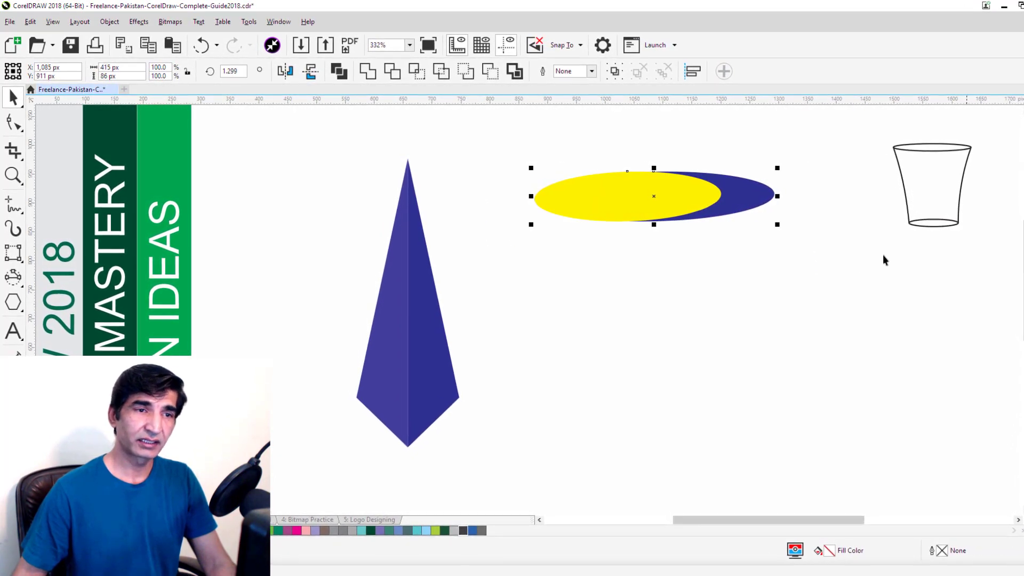
{"action": "left_click", "coordinate": [774, 259]}
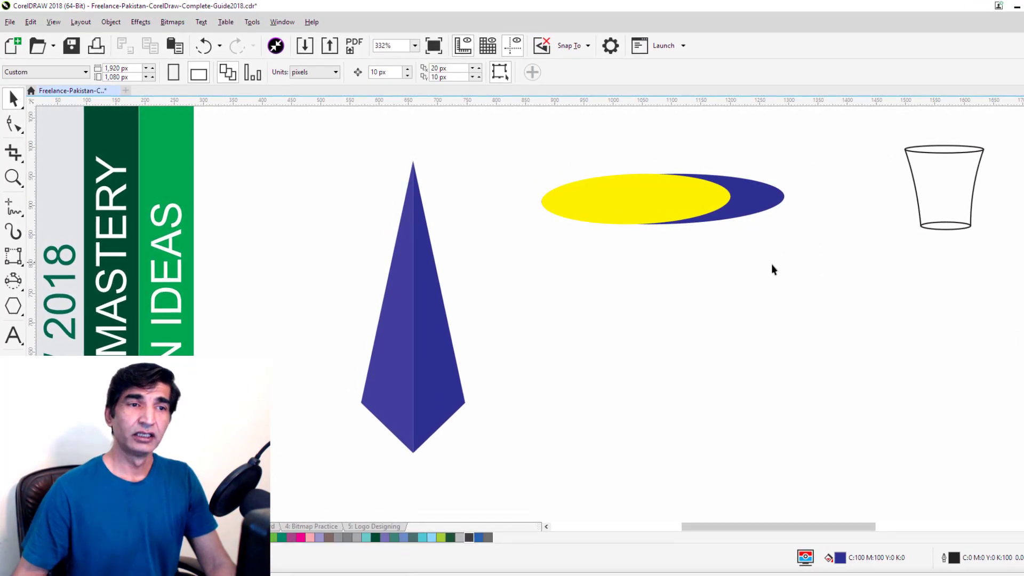
Step: Narrow the two overlapping ellipses together from the right side to about 208 px wide, keeping their height
{"action": "left_click_drag", "start_coordinate": [512, 154], "coordinate": [838, 245]}
{"action": "left_click_drag", "start_coordinate": [809, 202], "coordinate": [689, 205]}
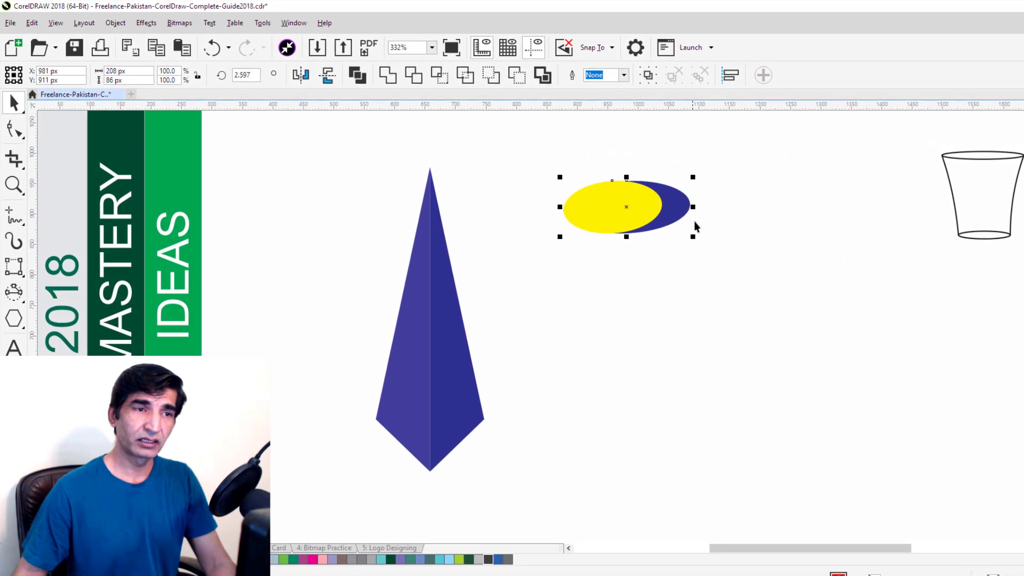
{"action": "left_click", "coordinate": [701, 280]}
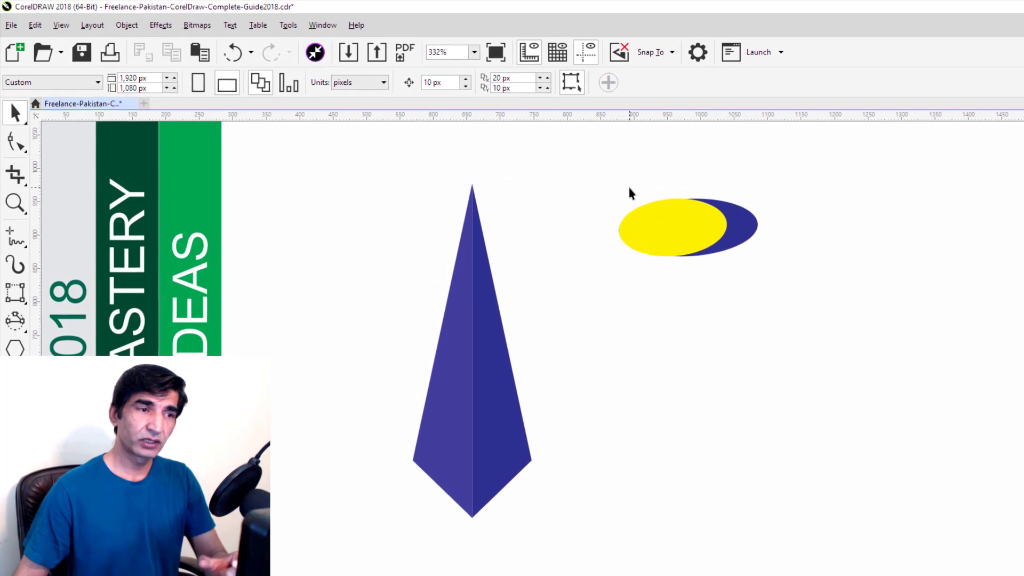
Step: Delete the overlapping yellow and blue ellipses
{"action": "left_click_drag", "start_coordinate": [641, 192], "coordinate": [806, 293]}
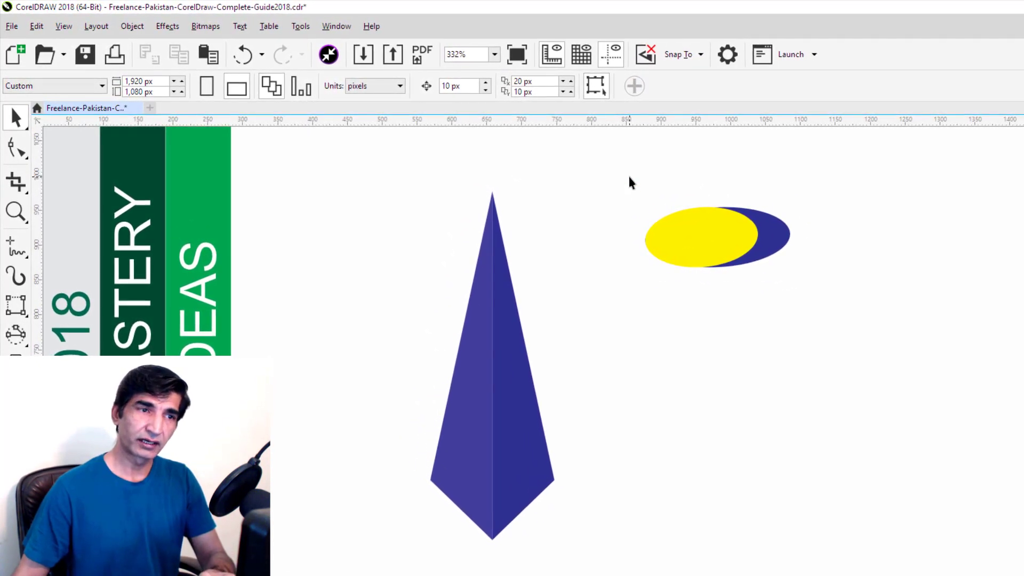
{"action": "left_click_drag", "start_coordinate": [629, 180], "coordinate": [849, 353]}
{"action": "key", "text": "Delete"}
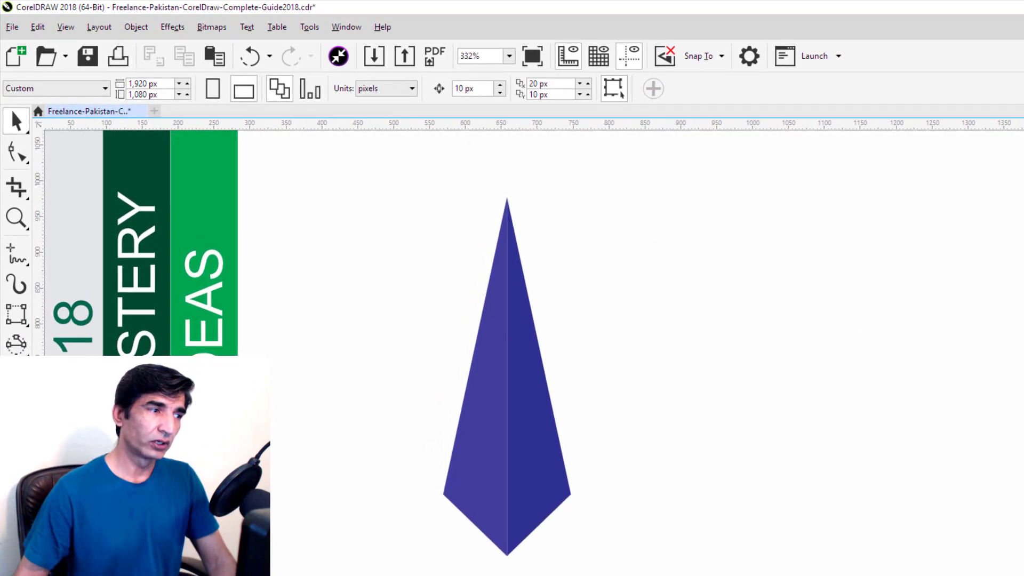
Step: Draw a five-sided polygon about 366 px wide and 348 px high to the right of the faceted shape
{"action": "key", "text": "y"}
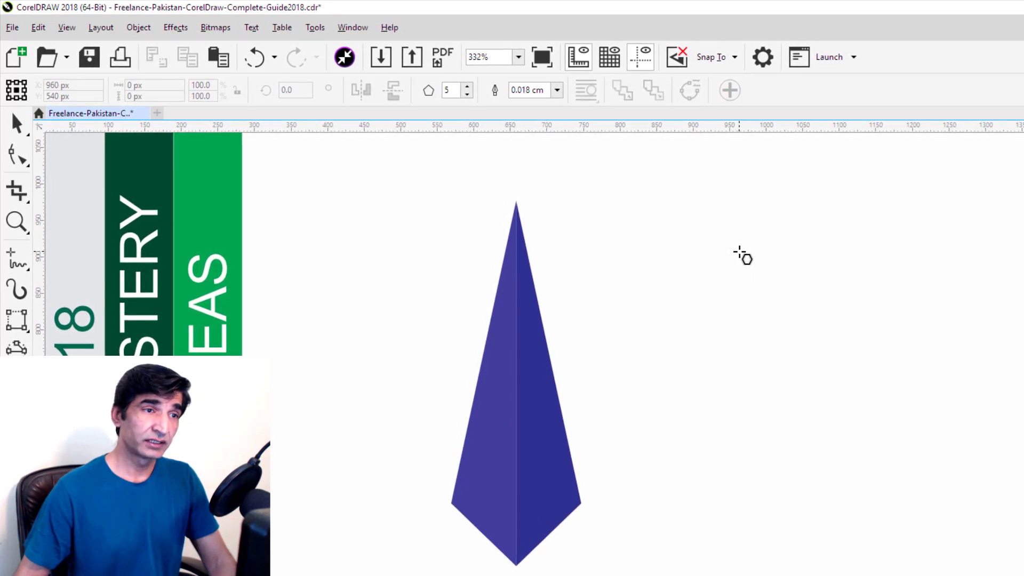
{"action": "left_click_drag", "start_coordinate": [739, 252], "coordinate": [911, 538]}
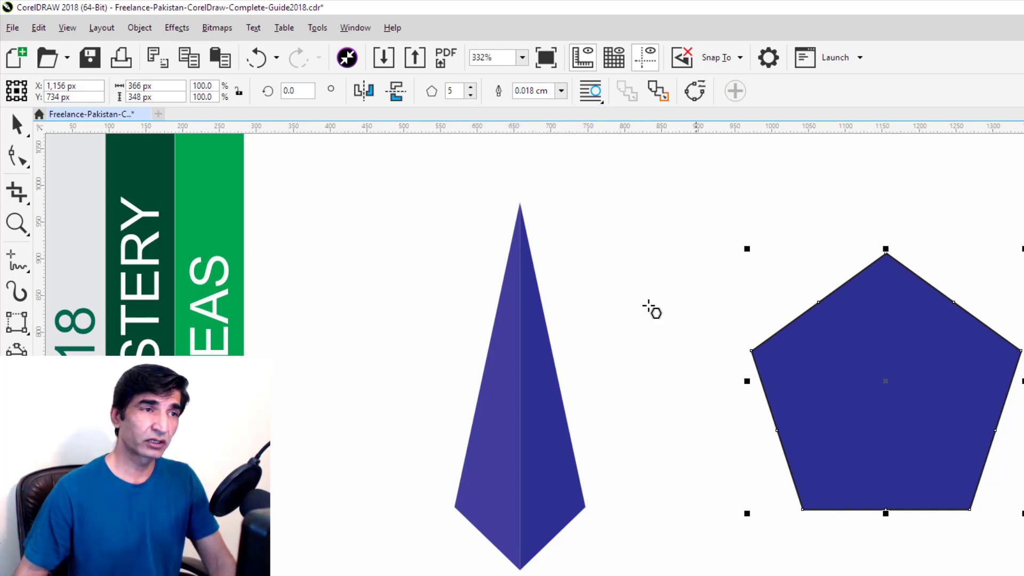
Step: Set the polygon's number of sides to 6, reduce it to 4, and finally to 3 to form a triangle
{"action": "left_click", "coordinate": [469, 86]}
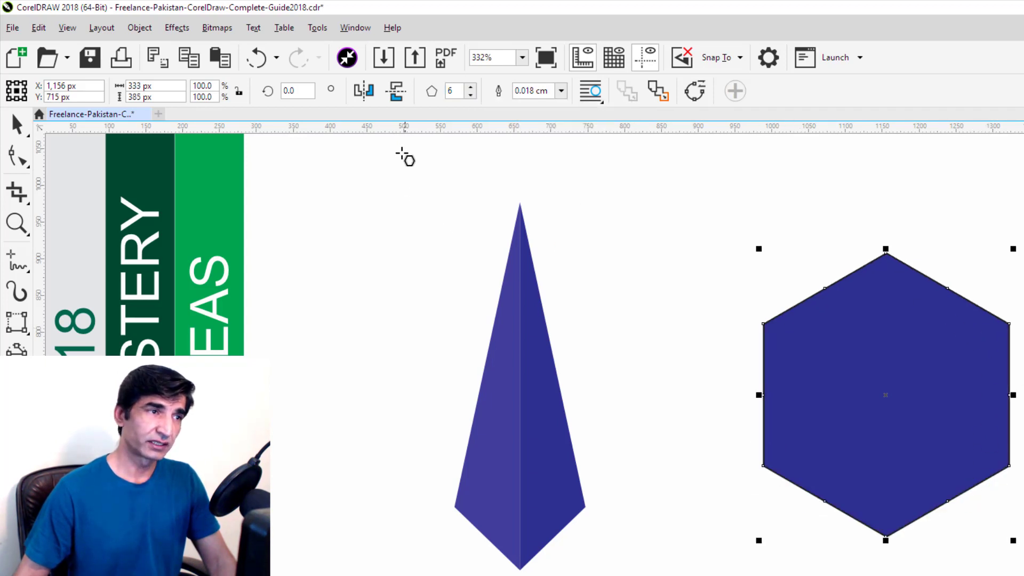
{"action": "left_click", "coordinate": [470, 95]}
{"action": "left_click", "coordinate": [470, 94]}
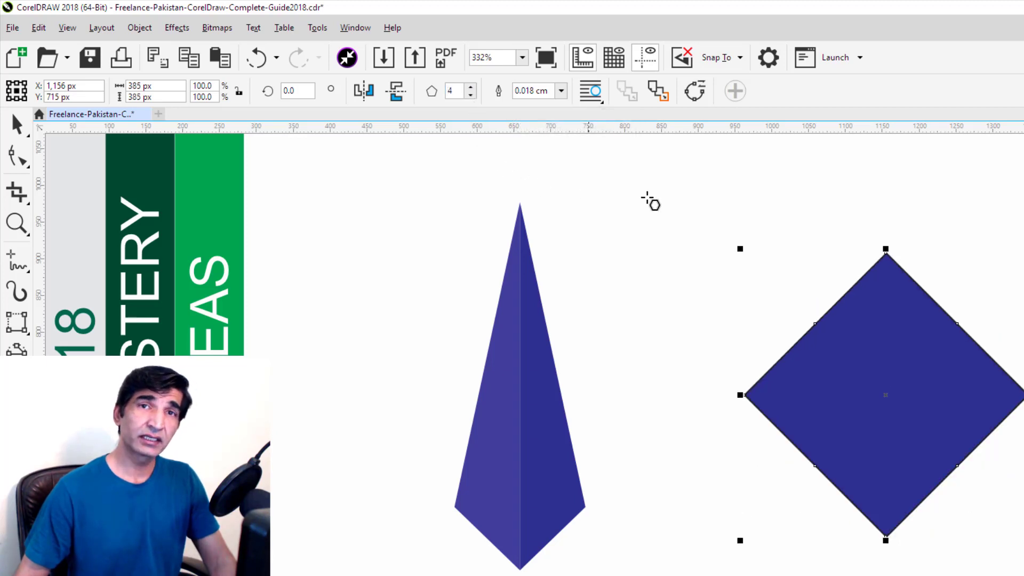
{"action": "left_click", "coordinate": [470, 94]}
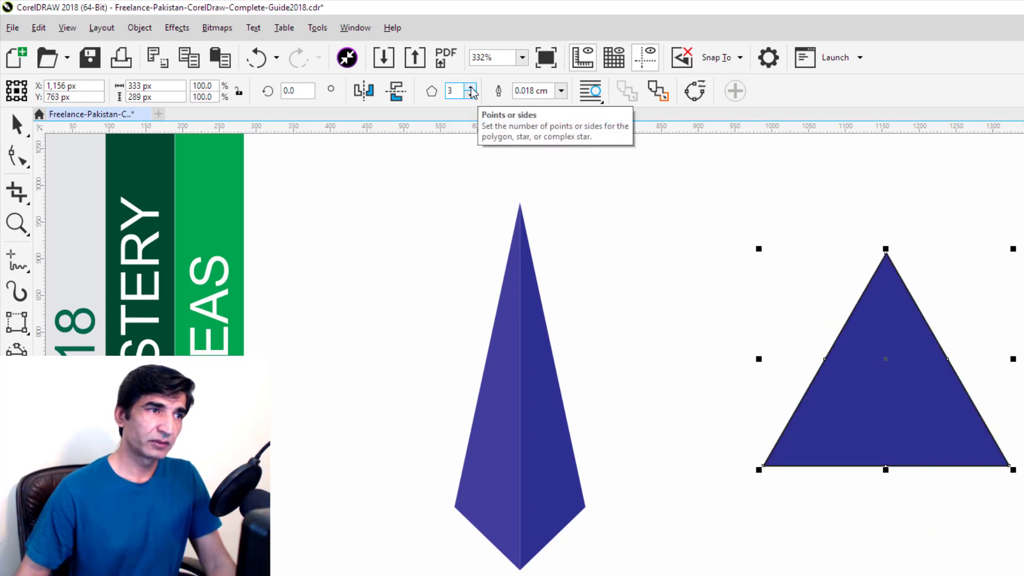
Step: Increase the polygon's number of sides to 7
{"action": "left_click", "coordinate": [470, 88]}
{"action": "left_click", "coordinate": [470, 88]}
{"action": "left_click", "coordinate": [470, 88]}
{"action": "left_click", "coordinate": [470, 88]}
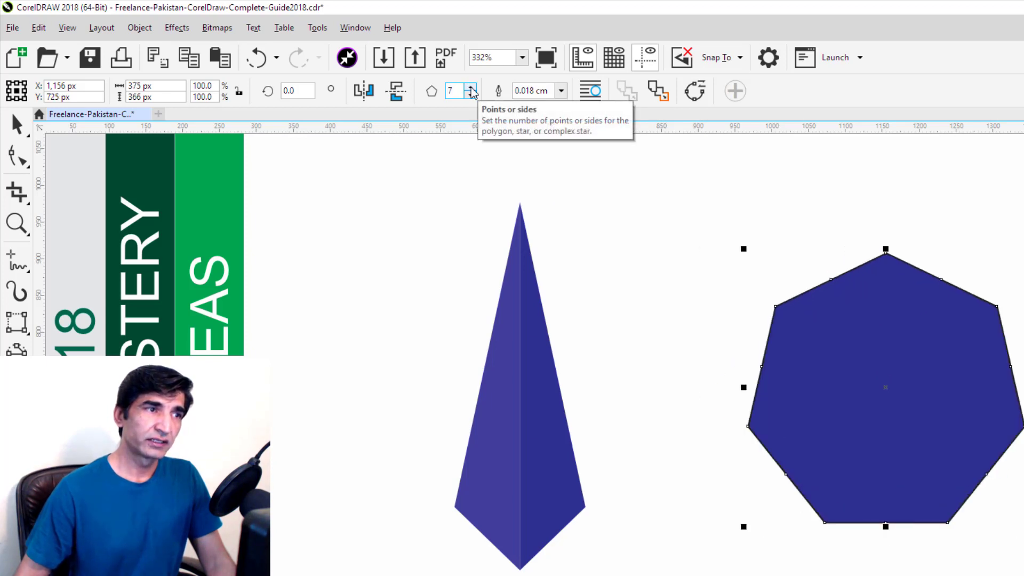
Step: Increase the polygon's number of sides to 16
{"action": "left_click", "coordinate": [470, 88]}
{"action": "left_click", "coordinate": [470, 88]}
{"action": "left_click", "coordinate": [470, 88]}
{"action": "left_click", "coordinate": [470, 88]}
{"action": "left_click", "coordinate": [470, 88]}
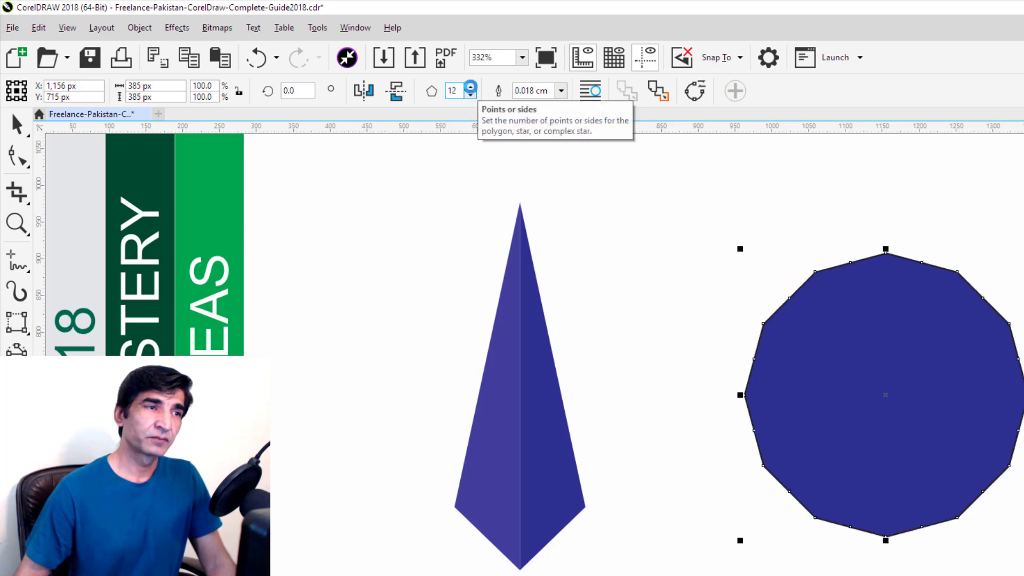
{"action": "left_click", "coordinate": [470, 88]}
{"action": "left_click", "coordinate": [470, 88]}
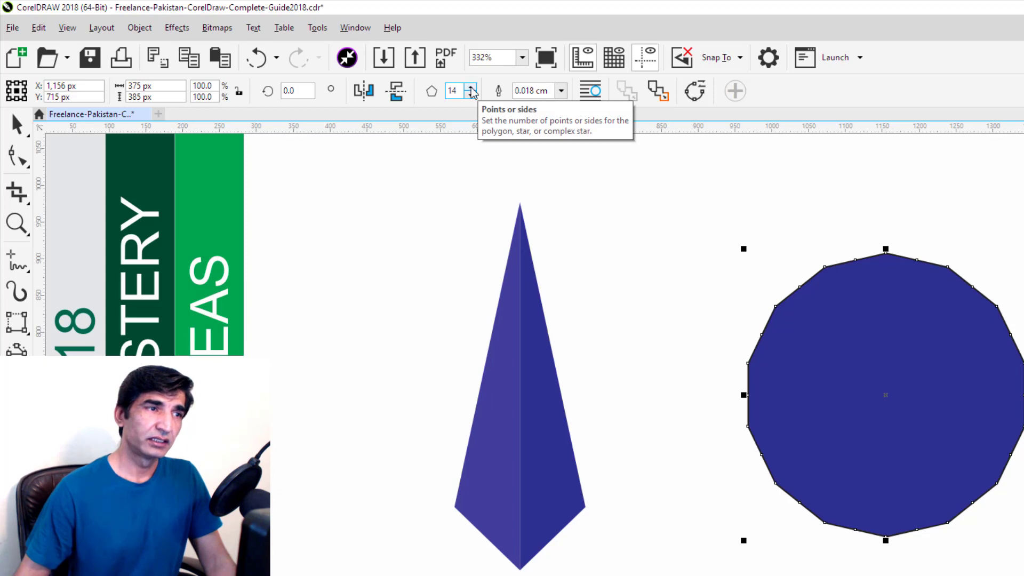
{"action": "left_click", "coordinate": [470, 88]}
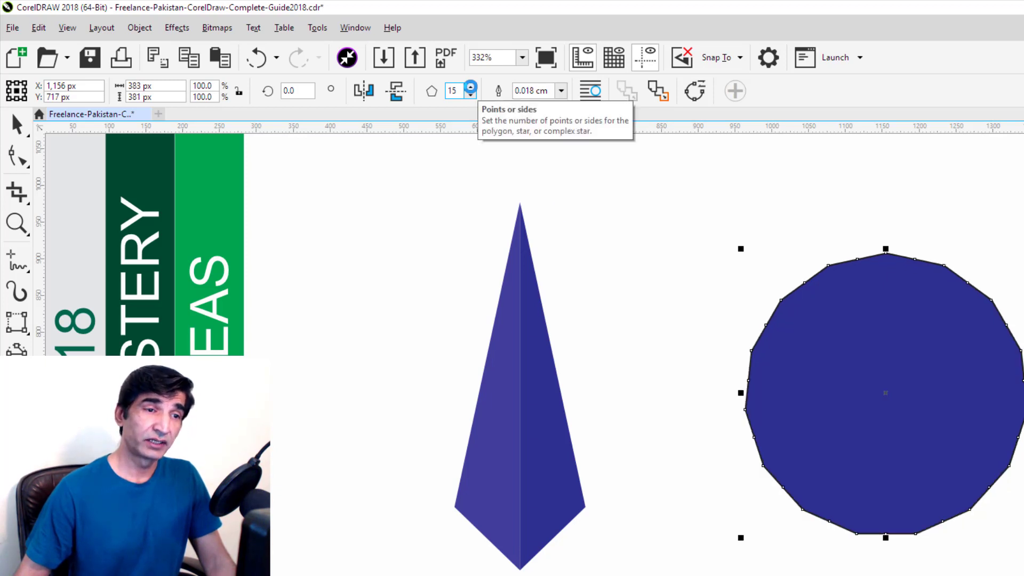
Step: Reshape the 16-sided polygon into a crisscrossing starburst by pulling one of its nodes inward past the center
{"action": "left_click", "coordinate": [21, 163]}
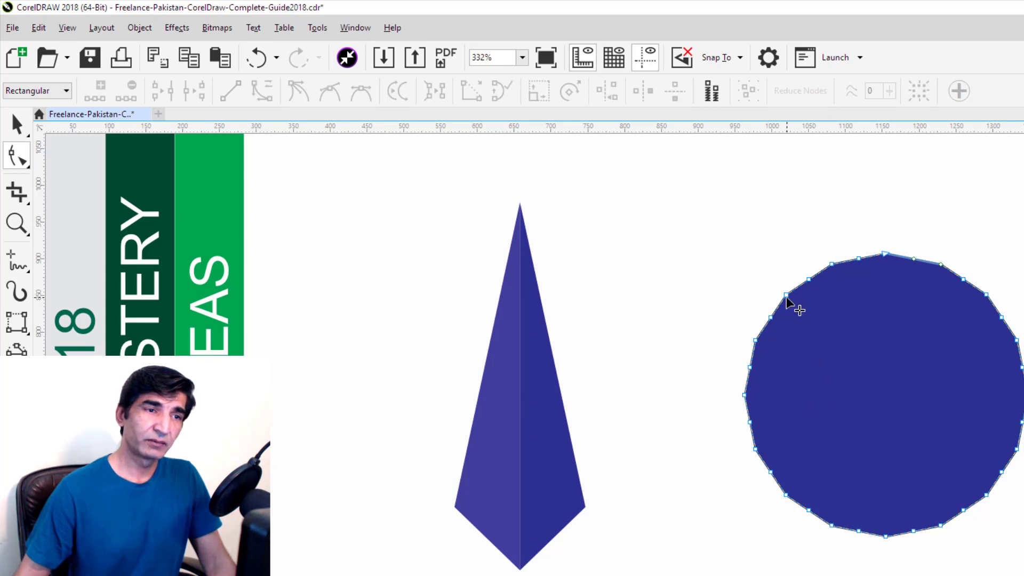
{"action": "left_click_drag", "start_coordinate": [786, 296], "coordinate": [1004, 405]}
{"action": "left_click", "coordinate": [16, 125]}
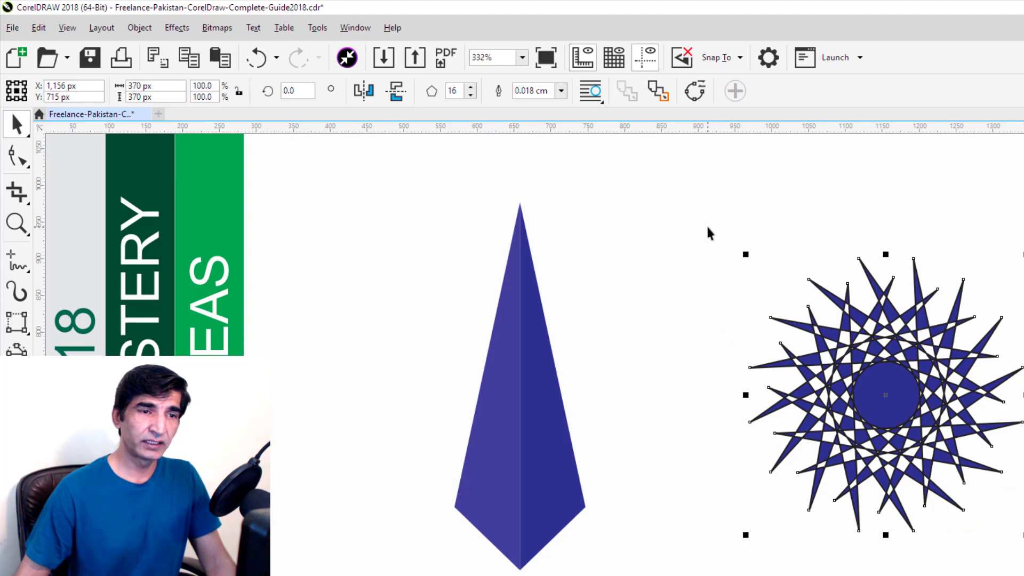
Step: Remove the outline from the starburst polygon and deselect it
{"action": "left_click_drag", "start_coordinate": [709, 233], "coordinate": [1021, 549]}
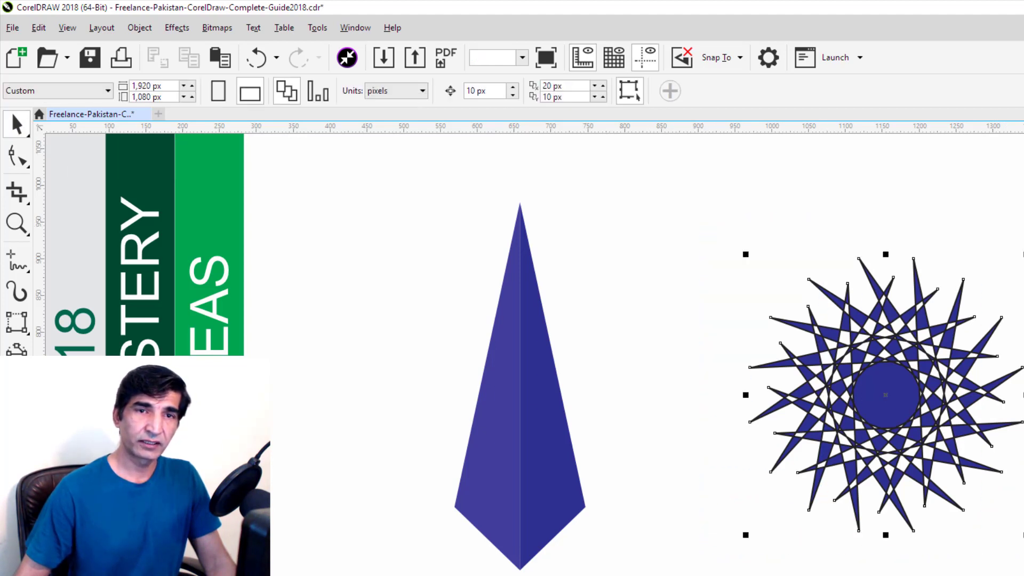
{"action": "right_click", "coordinate": [1023, 139]}
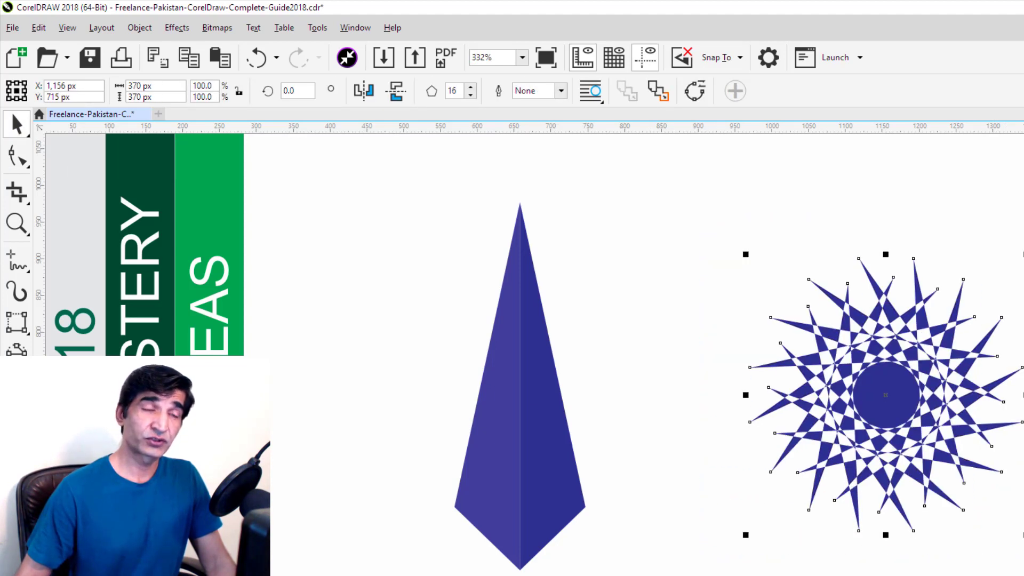
{"action": "key", "text": "Escape"}
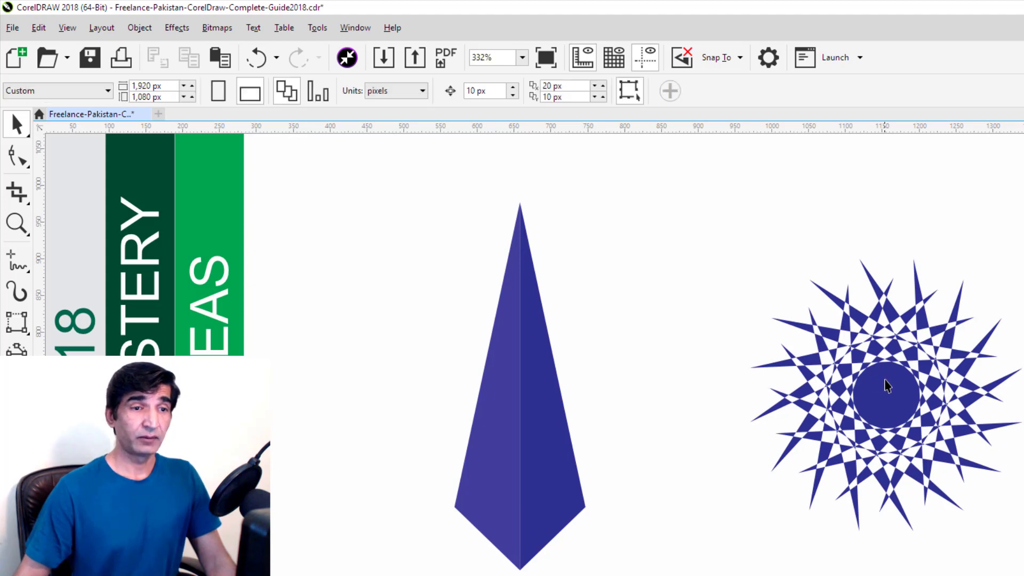
Step: Draw a circle about 174 px in diameter centered on the starburst
{"action": "key", "text": "F2"}
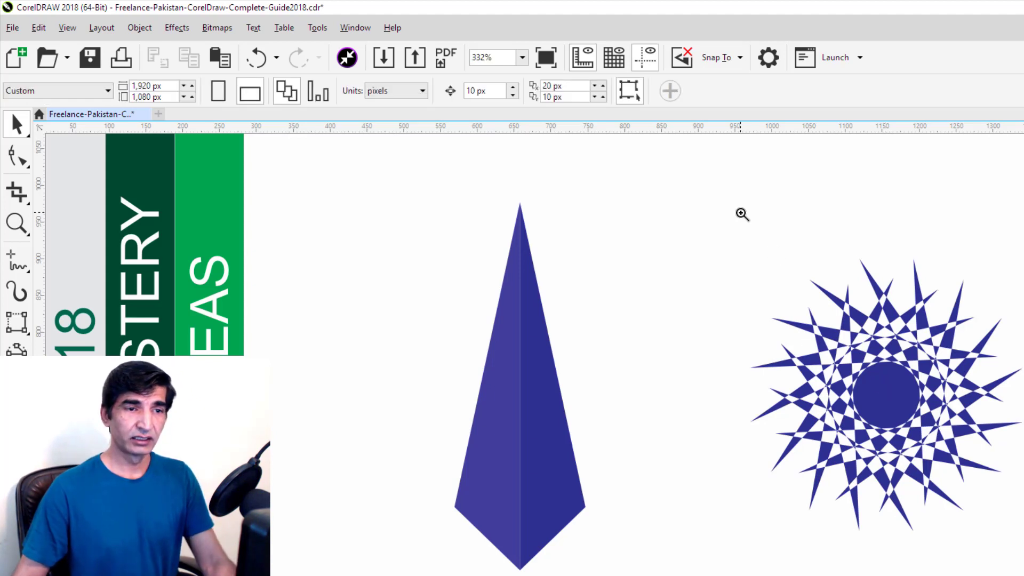
{"action": "left_click_drag", "start_coordinate": [973, 575], "coordinate": [1023, 575]}
{"action": "left_click_drag", "start_coordinate": [1023, 575], "coordinate": [1023, 575]}
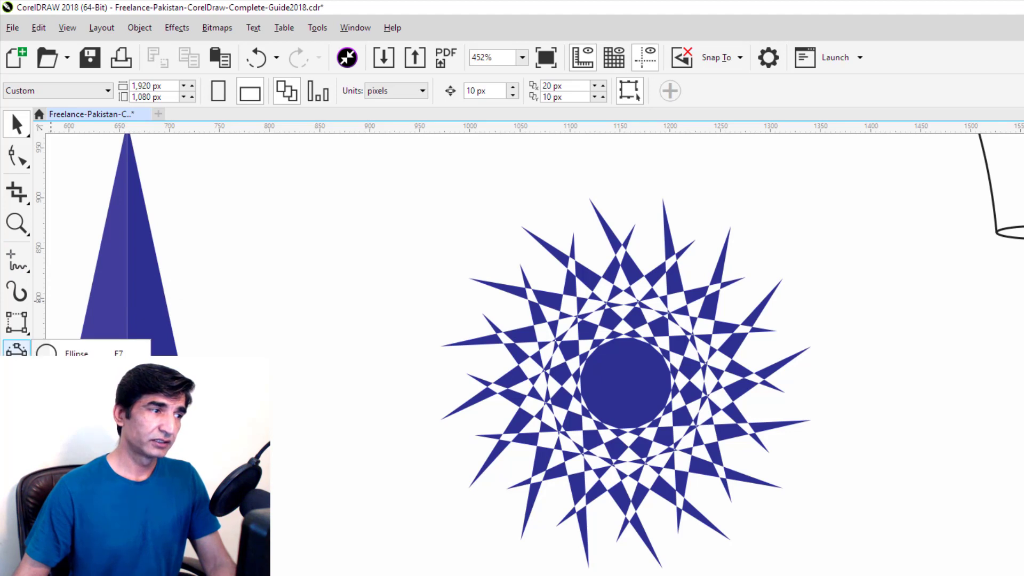
{"action": "left_click", "coordinate": [16, 349]}
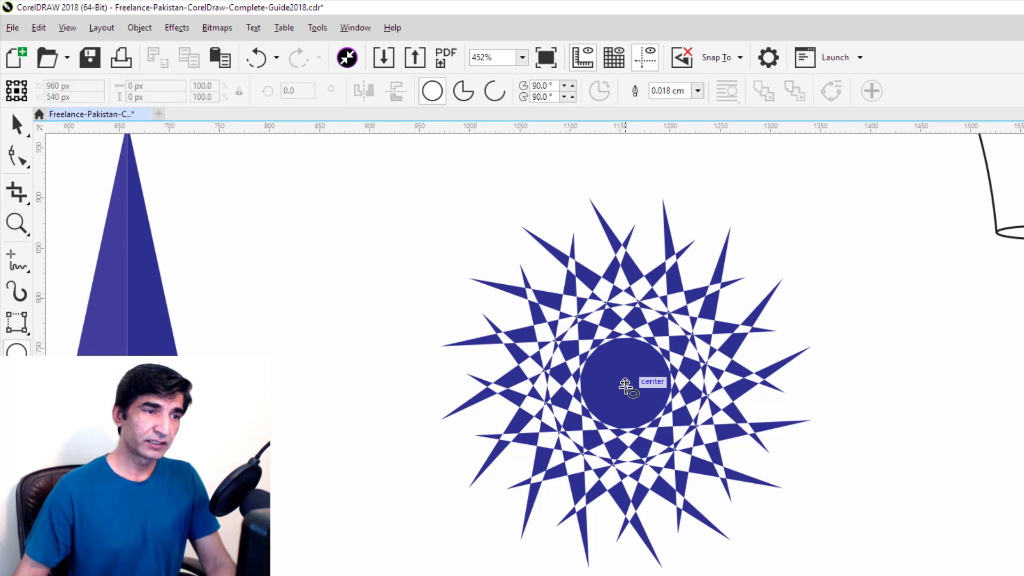
{"action": "left_click_drag", "start_coordinate": [618, 378], "coordinate": [714, 452]}
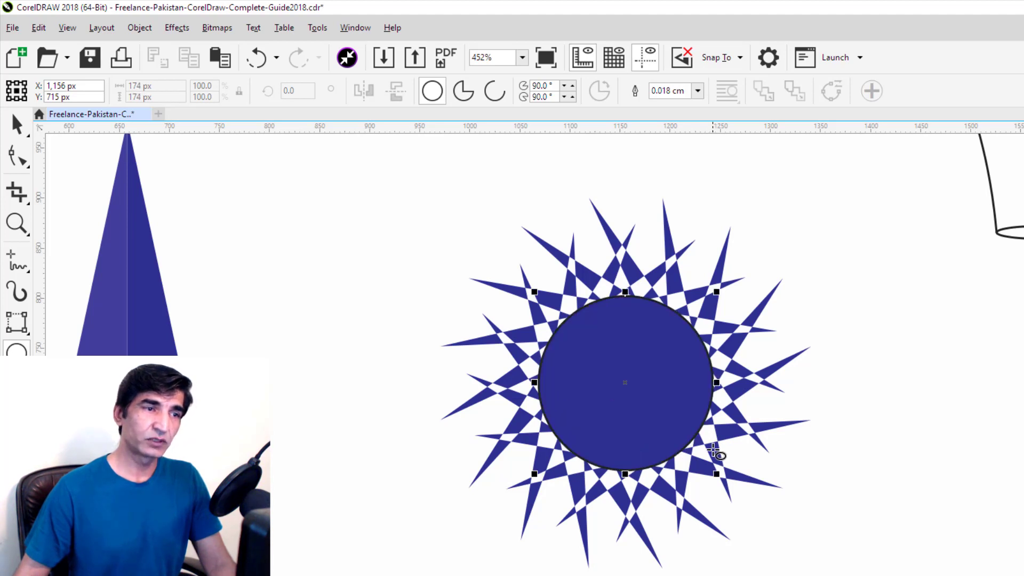
{"action": "left_click", "coordinate": [17, 124]}
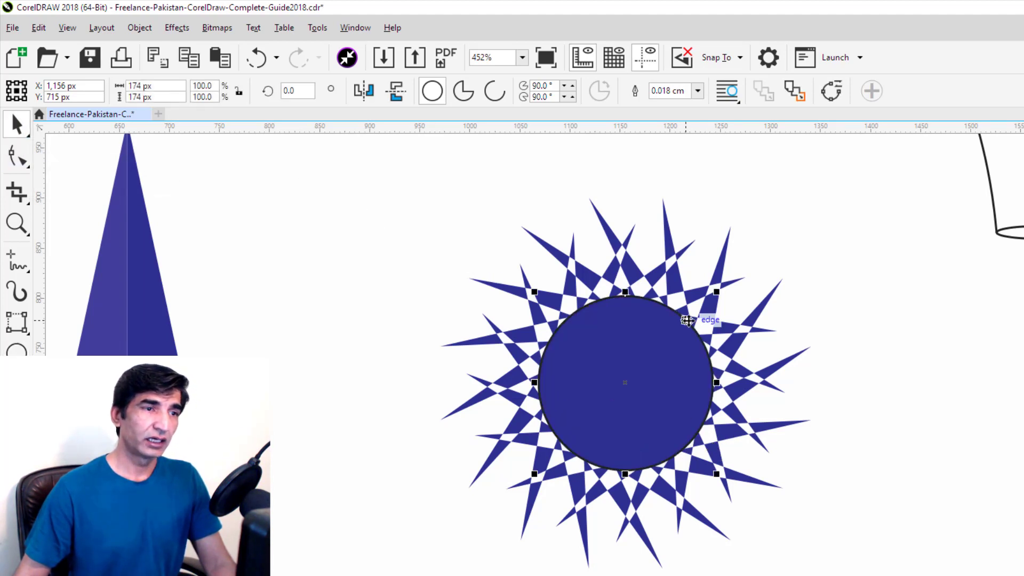
Step: PowerClip the starburst inside the blue circle
{"action": "left_click", "coordinate": [667, 244]}
{"action": "right_click", "coordinate": [667, 241]}
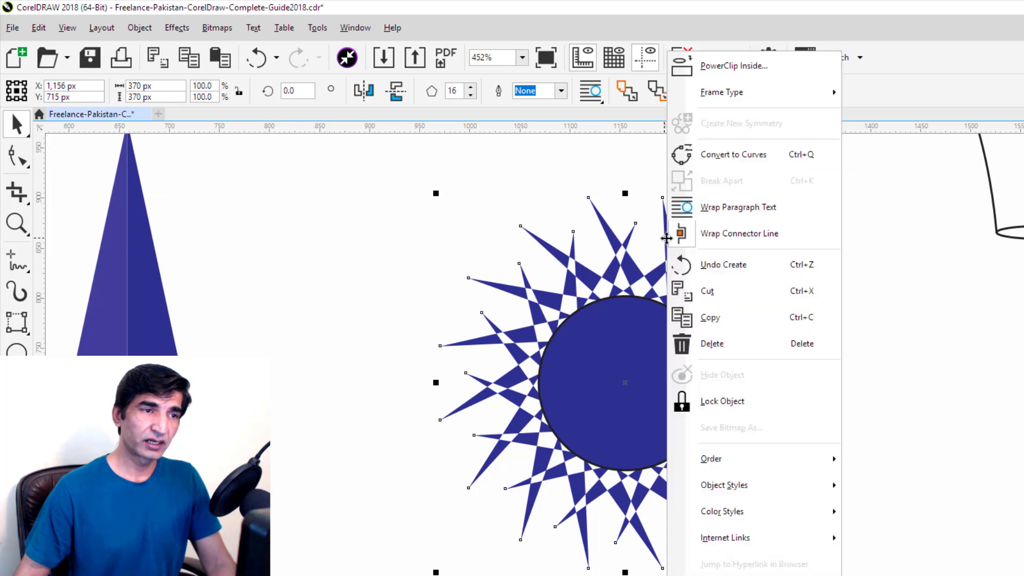
{"action": "left_click", "coordinate": [708, 75]}
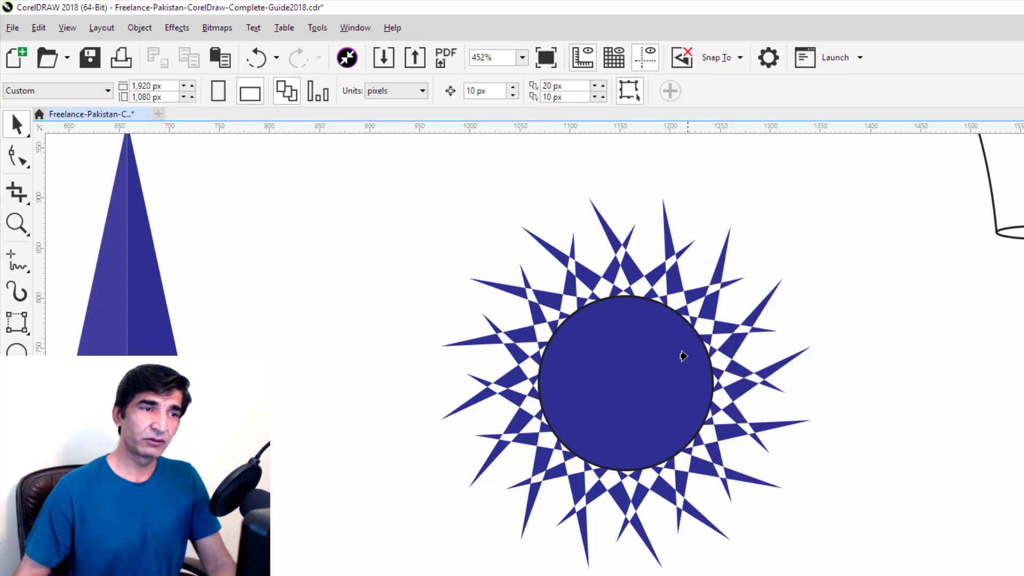
{"action": "left_click", "coordinate": [601, 370]}
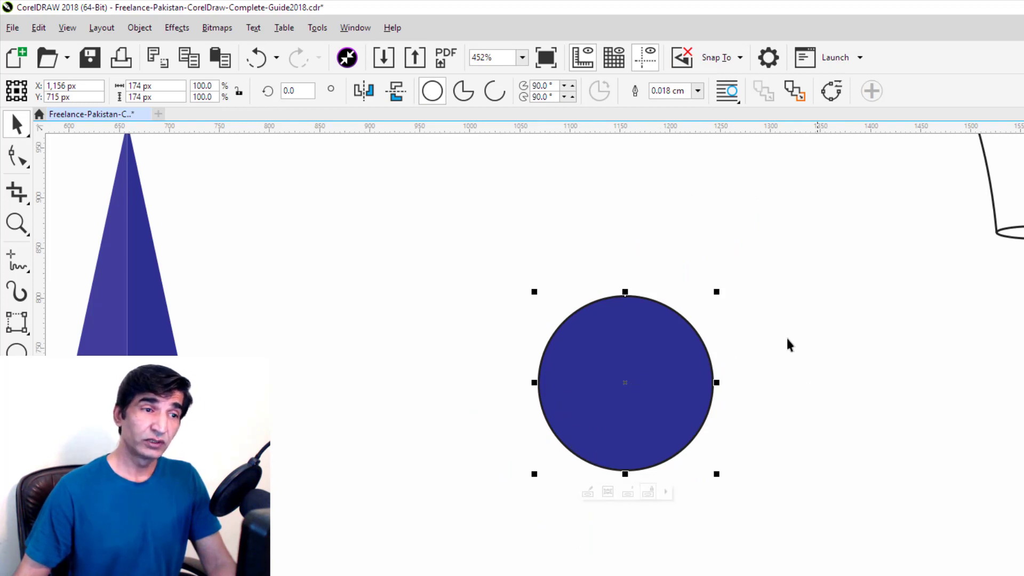
Step: Remove the blue fill from the clipping circle
{"action": "left_click", "coordinate": [825, 386]}
{"action": "left_click", "coordinate": [637, 382]}
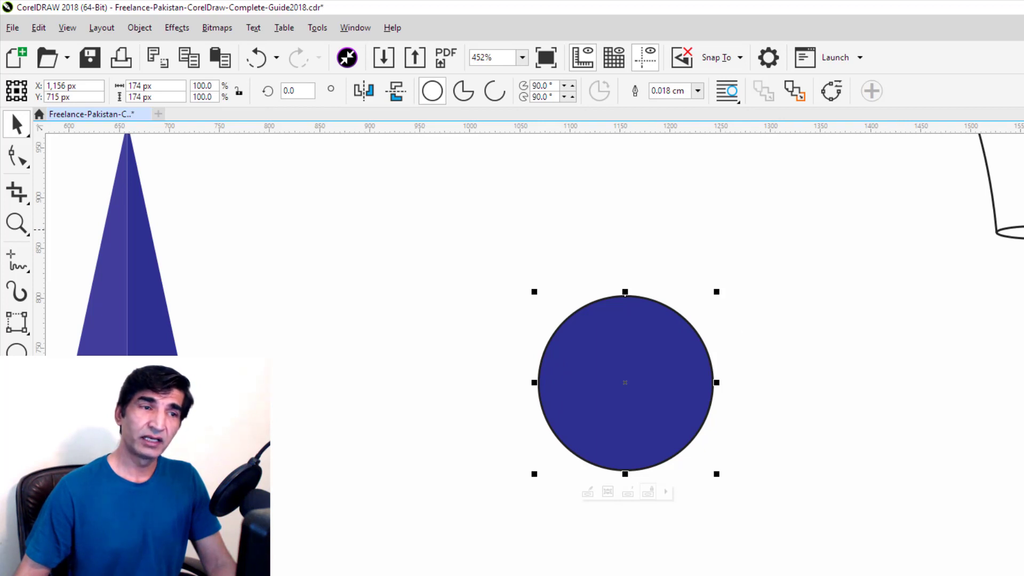
{"action": "key", "text": "shift+Page_Down"}
{"action": "left_click", "coordinate": [360, 330]}
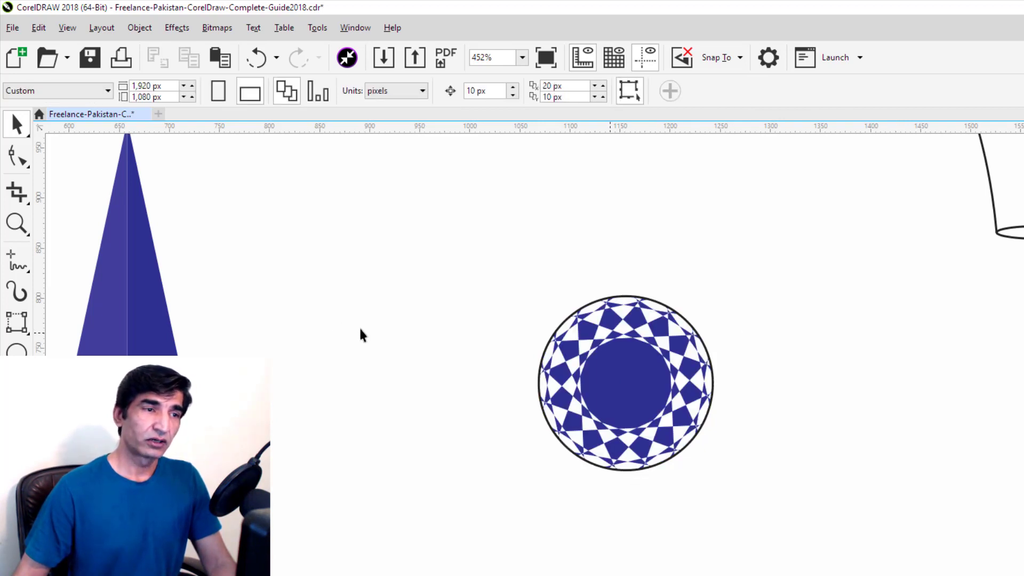
Step: Remove the outline from the clipping circle and deselect it
{"action": "left_click_drag", "start_coordinate": [774, 519], "coordinate": [773, 517]}
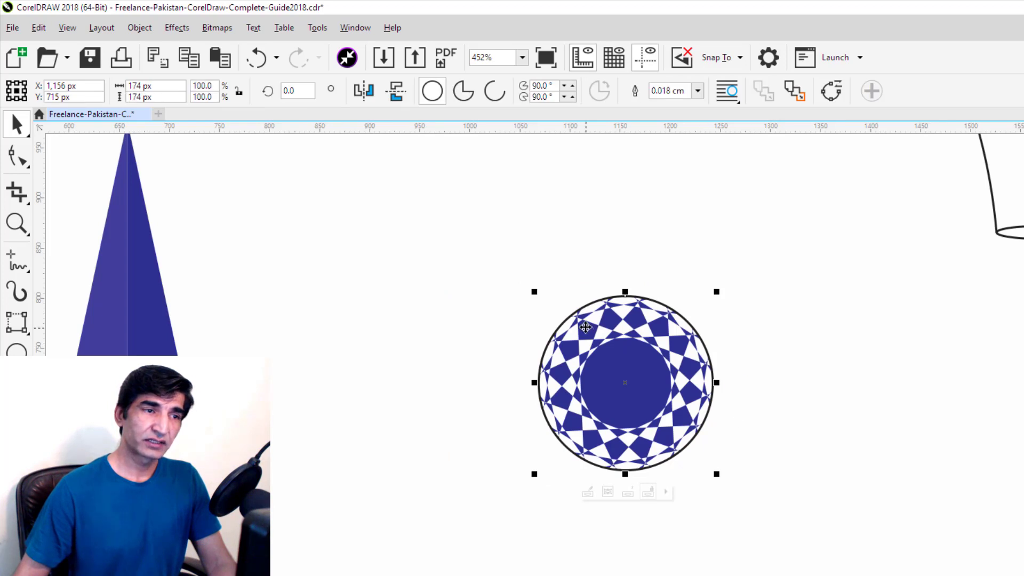
{"action": "right_click", "coordinate": [1023, 159]}
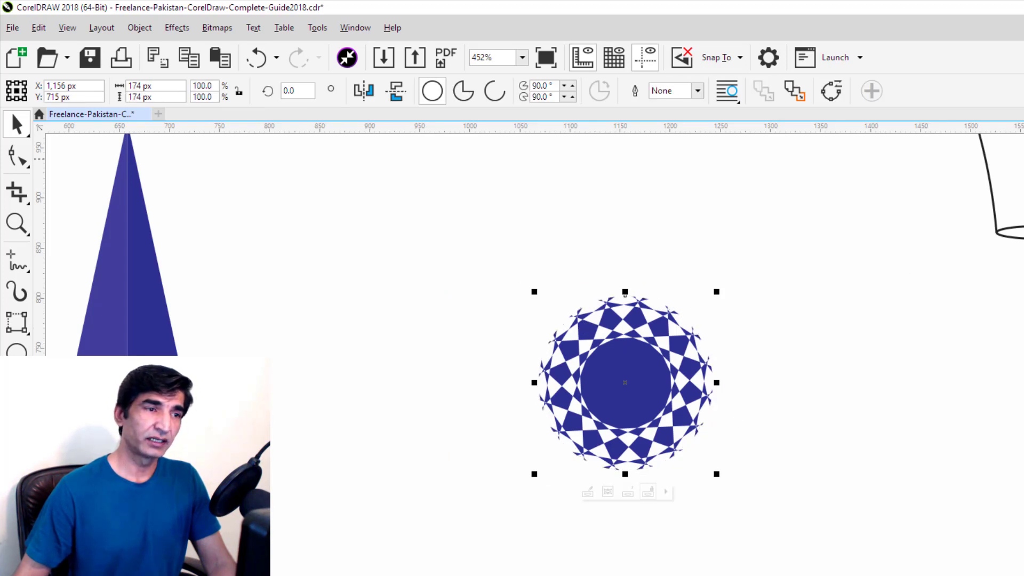
{"action": "left_click", "coordinate": [904, 409]}
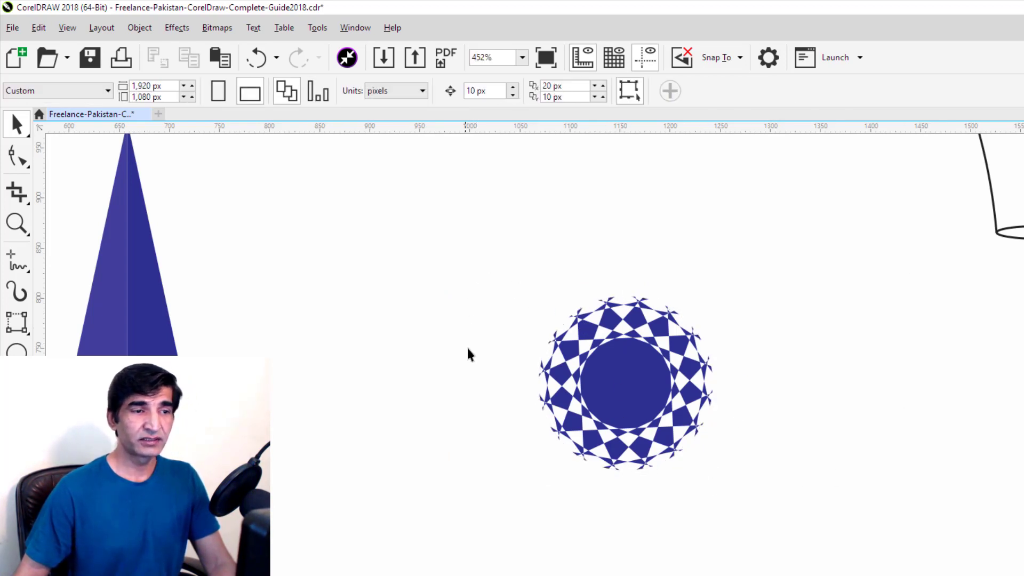
Step: Enlarge the clipped starburst proportionally about its center to about 499 px wide and high
{"action": "left_click", "coordinate": [674, 409]}
{"action": "left_click_drag", "start_coordinate": [716, 291], "coordinate": [900, 213]}
{"action": "scroll", "coordinate": [930, 382], "scroll_direction": "down", "scroll_amount": 5}
{"action": "scroll", "coordinate": [930, 382], "scroll_direction": "up", "scroll_amount": 5}
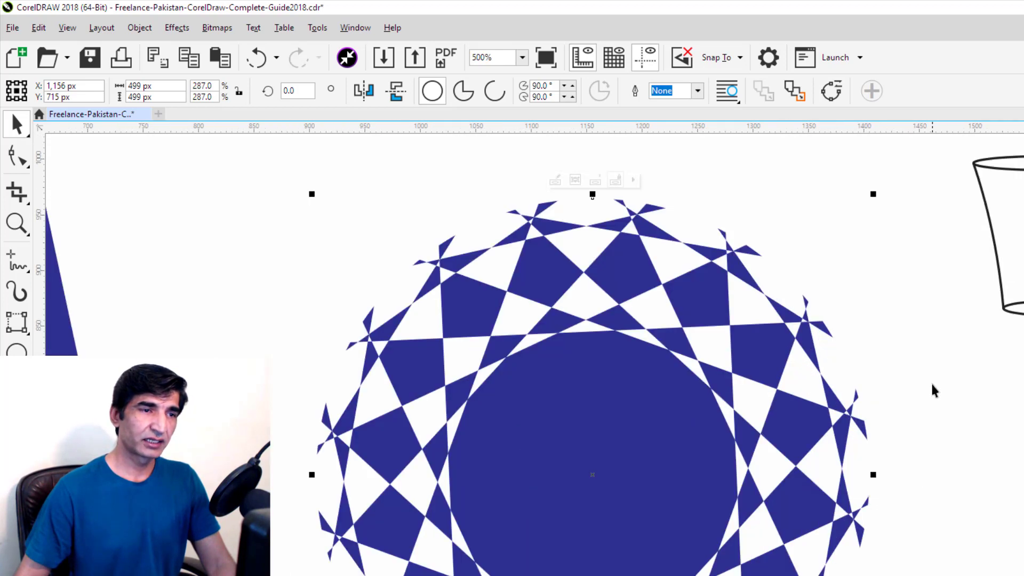
{"action": "left_click", "coordinate": [926, 388]}
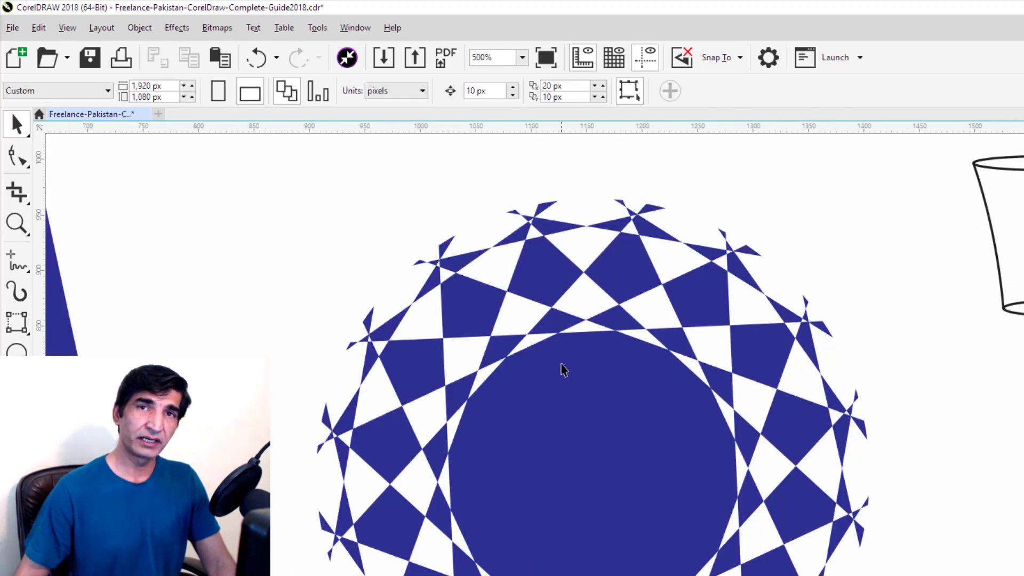
Step: Delete the clipped starburst and fit all objects in view
{"action": "left_click", "coordinate": [561, 407]}
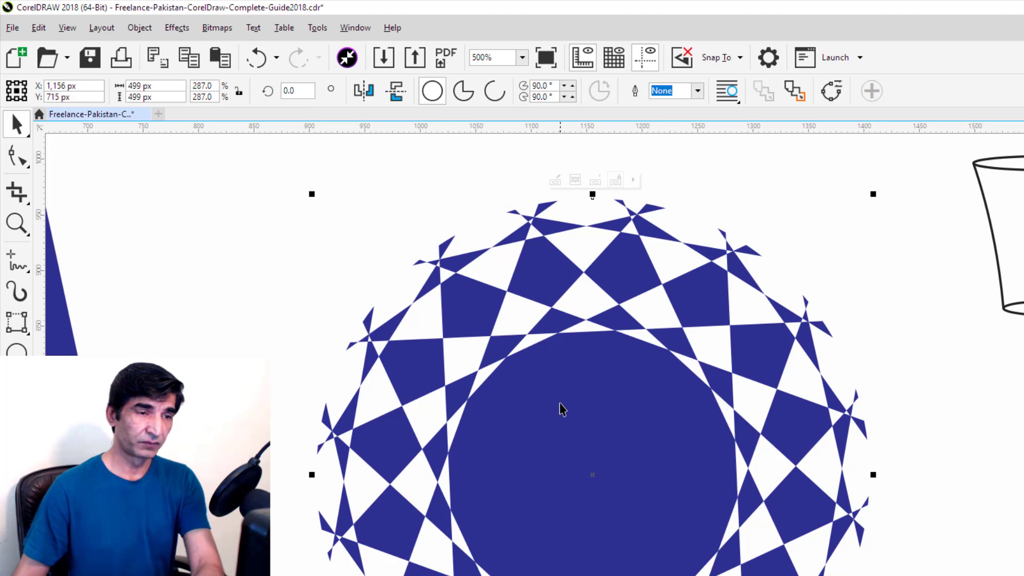
{"action": "key", "text": "Delete"}
{"action": "key", "text": "F4"}
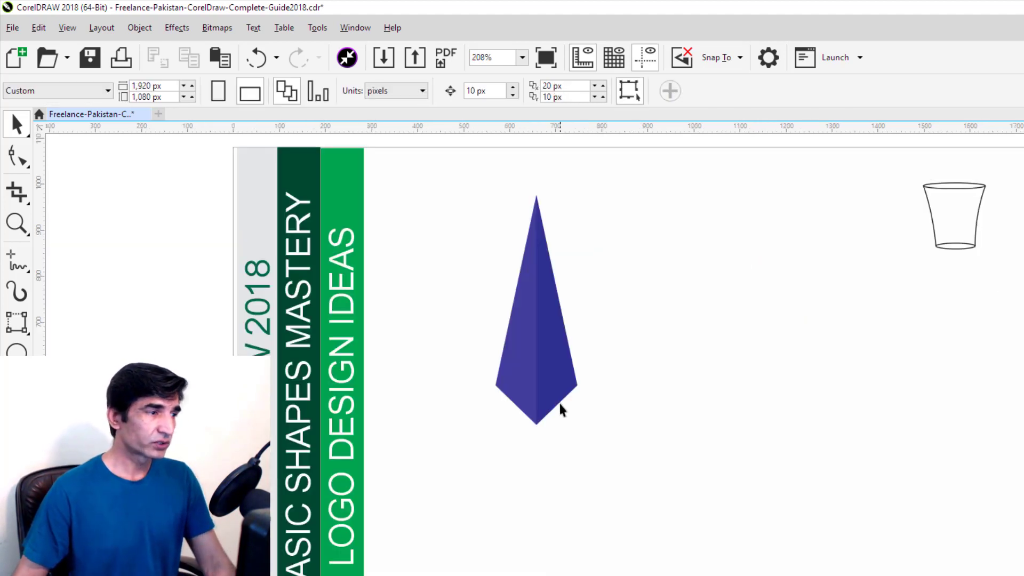
Step: Draw a five-pointed star about 478 px wide and 455 px high to the right of the faceted shape
{"action": "left_click", "coordinate": [17, 384]}
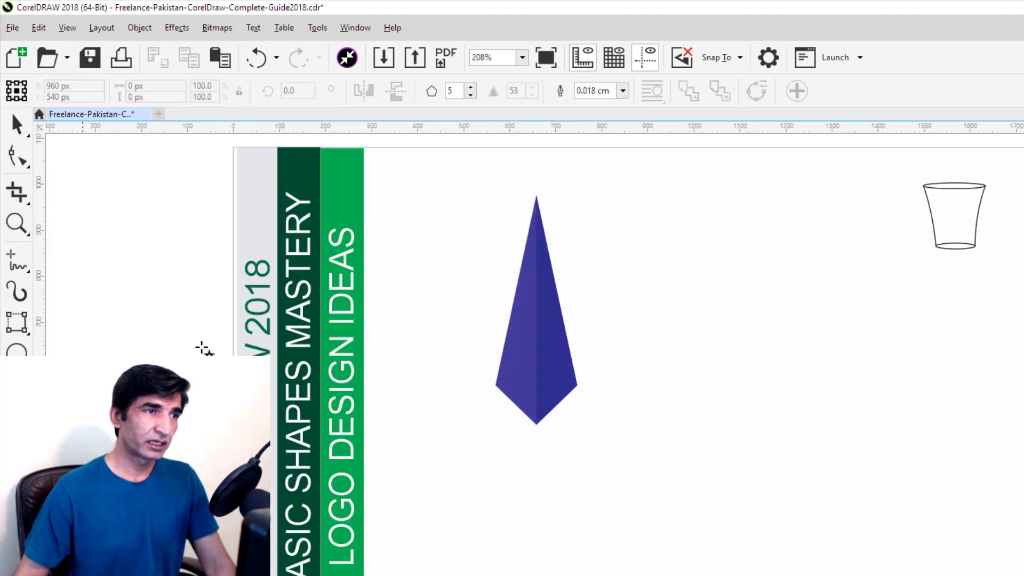
{"action": "left_click_drag", "start_coordinate": [676, 263], "coordinate": [1022, 298]}
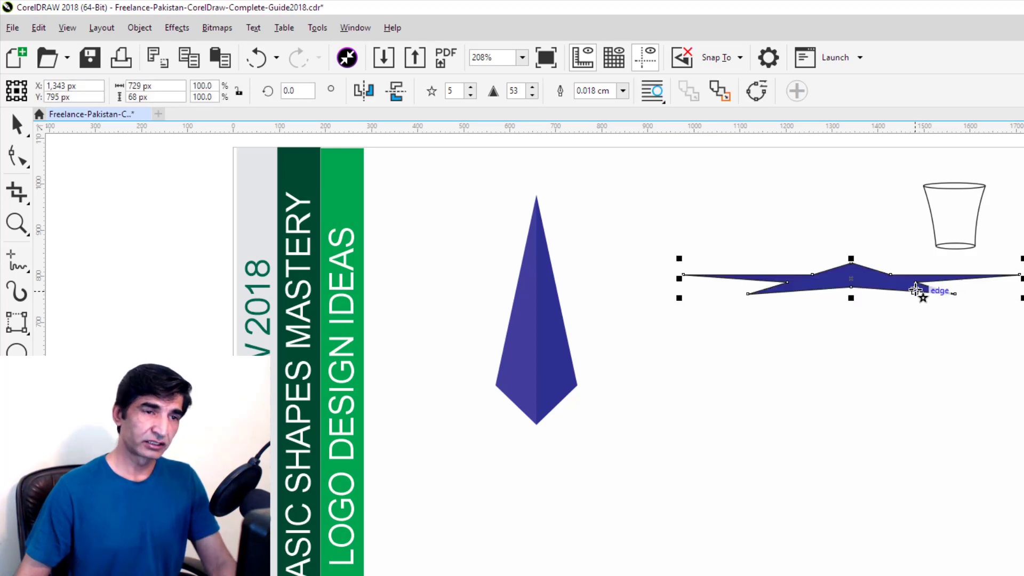
{"action": "key", "text": "ctrl+z"}
{"action": "left_click_drag", "start_coordinate": [706, 267], "coordinate": [910, 496]}
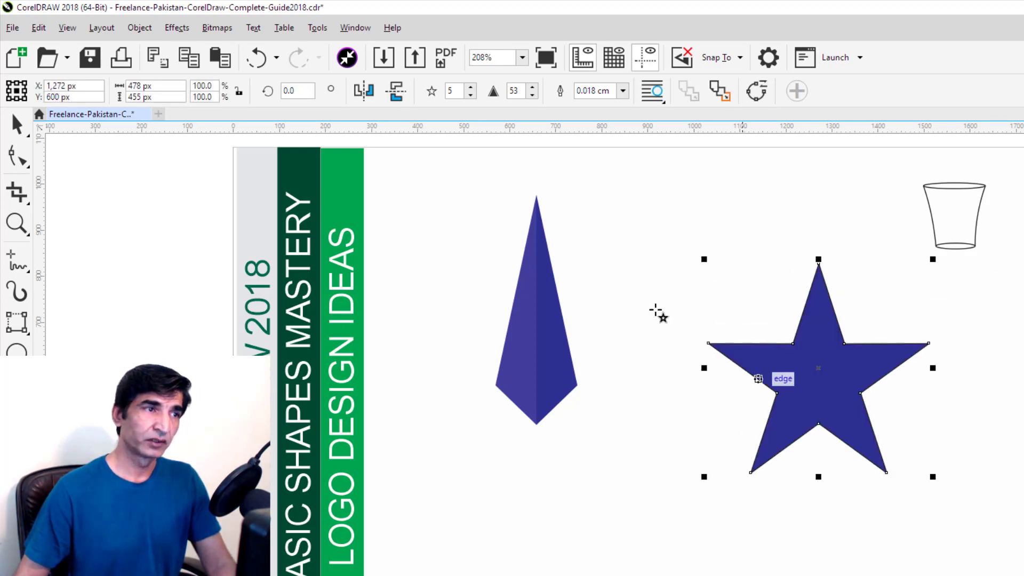
Step: Reduce the star's number of points to 3 and raise it to 28
{"action": "left_click", "coordinate": [471, 96]}
{"action": "left_click", "coordinate": [471, 96]}
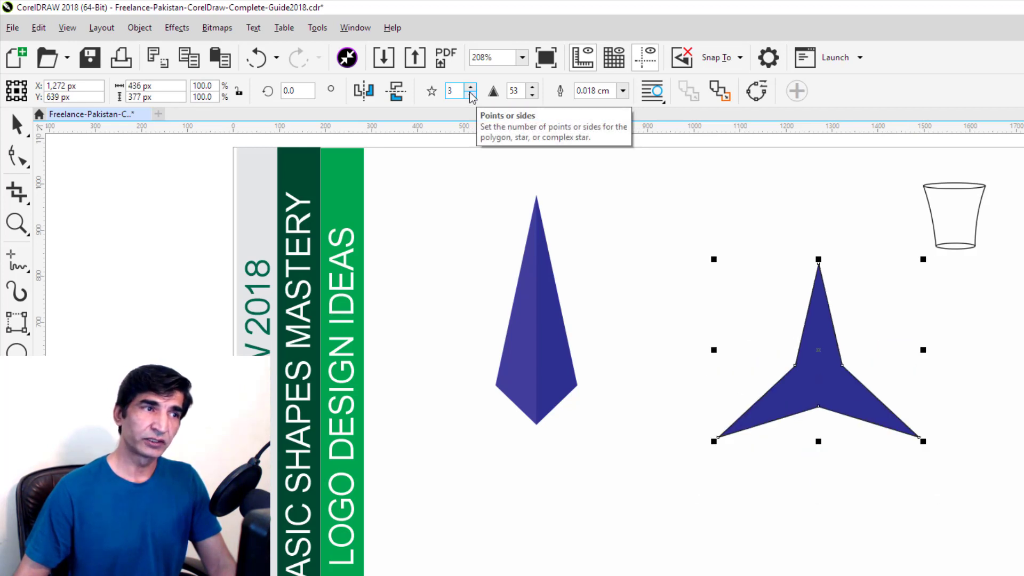
{"action": "left_click", "coordinate": [471, 88]}
{"action": "left_click", "coordinate": [471, 88]}
{"action": "left_click", "coordinate": [471, 88]}
{"action": "left_click", "coordinate": [470, 88]}
{"action": "left_click", "coordinate": [471, 88]}
{"action": "left_click", "coordinate": [471, 88]}
{"action": "left_click", "coordinate": [471, 88]}
{"action": "left_click", "coordinate": [471, 88]}
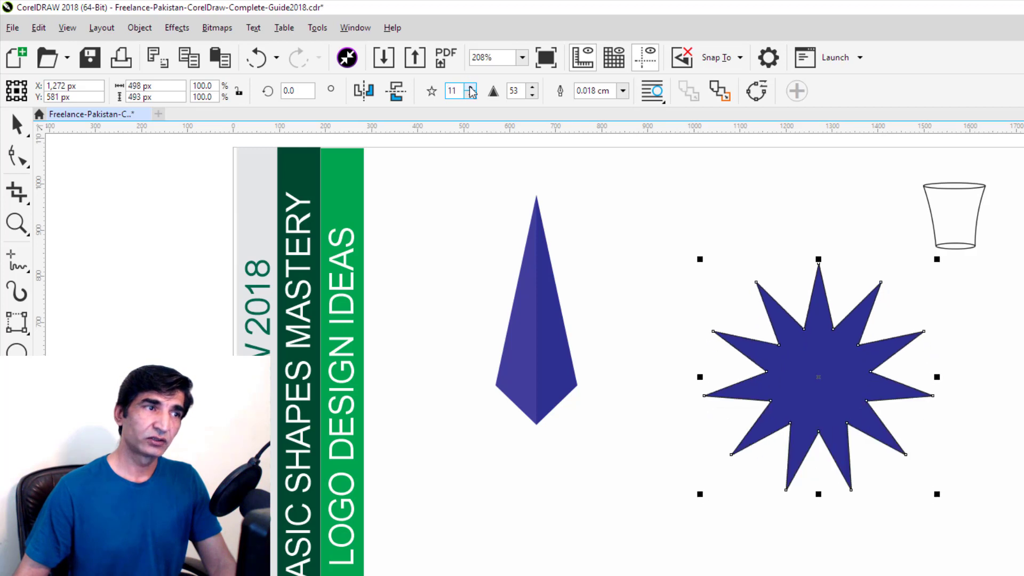
{"action": "left_click", "coordinate": [471, 88]}
{"action": "left_click", "coordinate": [471, 88]}
{"action": "left_click", "coordinate": [470, 88]}
{"action": "left_click", "coordinate": [471, 88]}
{"action": "left_click", "coordinate": [471, 88]}
{"action": "left_click", "coordinate": [470, 88]}
{"action": "left_click", "coordinate": [470, 88]}
{"action": "left_click", "coordinate": [471, 88]}
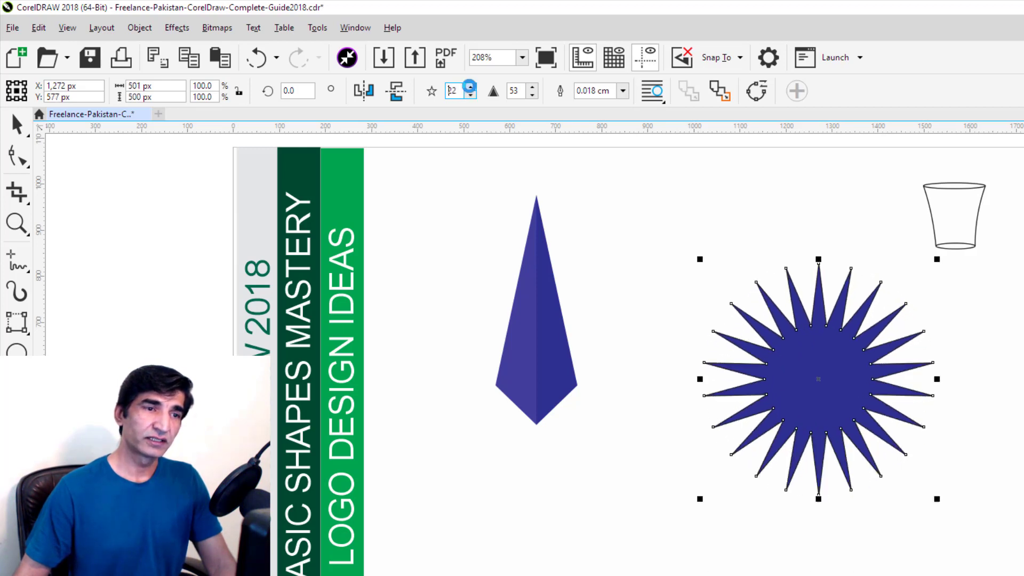
{"action": "left_click", "coordinate": [469, 87]}
{"action": "left_click", "coordinate": [470, 87]}
{"action": "left_click", "coordinate": [470, 87]}
{"action": "left_click", "coordinate": [470, 87]}
{"action": "left_click", "coordinate": [470, 87]}
{"action": "left_click", "coordinate": [470, 87]}
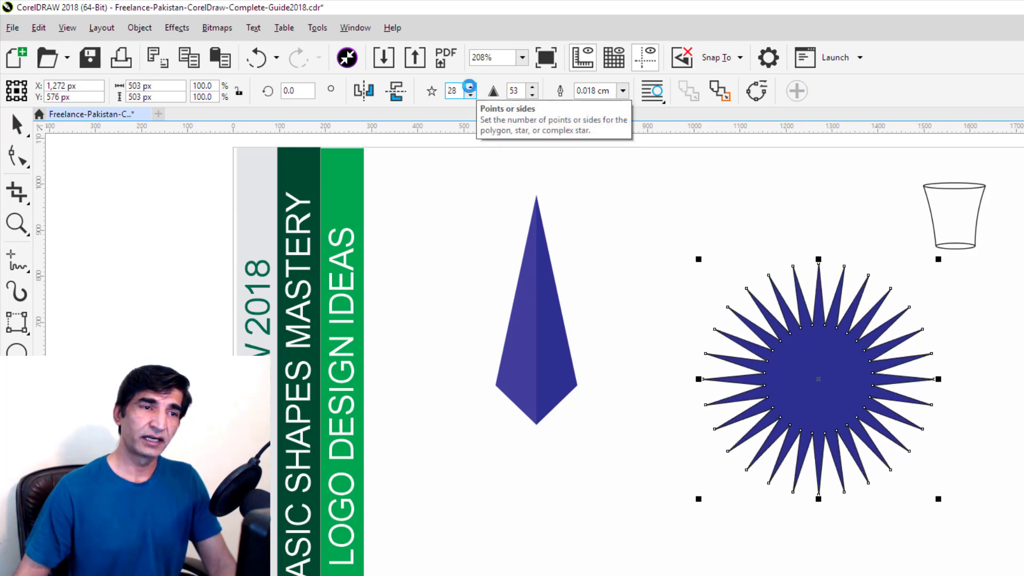
Step: Pull the star's inner nodes outward to a sharpness of about 27 and move it up and left, between the faceted shape and the cup
{"action": "left_click", "coordinate": [16, 156]}
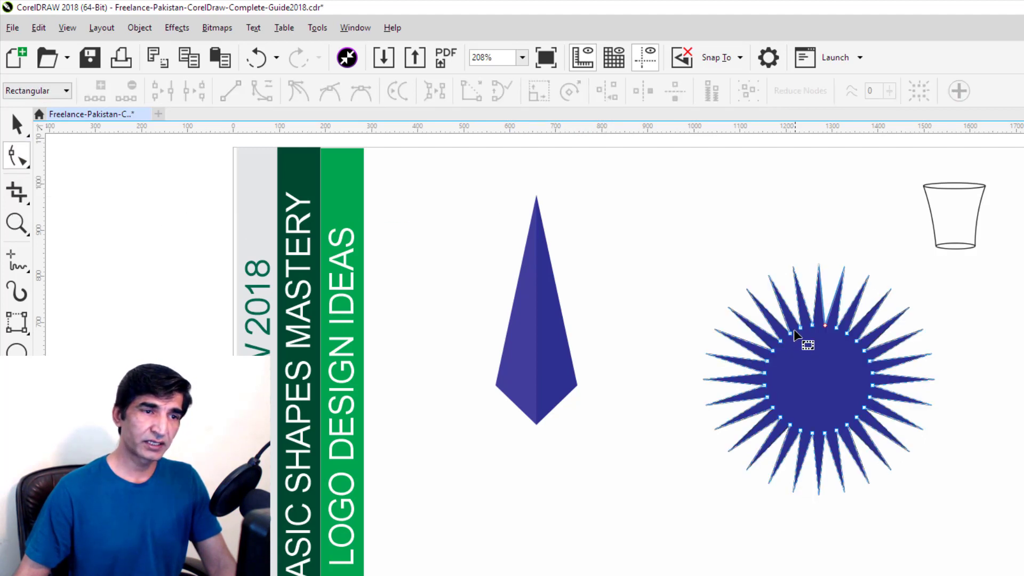
{"action": "left_click_drag", "start_coordinate": [791, 334], "coordinate": [777, 308]}
{"action": "key", "text": "space"}
{"action": "left_click", "coordinate": [629, 243]}
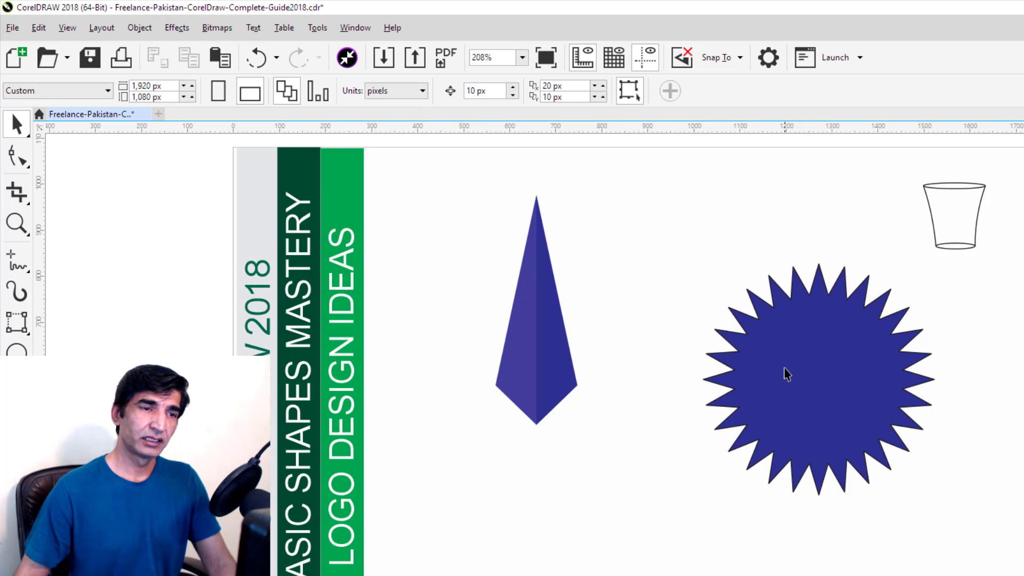
{"action": "left_click_drag", "start_coordinate": [783, 372], "coordinate": [734, 302]}
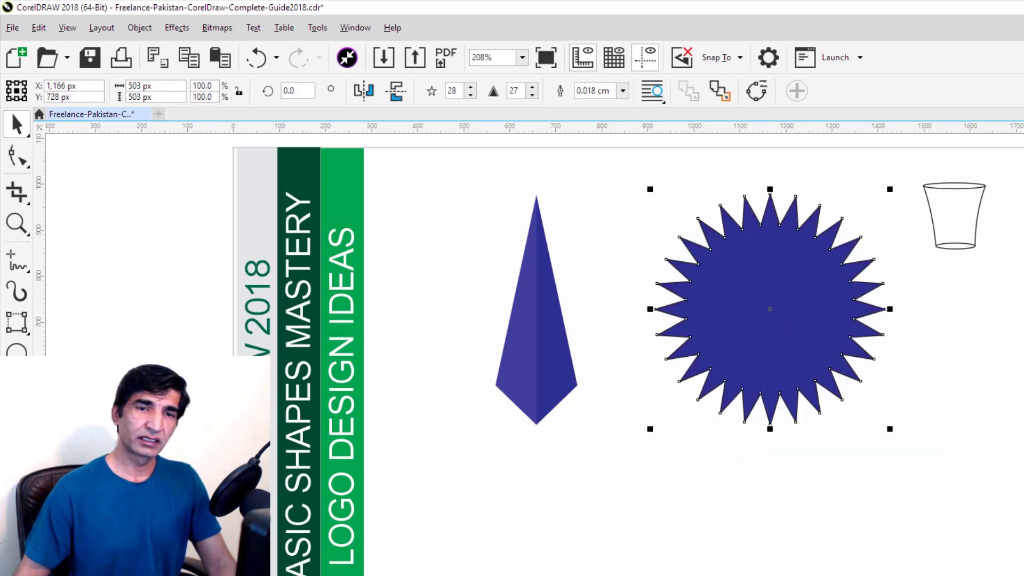
Step: Fill the 28-pointed star with yellow and delete it from the page
{"action": "left_click", "coordinate": [1022, 392]}
{"action": "left_click", "coordinate": [960, 386]}
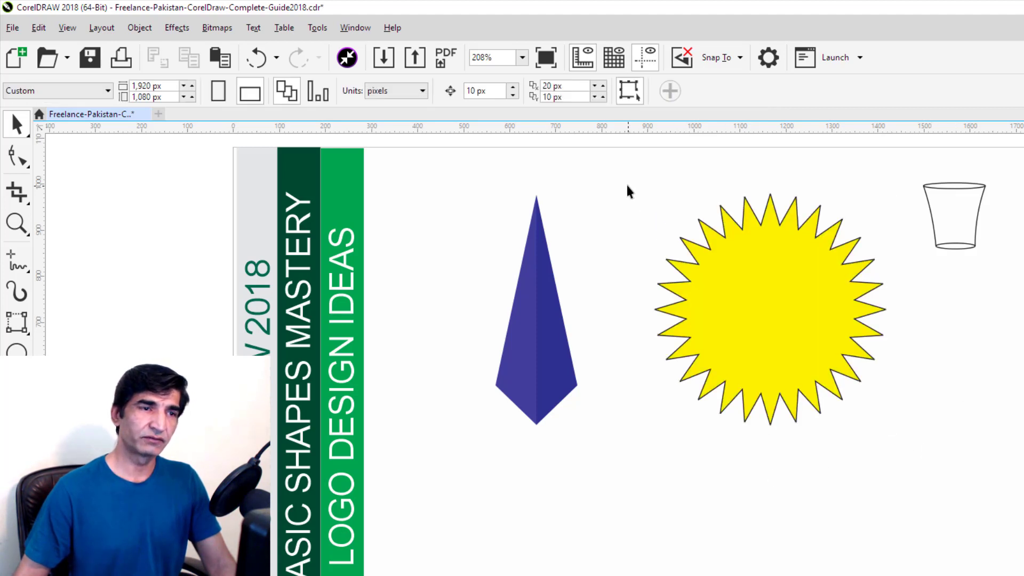
{"action": "left_click_drag", "start_coordinate": [627, 188], "coordinate": [891, 446]}
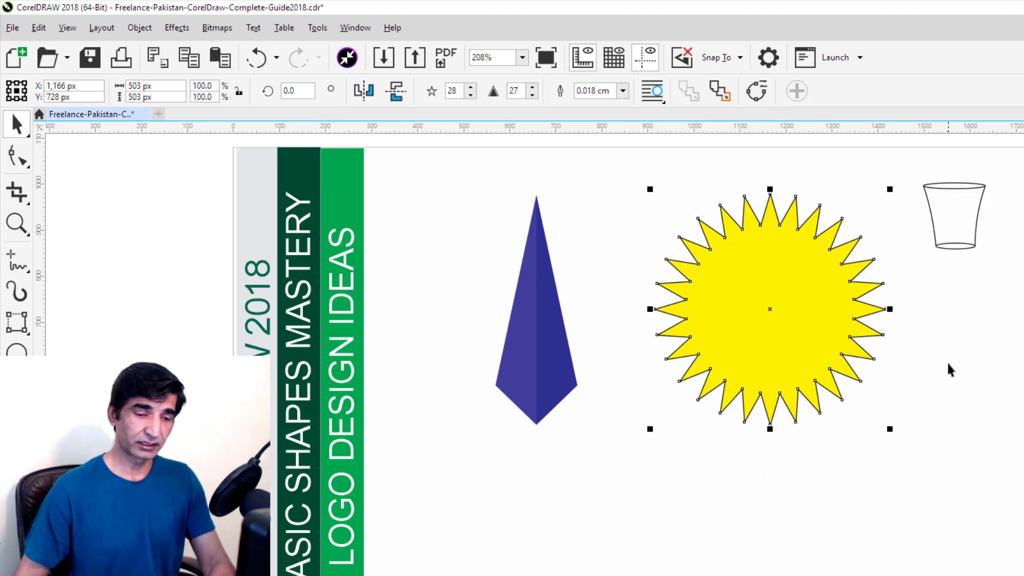
{"action": "key", "text": "Delete"}
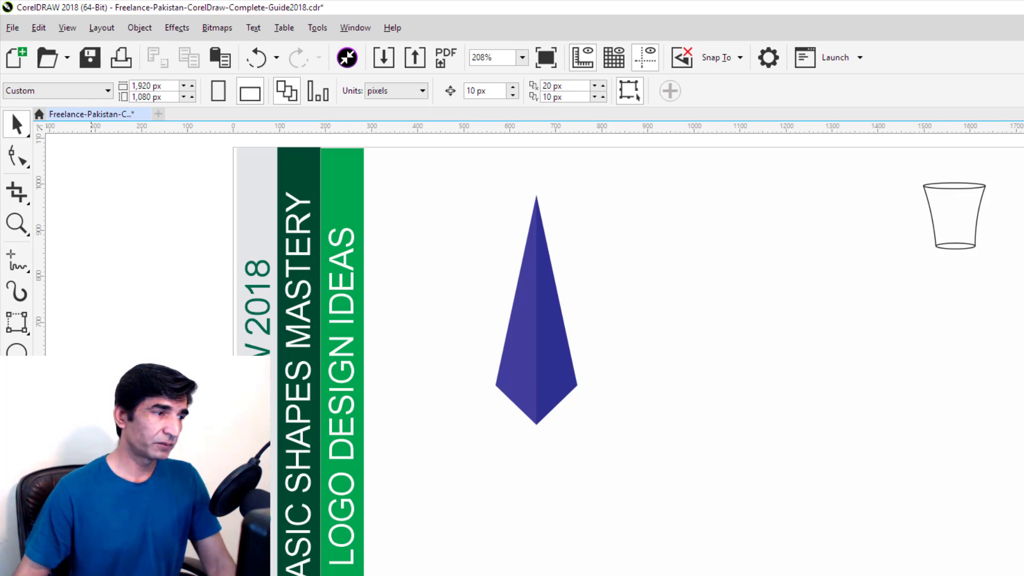
Step: Draw a complex star about 504 px wide and 496 px high below and left of the cup, and raise its points to 12
{"action": "left_click", "coordinate": [66, 435]}
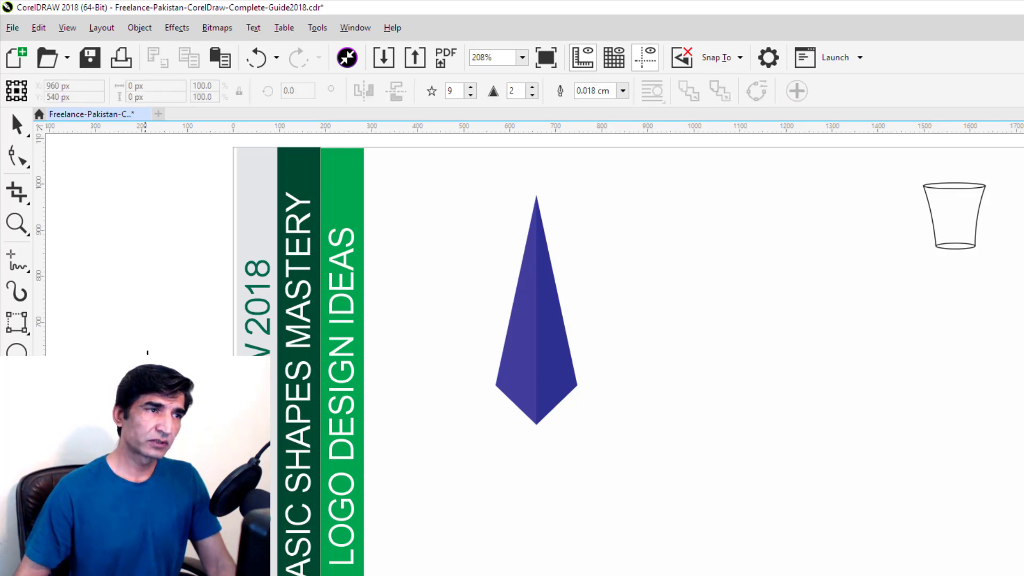
{"action": "left_click_drag", "start_coordinate": [709, 292], "coordinate": [946, 524]}
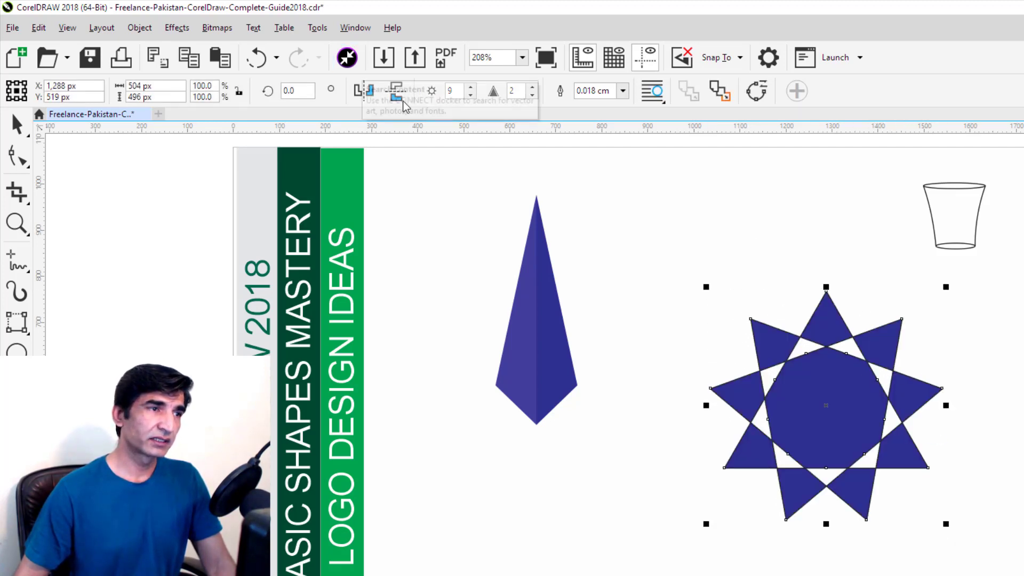
{"action": "left_click", "coordinate": [471, 87]}
{"action": "left_click", "coordinate": [471, 87]}
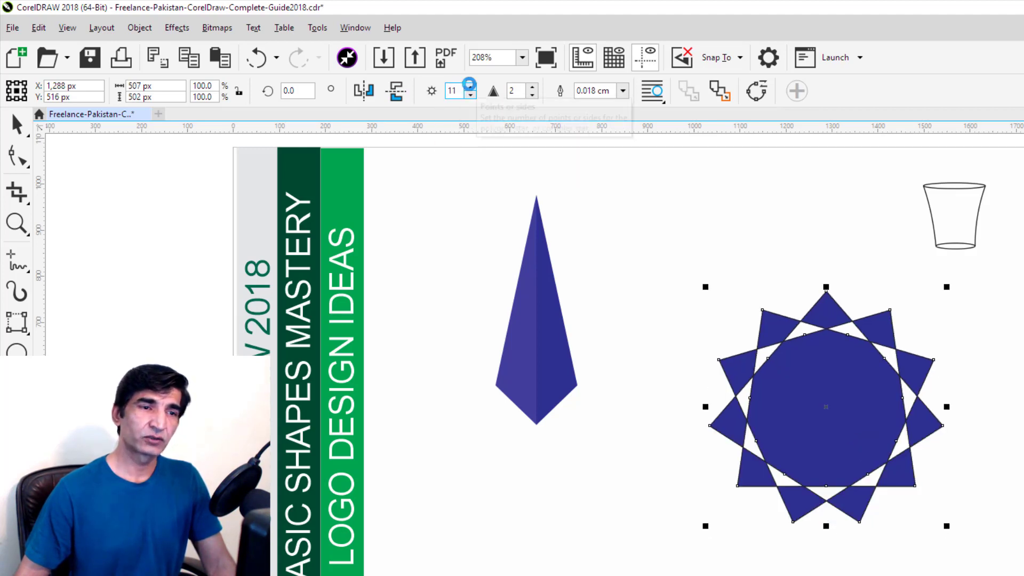
{"action": "left_click", "coordinate": [471, 86]}
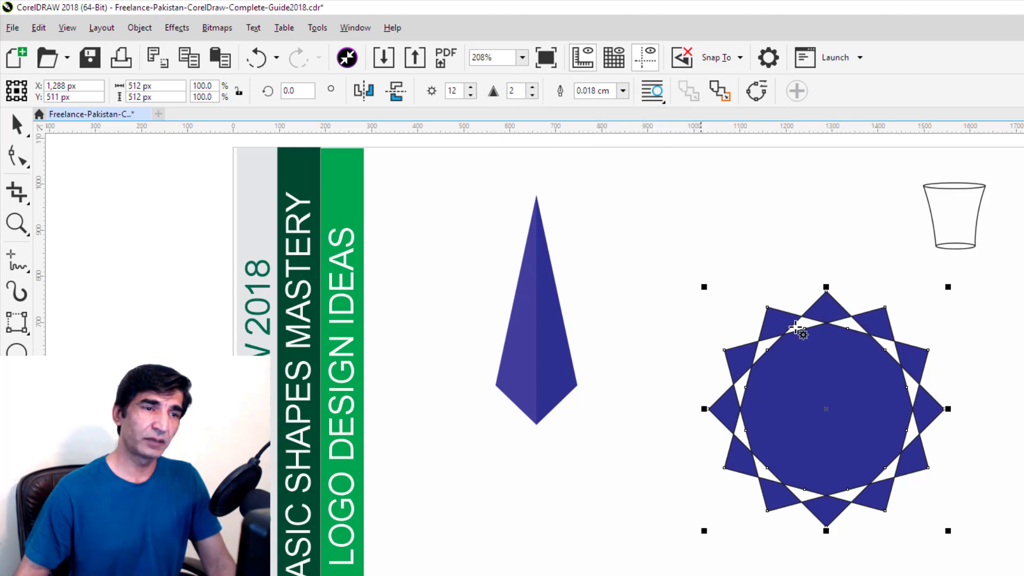
Step: Vary the 12-pointed complex star's sharpness from 1 up to 4 and bring it back to 1
{"action": "left_click", "coordinate": [531, 95]}
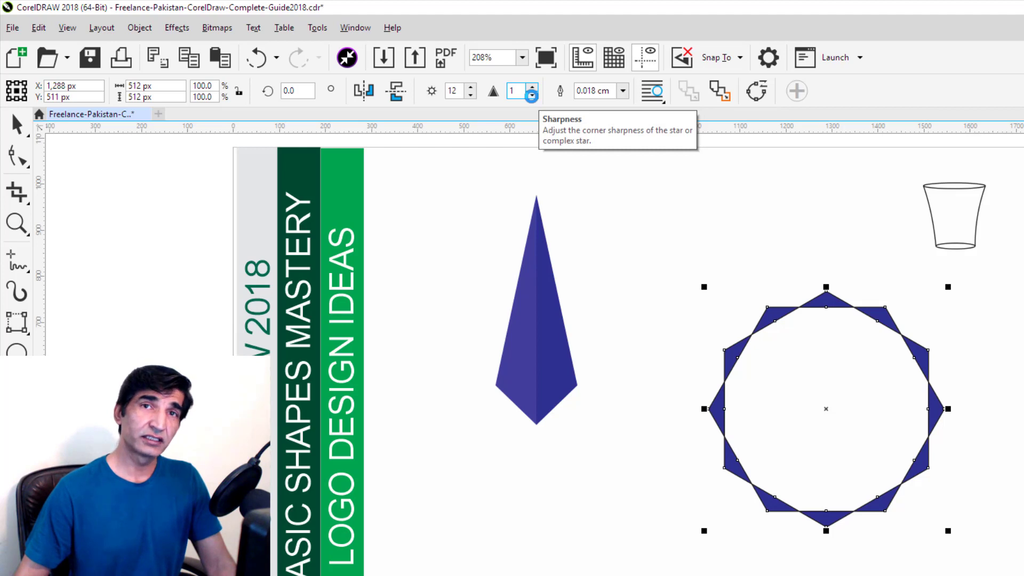
{"action": "left_click", "coordinate": [532, 87]}
{"action": "left_click", "coordinate": [532, 87]}
{"action": "left_click", "coordinate": [533, 87]}
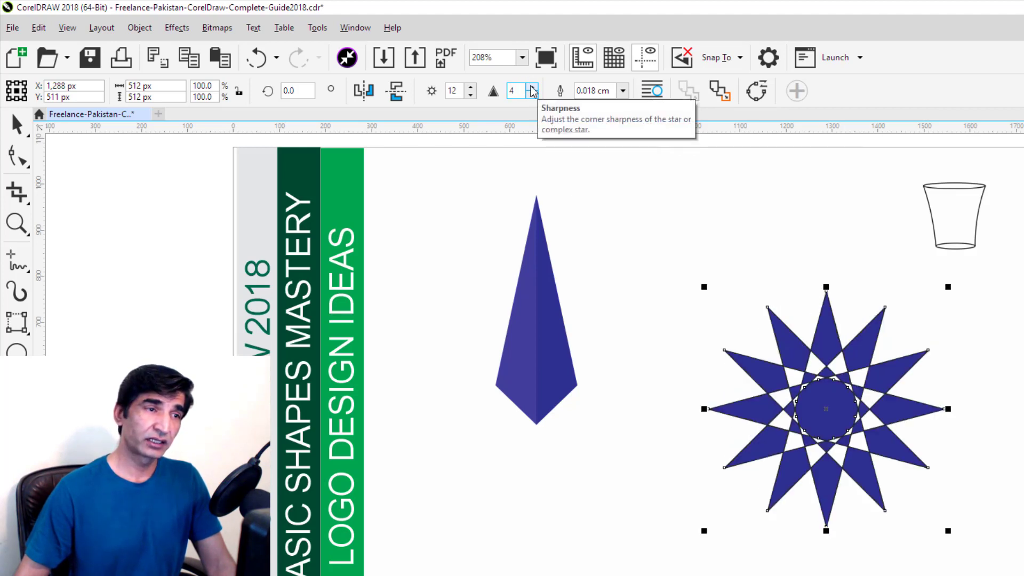
{"action": "left_click", "coordinate": [532, 95]}
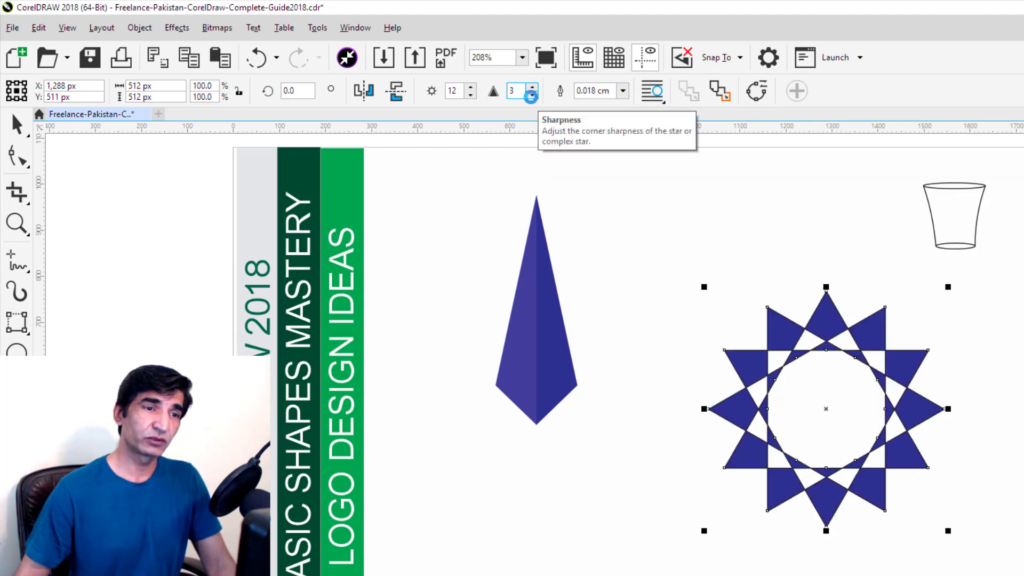
{"action": "left_click", "coordinate": [532, 96]}
{"action": "left_click", "coordinate": [532, 96]}
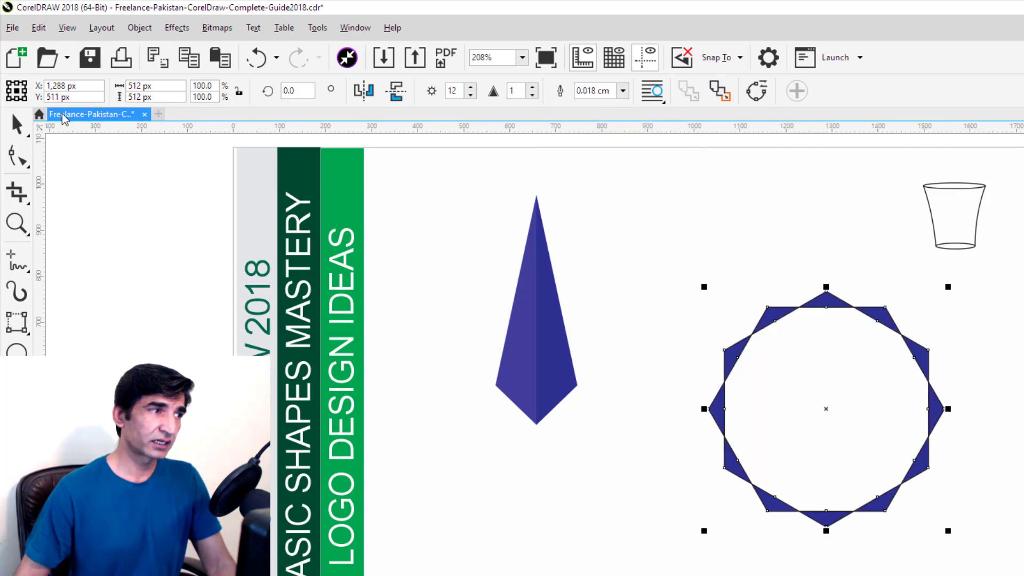
Step: Try collapsing the complex star's inner nodes into its centre, and undo that reshaping
{"action": "left_click", "coordinate": [16, 155]}
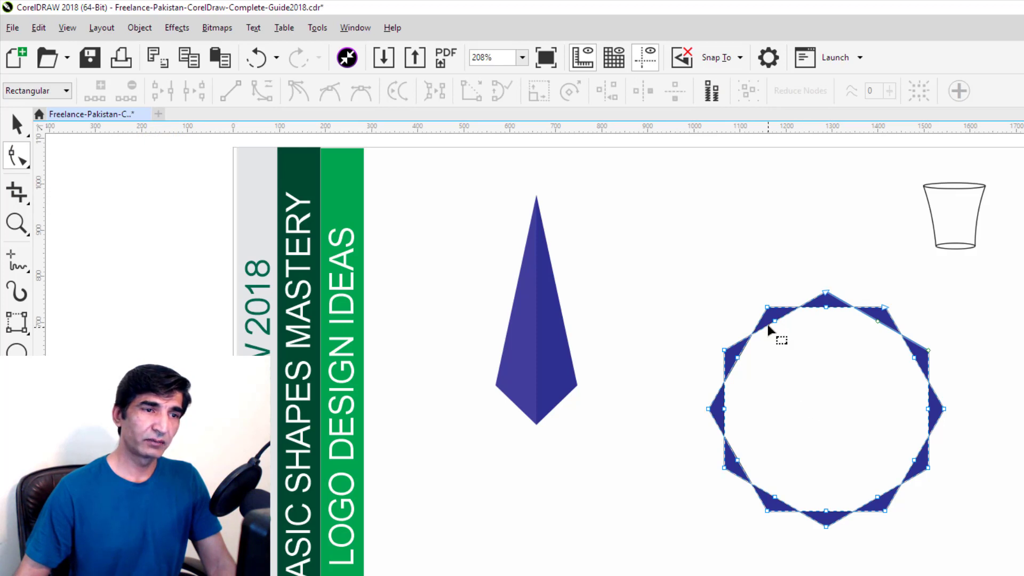
{"action": "left_click_drag", "start_coordinate": [774, 320], "coordinate": [826, 408]}
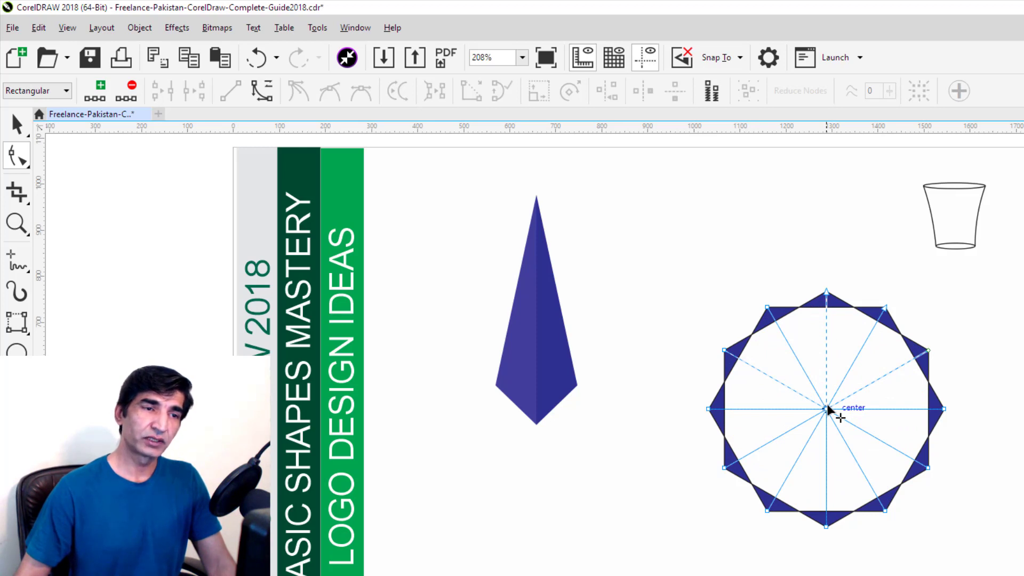
{"action": "left_click_drag", "start_coordinate": [828, 406], "coordinate": [827, 407]}
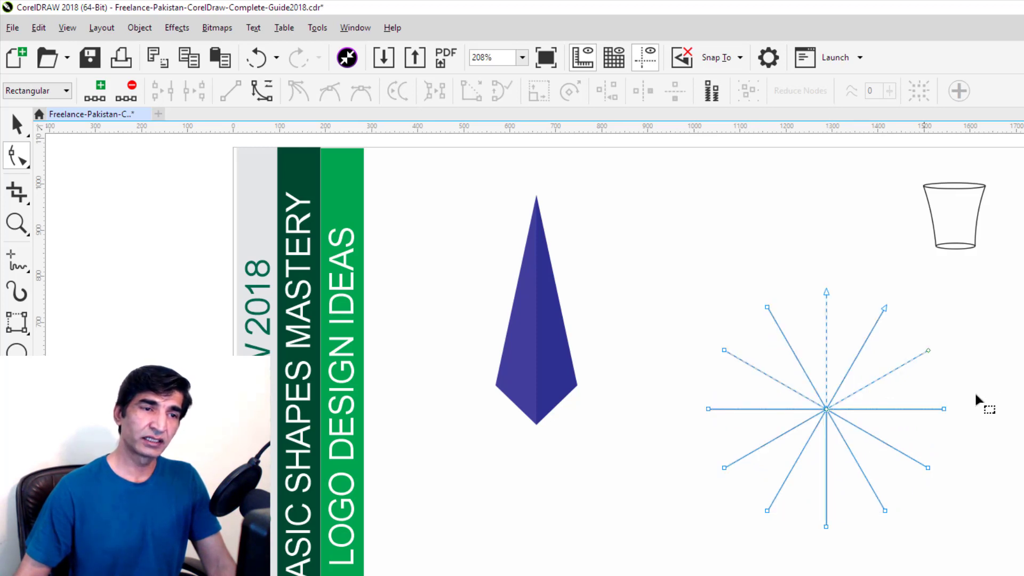
{"action": "left_click", "coordinate": [990, 311]}
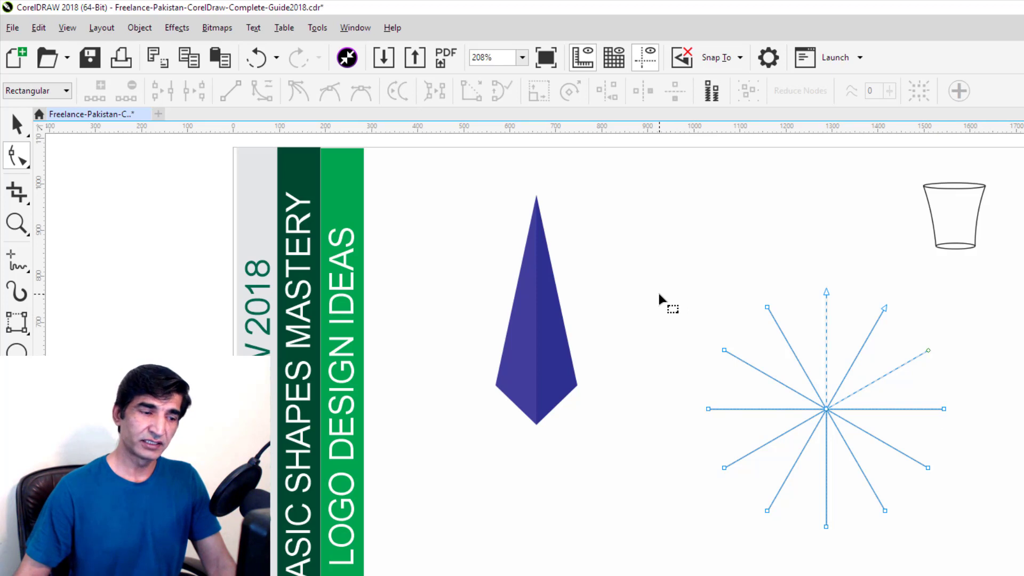
{"action": "key", "text": "ctrl+z"}
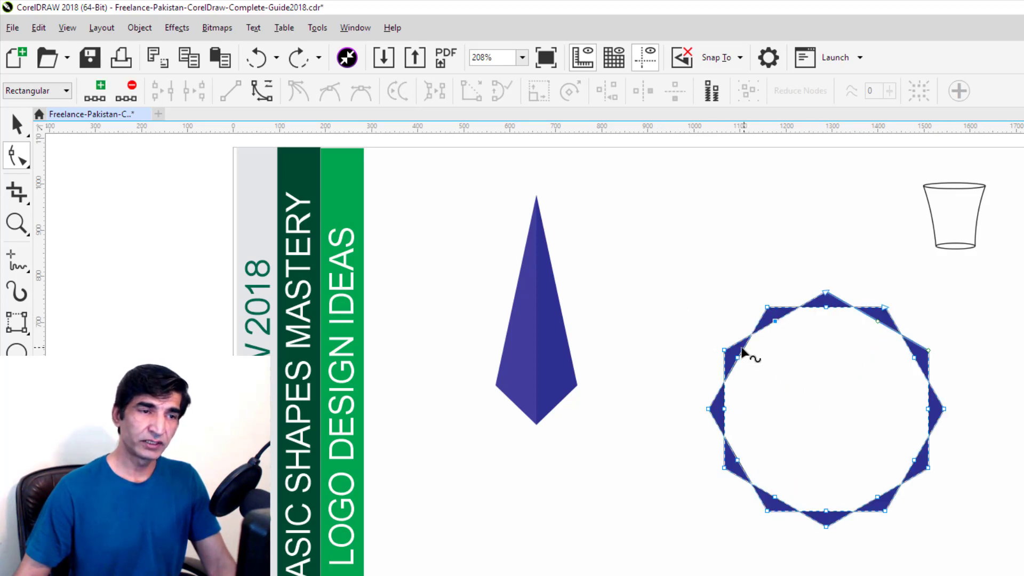
Step: Reshape the complex star into a pinwheel by moving an inner node inward and sideways with the Shape tool
{"action": "left_click_drag", "start_coordinate": [739, 356], "coordinate": [807, 363]}
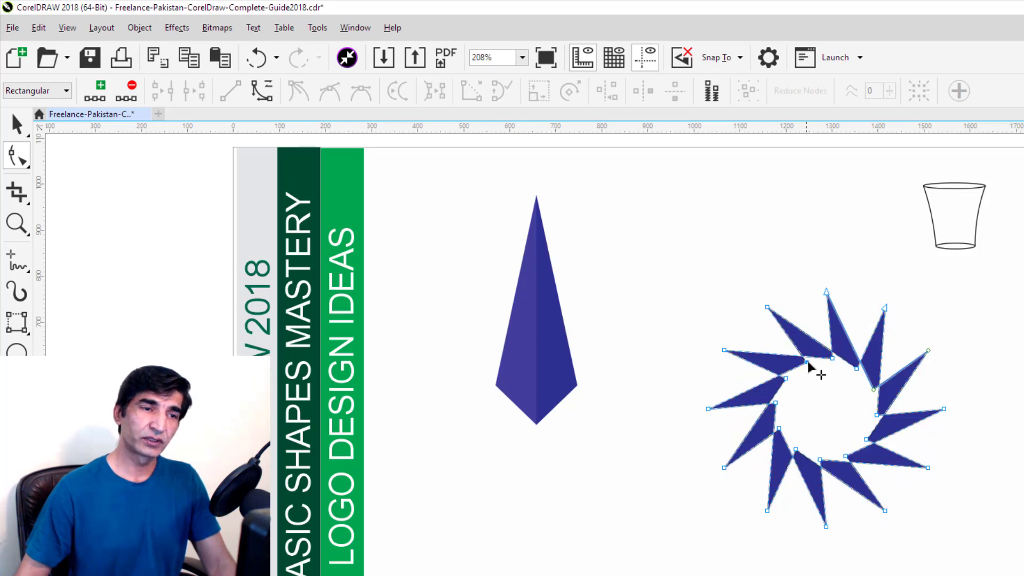
{"action": "left_click", "coordinate": [965, 319]}
{"action": "left_click", "coordinate": [17, 124]}
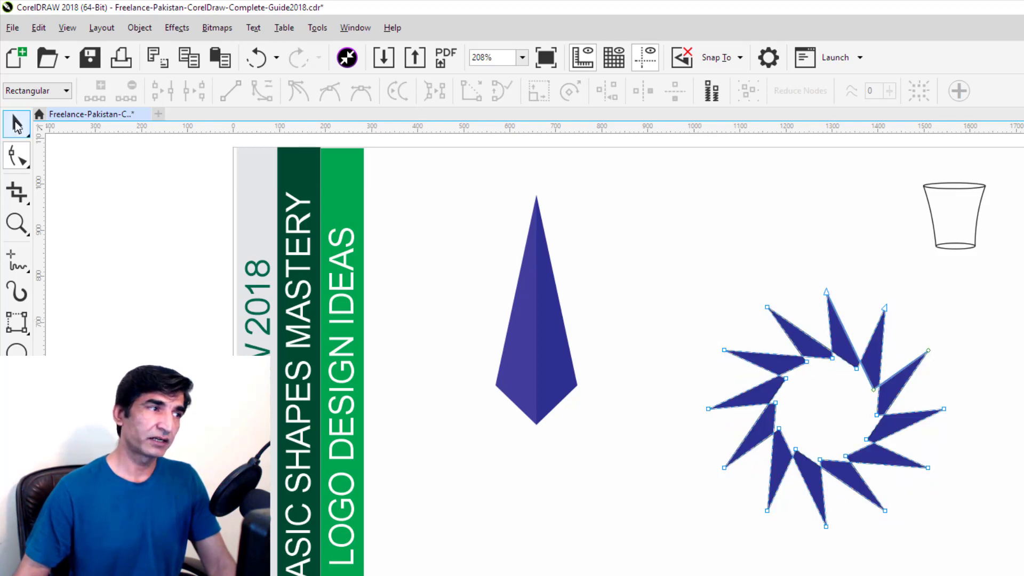
{"action": "left_click", "coordinate": [710, 408]}
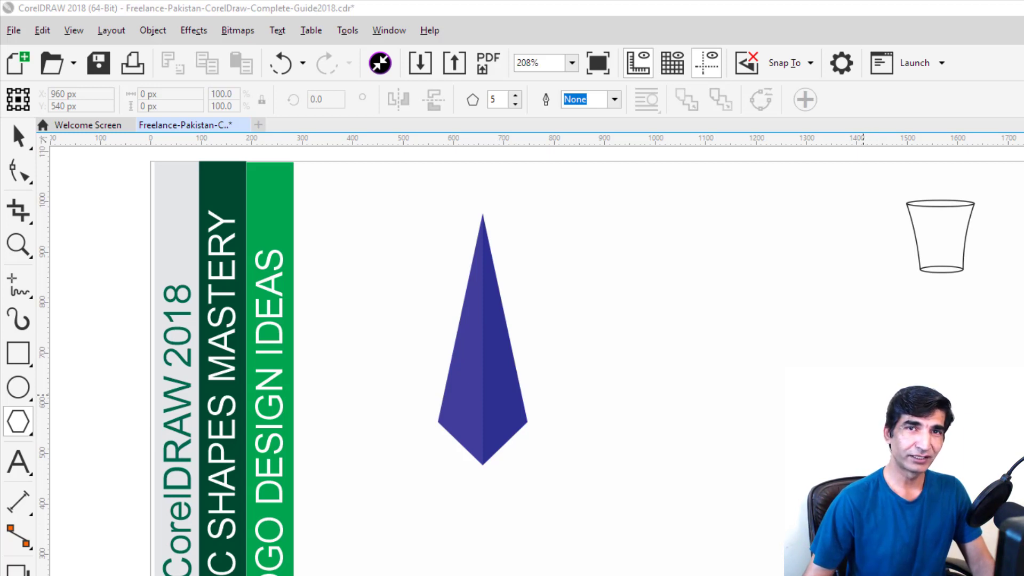
Step: Activate the Spiral tool and set the document's default outline width for graphic objects to 0.025 cm
{"action": "left_click", "coordinate": [18, 424]}
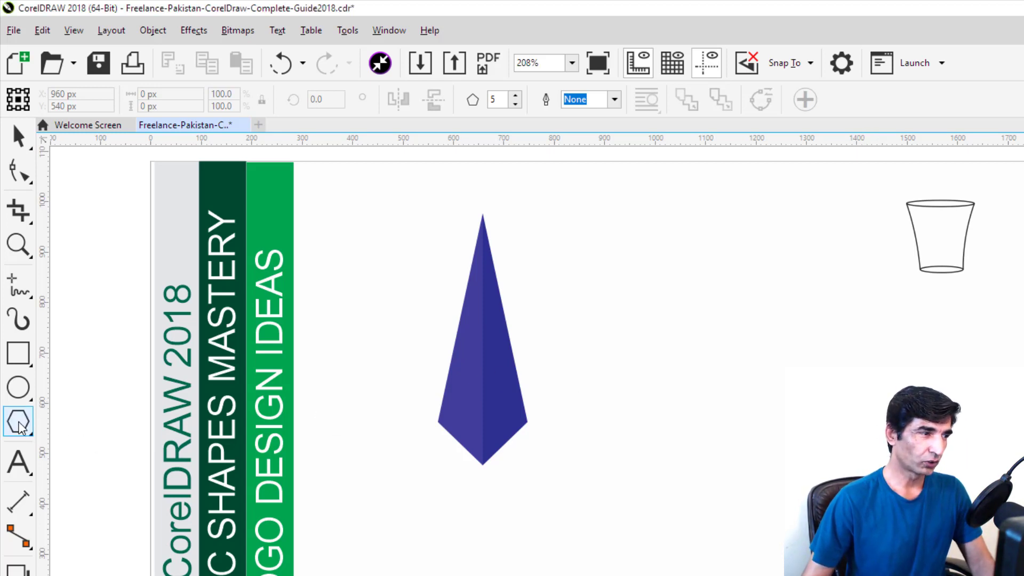
{"action": "left_click", "coordinate": [18, 425]}
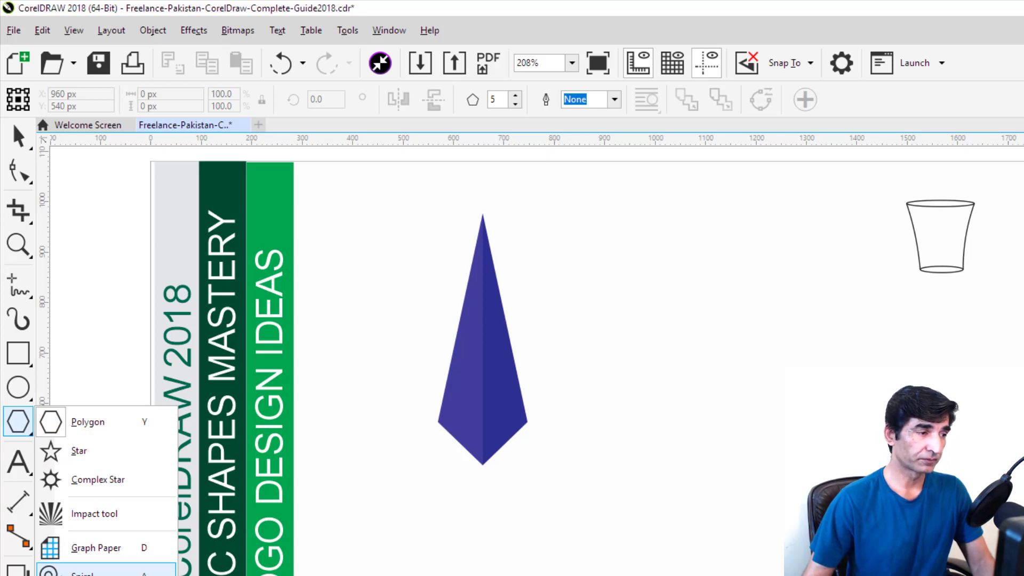
{"action": "left_click", "coordinate": [83, 572]}
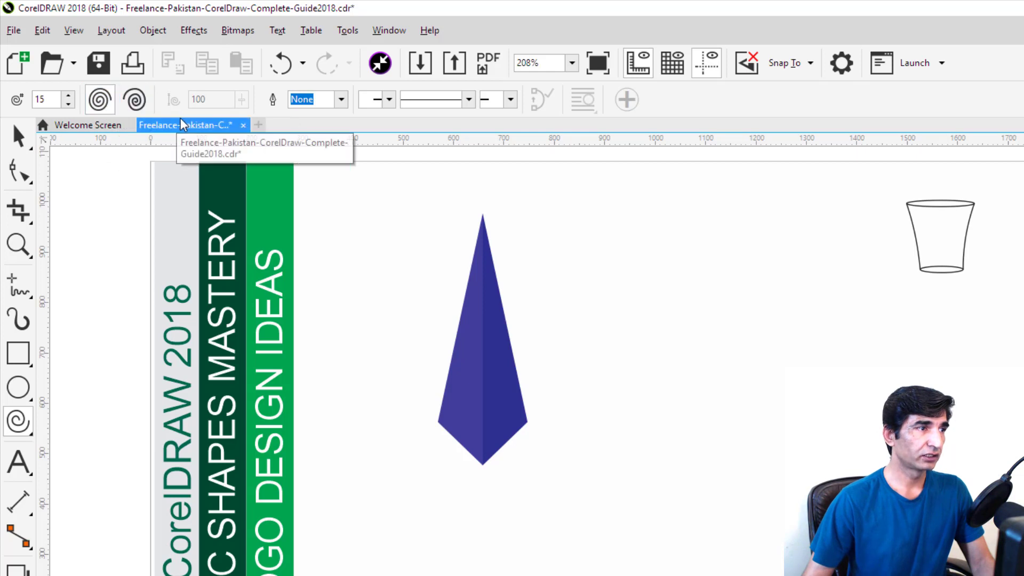
{"action": "left_click", "coordinate": [342, 100]}
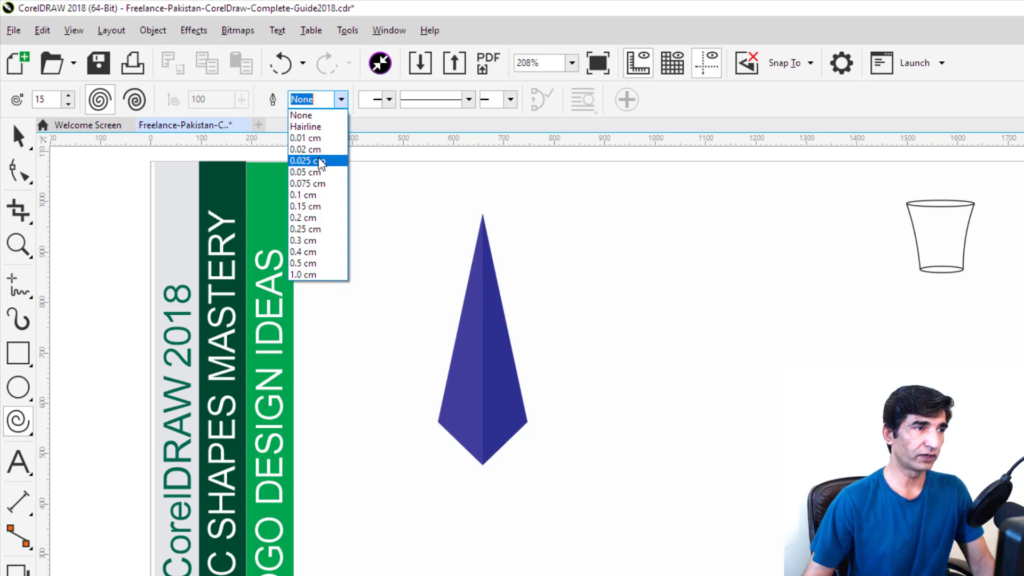
{"action": "left_click", "coordinate": [320, 160]}
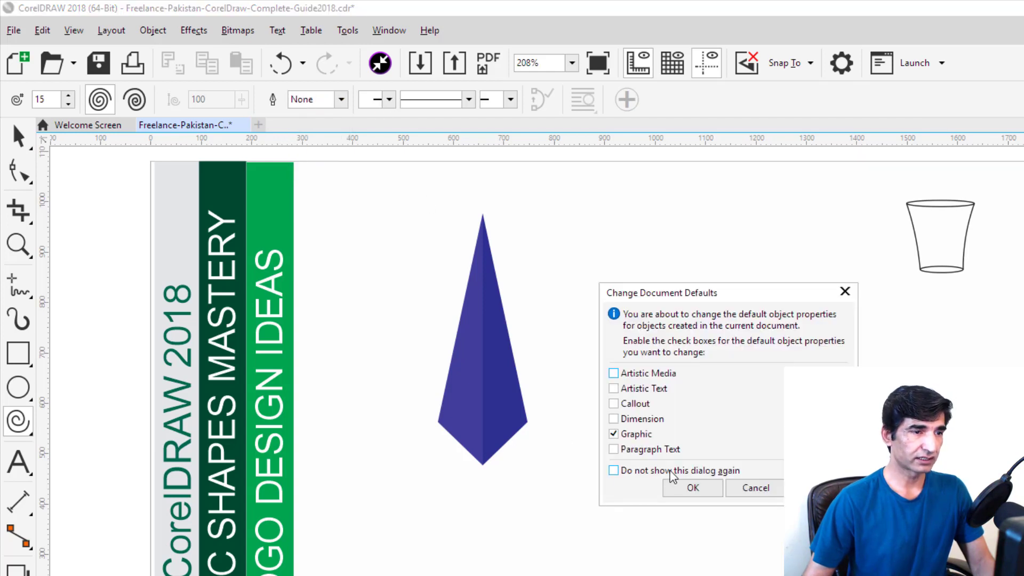
{"action": "left_click", "coordinate": [692, 488]}
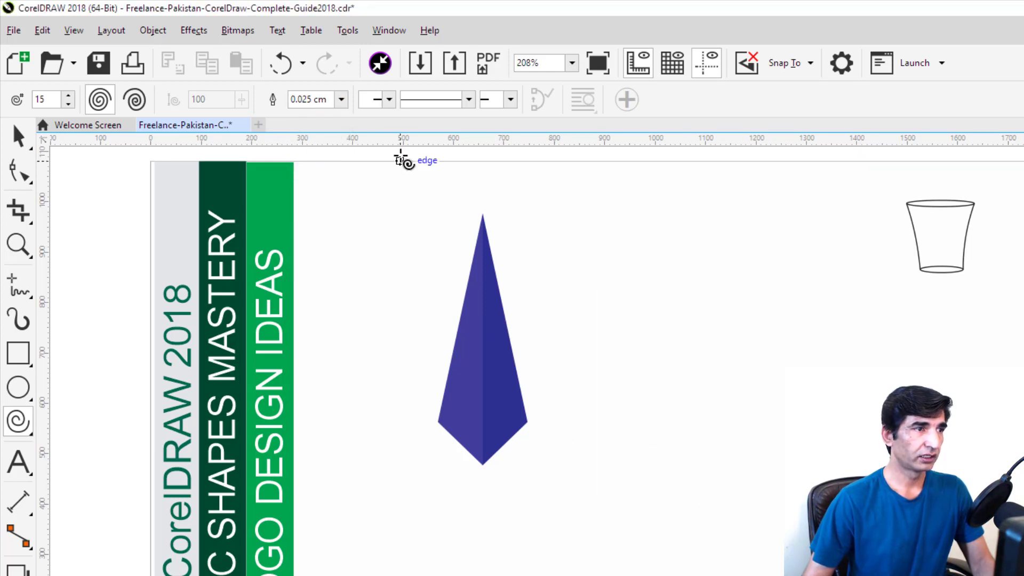
{"action": "left_click", "coordinate": [388, 103]}
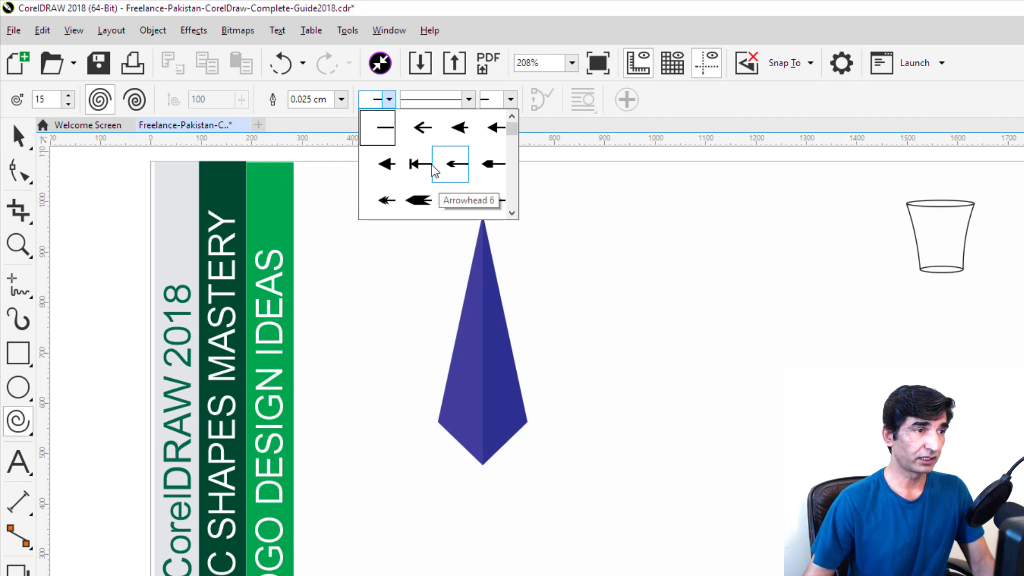
{"action": "left_click", "coordinate": [380, 104]}
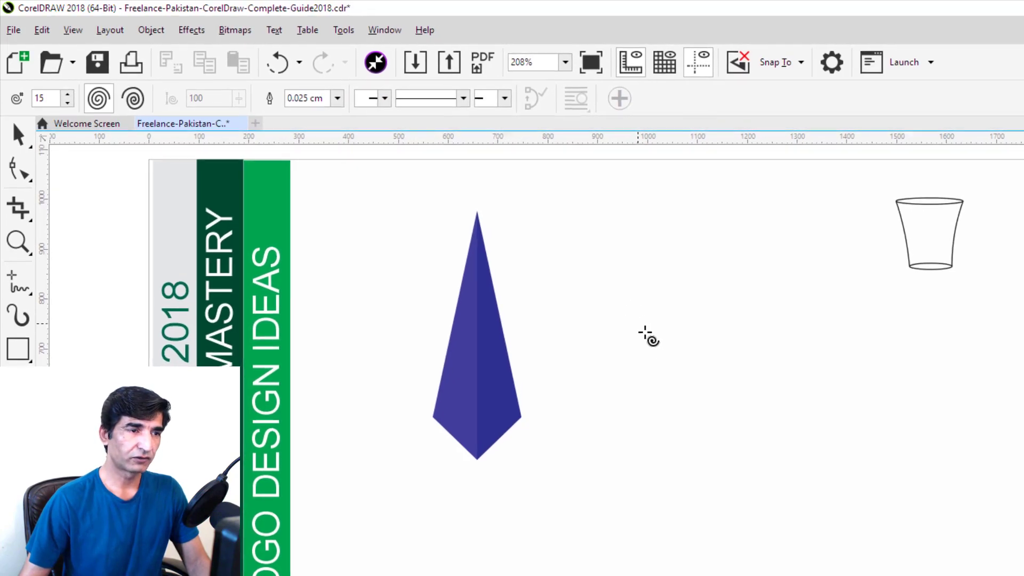
Step: Draw a symmetrical spiral with 15 revolutions about 646 px across below the cup, and colour its outline red
{"action": "mouse_move", "coordinate": [645, 329]}
{"action": "left_mouse_down"}
{"action": "mouse_move", "coordinate": [845, 498]}
{"action": "mouse_move", "coordinate": [889, 575]}
{"action": "left_mouse_up"}
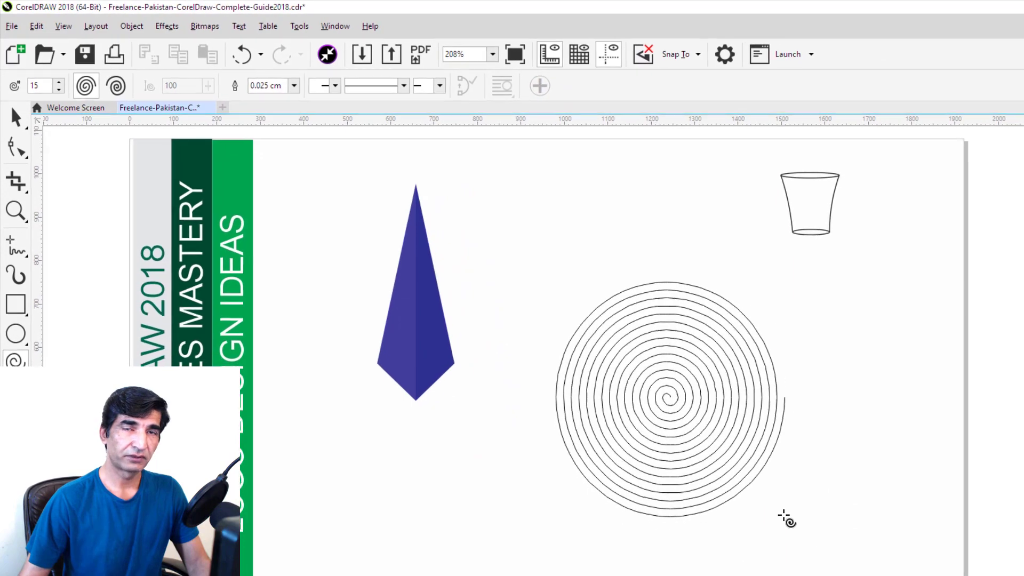
{"action": "left_click_drag", "start_coordinate": [783, 515], "coordinate": [752, 482]}
{"action": "mouse_move", "coordinate": [684, 440]}
{"action": "left_mouse_down"}
{"action": "mouse_move", "coordinate": [732, 499]}
{"action": "mouse_move", "coordinate": [577, 303]}
{"action": "mouse_move", "coordinate": [742, 508]}
{"action": "left_mouse_up"}
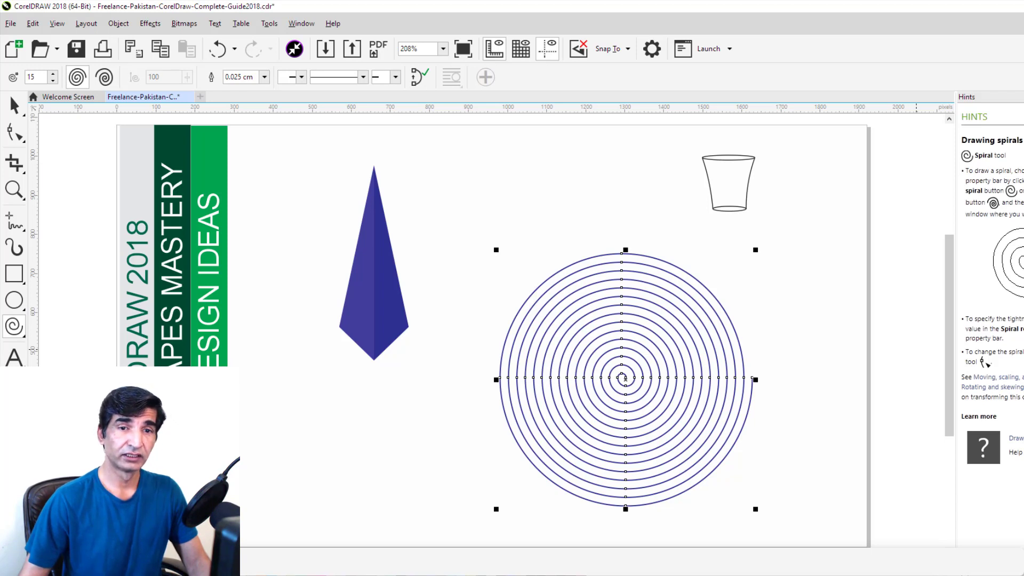
{"action": "right_click", "coordinate": [1023, 320]}
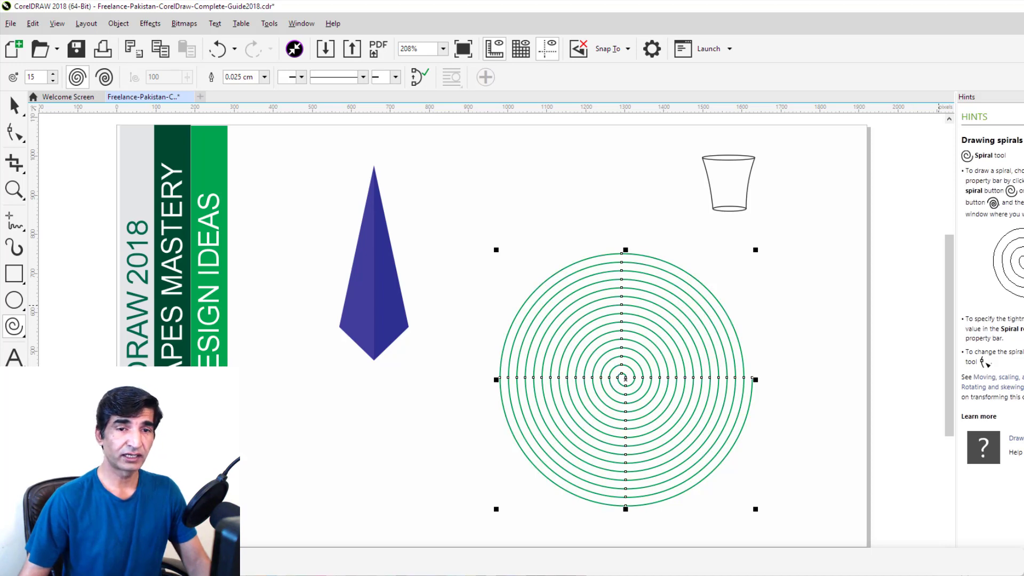
{"action": "key", "text": "ctrl+z"}
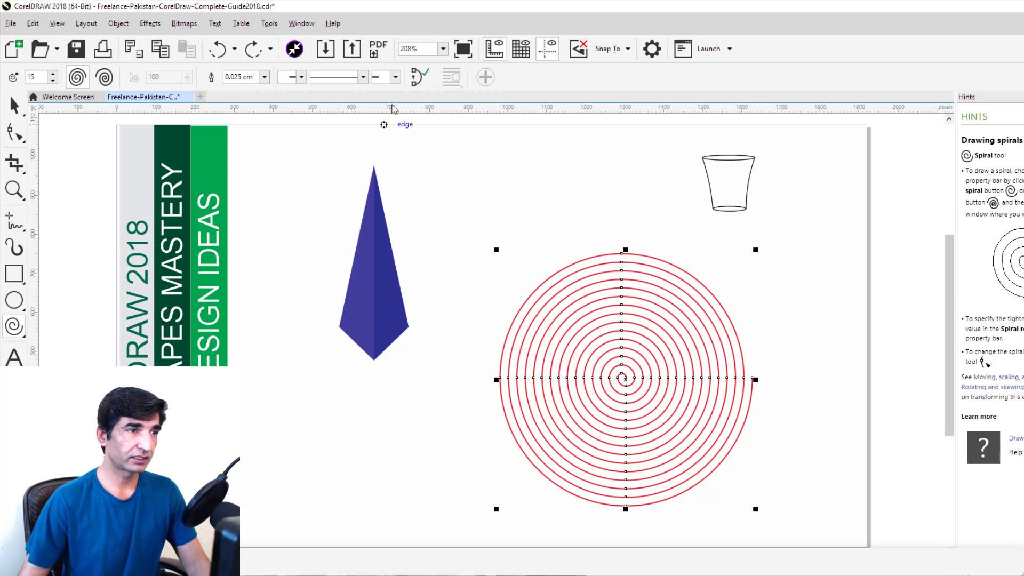
Step: Add a solid triangular arrowhead to the spiral's outer end and give its outline a dotted line style
{"action": "left_click", "coordinate": [395, 77]}
{"action": "left_click", "coordinate": [381, 126]}
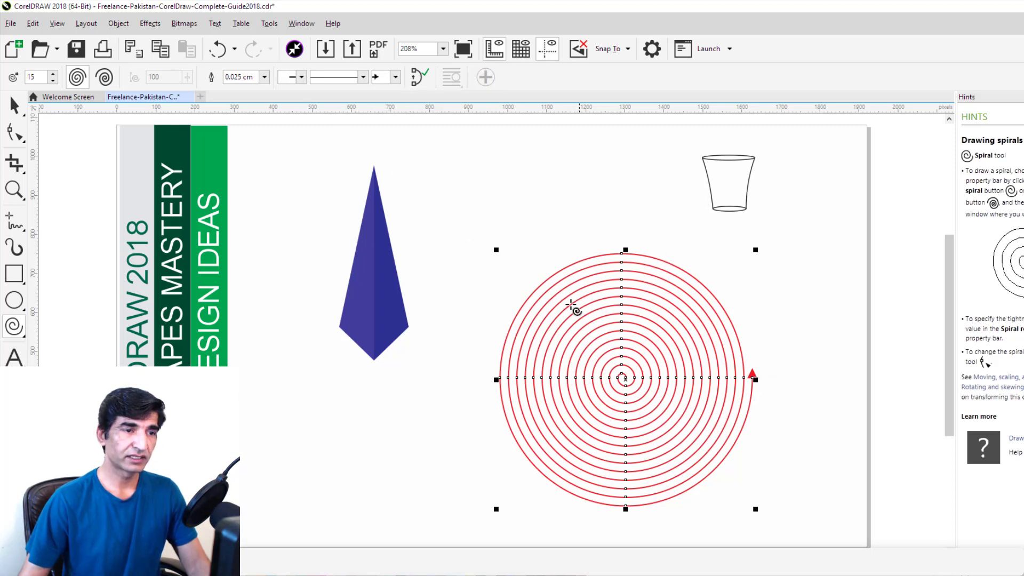
{"action": "left_click", "coordinate": [363, 78]}
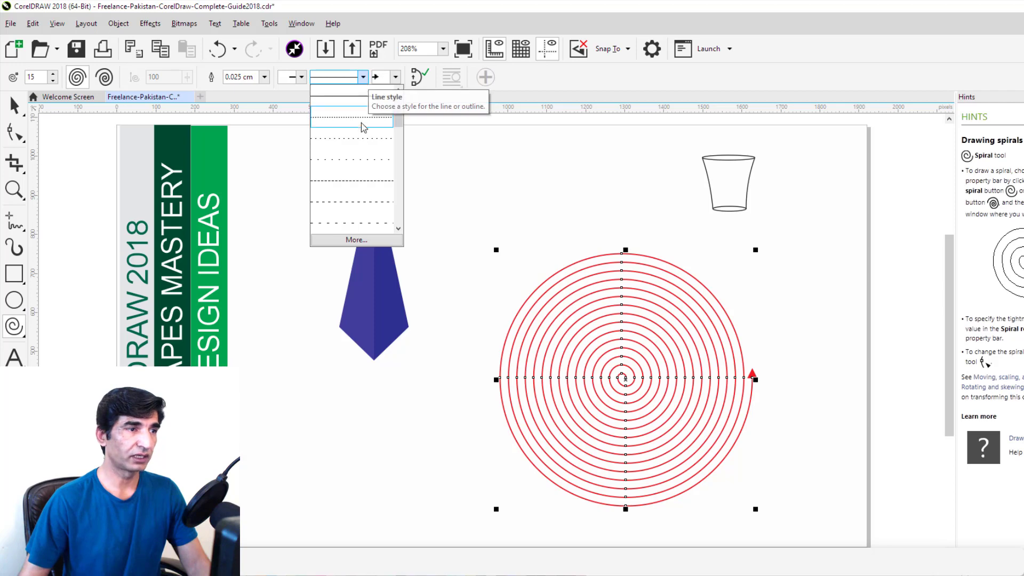
{"action": "left_click", "coordinate": [358, 140]}
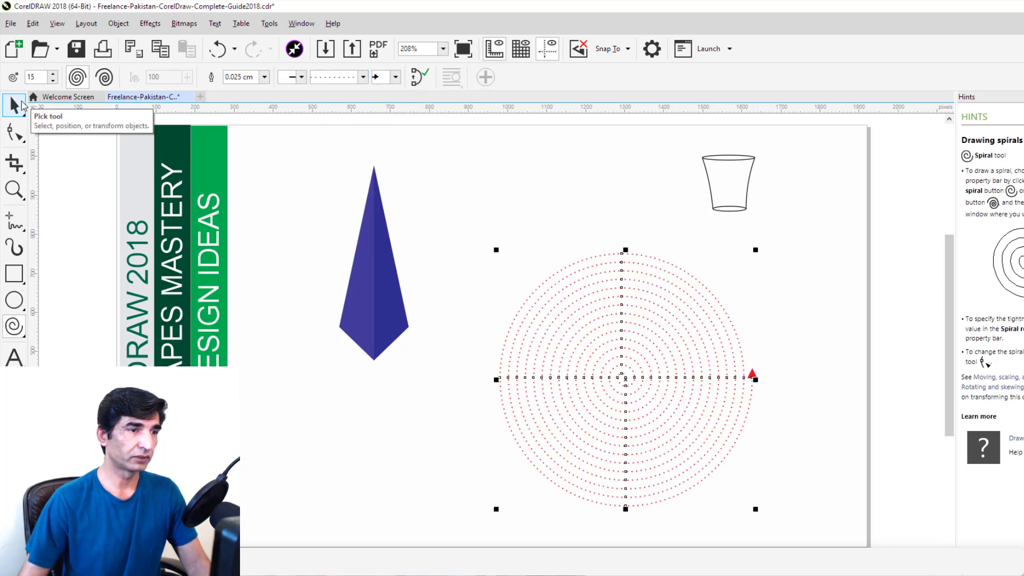
{"action": "key", "text": "space"}
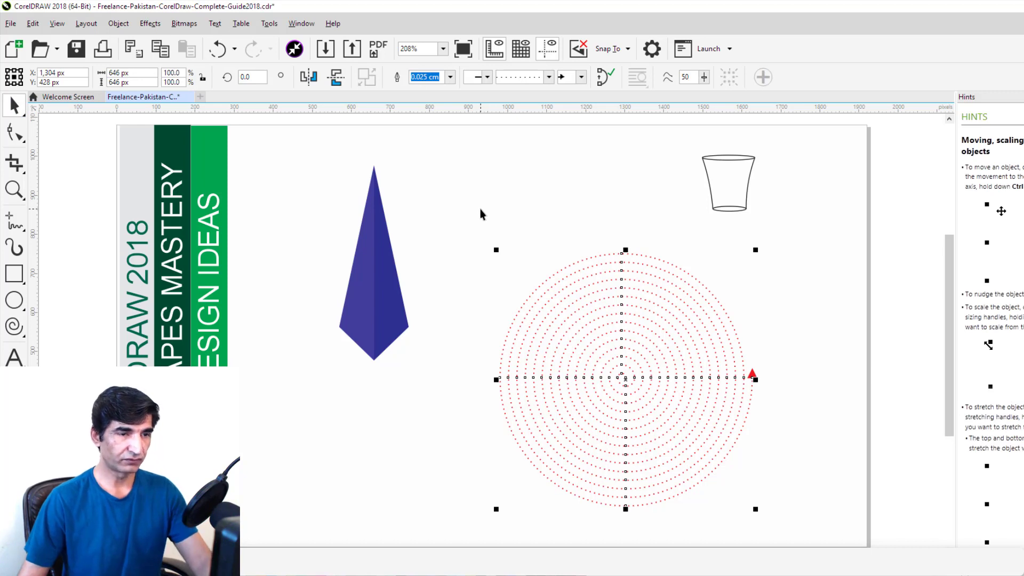
Step: Delete the dotted red spiral with the arrowhead
{"action": "key", "text": "shift+F2"}
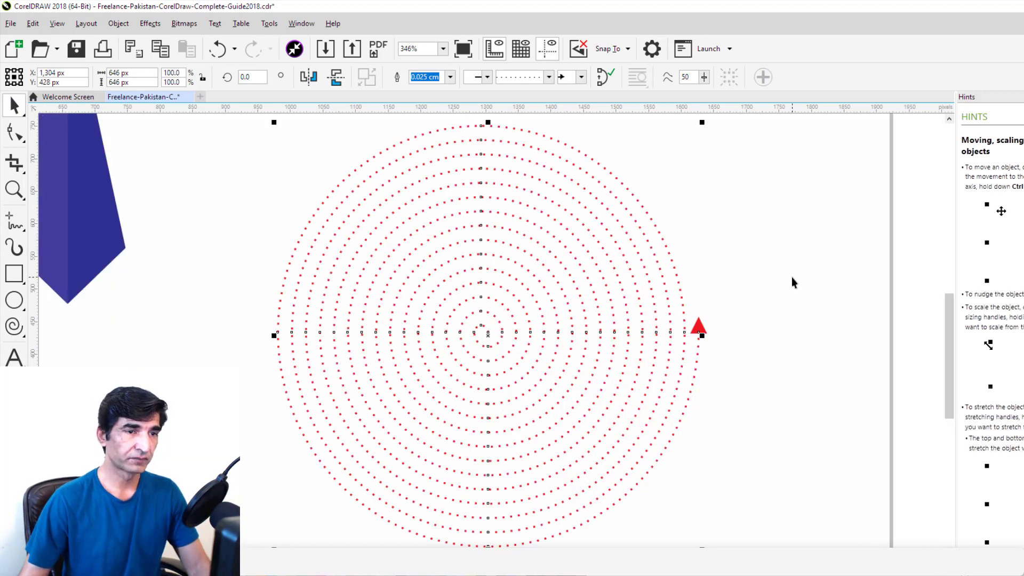
{"action": "left_click", "coordinate": [791, 277]}
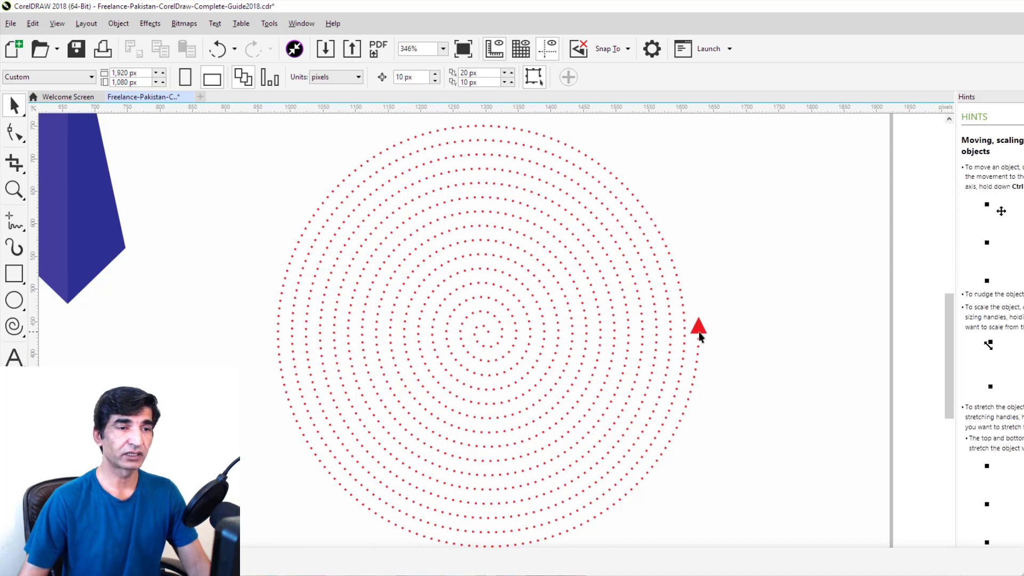
{"action": "left_click", "coordinate": [671, 326]}
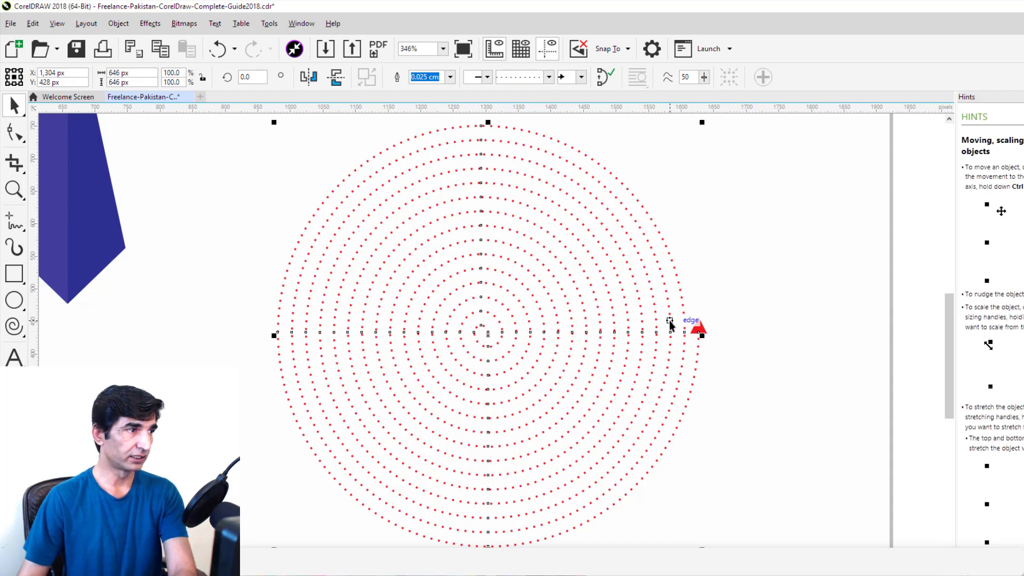
{"action": "key", "text": "Delete"}
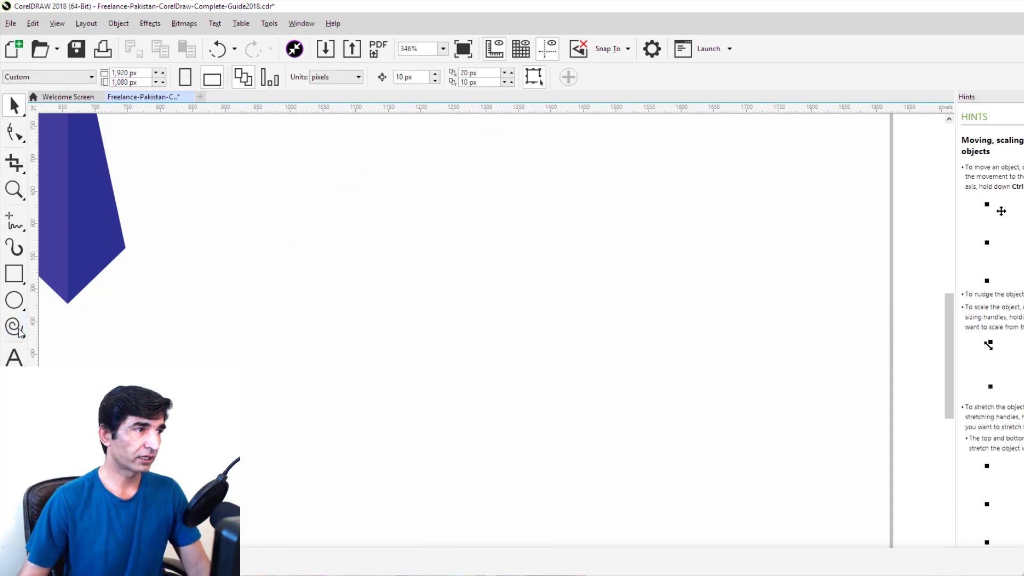
Step: Draw a symmetrical spiral with 5 revolutions beside the blue faceted shape, undoing the first attempt
{"action": "left_click", "coordinate": [16, 327]}
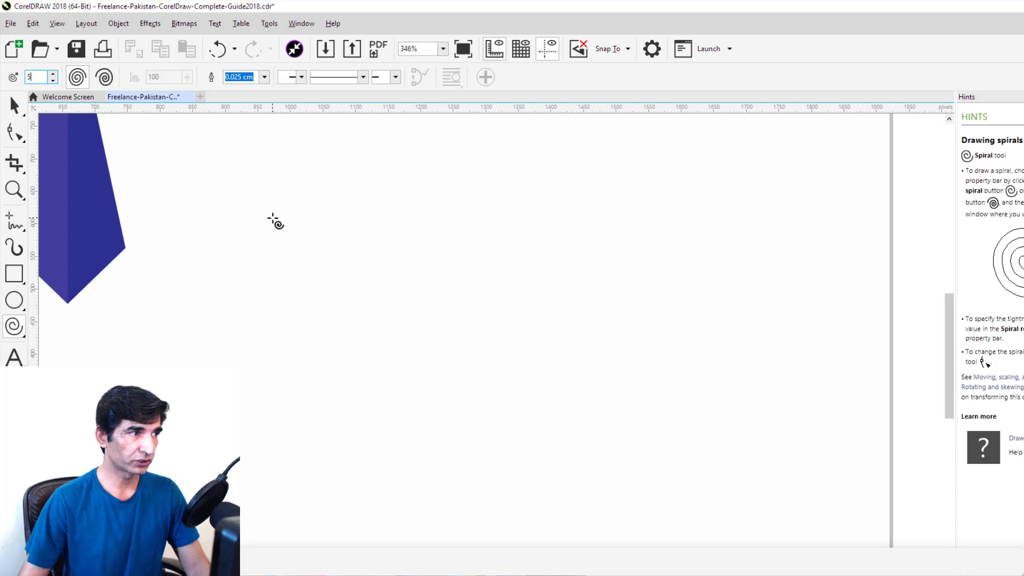
{"action": "left_click_drag", "start_coordinate": [273, 219], "coordinate": [525, 455]}
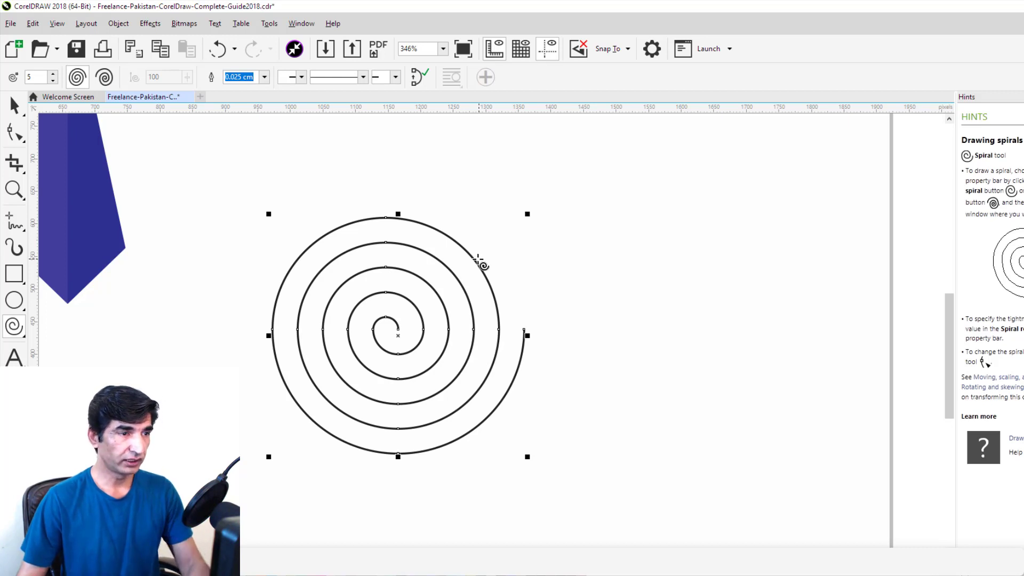
{"action": "key", "text": "ctrl+z"}
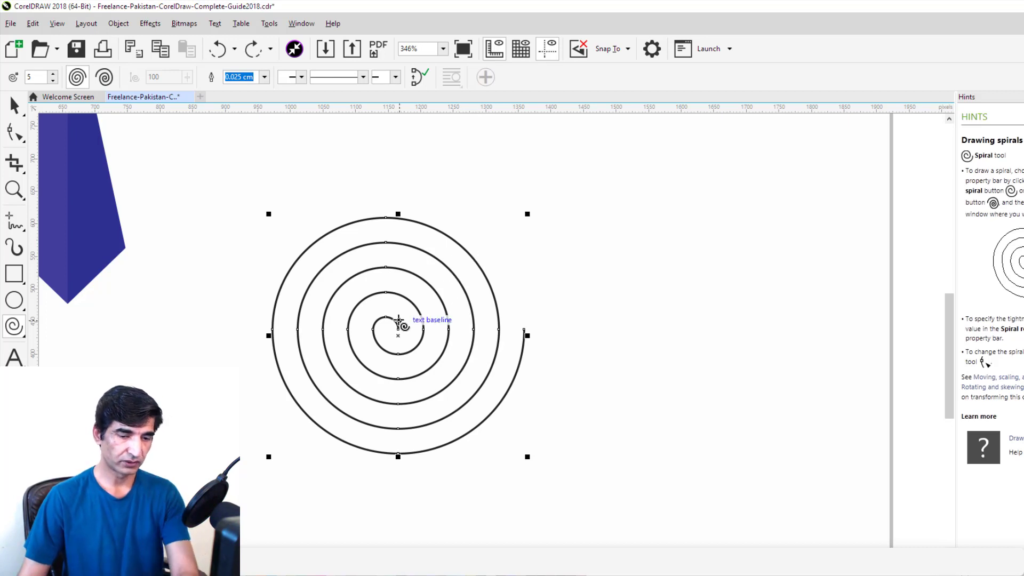
{"action": "key", "text": "ctrl+z"}
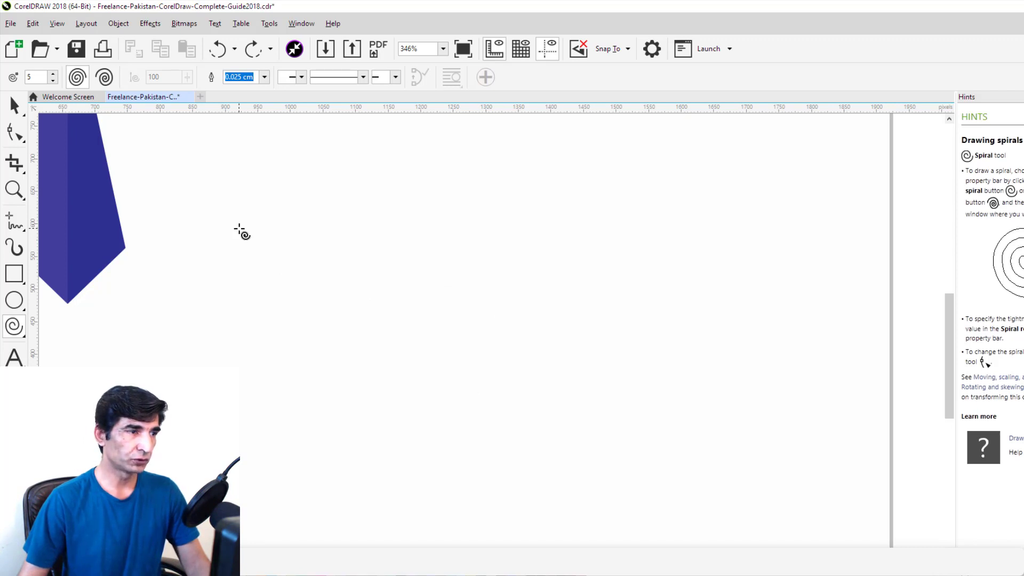
{"action": "left_click_drag", "start_coordinate": [238, 230], "coordinate": [452, 457]}
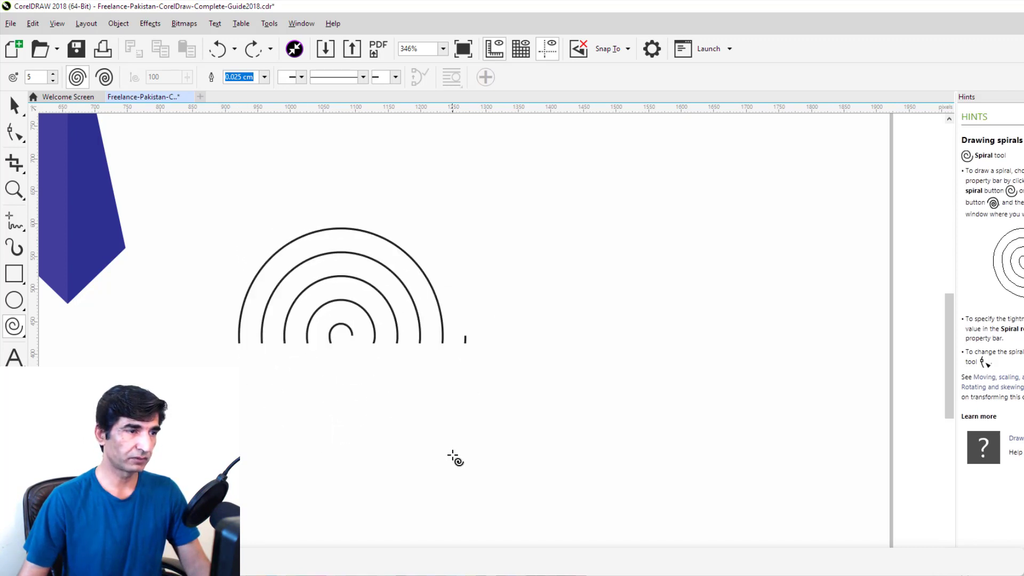
Step: Draw a logarithmic spiral about 364 px across with 5 revolutions and expansion factor 100, giving it a solid end arrowhead and dotted outline
{"action": "left_click", "coordinate": [104, 78]}
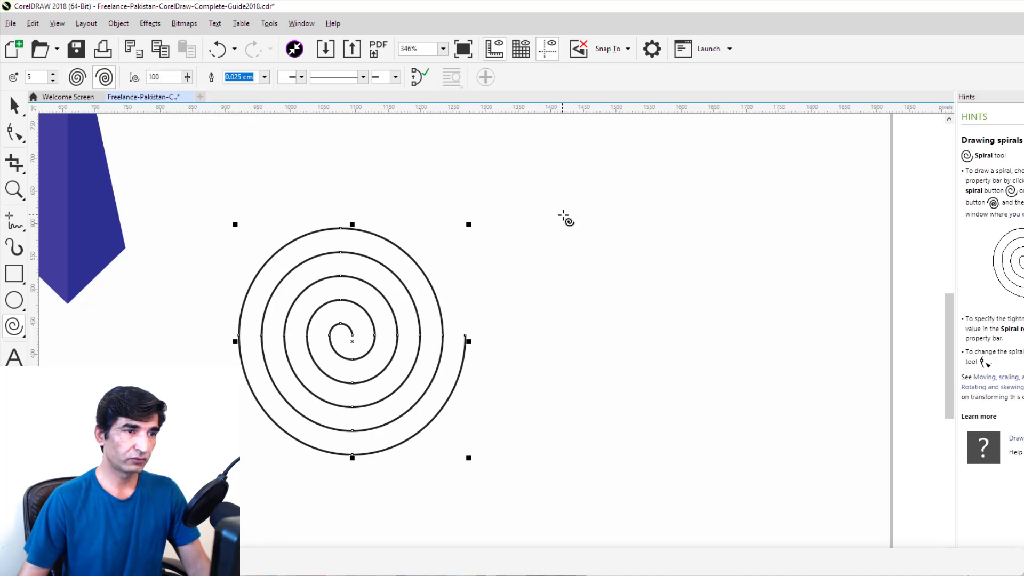
{"action": "left_click_drag", "start_coordinate": [570, 222], "coordinate": [810, 462]}
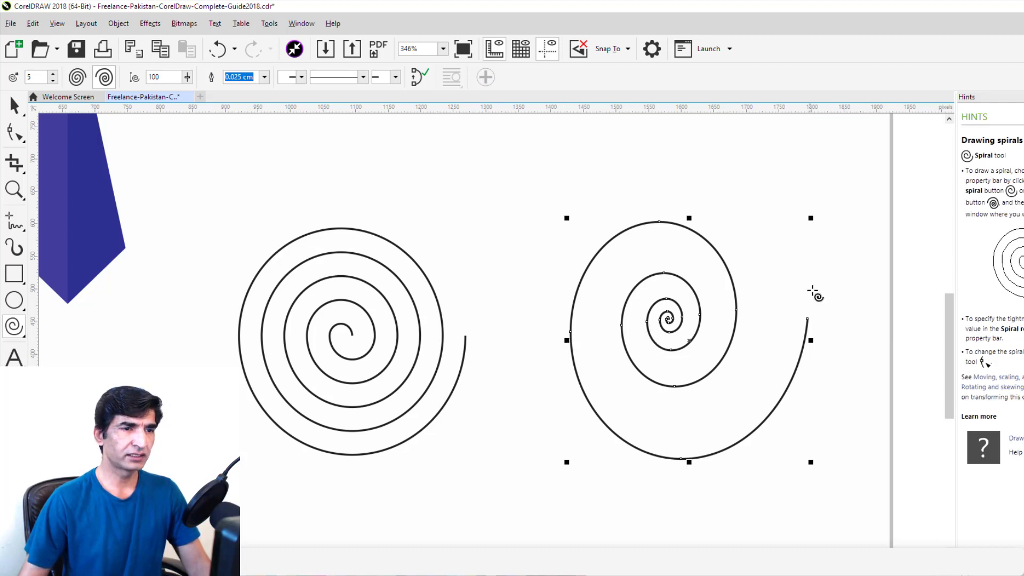
{"action": "left_click", "coordinate": [395, 77]}
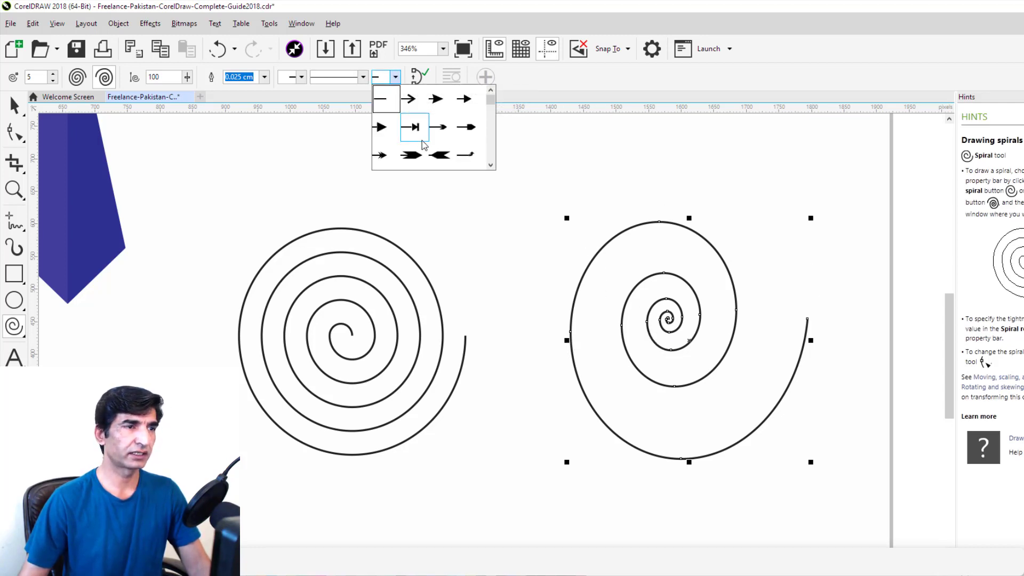
{"action": "left_click", "coordinate": [438, 98]}
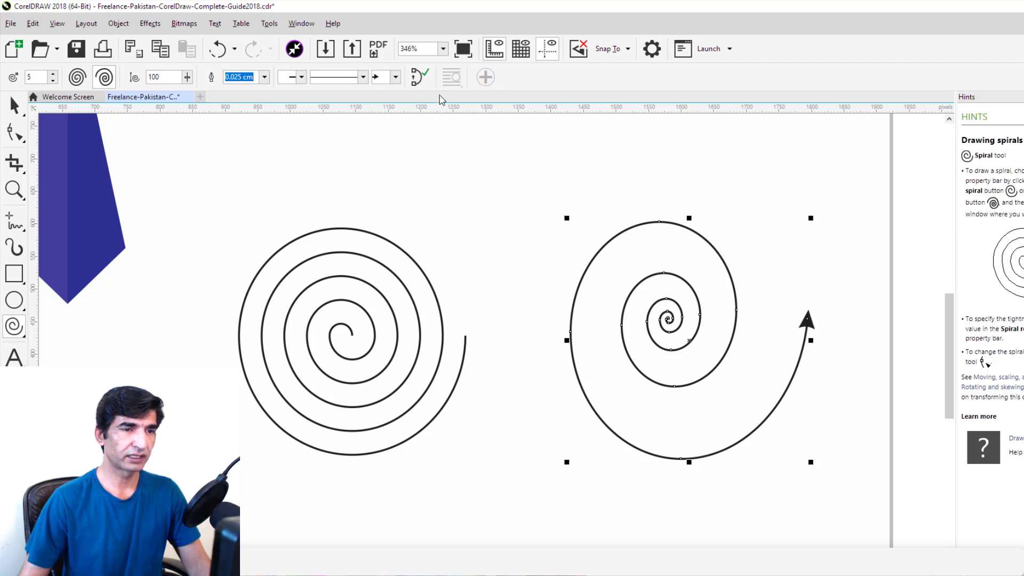
{"action": "left_click", "coordinate": [362, 78]}
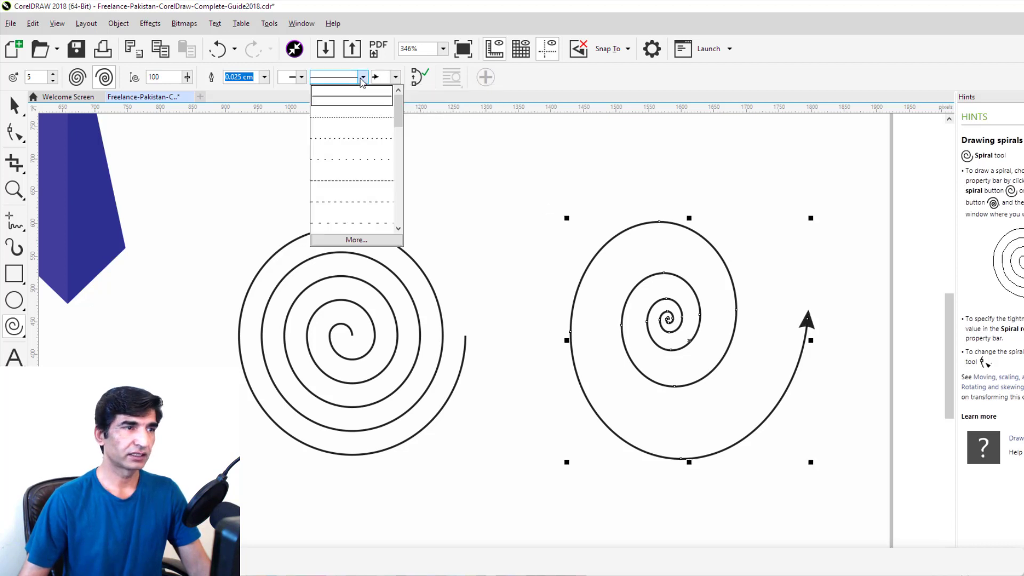
{"action": "left_click", "coordinate": [358, 137]}
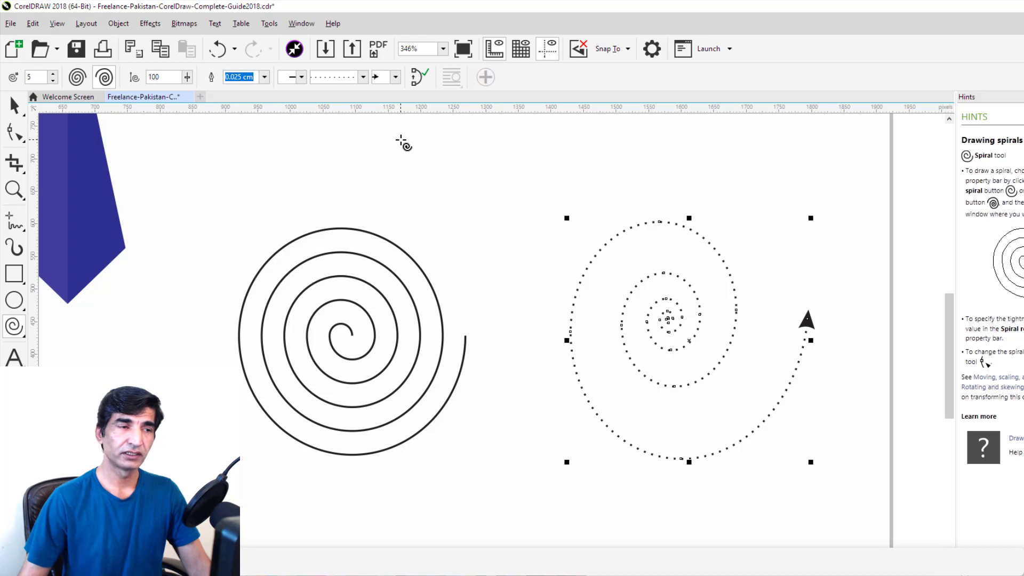
Step: Mirror the dotted spiral horizontally and vertically in turn, leaving it flipped in both directions
{"action": "key", "text": "space"}
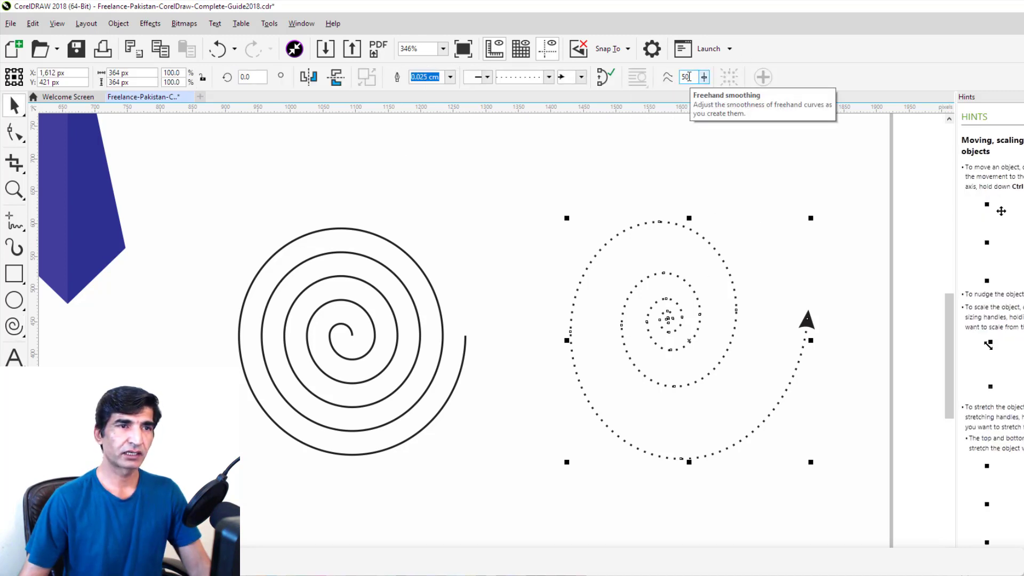
{"action": "left_click", "coordinate": [307, 80]}
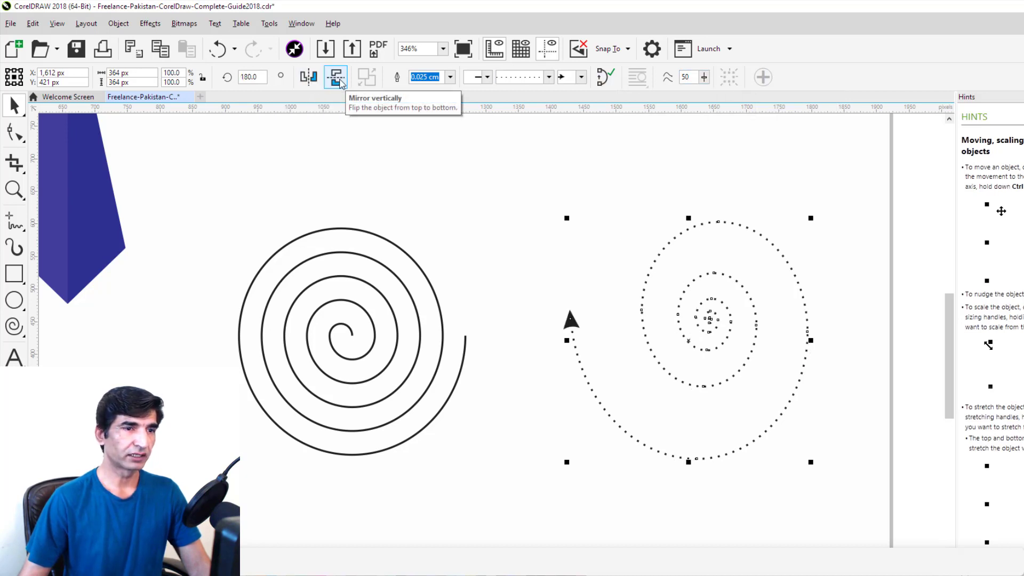
{"action": "left_click", "coordinate": [336, 77]}
{"action": "left_click", "coordinate": [309, 78]}
{"action": "left_click", "coordinate": [308, 79]}
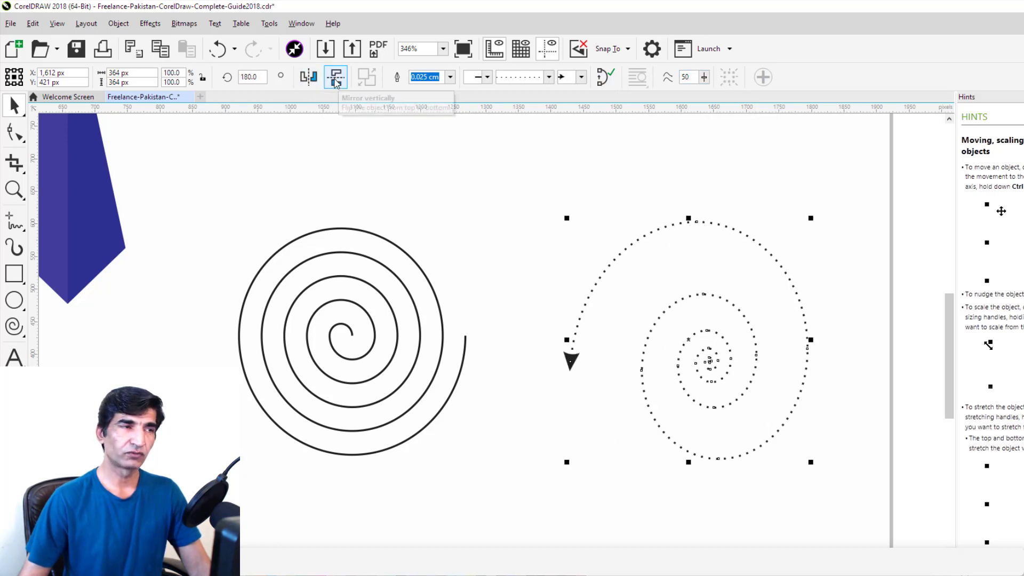
{"action": "left_click", "coordinate": [336, 79]}
{"action": "left_click", "coordinate": [310, 80]}
{"action": "left_click", "coordinate": [336, 78]}
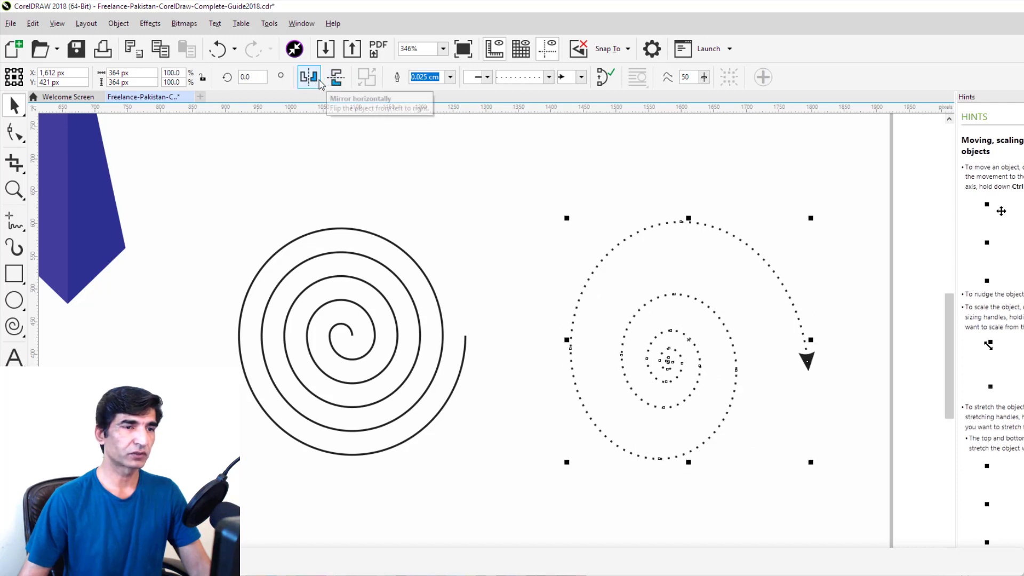
{"action": "left_click", "coordinate": [311, 80]}
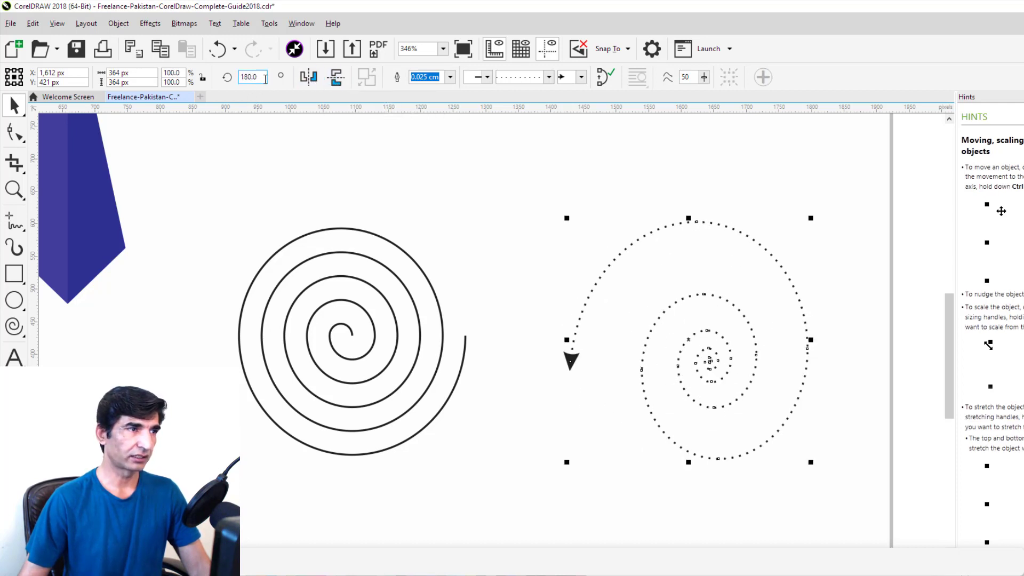
Step: Set the dotted spiral's rotation angle to 45 degrees
{"action": "left_click", "coordinate": [248, 78]}
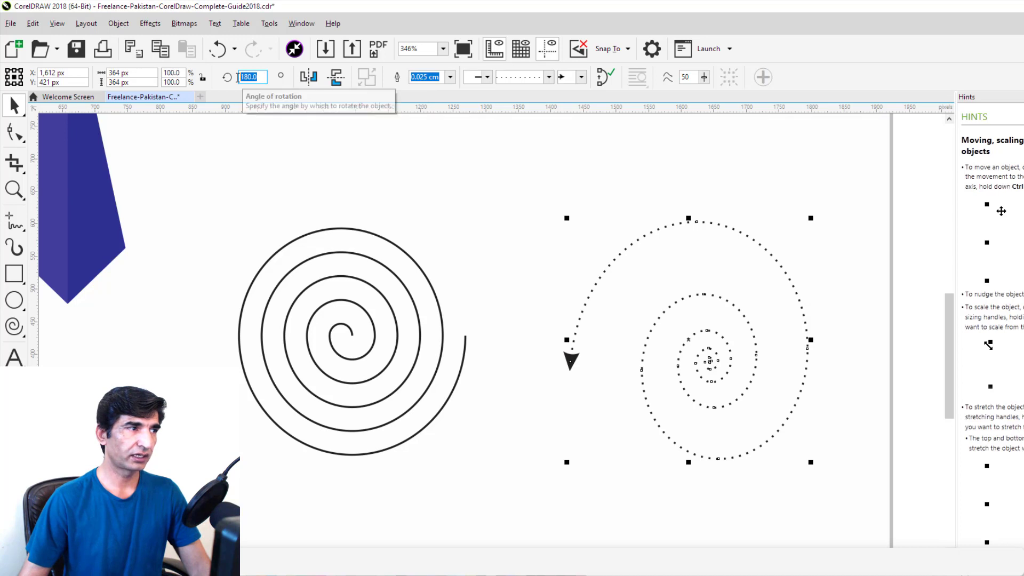
{"action": "type", "text": "45"}
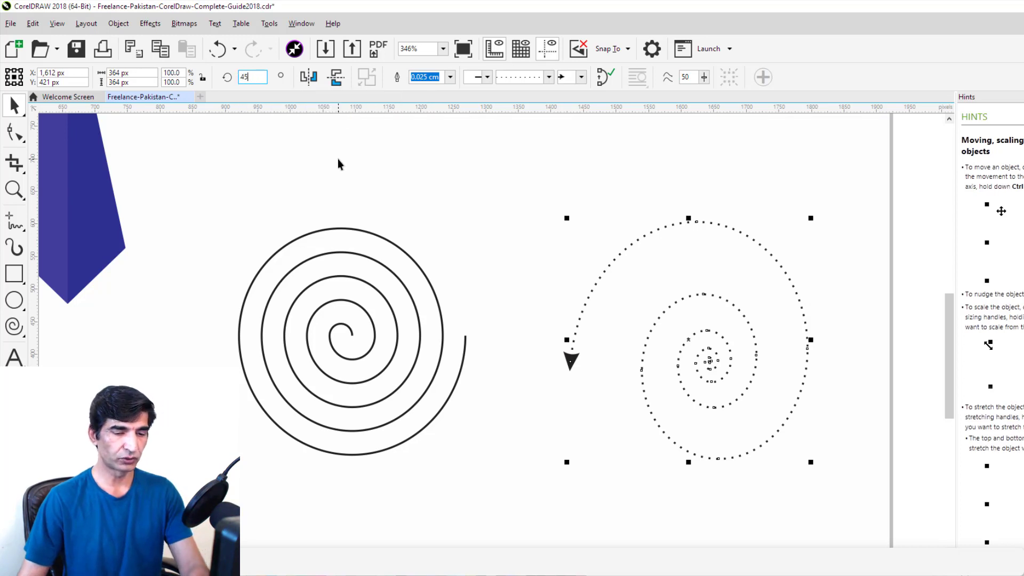
{"action": "key", "text": "Return"}
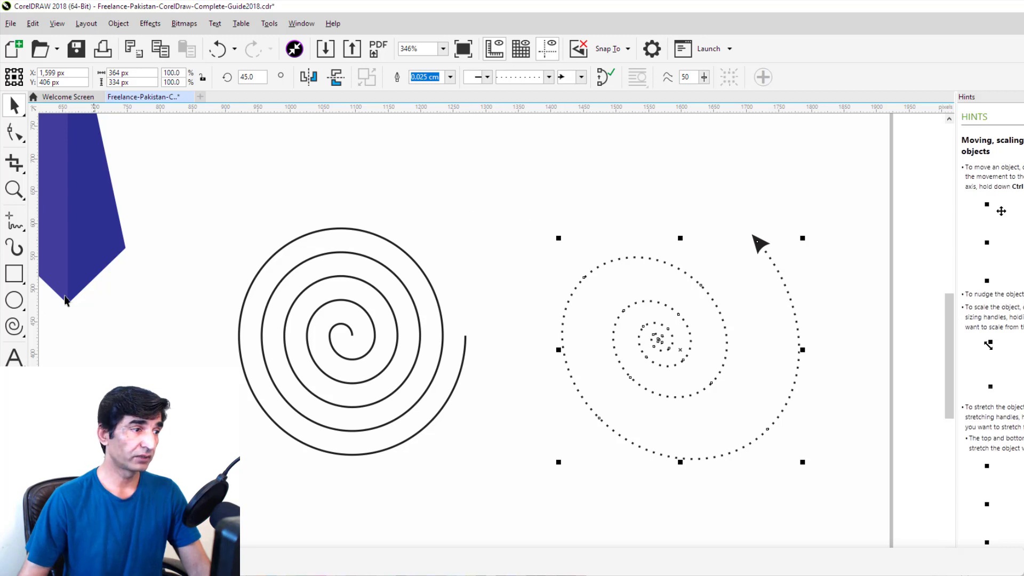
{"action": "left_click", "coordinate": [18, 330]}
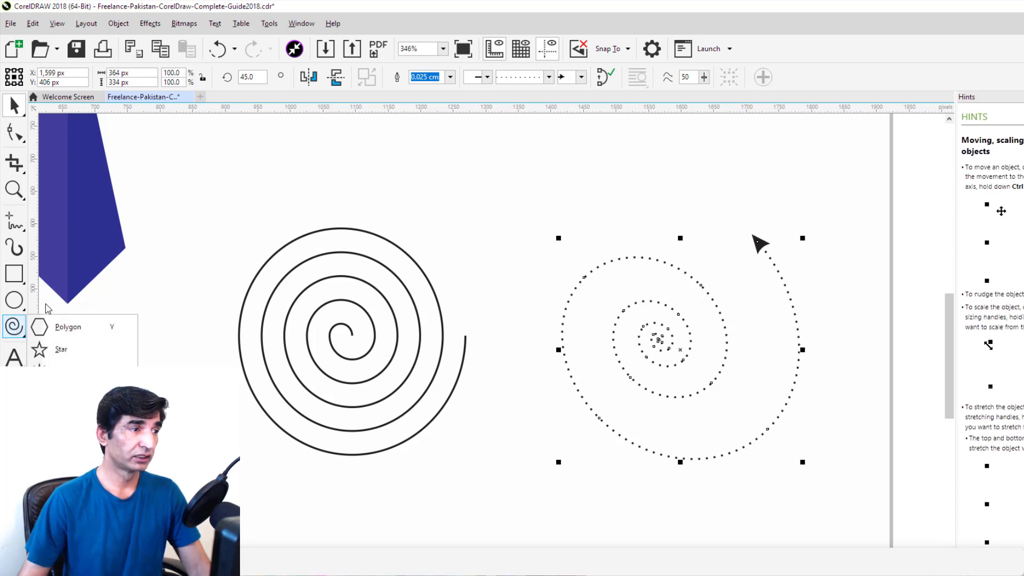
{"action": "left_click", "coordinate": [68, 416]}
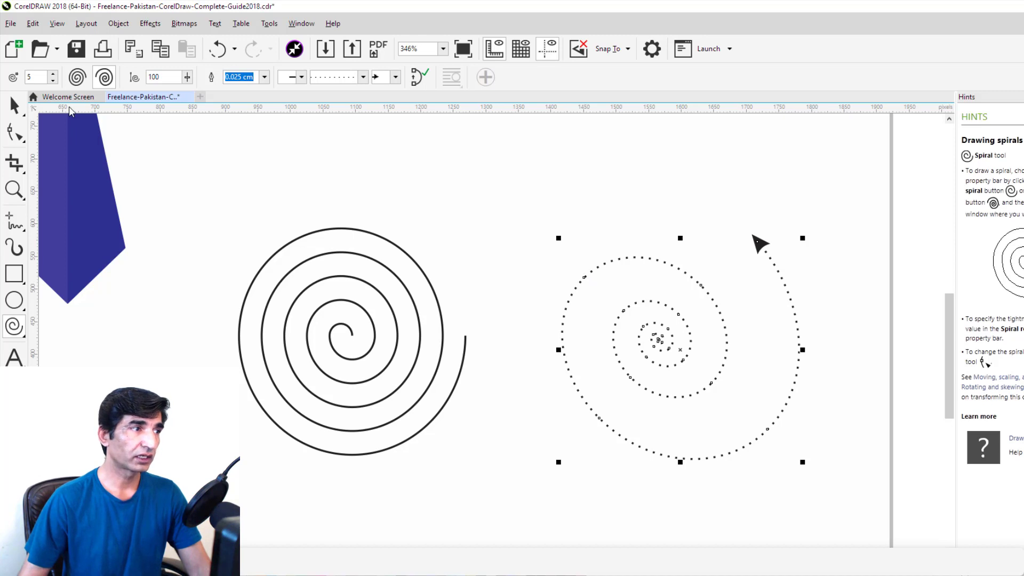
Step: Select both the symmetrical and the dotted logarithmic spiral and delete them
{"action": "left_click", "coordinate": [15, 105]}
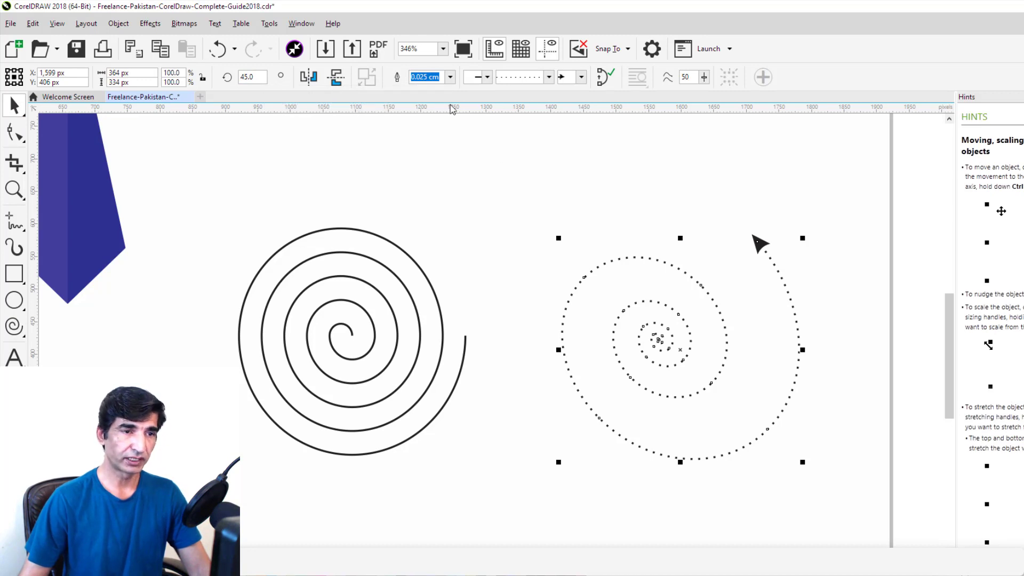
{"action": "left_click", "coordinate": [481, 235]}
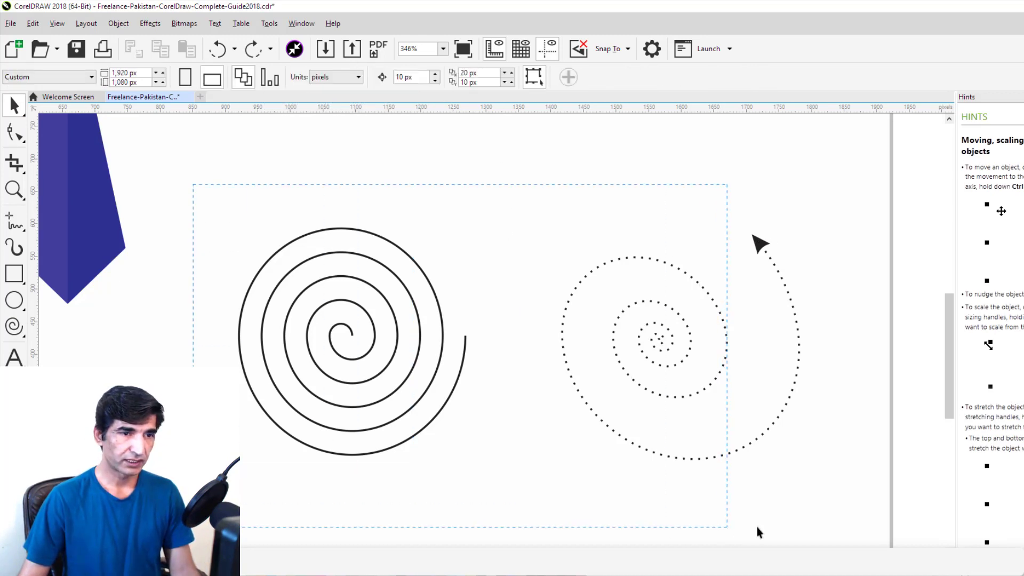
{"action": "left_click_drag", "start_coordinate": [838, 492], "coordinate": [838, 490]}
{"action": "key", "text": "Delete"}
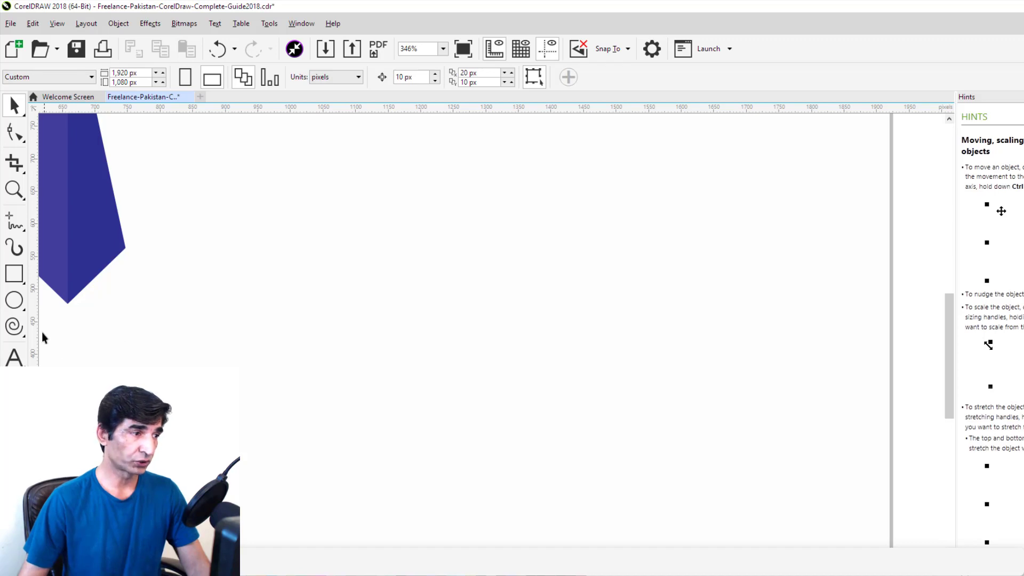
Step: Draw a parallelogram about 378 by 557 px with the Basic Shapes tool beside the blue faceted shape and pick its red glyph node
{"action": "left_click", "coordinate": [14, 326]}
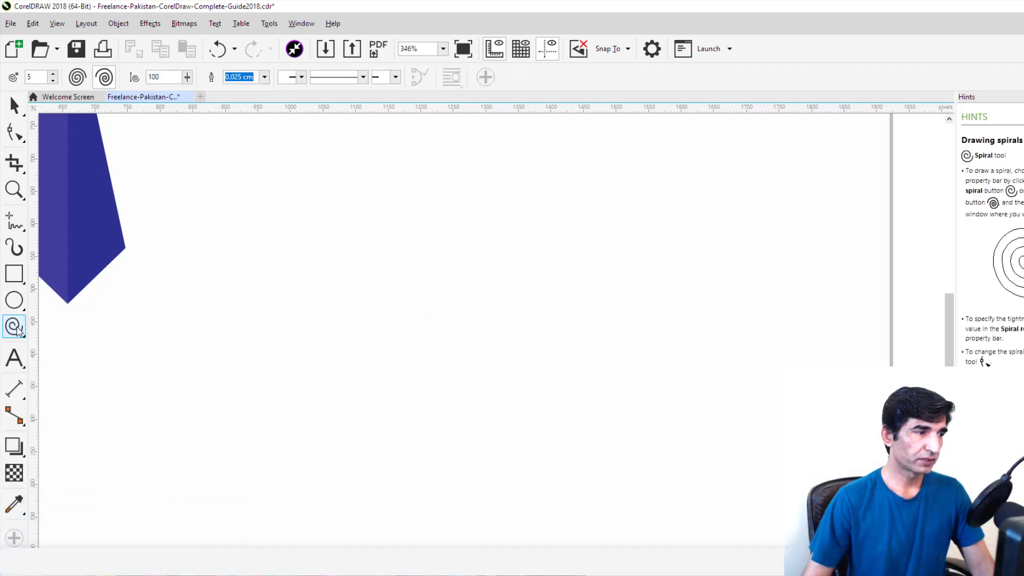
{"action": "left_click", "coordinate": [19, 330]}
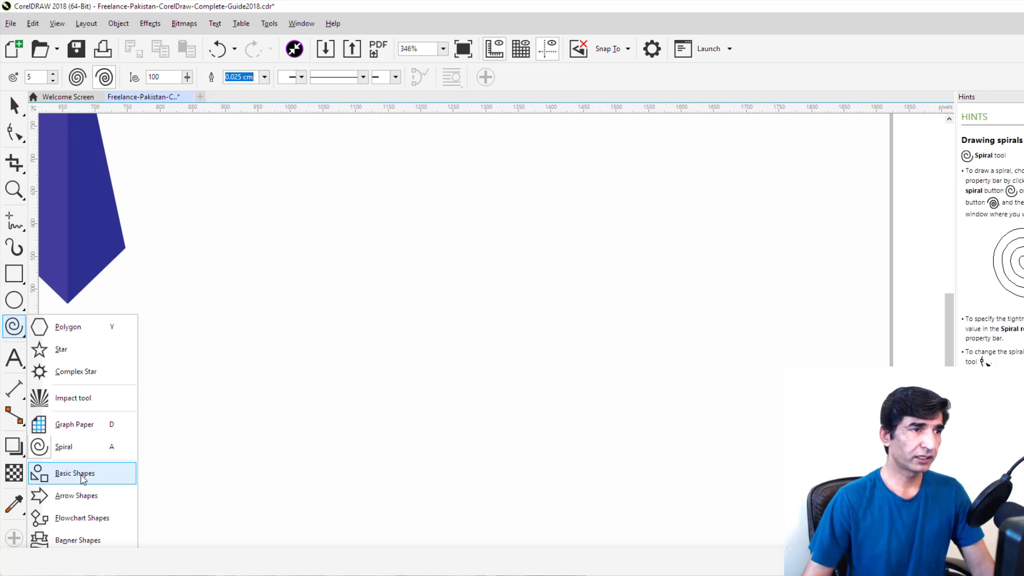
{"action": "left_click", "coordinate": [82, 478]}
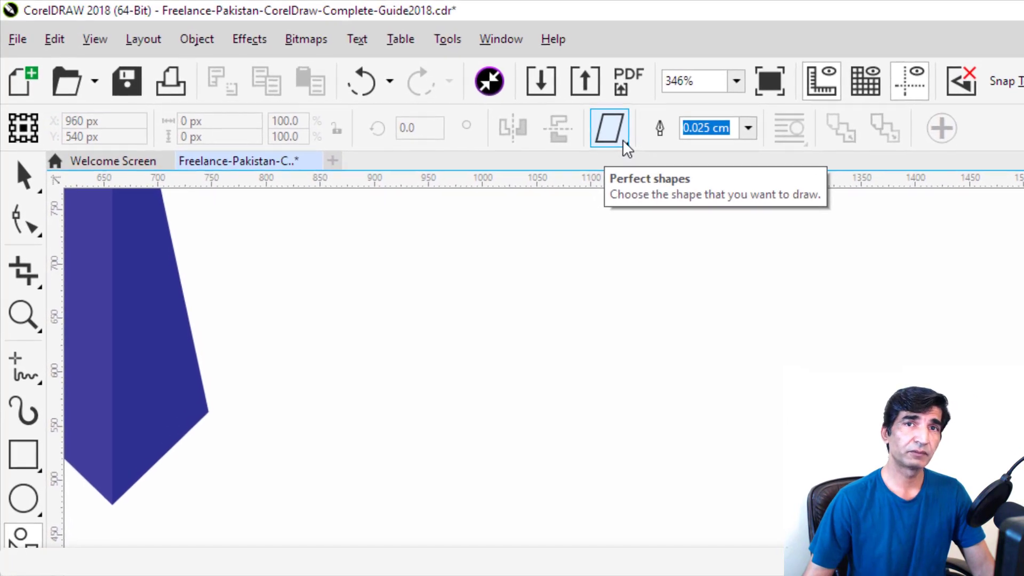
{"action": "left_click", "coordinate": [618, 140]}
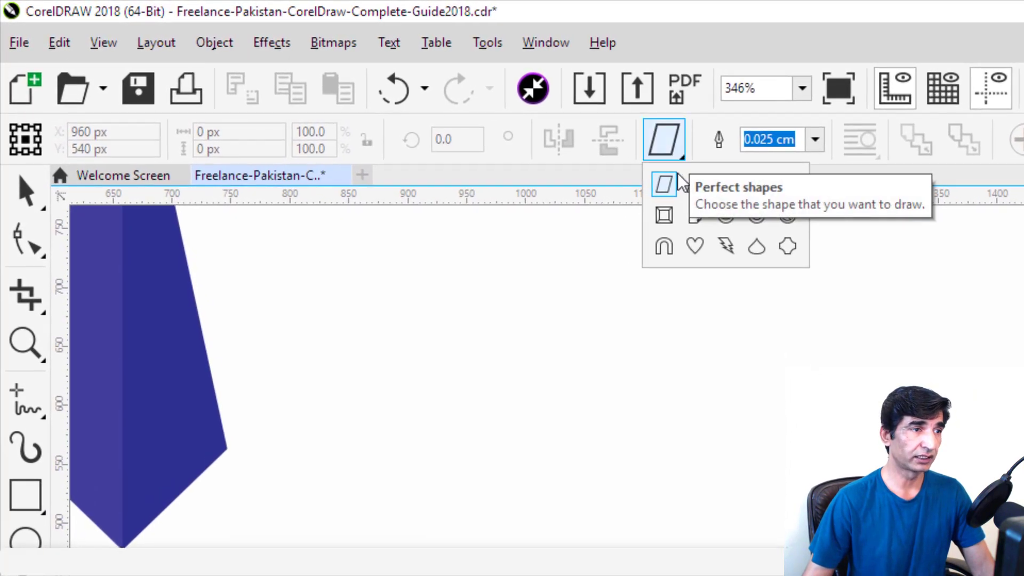
{"action": "left_click", "coordinate": [678, 189]}
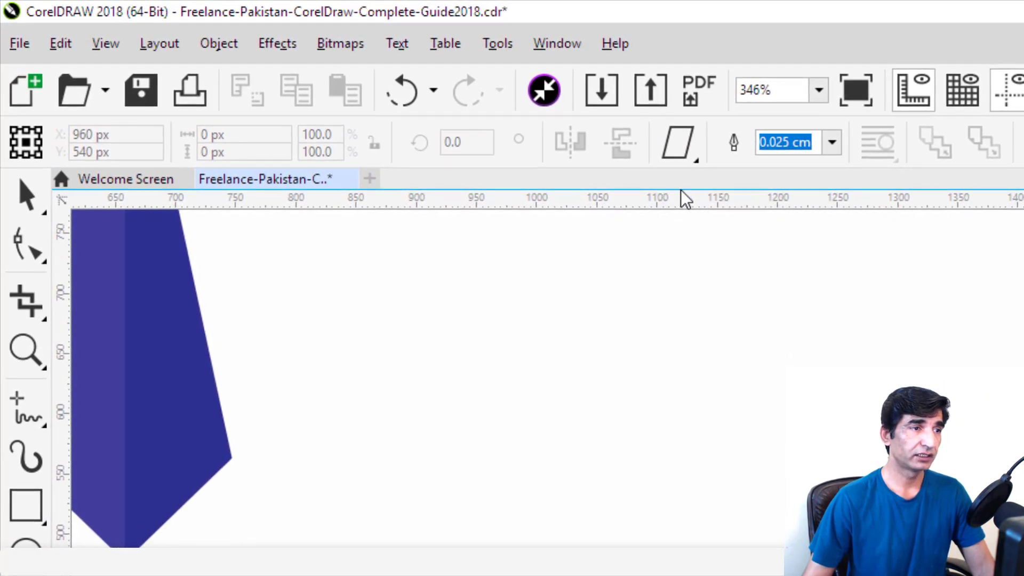
{"action": "mouse_move", "coordinate": [514, 323]}
{"action": "left_mouse_down"}
{"action": "mouse_move", "coordinate": [571, 444]}
{"action": "mouse_move", "coordinate": [677, 541]}
{"action": "mouse_move", "coordinate": [853, 549]}
{"action": "mouse_move", "coordinate": [526, 464]}
{"action": "mouse_move", "coordinate": [749, 548]}
{"action": "mouse_move", "coordinate": [618, 533]}
{"action": "mouse_move", "coordinate": [943, 560]}
{"action": "mouse_move", "coordinate": [975, 538]}
{"action": "left_mouse_up"}
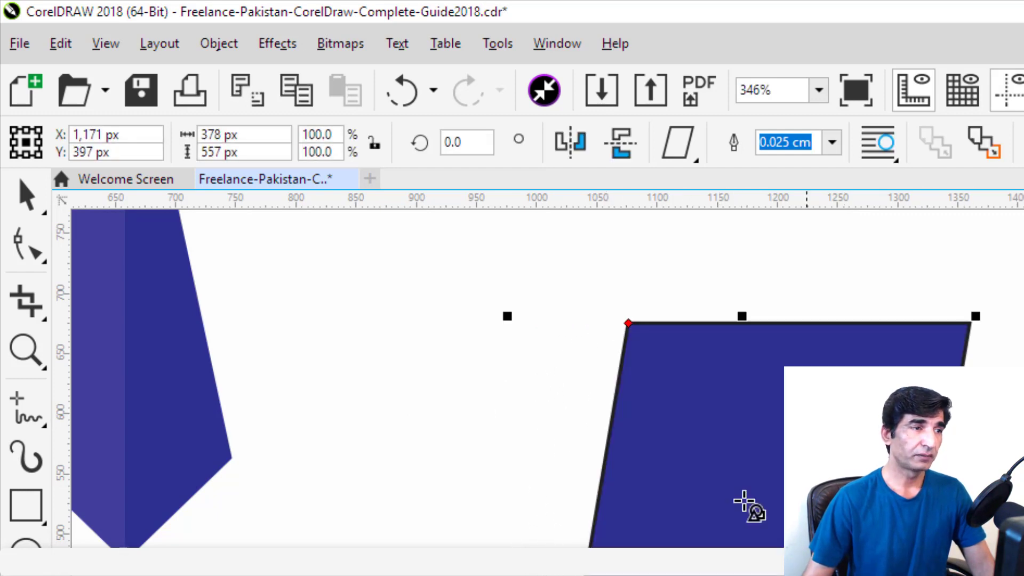
{"action": "left_click", "coordinate": [628, 323]}
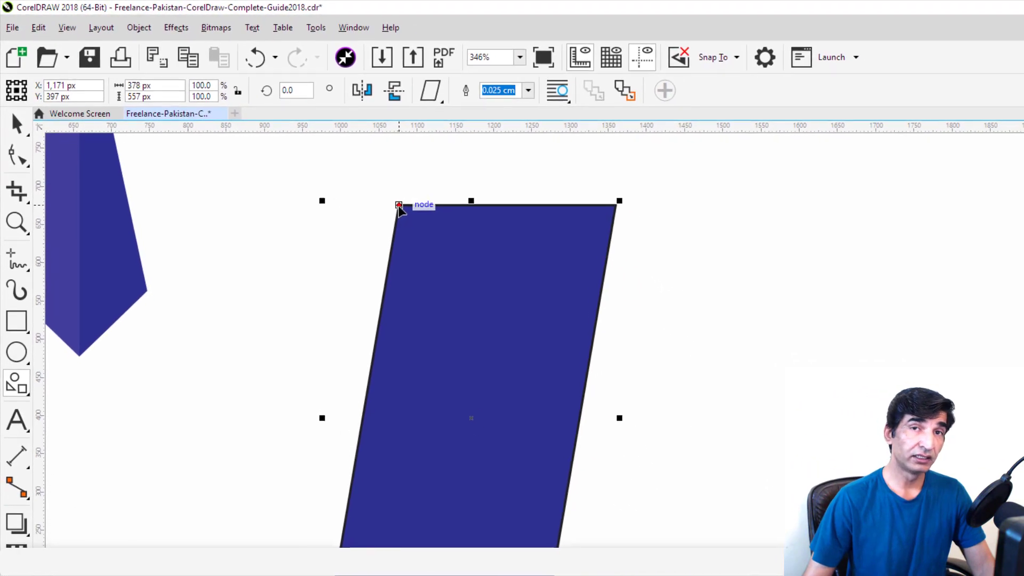
Step: Vary the parallelogram's slant and width with its red glyph node, and delete the parallelogram
{"action": "left_click_drag", "start_coordinate": [384, 198], "coordinate": [498, 244]}
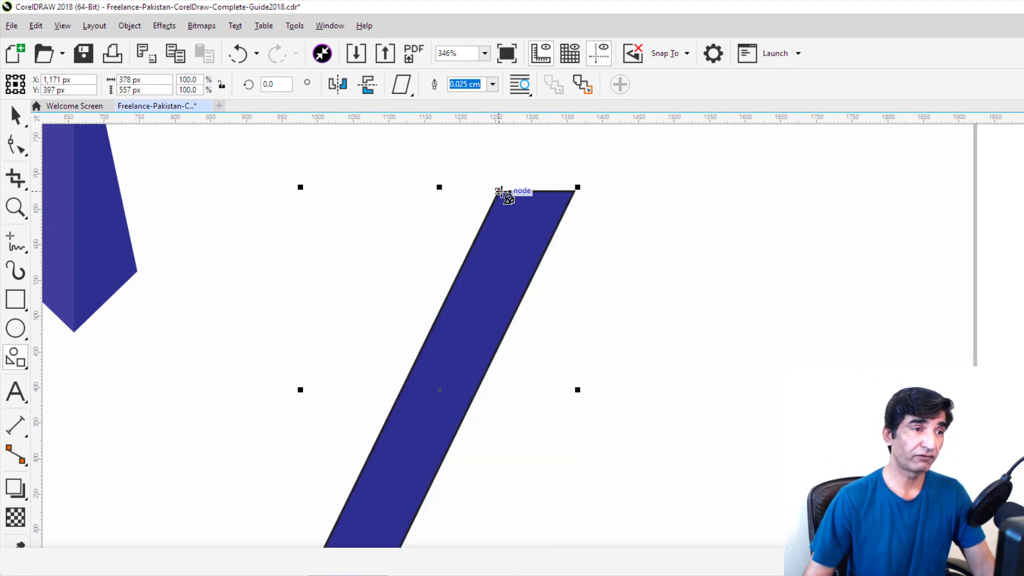
{"action": "left_click_drag", "start_coordinate": [499, 192], "coordinate": [298, 203]}
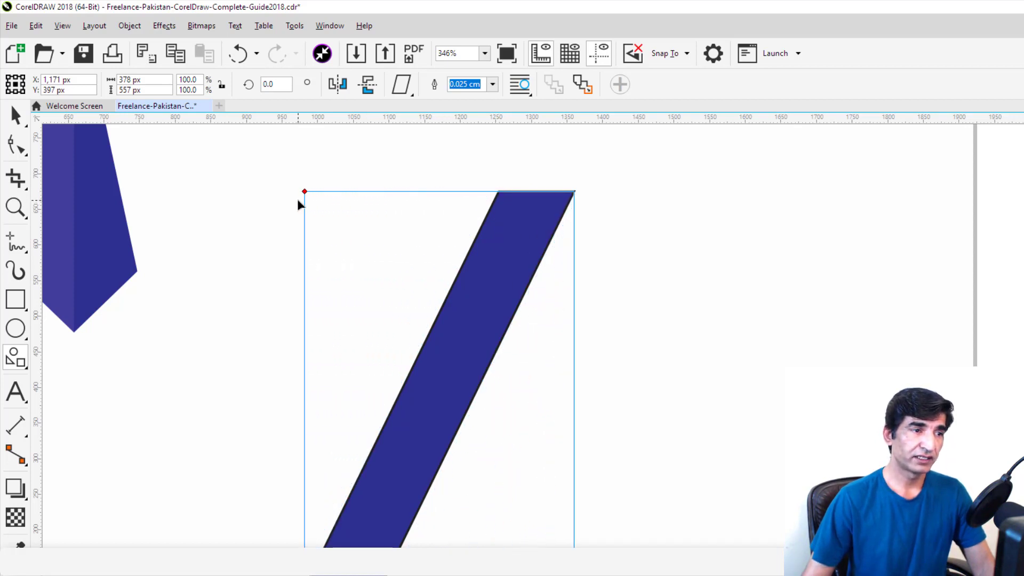
{"action": "left_click_drag", "start_coordinate": [226, 204], "coordinate": [225, 203]}
{"action": "left_click_drag", "start_coordinate": [305, 194], "coordinate": [457, 214]}
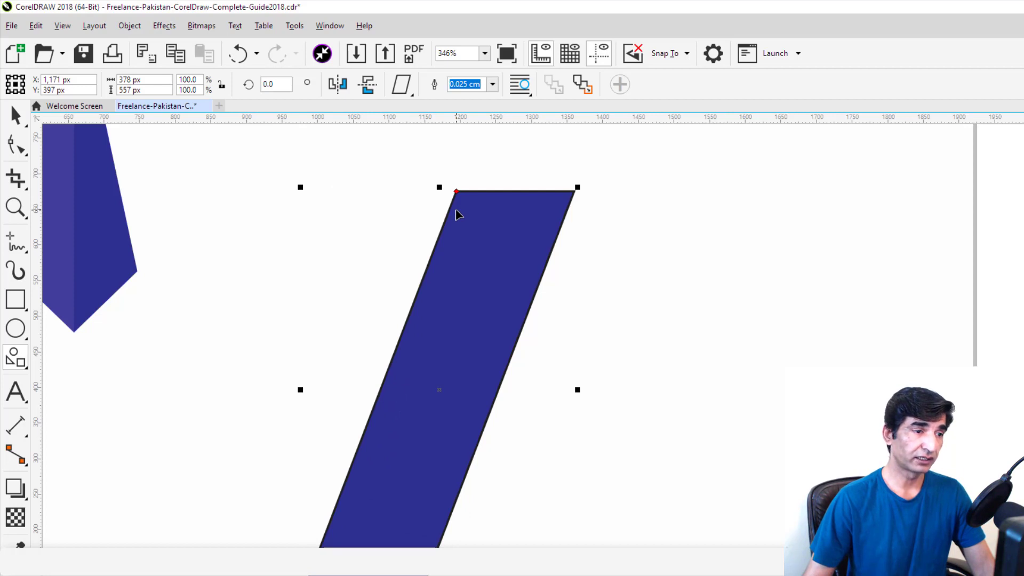
{"action": "left_click", "coordinate": [16, 116]}
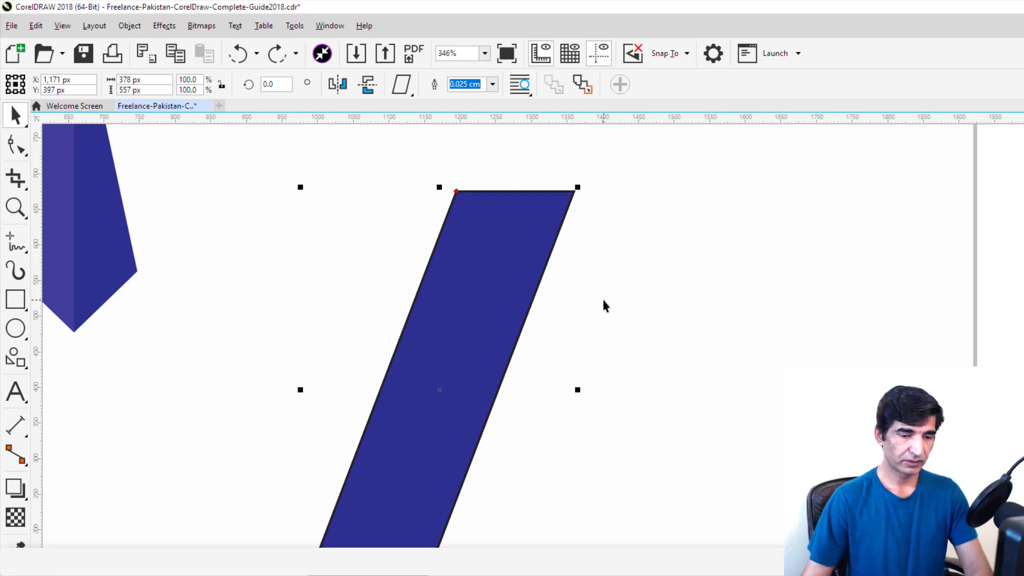
{"action": "key", "text": "Delete"}
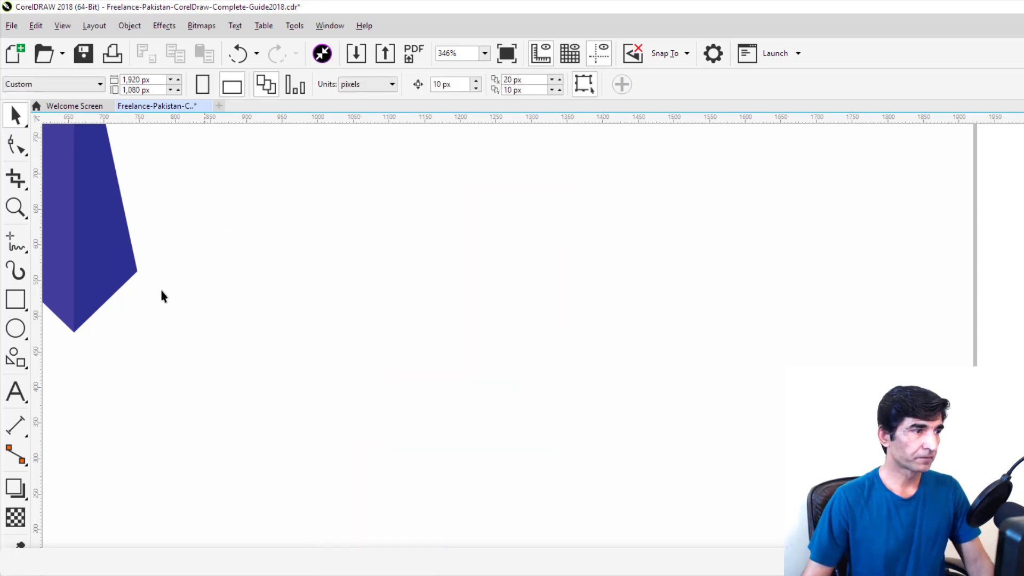
Step: Draw a cross about 376 px square with the Basic Shapes tool and narrow its arms using the red glyph node
{"action": "left_click", "coordinate": [24, 358]}
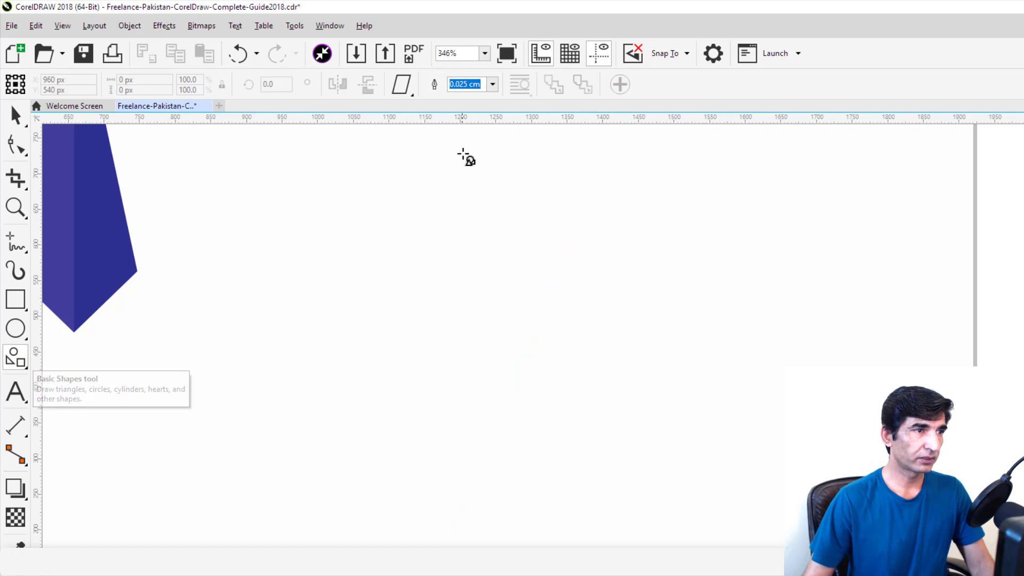
{"action": "left_click", "coordinate": [402, 84]}
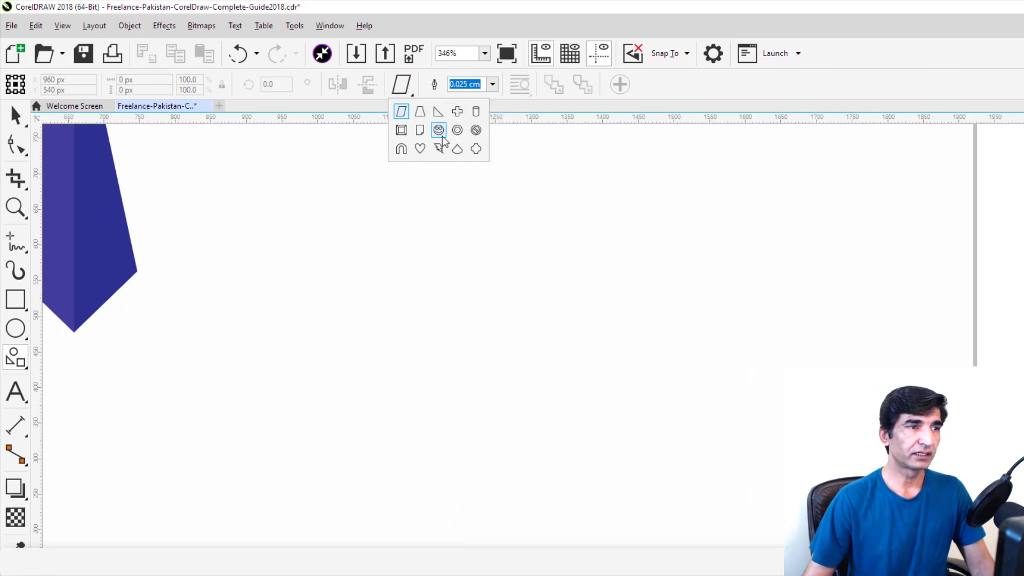
{"action": "left_click", "coordinate": [457, 112]}
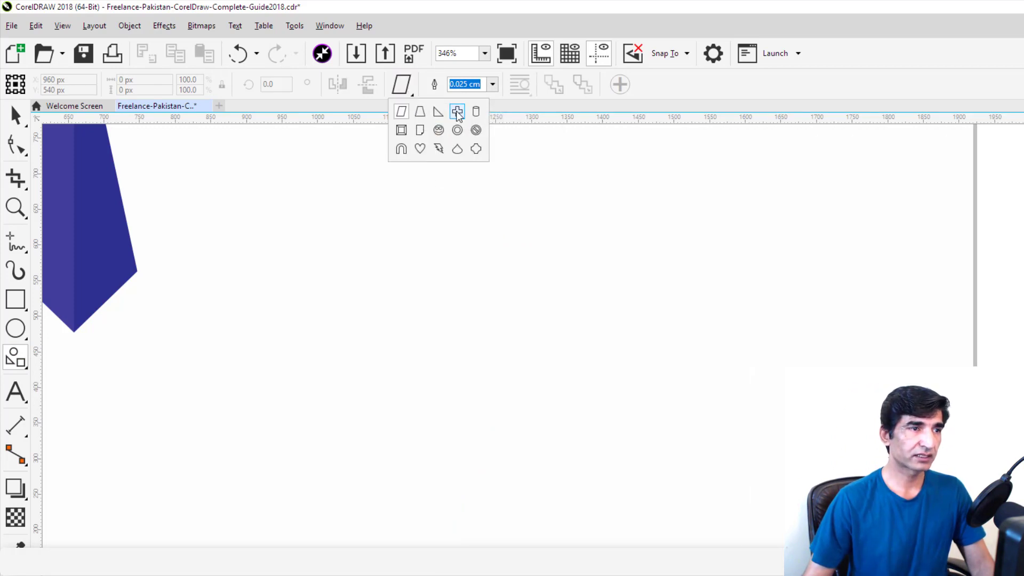
{"action": "mouse_move", "coordinate": [457, 218]}
{"action": "left_mouse_down"}
{"action": "mouse_move", "coordinate": [598, 379]}
{"action": "mouse_move", "coordinate": [663, 409]}
{"action": "mouse_move", "coordinate": [726, 461]}
{"action": "left_mouse_up"}
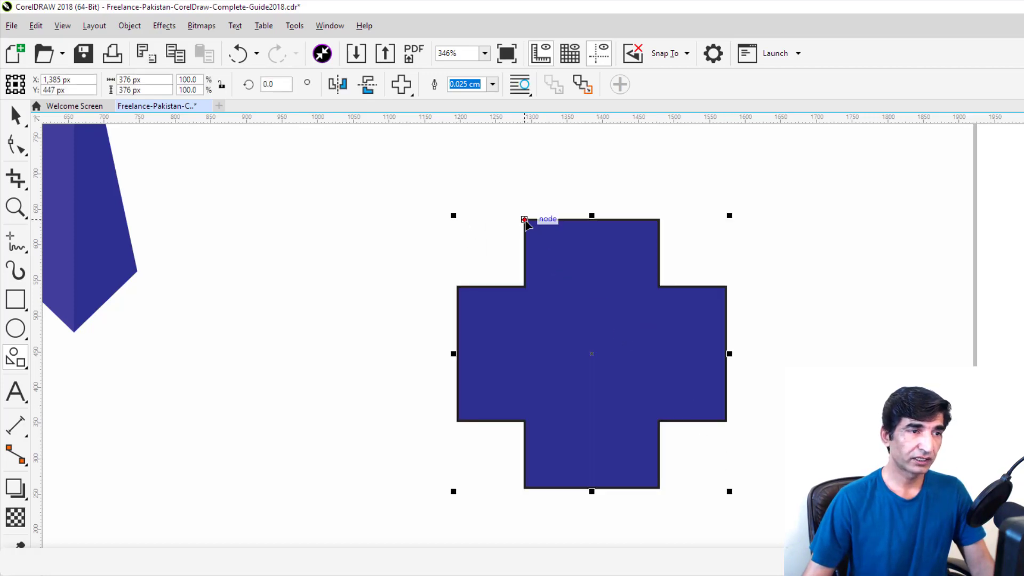
{"action": "left_click_drag", "start_coordinate": [524, 219], "coordinate": [568, 288]}
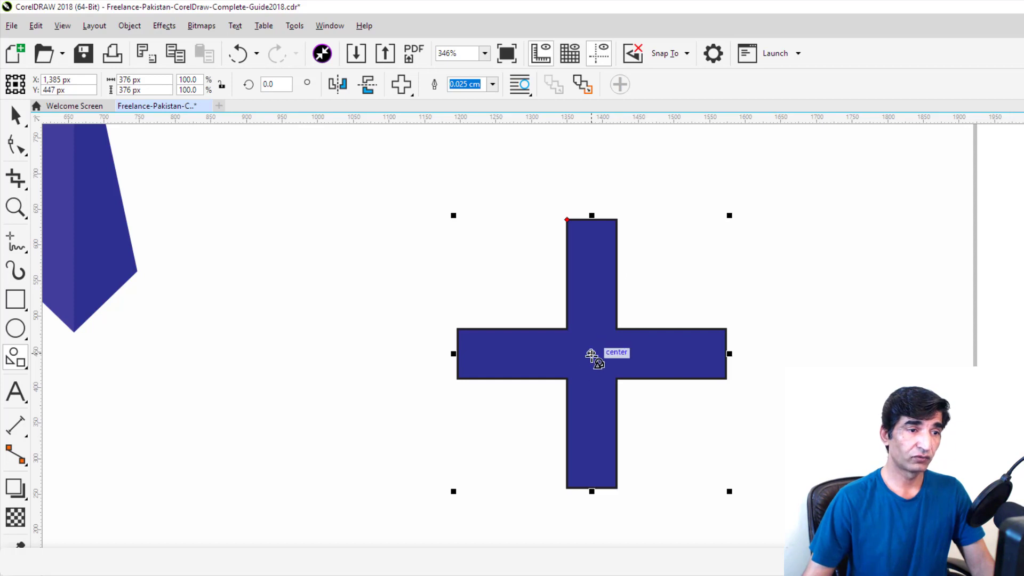
Step: Rotate the cross to 315 degrees to form an X and delete it
{"action": "left_click", "coordinate": [590, 355]}
{"action": "left_click_drag", "start_coordinate": [728, 215], "coordinate": [799, 350]}
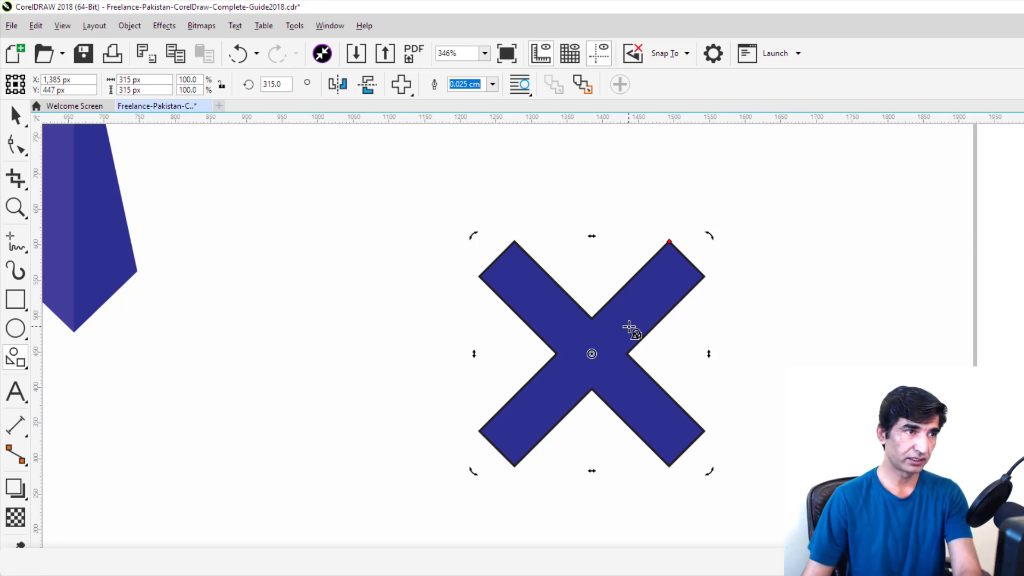
{"action": "key", "text": "Delete"}
Step: Draw an unfilled smiley face about 375 px across and bend its mouth into a frown with the glyph node
{"action": "left_click", "coordinate": [395, 92]}
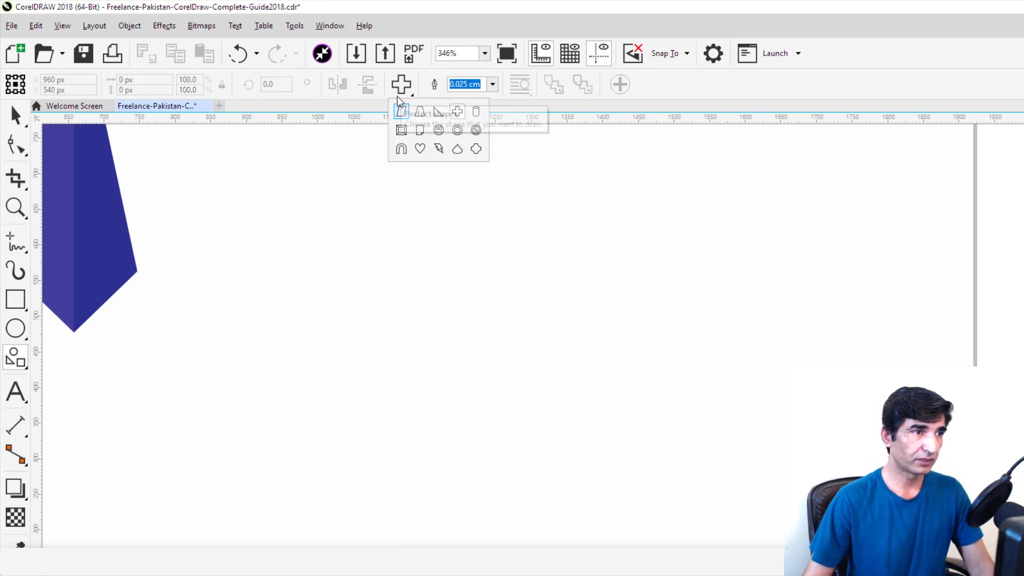
{"action": "left_click", "coordinate": [438, 130]}
{"action": "left_click_drag", "start_coordinate": [402, 205], "coordinate": [567, 479]}
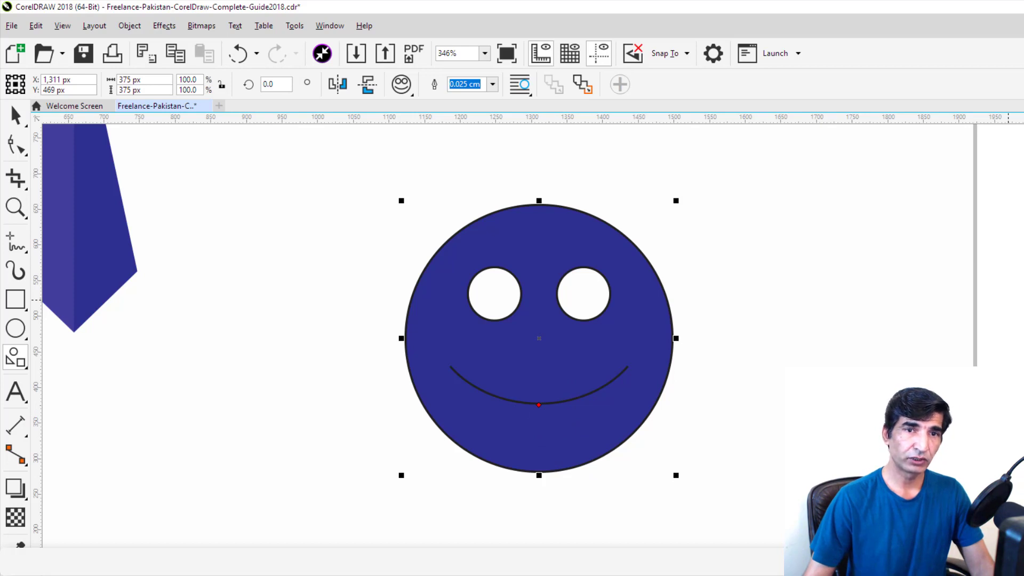
{"action": "left_click", "coordinate": [1018, 300]}
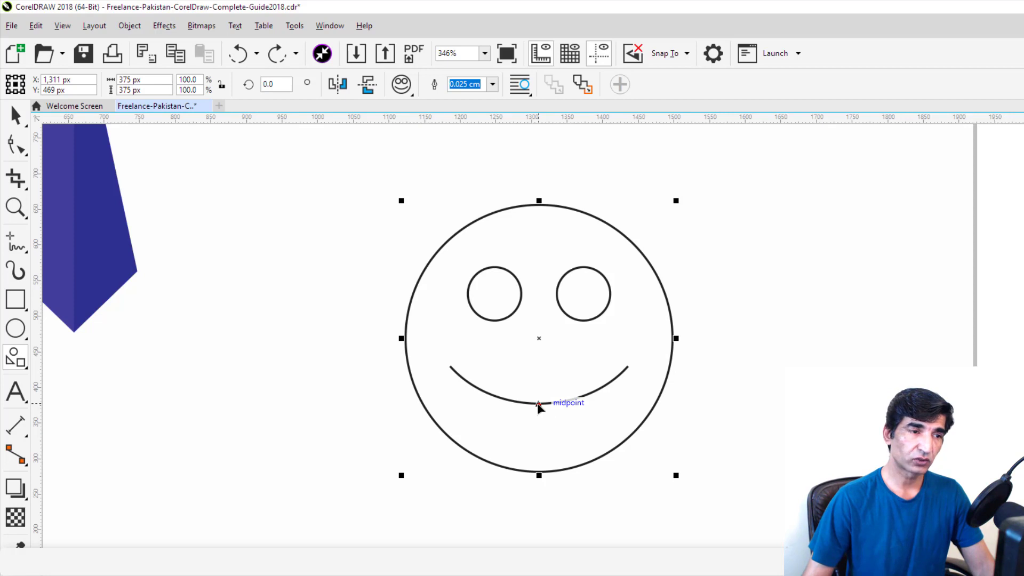
{"action": "left_click_drag", "start_coordinate": [539, 405], "coordinate": [538, 367]}
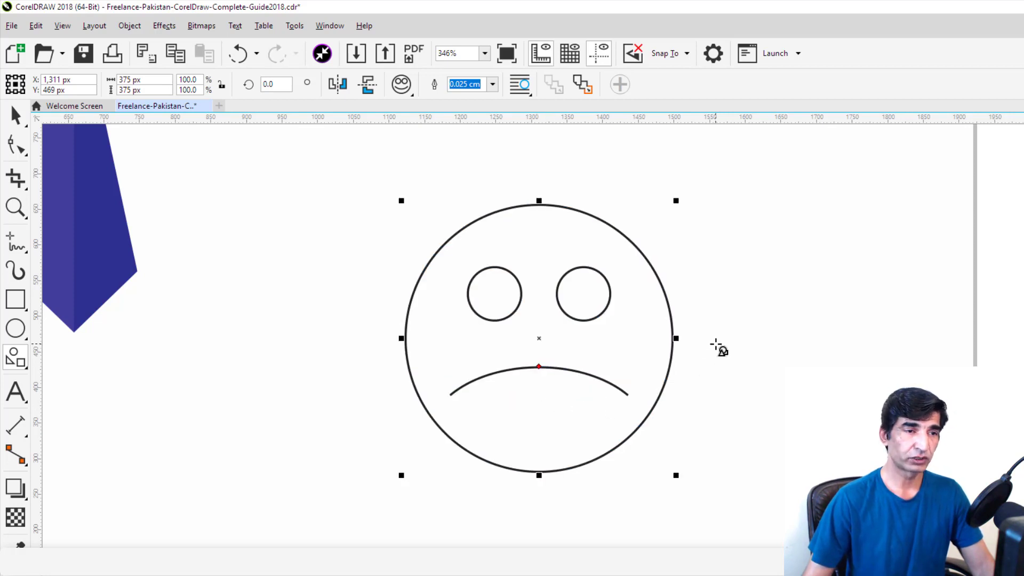
Step: Scale the frowning face down to about 190 px and fill it yellow
{"action": "left_click_drag", "start_coordinate": [675, 200], "coordinate": [543, 296]}
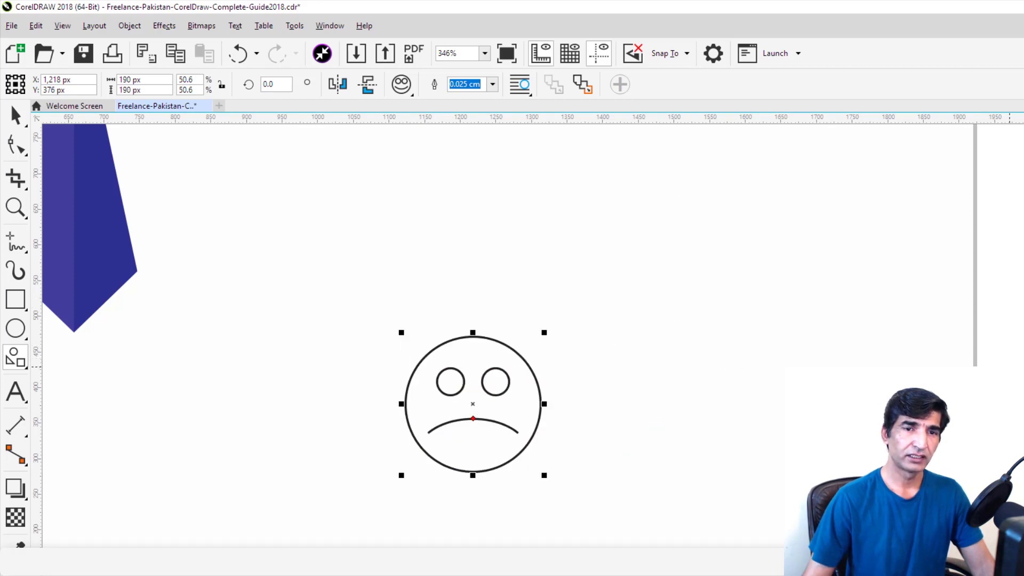
{"action": "left_click", "coordinate": [1019, 368]}
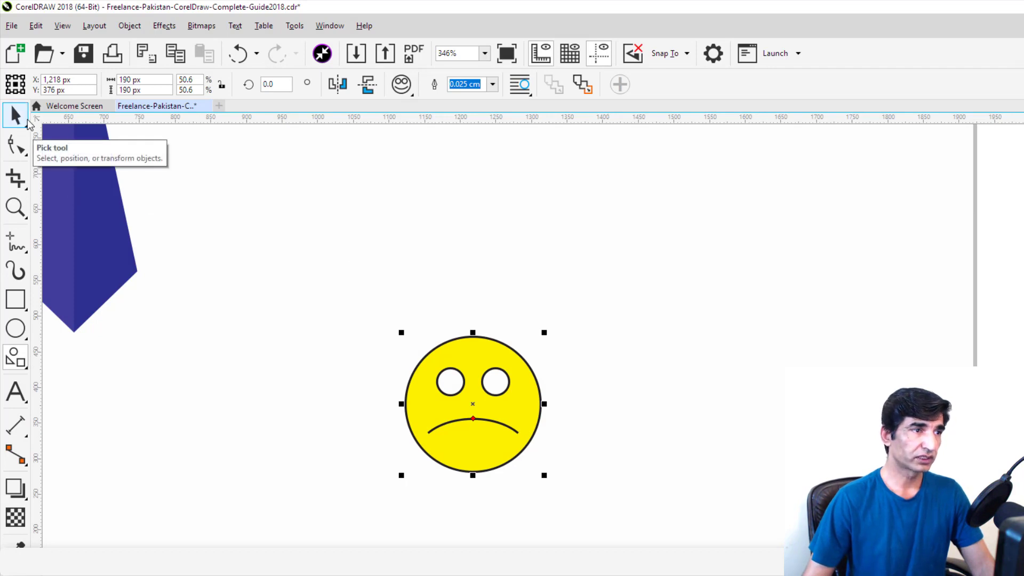
Step: Draw a heart about 381 px across beside the frowning face, filled red without an outline
{"action": "left_click", "coordinate": [412, 94]}
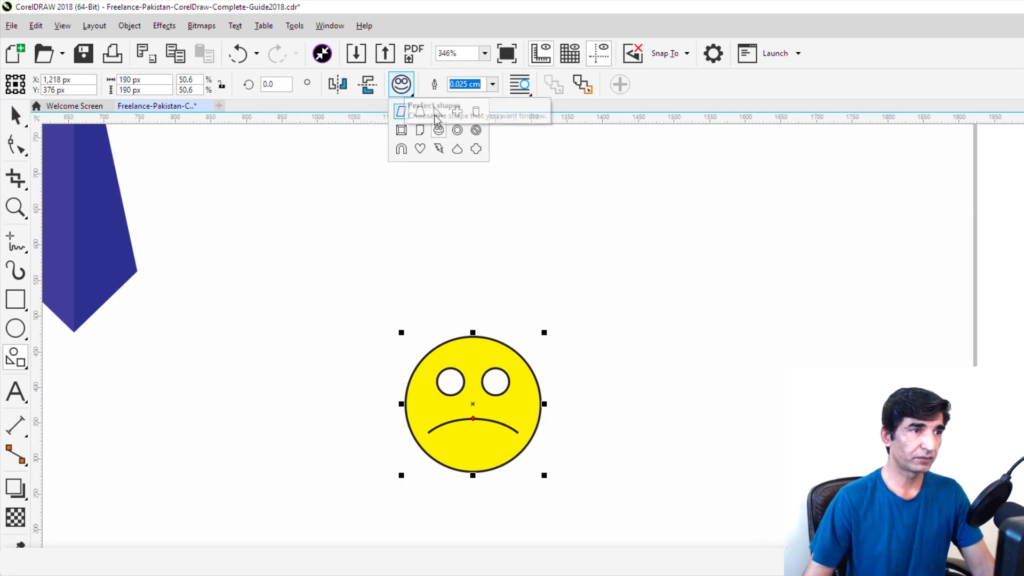
{"action": "left_click", "coordinate": [420, 149]}
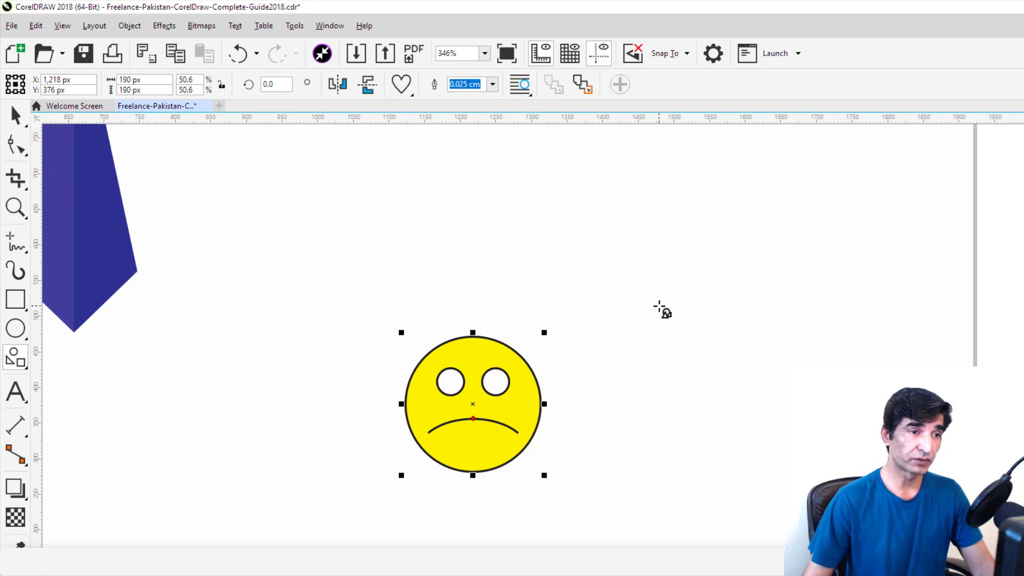
{"action": "left_click_drag", "start_coordinate": [656, 299], "coordinate": [932, 573]}
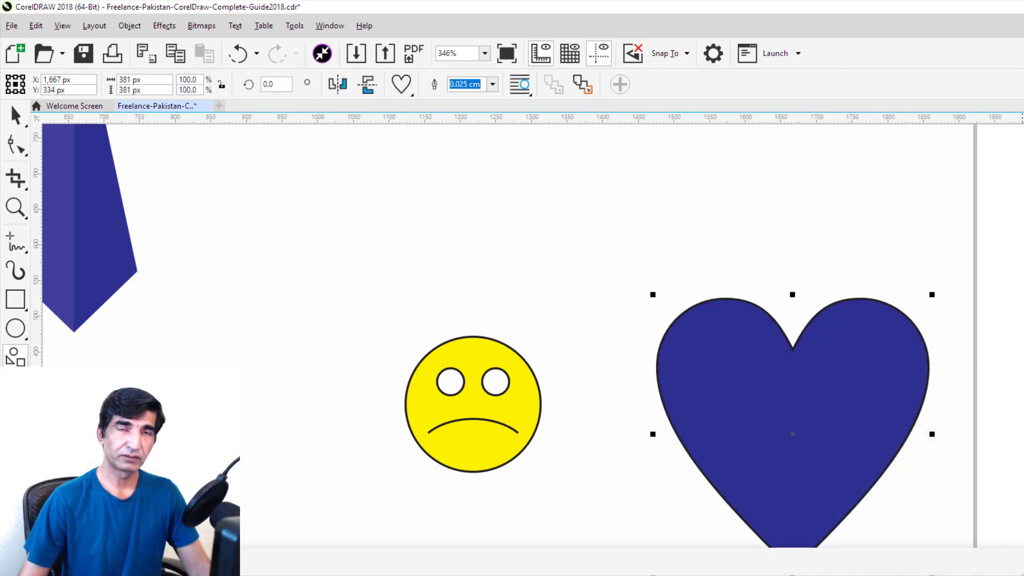
{"action": "left_click", "coordinate": [1022, 433]}
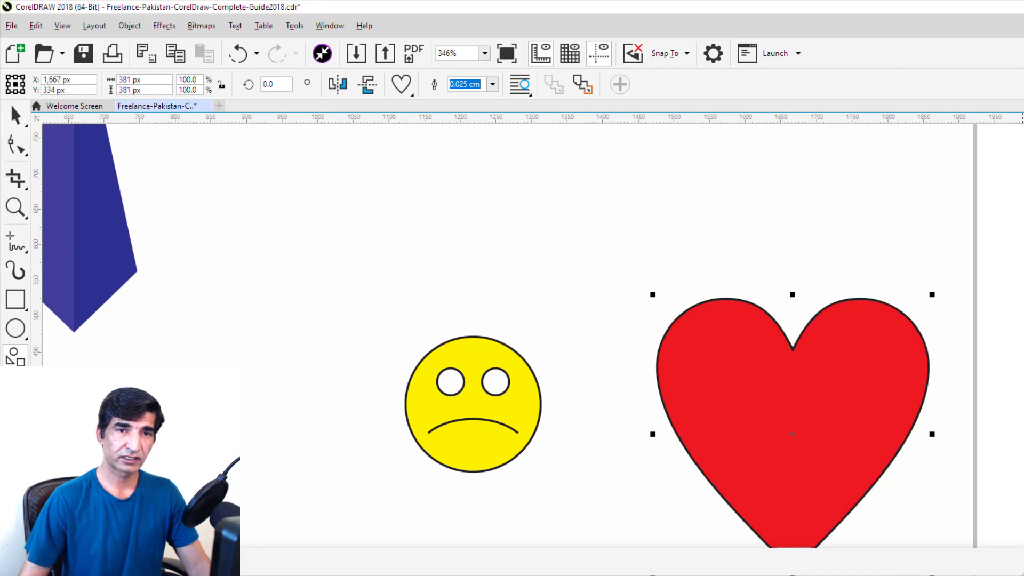
{"action": "right_click", "coordinate": [1022, 131]}
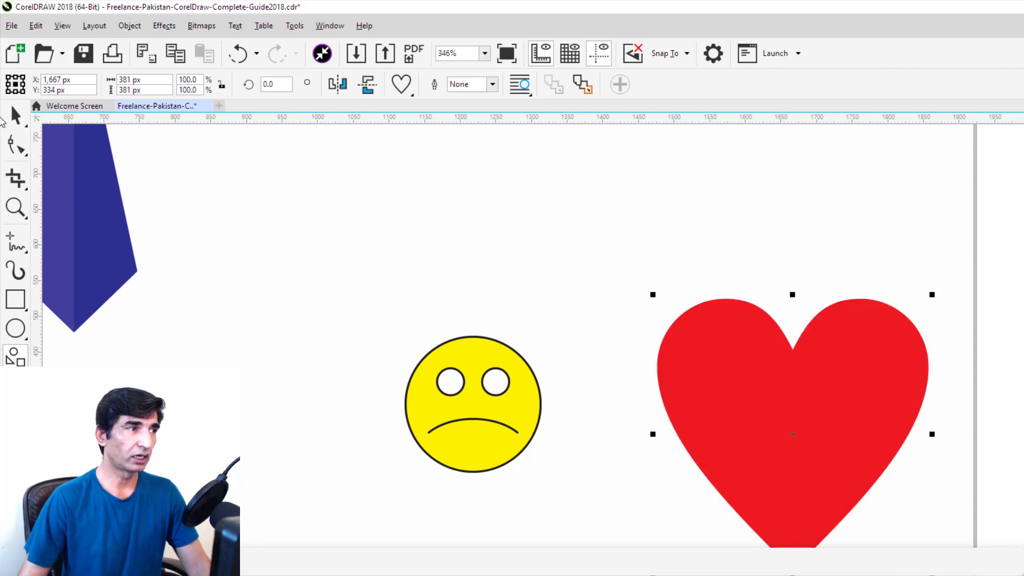
Step: Shrink the red heart, place it above and to the right of the frowning face, and deselect it
{"action": "left_click", "coordinate": [16, 114]}
{"action": "left_click_drag", "start_coordinate": [818, 397], "coordinate": [726, 267]}
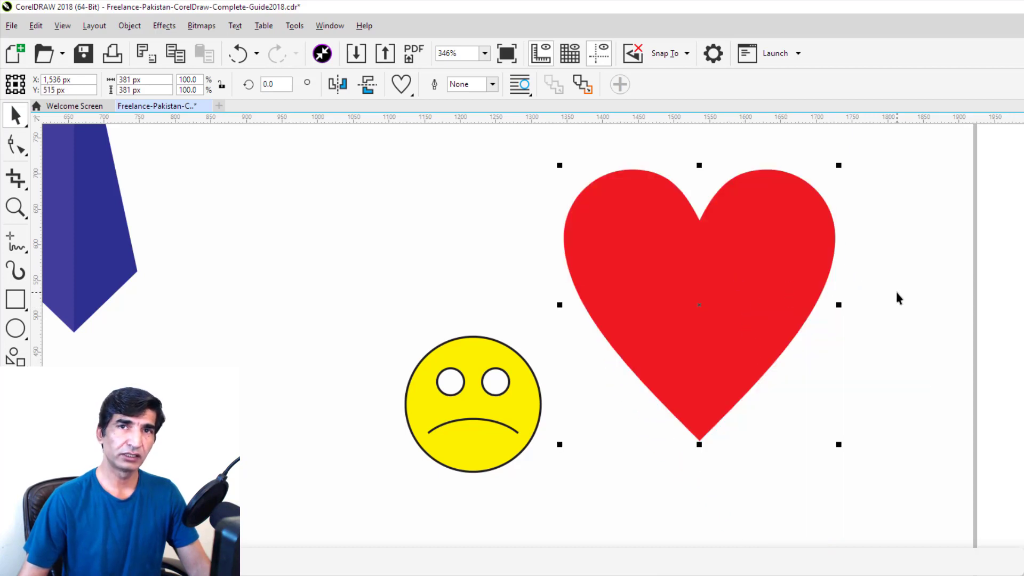
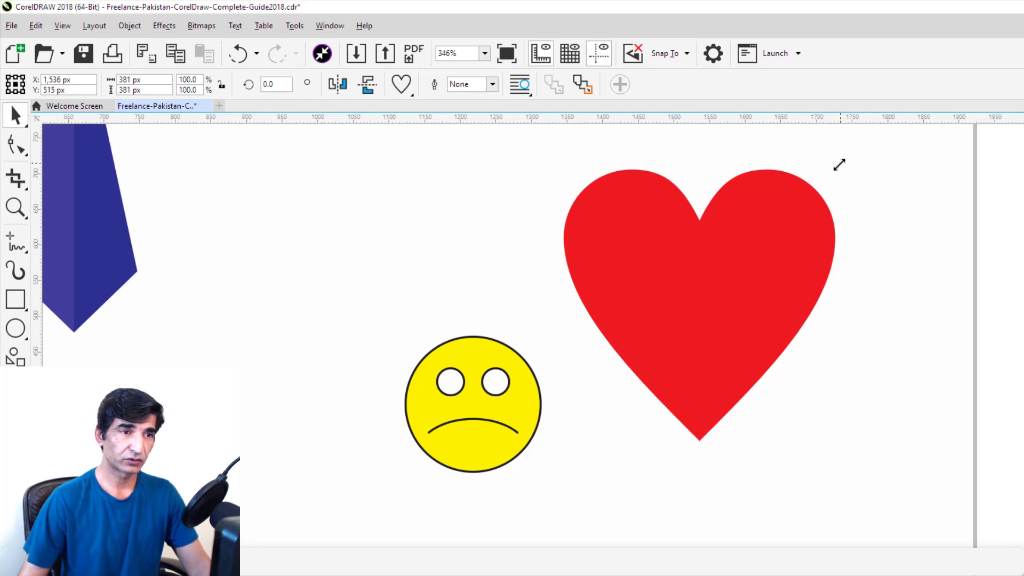
{"action": "left_click_drag", "start_coordinate": [838, 164], "coordinate": [763, 278]}
{"action": "left_click_drag", "start_coordinate": [703, 346], "coordinate": [681, 257]}
{"action": "key", "text": "Escape"}
Step: Draw a lightning bolt about 162 by 413 px to the right of the heart, filled yellow without an outline
{"action": "left_click", "coordinate": [16, 356]}
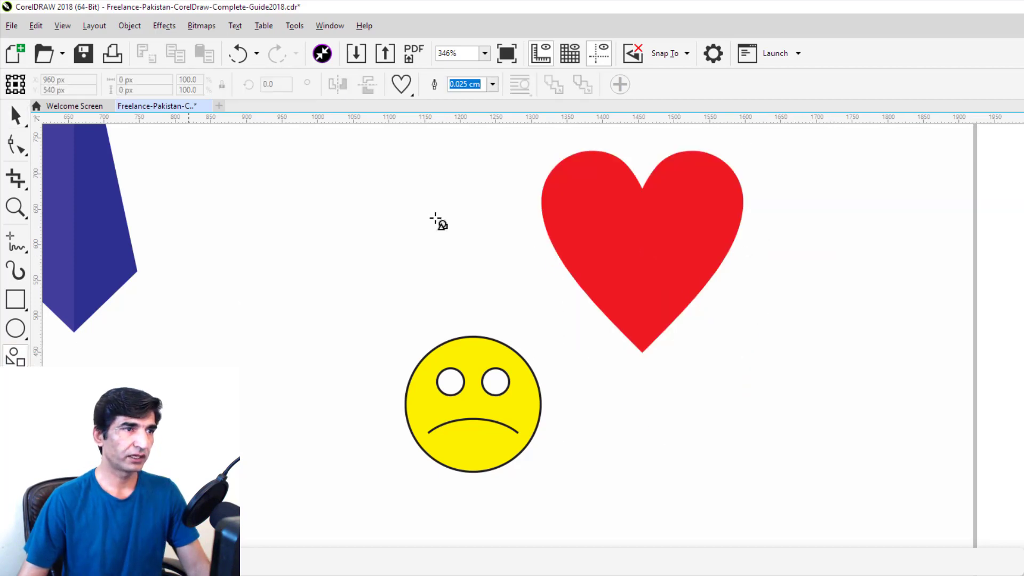
{"action": "left_click", "coordinate": [402, 85]}
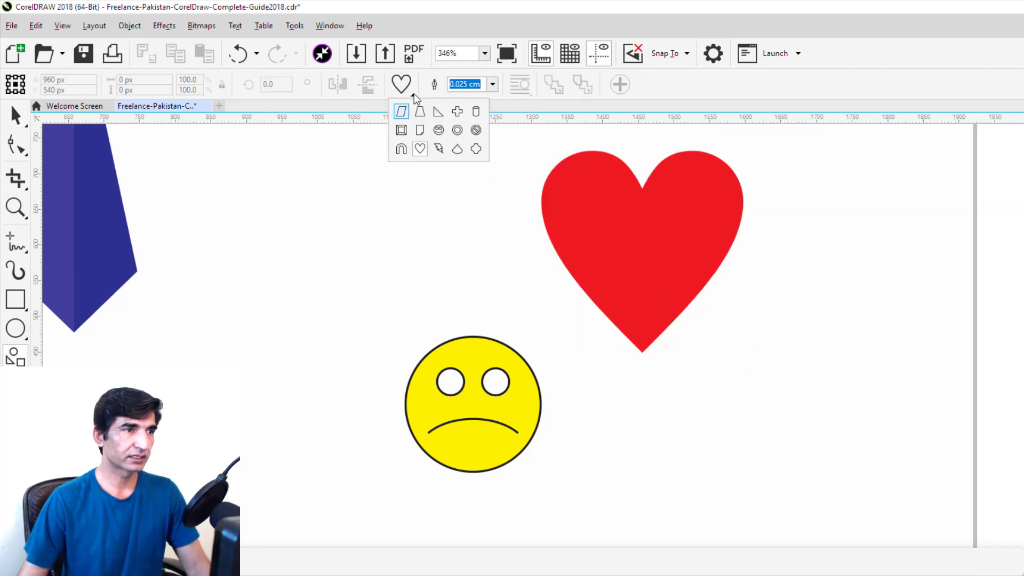
{"action": "left_click", "coordinate": [438, 150]}
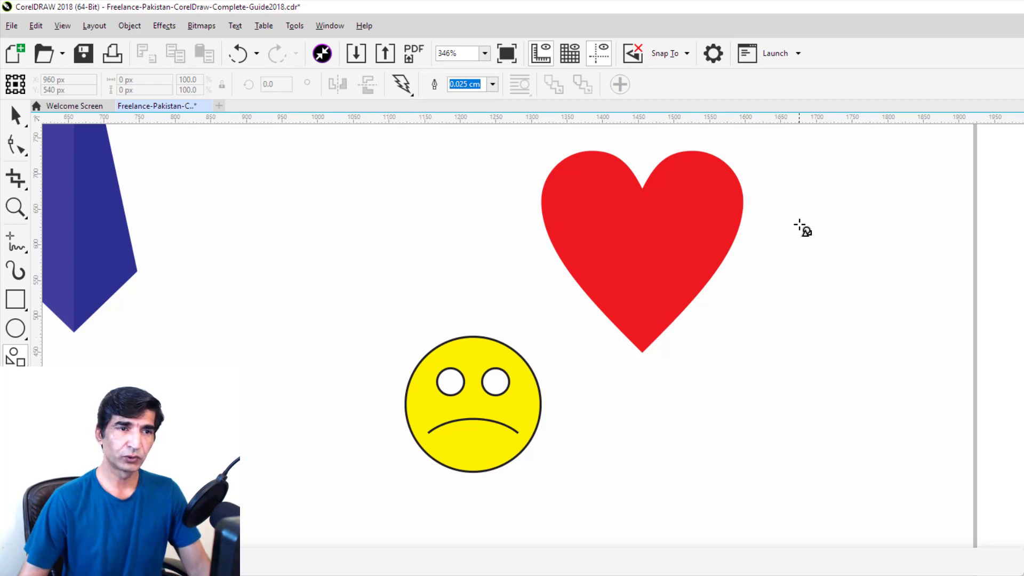
{"action": "left_click_drag", "start_coordinate": [798, 224], "coordinate": [915, 519]}
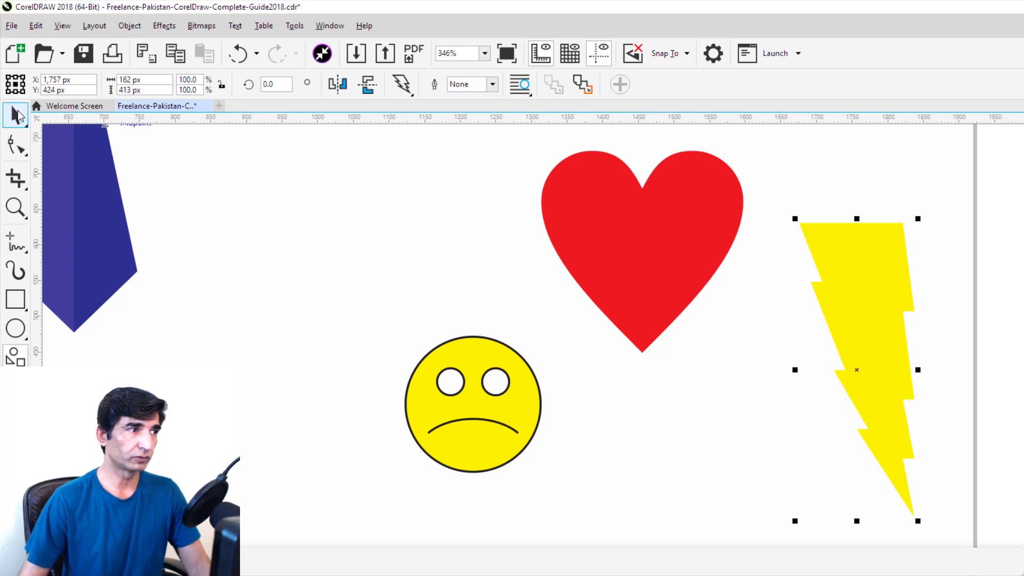
Step: Draw a water drop about 137 by 236 px beside the blue faceted shape, filled light blue without an outline
{"action": "left_click", "coordinate": [403, 85]}
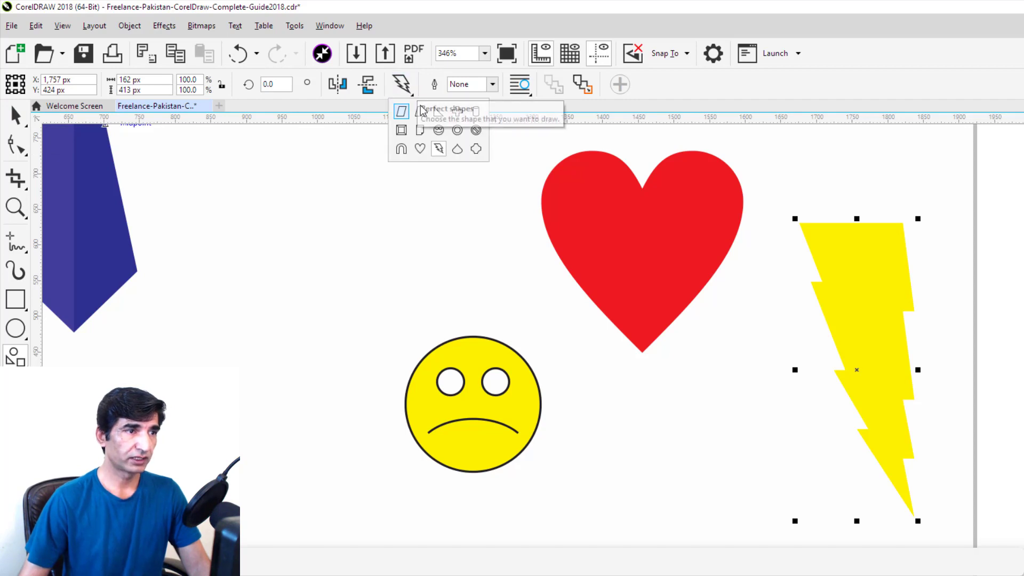
{"action": "left_click", "coordinate": [457, 149]}
{"action": "mouse_move", "coordinate": [244, 183]}
{"action": "left_mouse_down"}
{"action": "mouse_move", "coordinate": [311, 279]}
{"action": "mouse_move", "coordinate": [339, 363]}
{"action": "mouse_move", "coordinate": [333, 357]}
{"action": "mouse_move", "coordinate": [330, 338]}
{"action": "mouse_move", "coordinate": [344, 354]}
{"action": "left_mouse_up"}
{"action": "key", "text": "ctrl"}
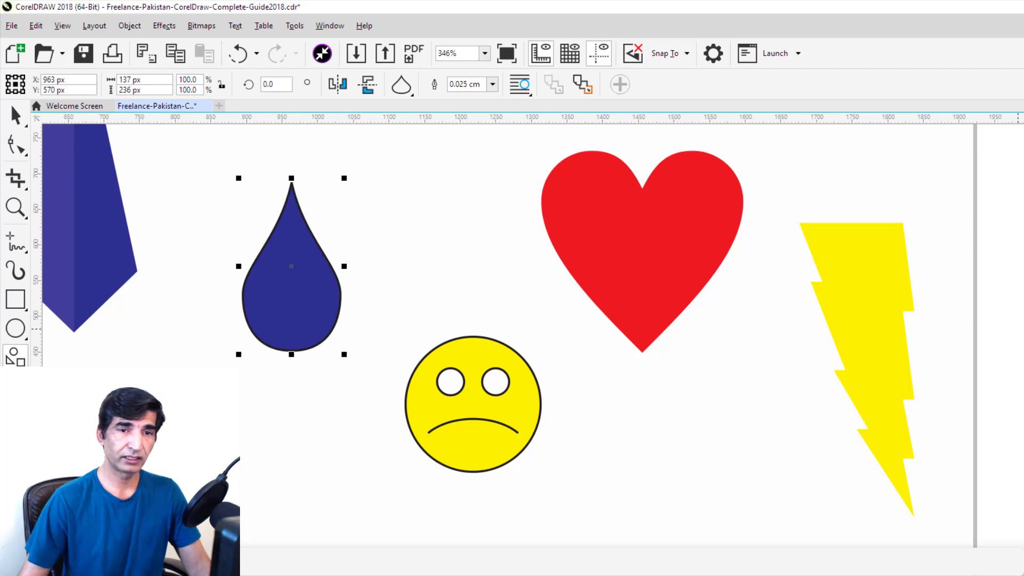
{"action": "left_click", "coordinate": [1023, 329]}
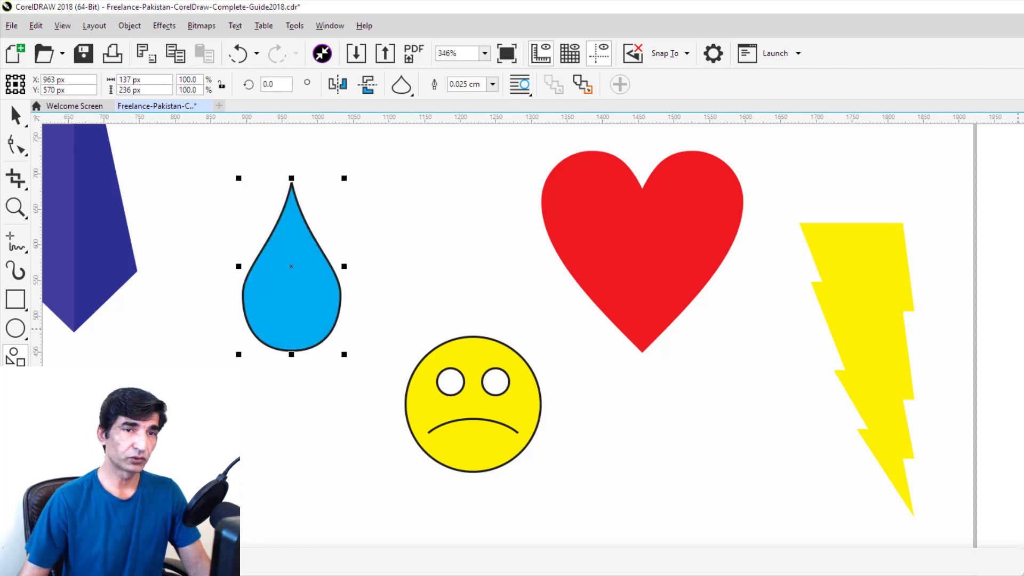
{"action": "right_click", "coordinate": [1023, 128]}
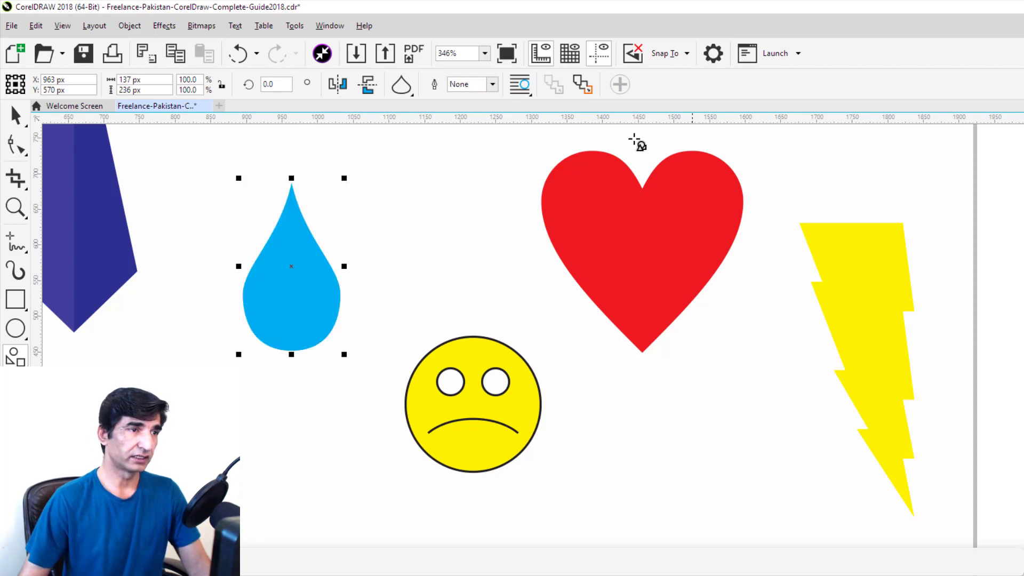
Step: Draw a square with concave corners about 156 px across between the water drop and the heart
{"action": "left_click", "coordinate": [408, 93]}
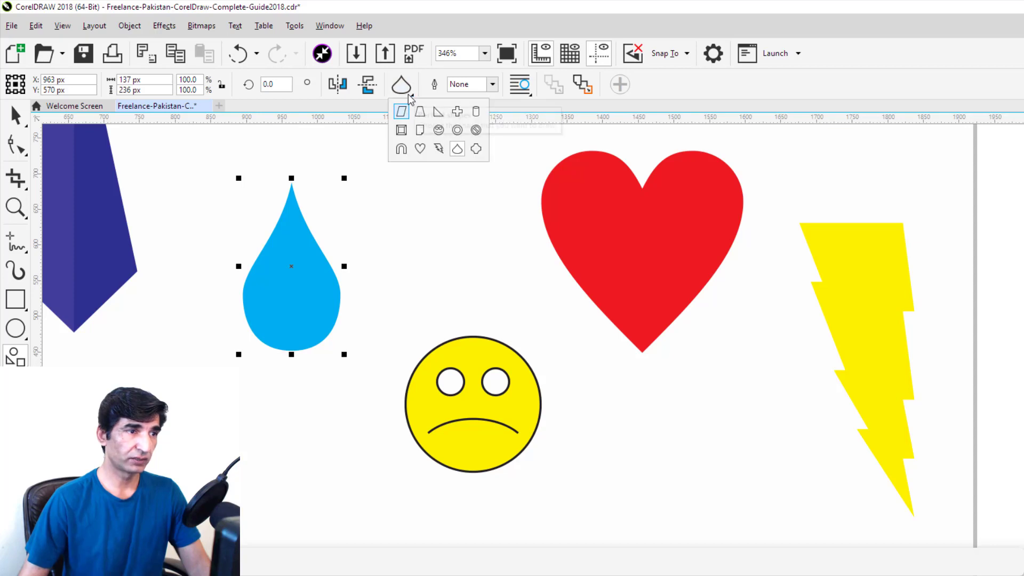
{"action": "left_click", "coordinate": [476, 149]}
{"action": "left_click_drag", "start_coordinate": [405, 187], "coordinate": [516, 297]}
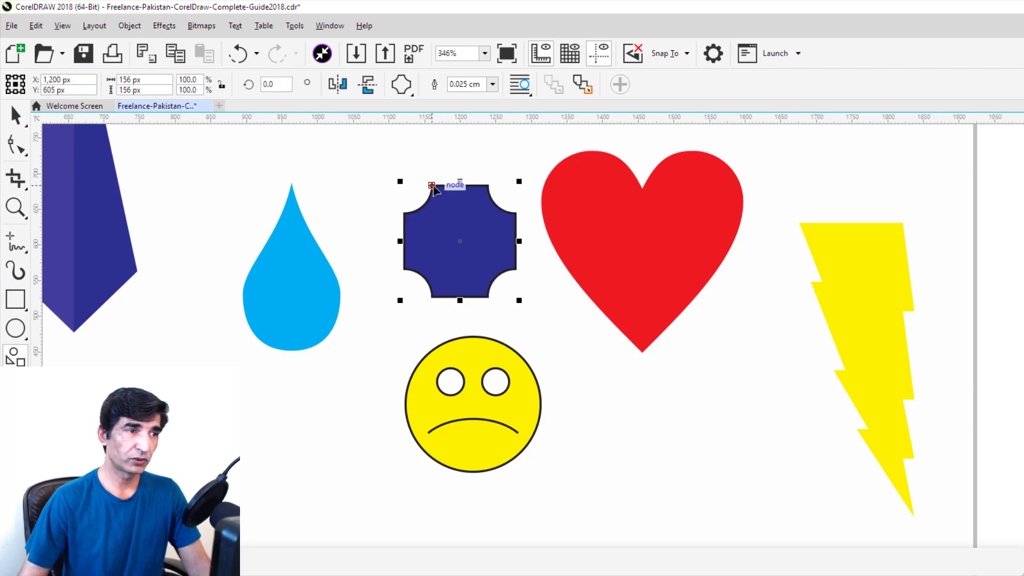
Step: Reshape the blue plaque between the drop and the heart into a four-pointed star and deselect everything
{"action": "left_click_drag", "start_coordinate": [431, 186], "coordinate": [459, 225]}
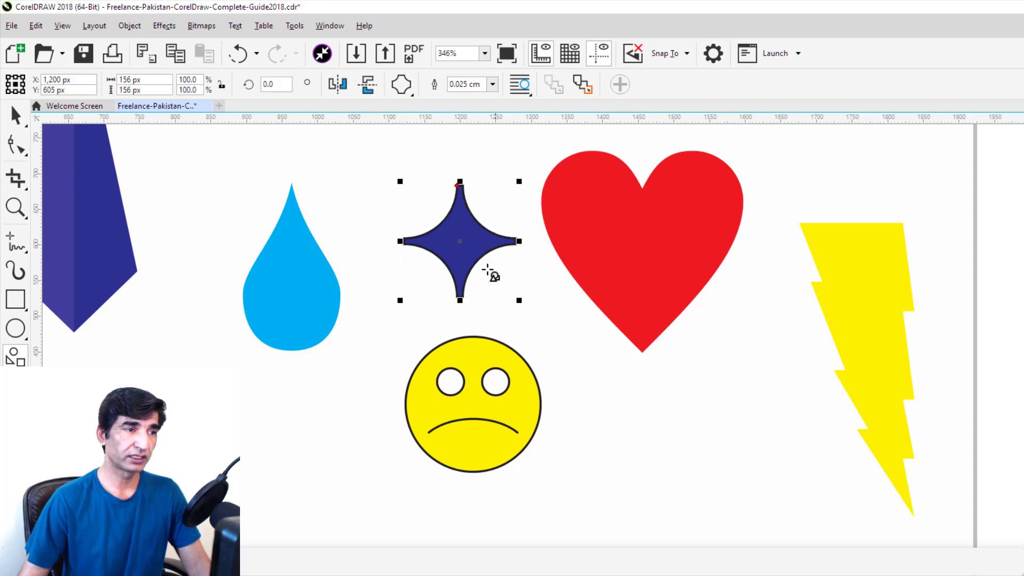
{"action": "left_click", "coordinate": [15, 116]}
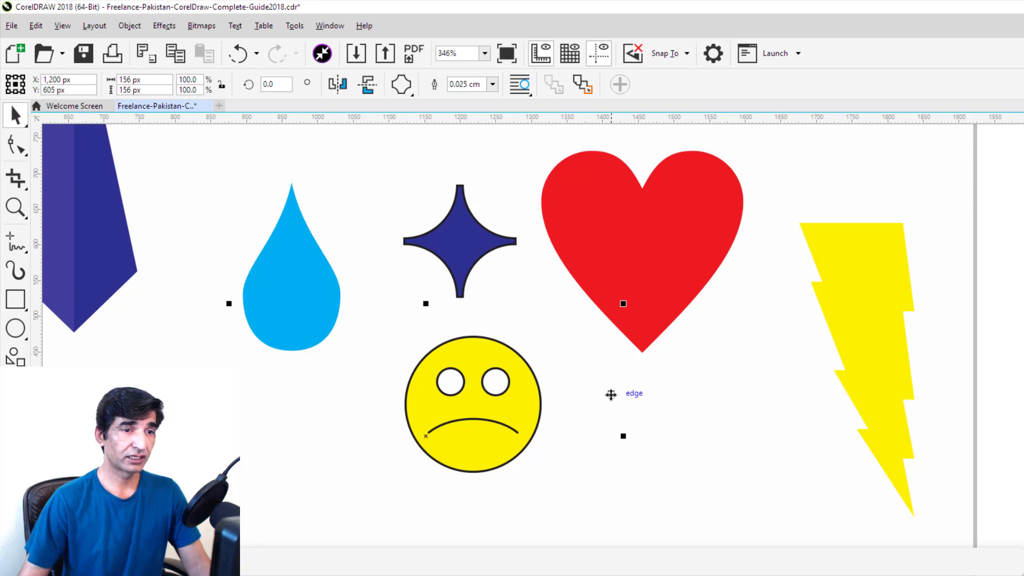
{"action": "left_click", "coordinate": [610, 394]}
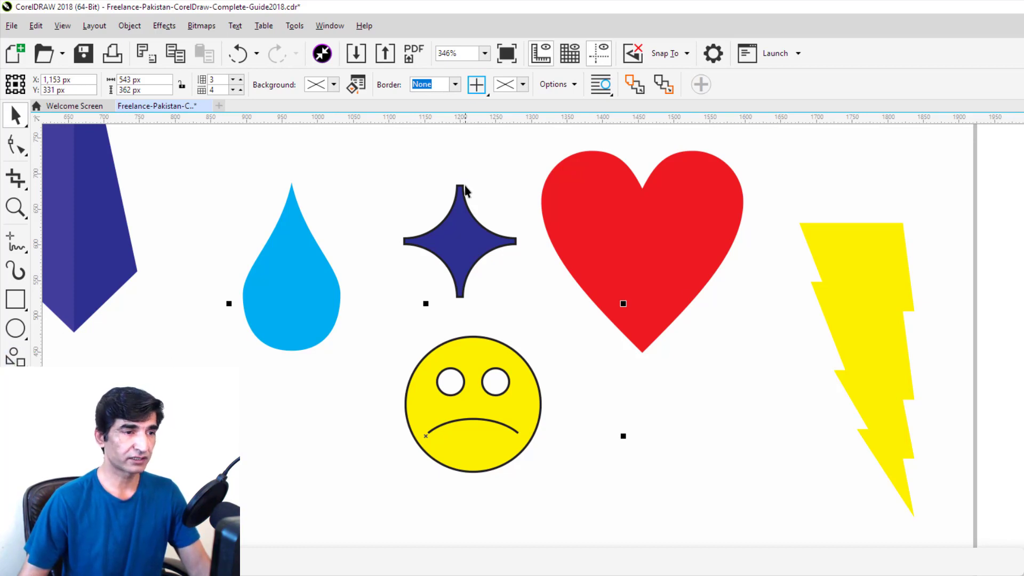
{"action": "left_click", "coordinate": [424, 176]}
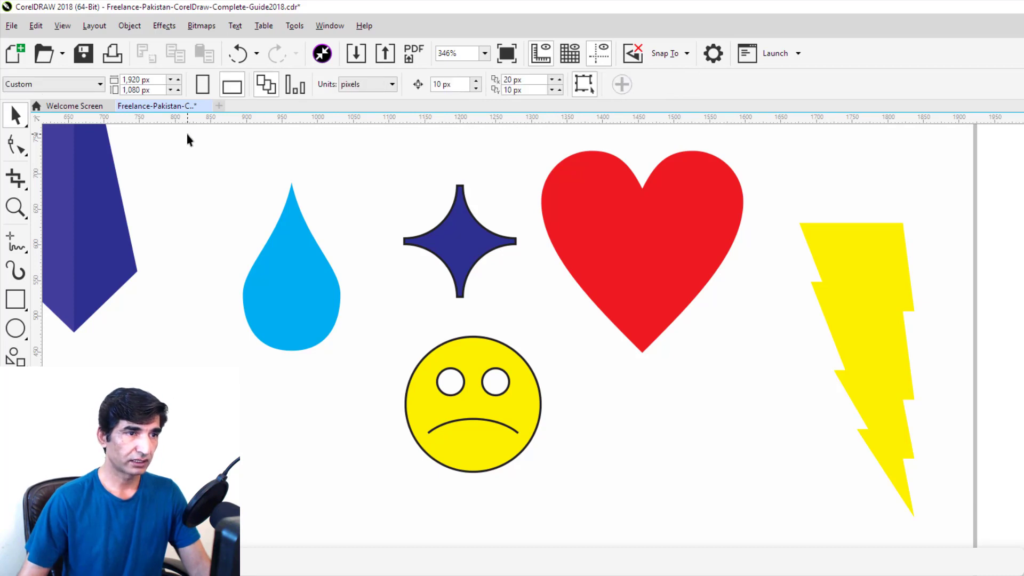
Step: Scale the drop, star, heart, sad face and lightning bolt down together to icon size and deselect them
{"action": "left_click_drag", "start_coordinate": [781, 517], "coordinate": [448, 258]}
{"action": "left_click", "coordinate": [446, 299]}
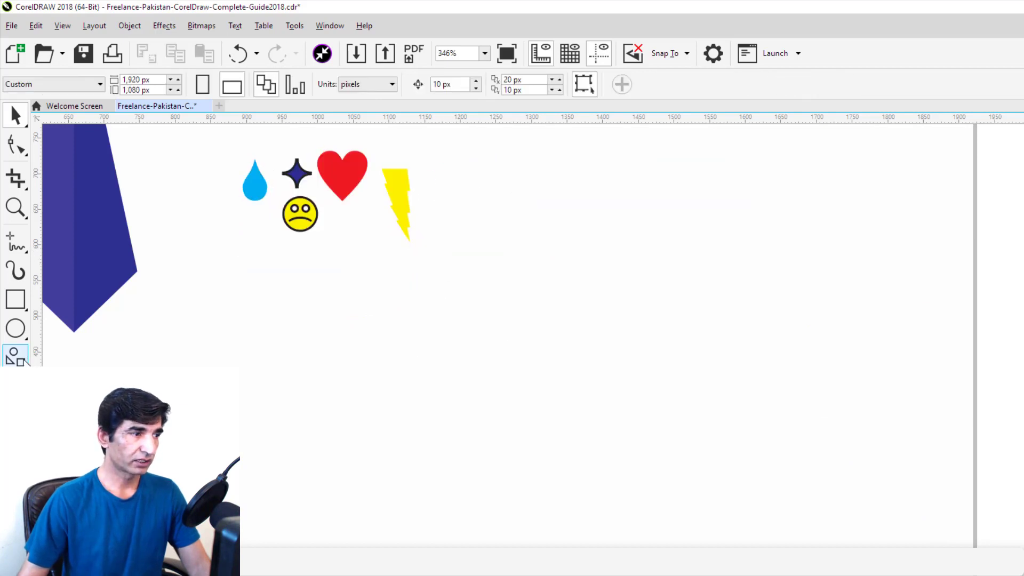
Step: Draw a four-way arrow about 460 by 460 px with the Arrow Shapes tool, in the empty area beside the small icons
{"action": "left_click", "coordinate": [22, 360]}
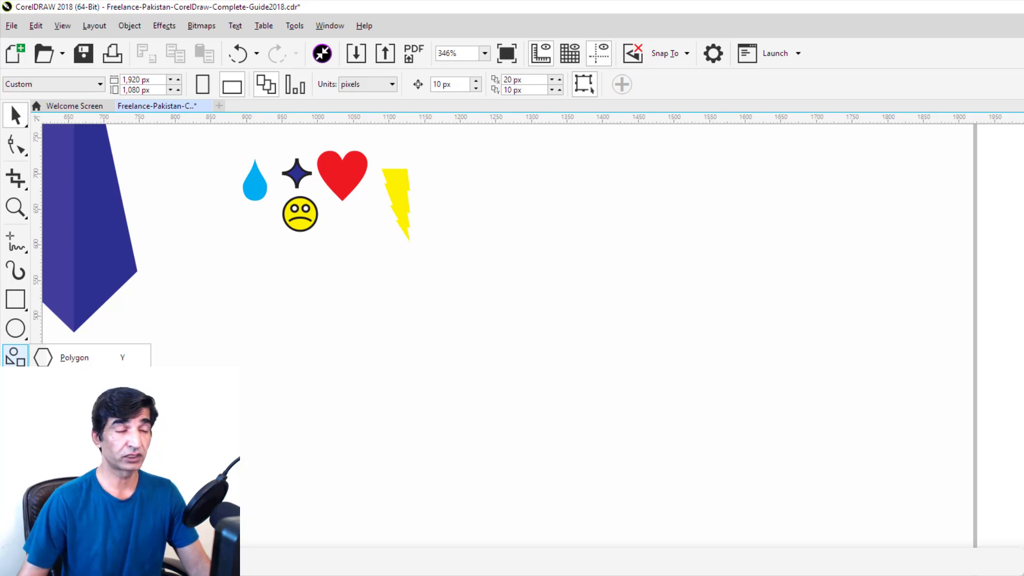
{"action": "left_click", "coordinate": [80, 505]}
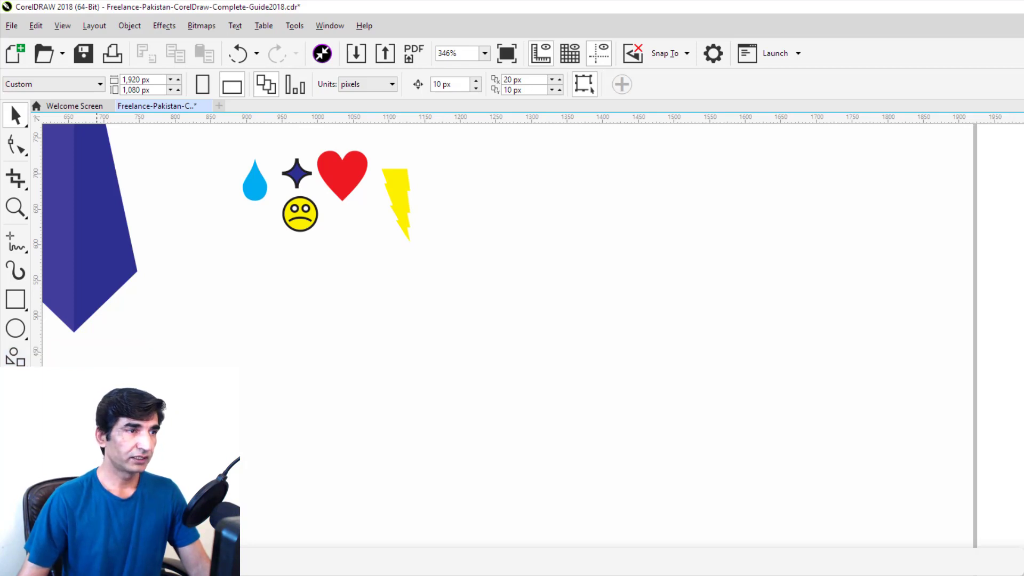
{"action": "left_click", "coordinate": [406, 91]}
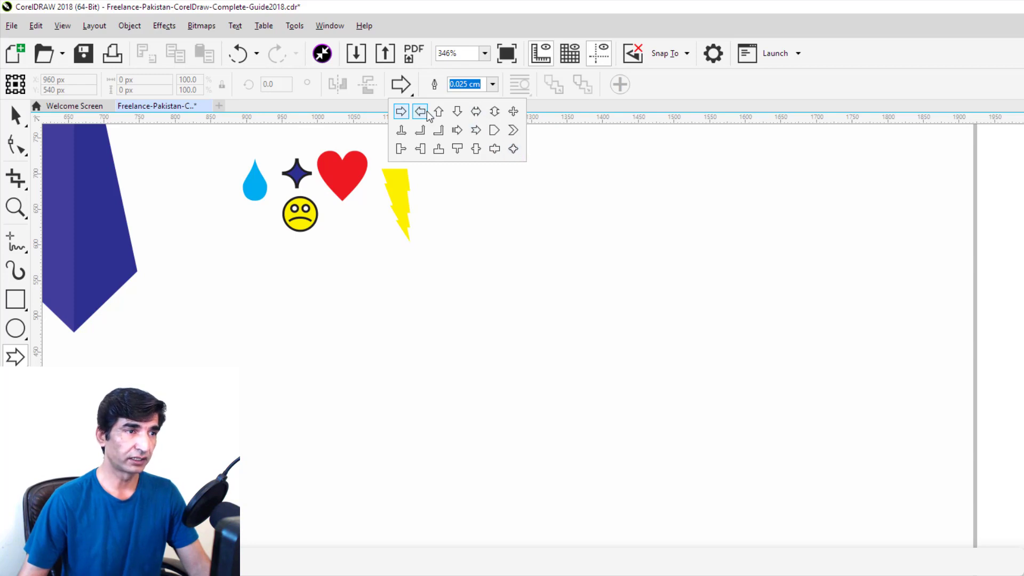
{"action": "left_click", "coordinate": [513, 151]}
{"action": "left_click_drag", "start_coordinate": [491, 203], "coordinate": [824, 467]}
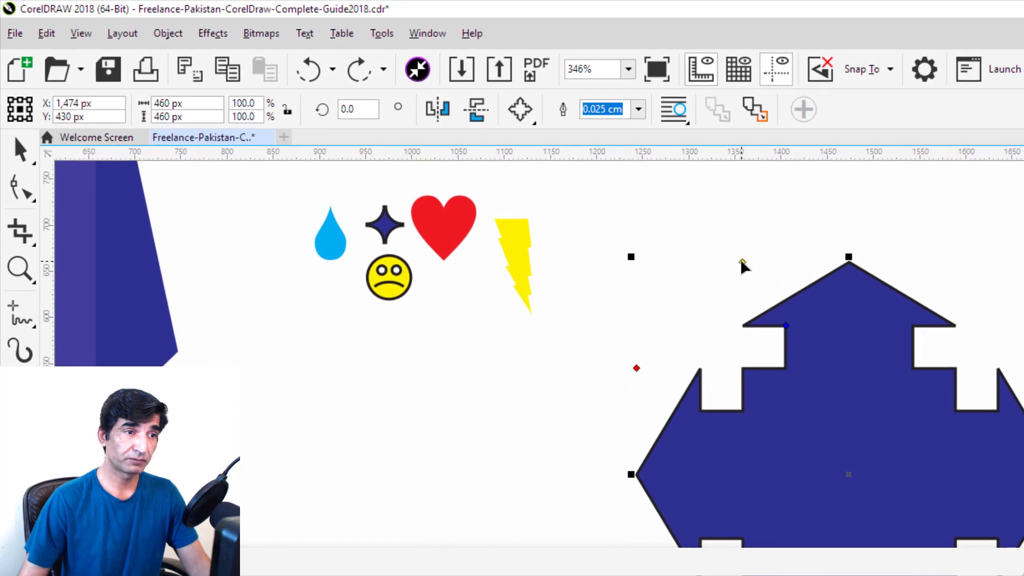
Step: Try narrowing the heads of the four-way arrow to match its shafts and undo the change
{"action": "left_click_drag", "start_coordinate": [747, 265], "coordinate": [826, 575]}
{"action": "left_click_drag", "start_coordinate": [765, 544], "coordinate": [819, 519]}
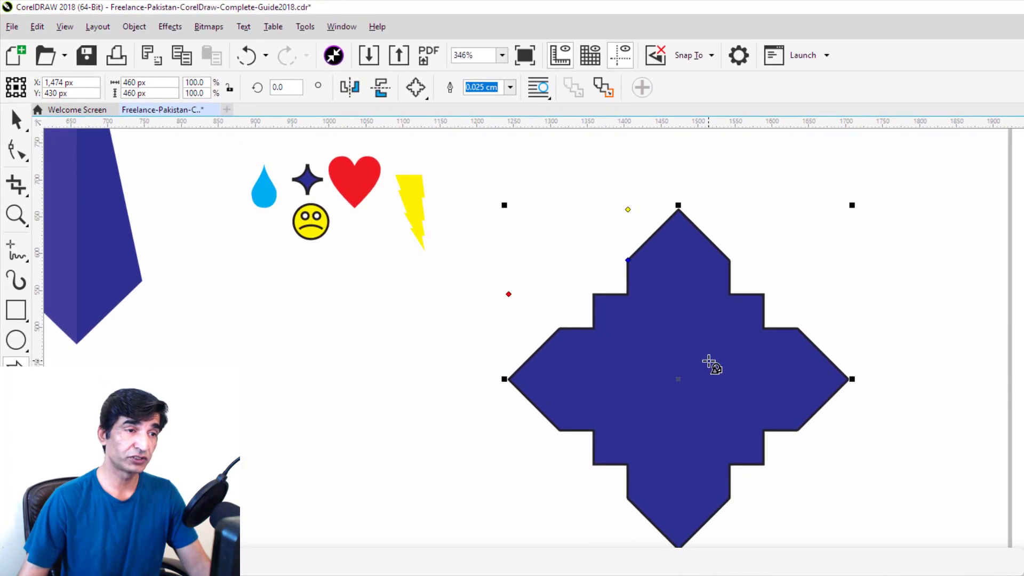
{"action": "key", "text": "ctrl+z"}
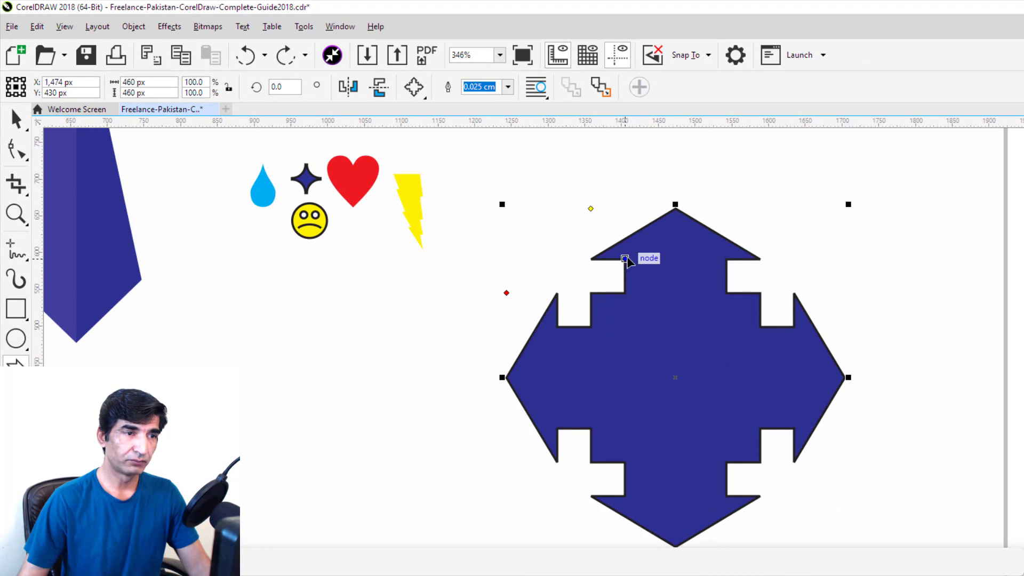
Step: Reshape the four-way arrow into a notched octagon by widening its shafts and enlarging its central block
{"action": "left_click_drag", "start_coordinate": [627, 259], "coordinate": [629, 287]}
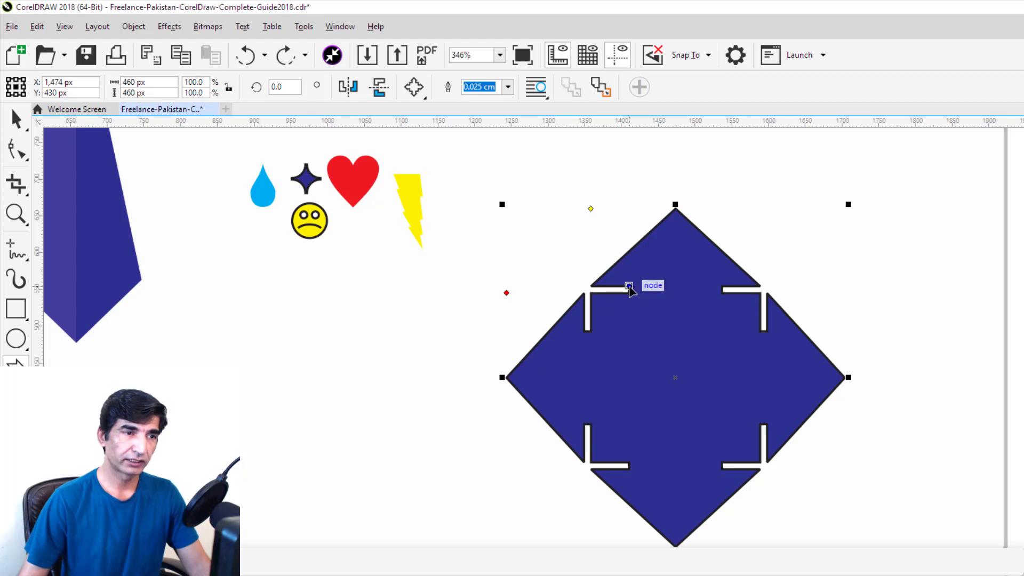
{"action": "left_click_drag", "start_coordinate": [629, 286], "coordinate": [590, 251]}
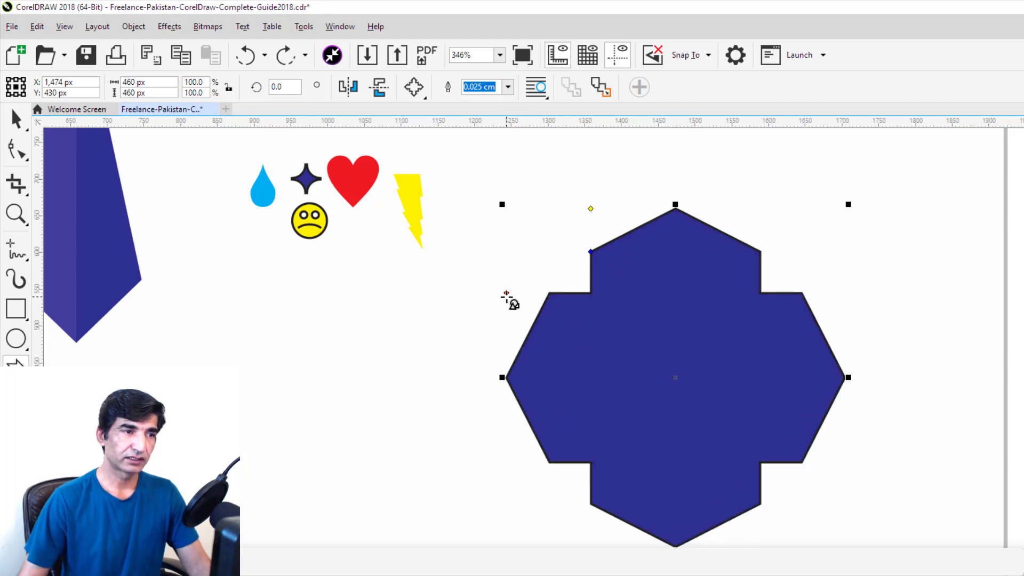
{"action": "left_click_drag", "start_coordinate": [507, 293], "coordinate": [468, 266]}
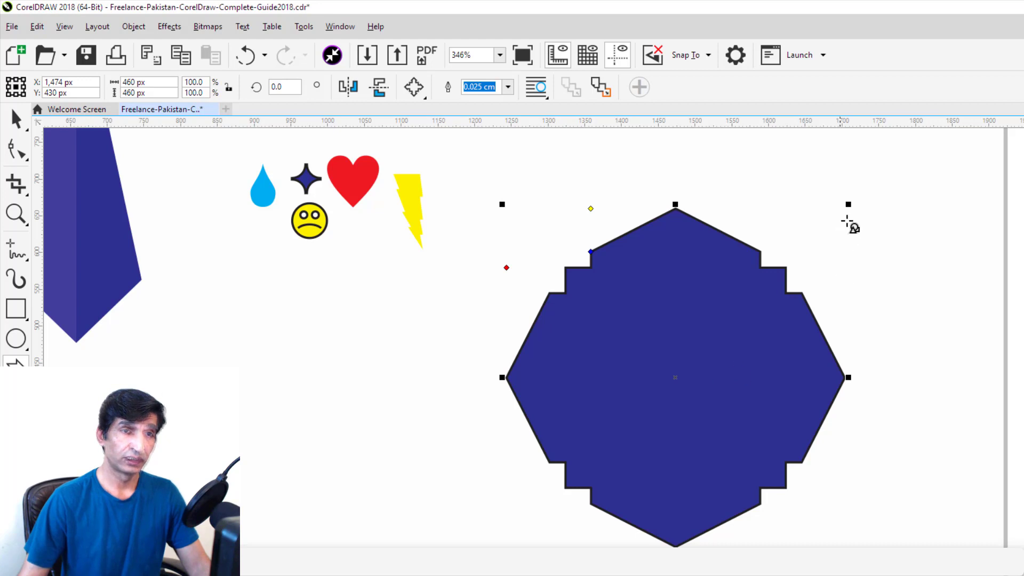
Step: Scale the notched arrow shape down to about 165 by 165 px and move it beside the yellow lightning bolt
{"action": "key", "text": "ctrl+z"}
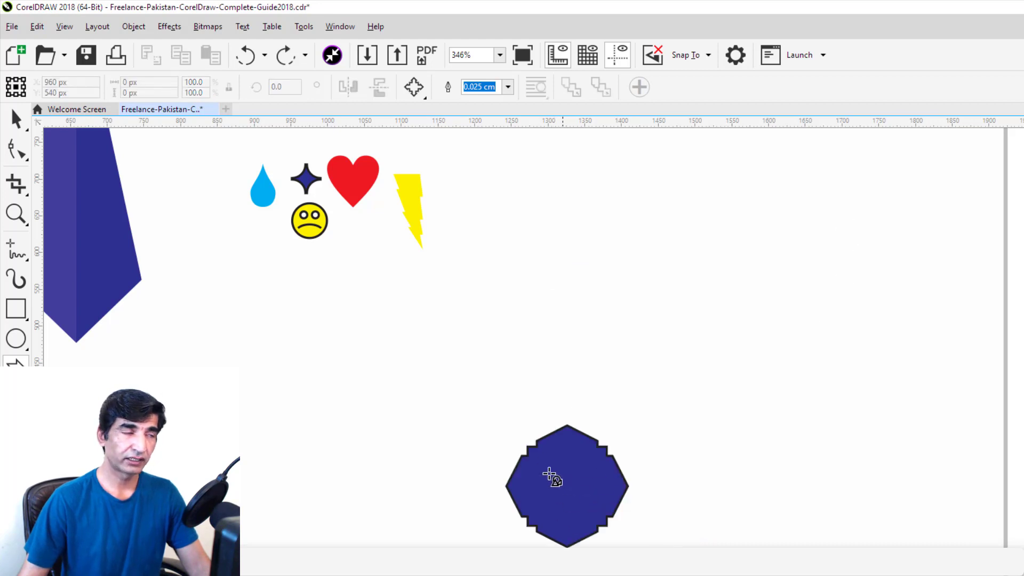
{"action": "left_click", "coordinate": [26, 125]}
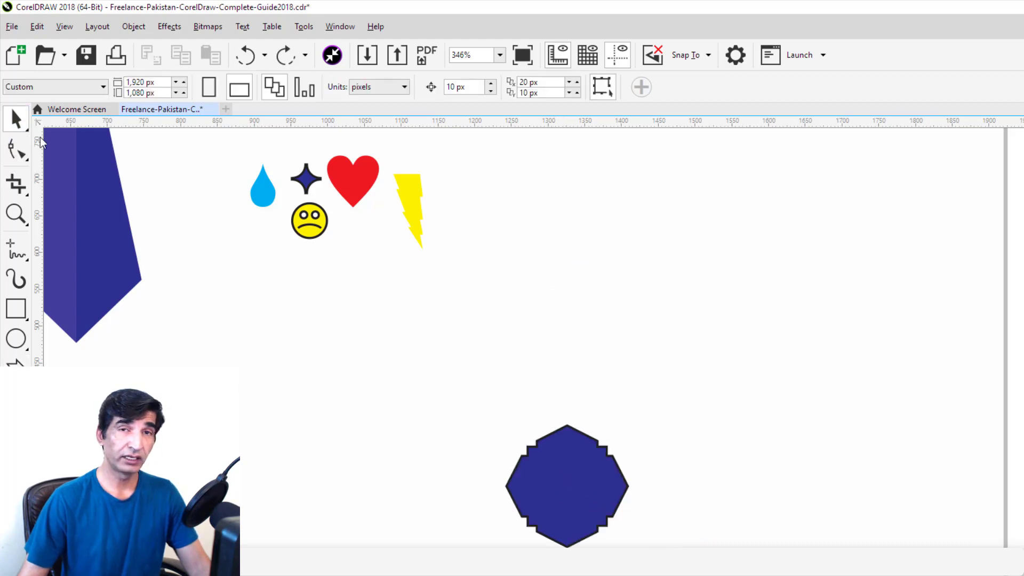
{"action": "left_click", "coordinate": [577, 503]}
{"action": "left_click_drag", "start_coordinate": [578, 503], "coordinate": [523, 240]}
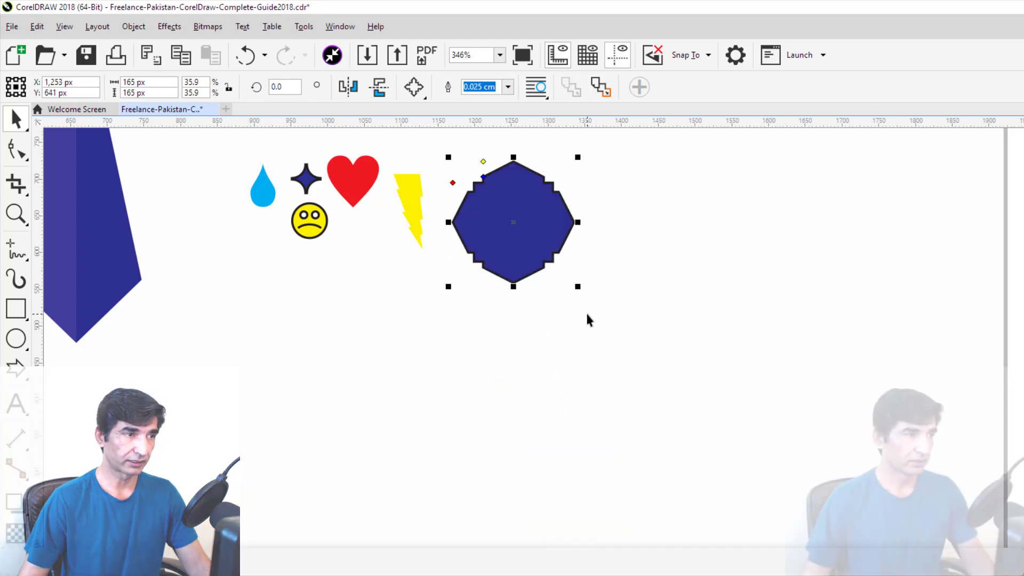
{"action": "left_click", "coordinate": [586, 315]}
Step: Draw a parallelogram about 237 by 324 px with the Flowchart Shapes tool, away from the notched arrow shape
{"action": "left_click", "coordinate": [18, 369]}
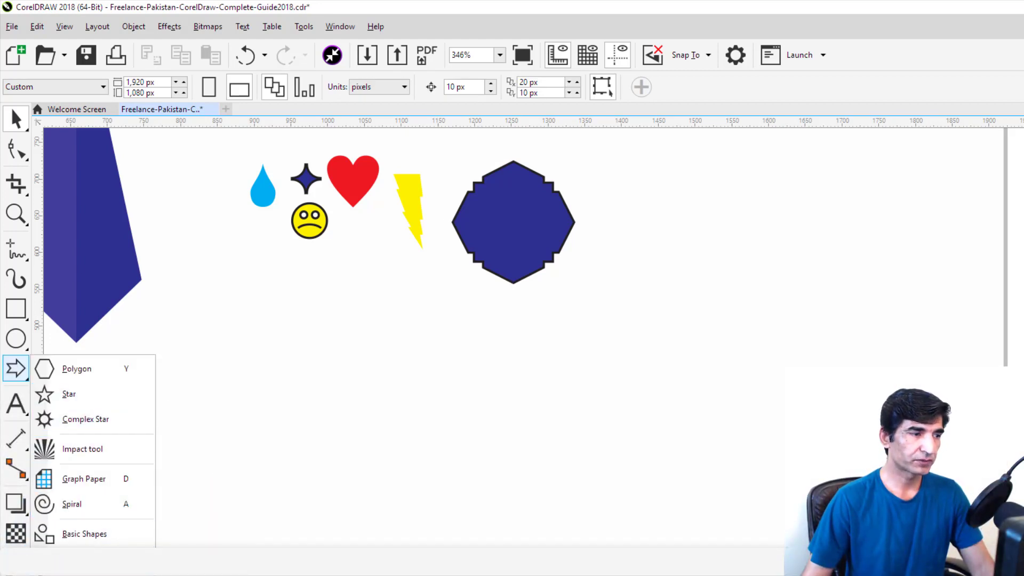
{"action": "left_click", "coordinate": [84, 533]}
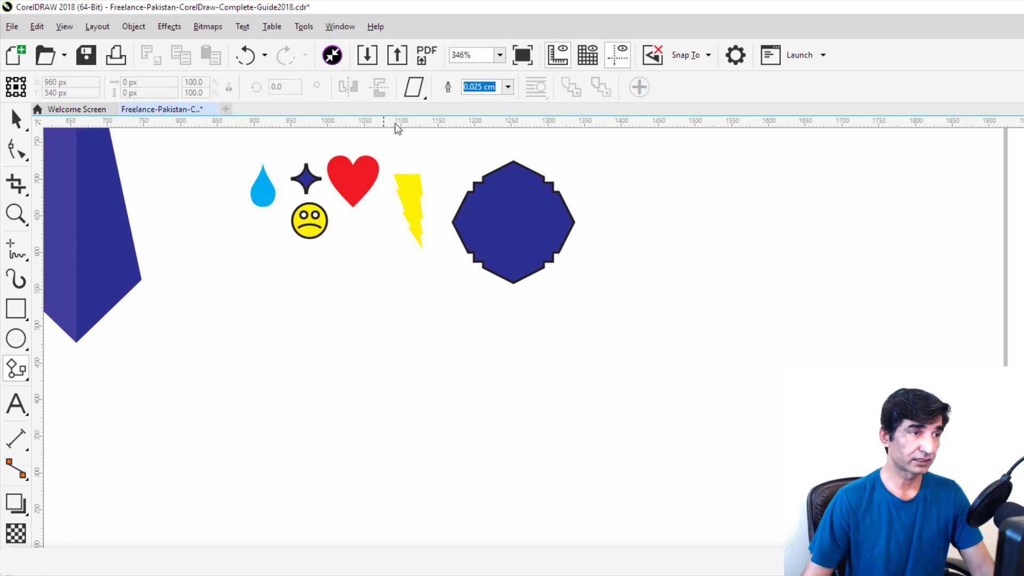
{"action": "left_click", "coordinate": [414, 87]}
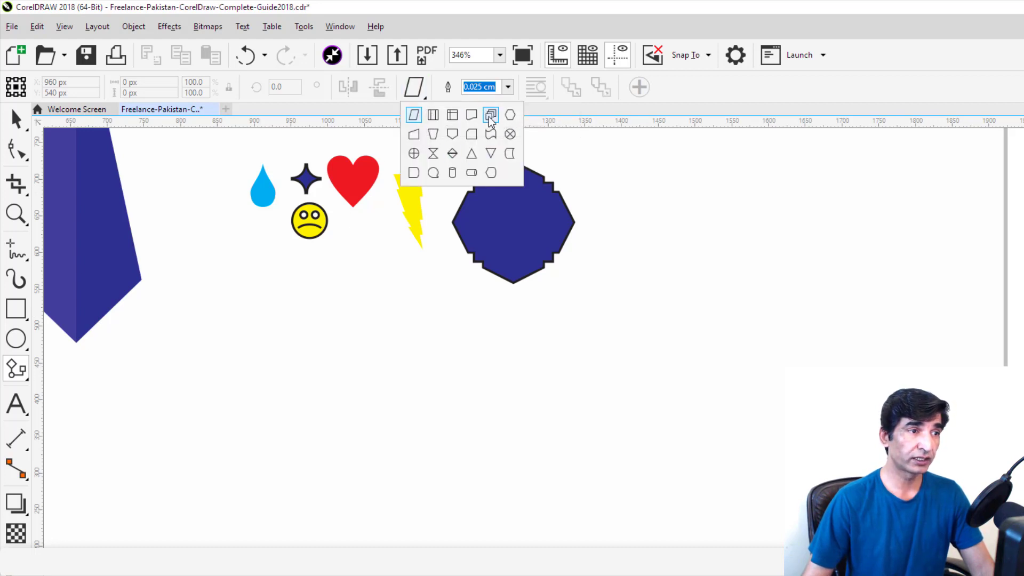
{"action": "left_click", "coordinate": [686, 173]}
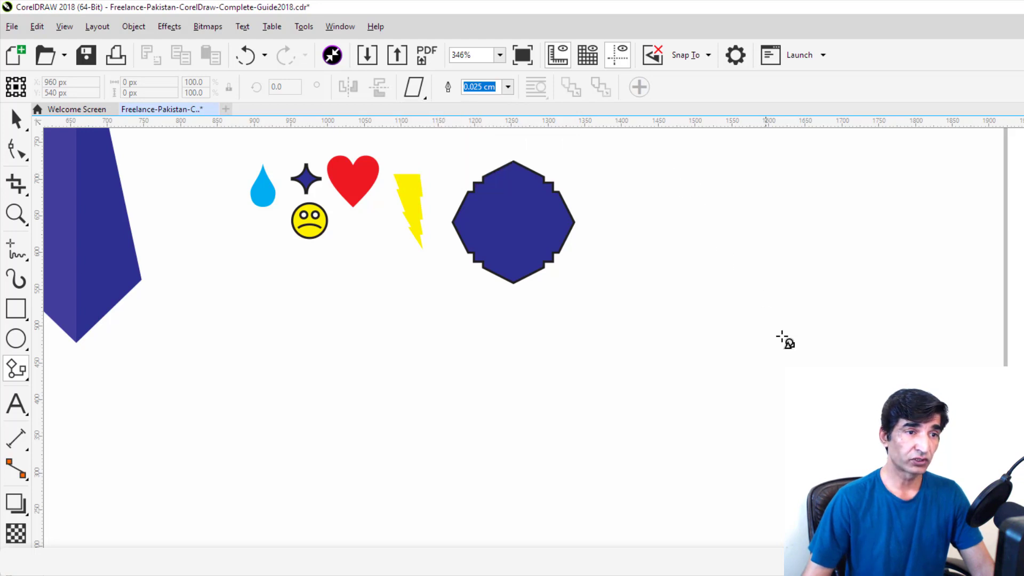
{"action": "left_click_drag", "start_coordinate": [666, 185], "coordinate": [805, 360]}
{"action": "left_click_drag", "start_coordinate": [805, 184], "coordinate": [843, 181]}
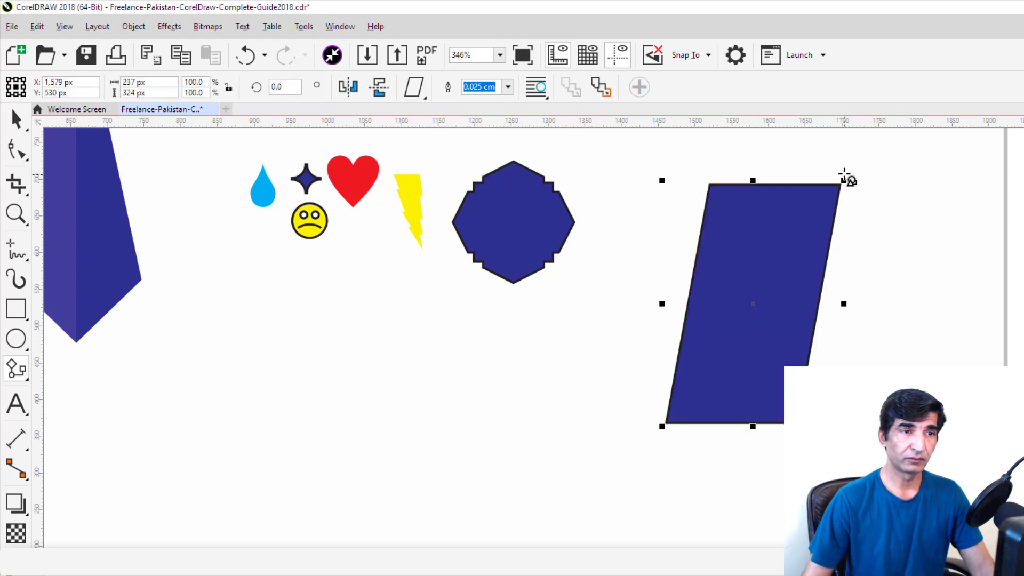
Step: Draw the flowchart rectangle with two inner dividing lines, about 321 by 335 px, and fill it light blue after trying red
{"action": "left_click", "coordinate": [411, 96]}
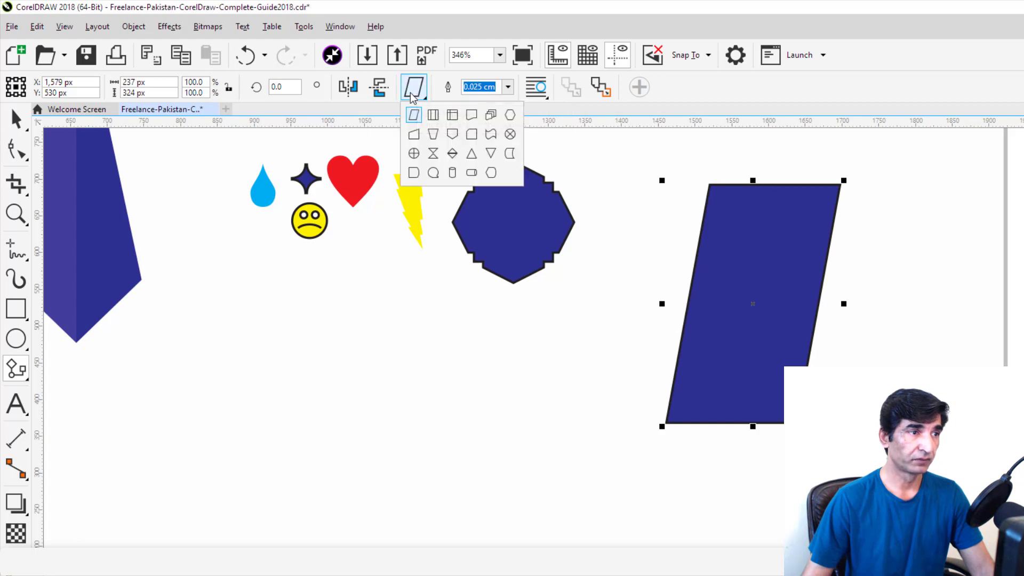
{"action": "left_click", "coordinate": [453, 115]}
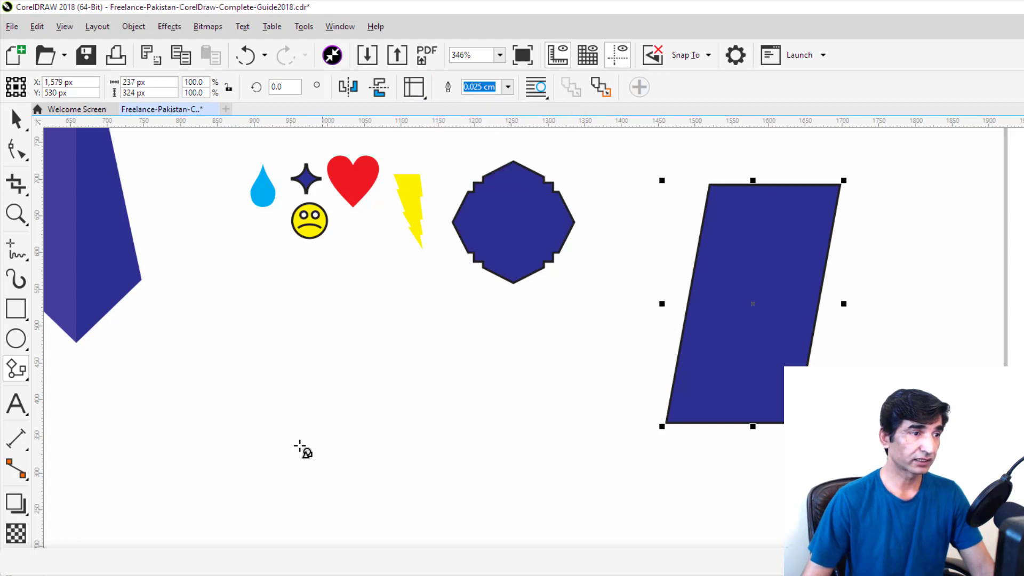
{"action": "left_click_drag", "start_coordinate": [255, 341], "coordinate": [484, 549]}
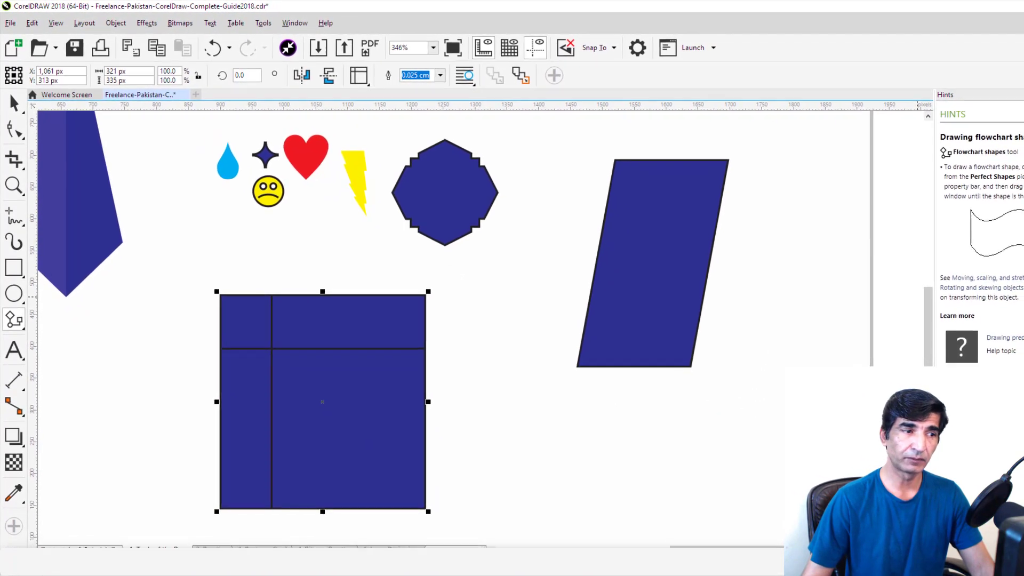
{"action": "left_click", "coordinate": [1023, 303]}
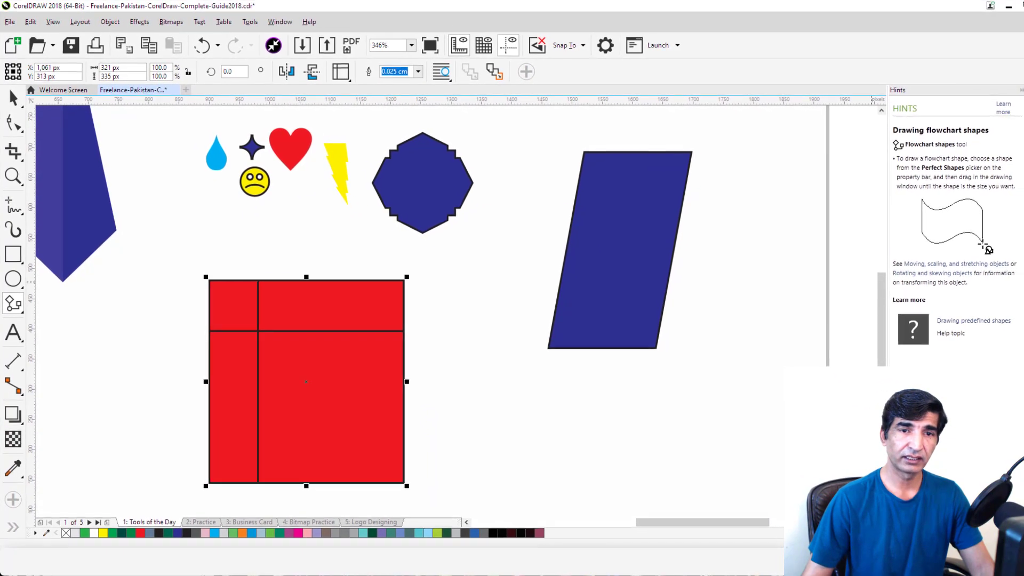
{"action": "left_click", "coordinate": [1021, 241]}
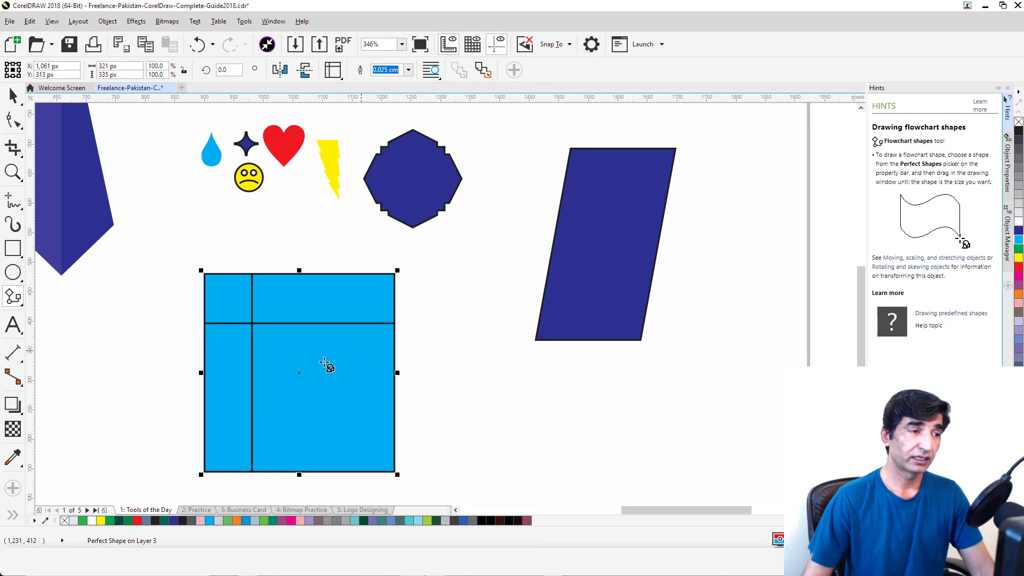
Step: Delete the two flowchart shapes and the notched arrow shape from the page
{"action": "key", "text": "shift+F4"}
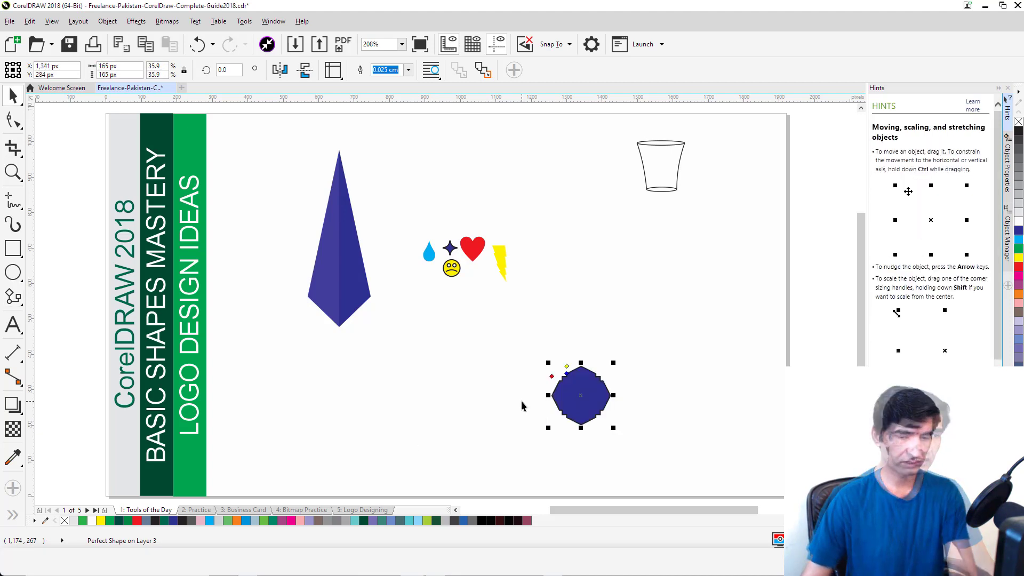
{"action": "key", "text": "Delete"}
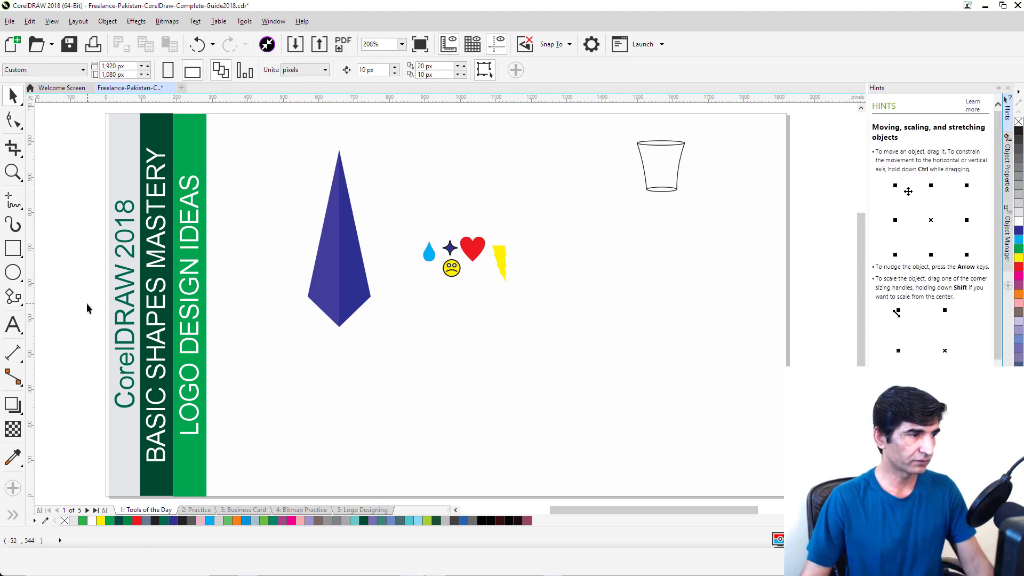
Step: Draw a folded ribbon about 623 by 199 px with the Banner Shapes tool below the icons and narrow its central panel
{"action": "left_click", "coordinate": [19, 303]}
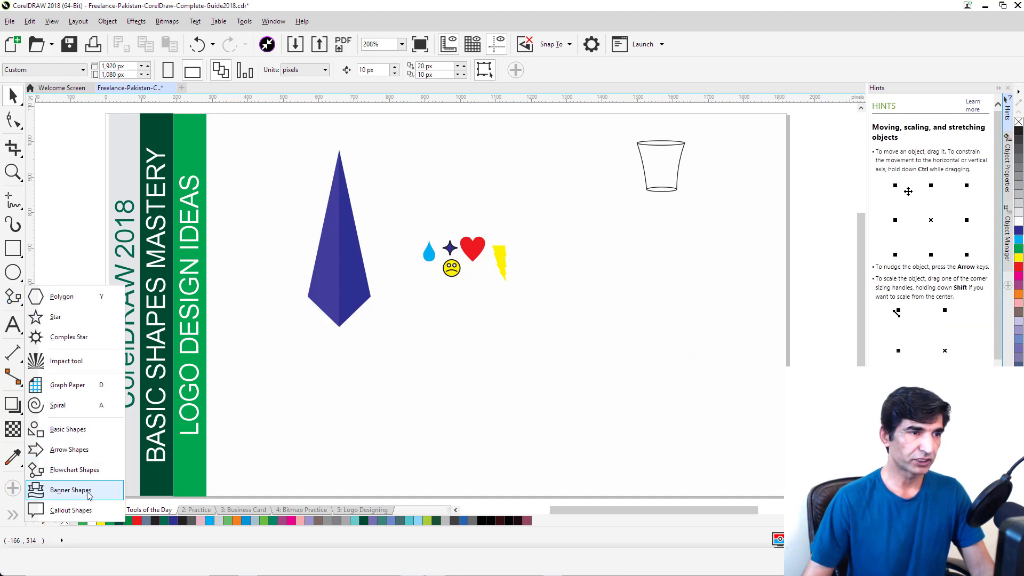
{"action": "left_click", "coordinate": [70, 490]}
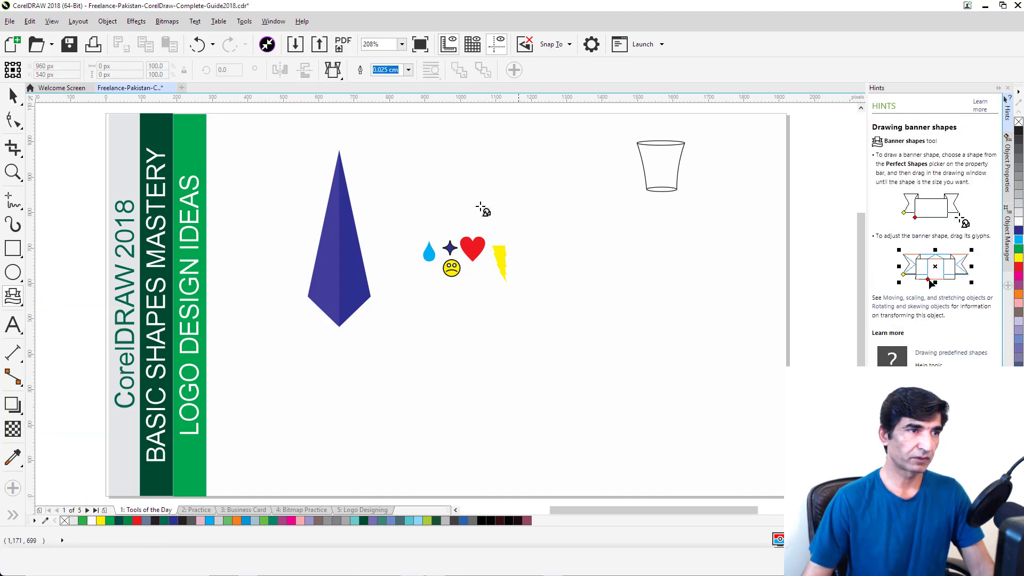
{"action": "left_click", "coordinate": [332, 69]}
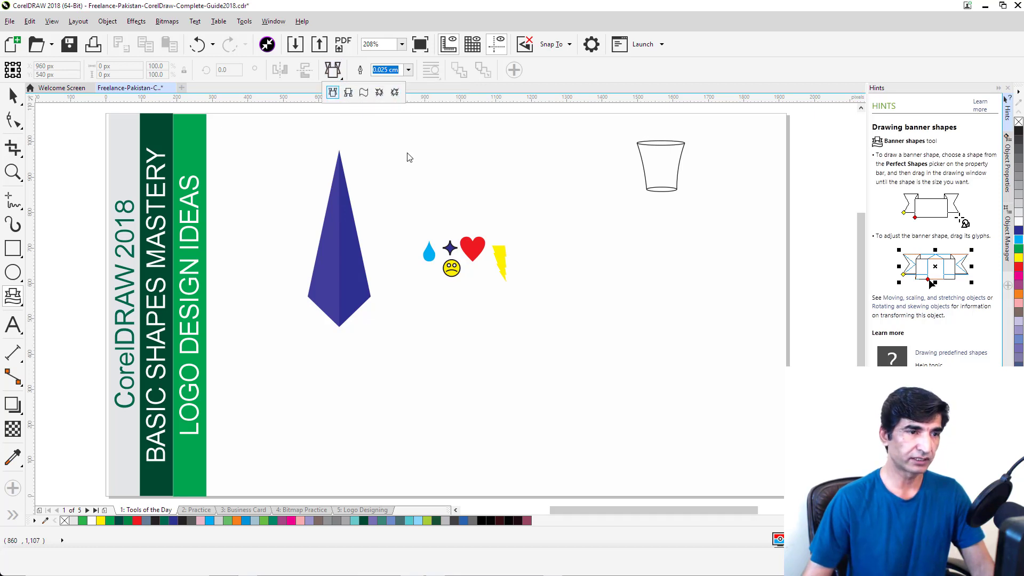
{"action": "left_click", "coordinate": [483, 316]}
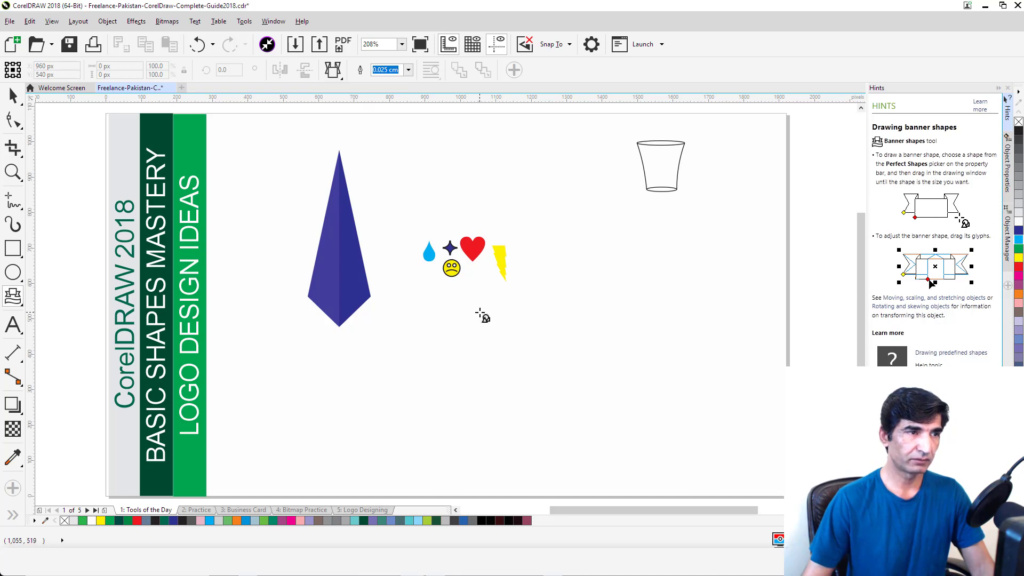
{"action": "left_click_drag", "start_coordinate": [479, 311], "coordinate": [698, 380]}
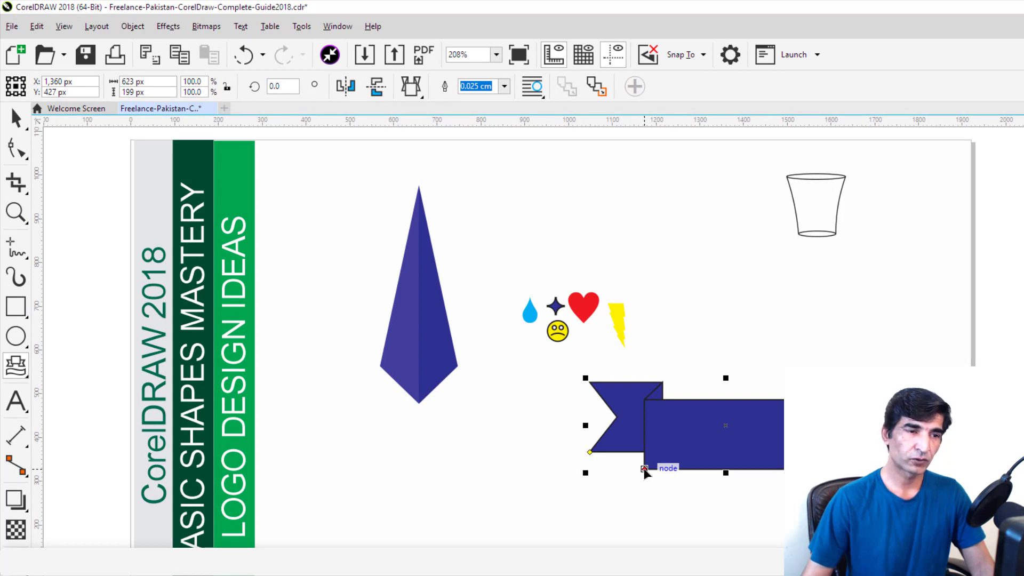
{"action": "left_click_drag", "start_coordinate": [644, 470], "coordinate": [674, 467]}
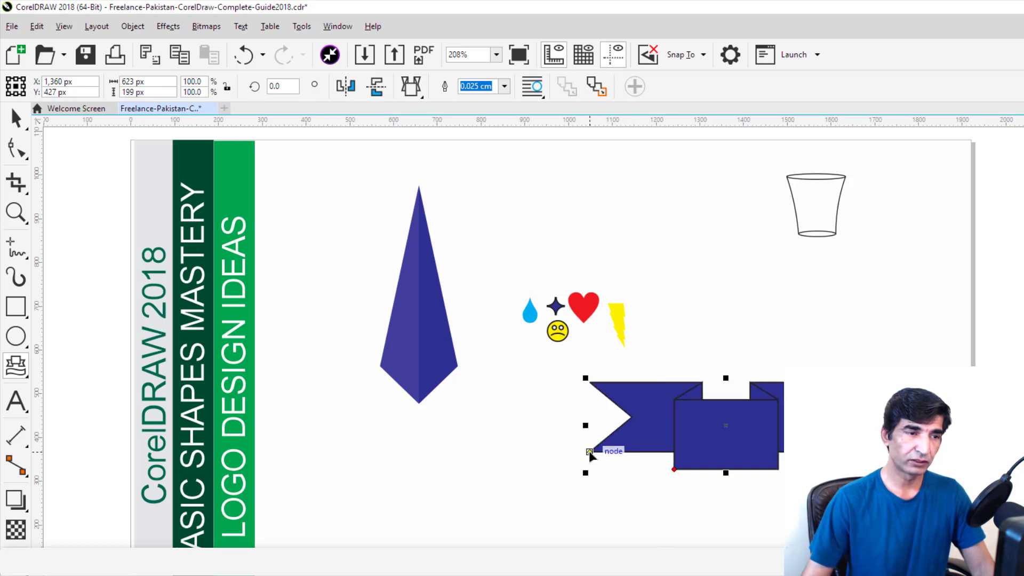
Step: Adjust the ribbon banner's fold depth, stretch it to about 849 px wide, and widen its central panel
{"action": "left_click_drag", "start_coordinate": [588, 451], "coordinate": [566, 372]}
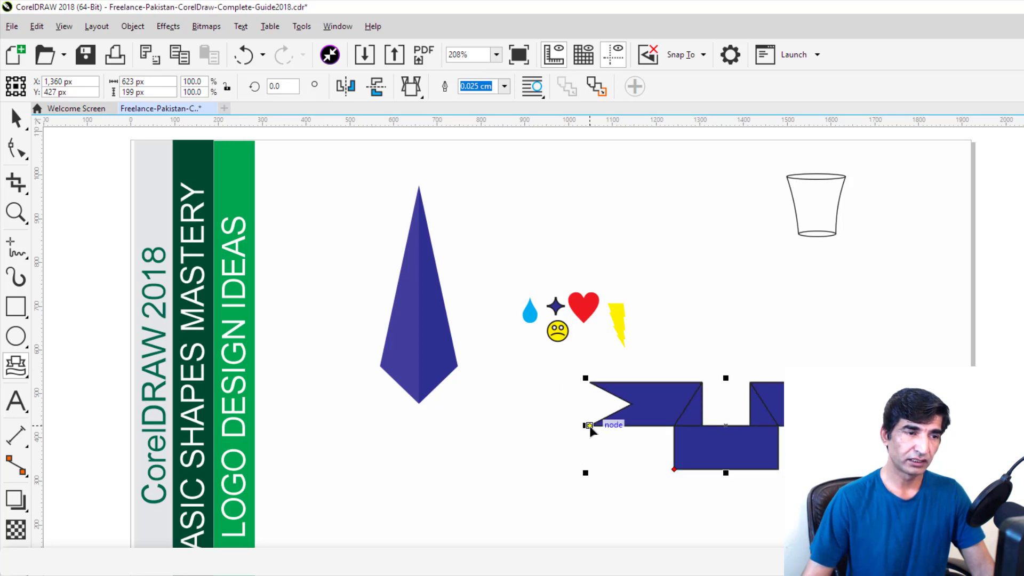
{"action": "left_click_drag", "start_coordinate": [588, 426], "coordinate": [590, 436]}
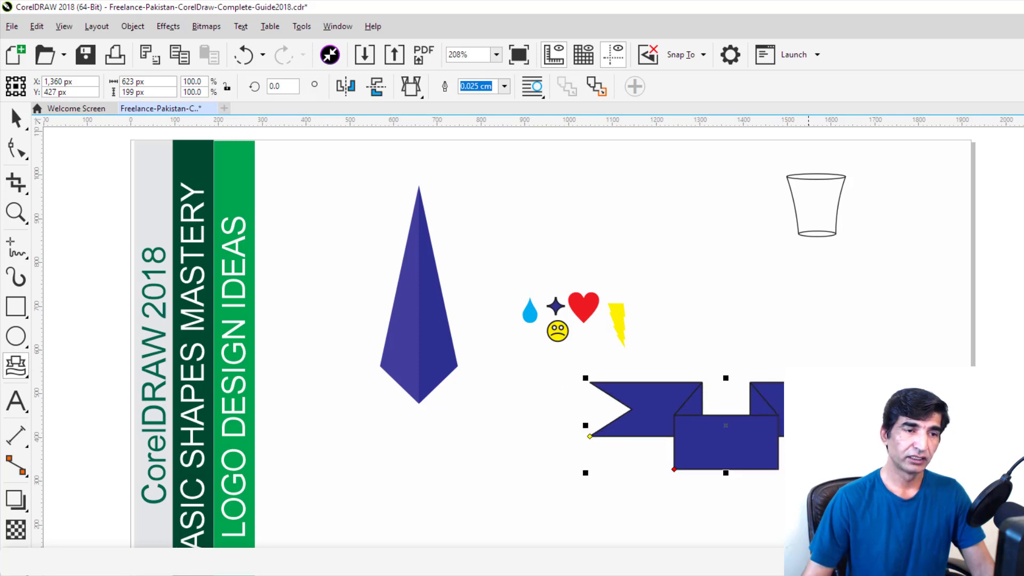
{"action": "left_click_drag", "start_coordinate": [866, 426], "coordinate": [965, 426]}
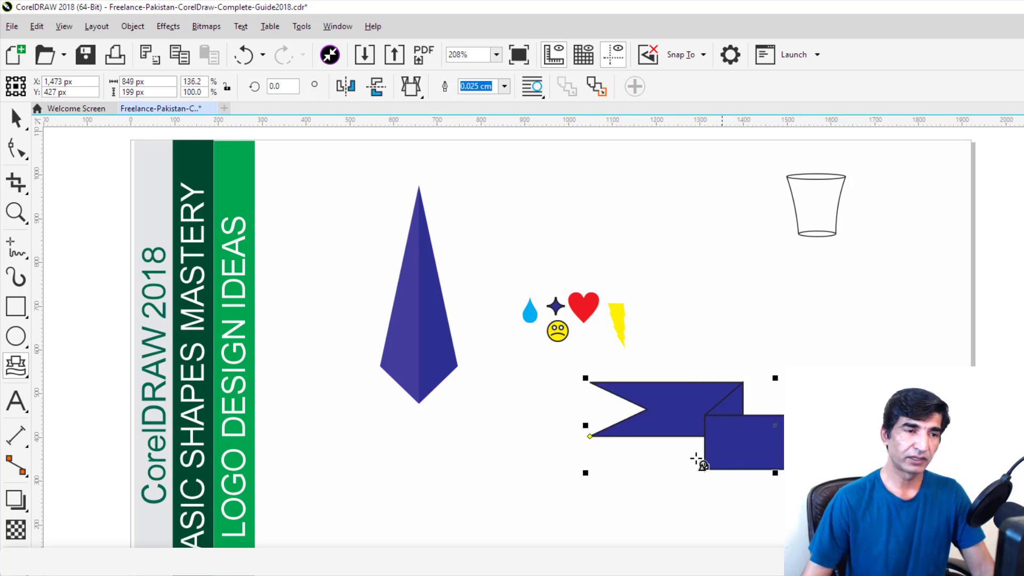
{"action": "left_click_drag", "start_coordinate": [703, 469], "coordinate": [647, 469]}
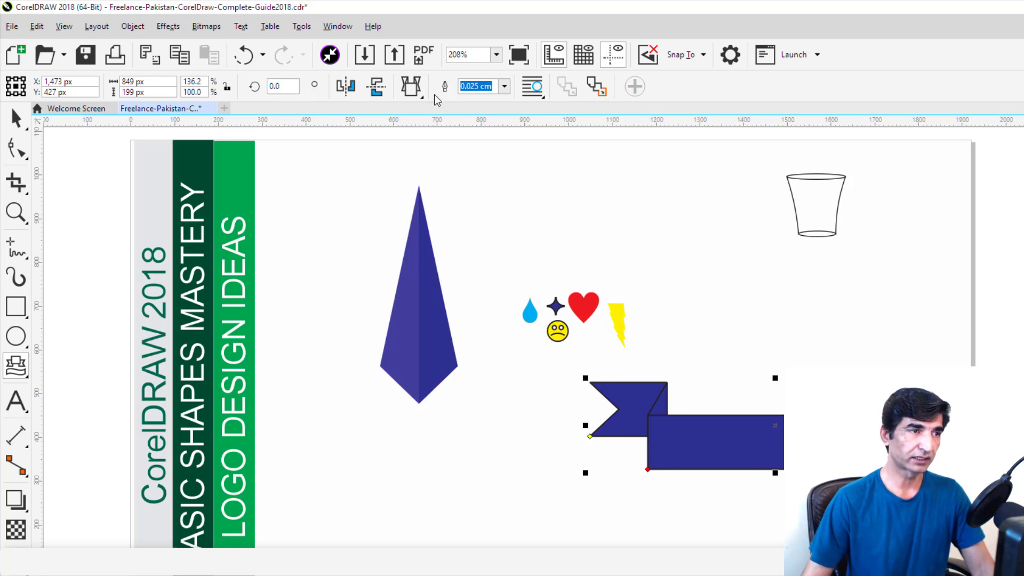
Step: Draw a wavy banner about 554 by 212 px above the small icons and make it thinner with a deeper curve
{"action": "left_click", "coordinate": [417, 95]}
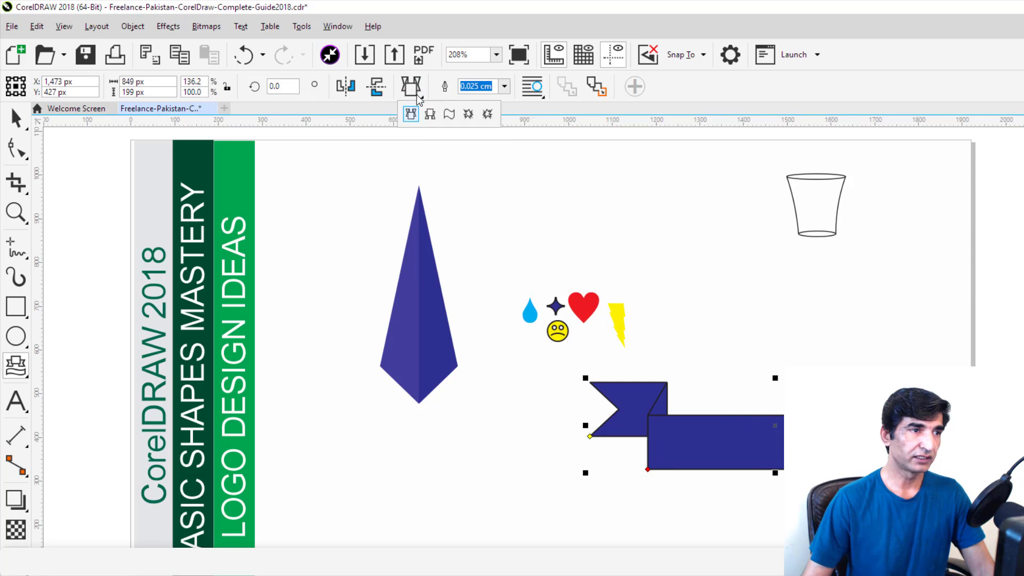
{"action": "left_click", "coordinate": [449, 114]}
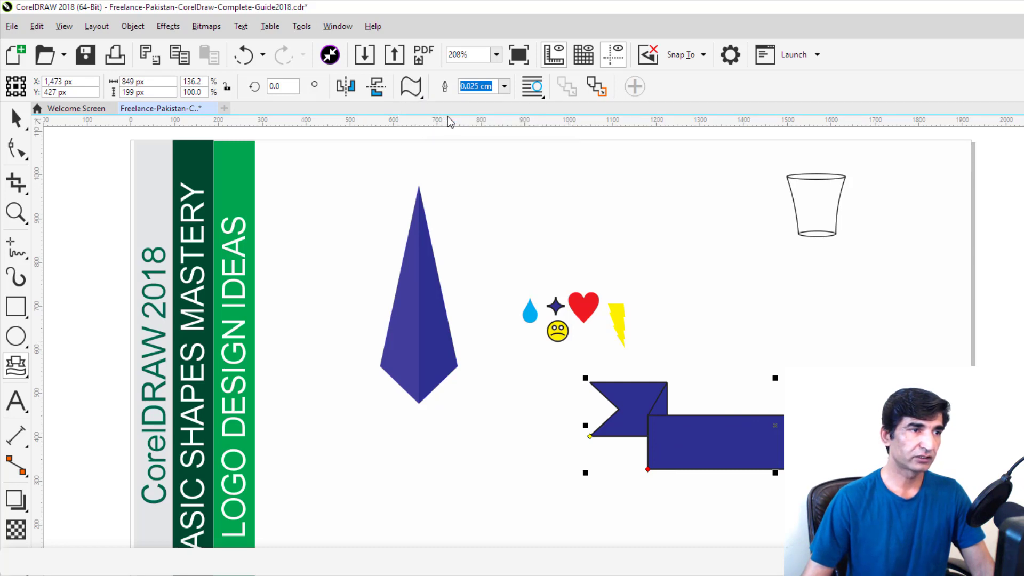
{"action": "mouse_move", "coordinate": [477, 172]}
{"action": "left_mouse_down"}
{"action": "mouse_move", "coordinate": [603, 240]}
{"action": "mouse_move", "coordinate": [720, 264]}
{"action": "left_mouse_up"}
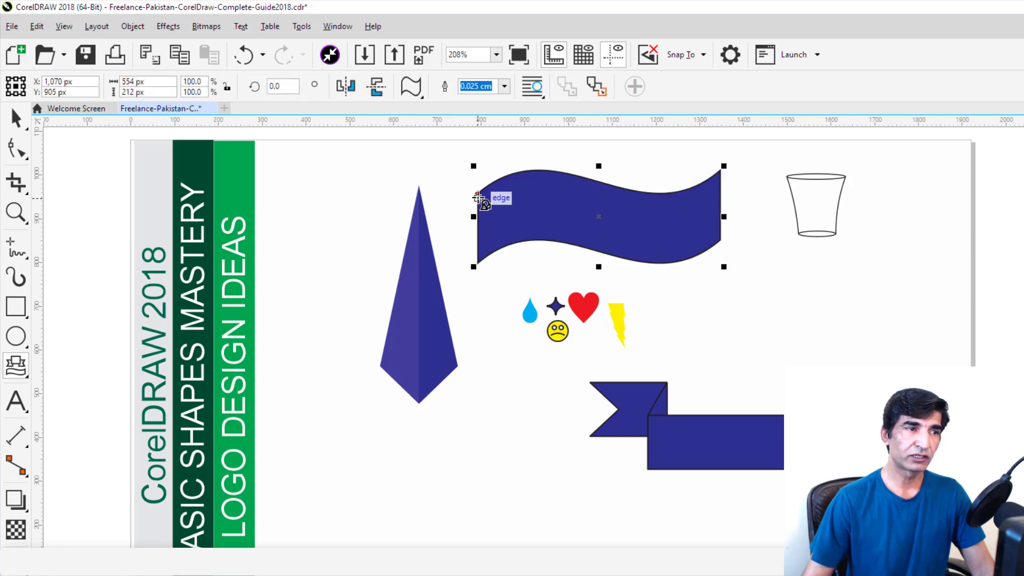
{"action": "left_click_drag", "start_coordinate": [478, 193], "coordinate": [556, 229]}
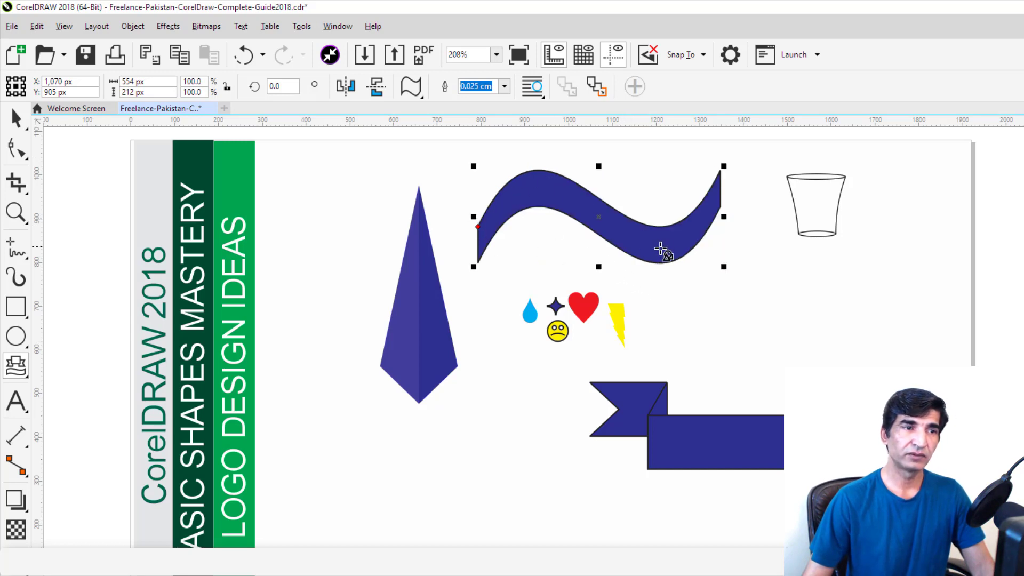
Step: Draw a jagged starburst banner shape about 360 by 367 px below the spearhead shape and fill it yellow
{"action": "left_click", "coordinate": [410, 88]}
{"action": "left_click", "coordinate": [471, 119]}
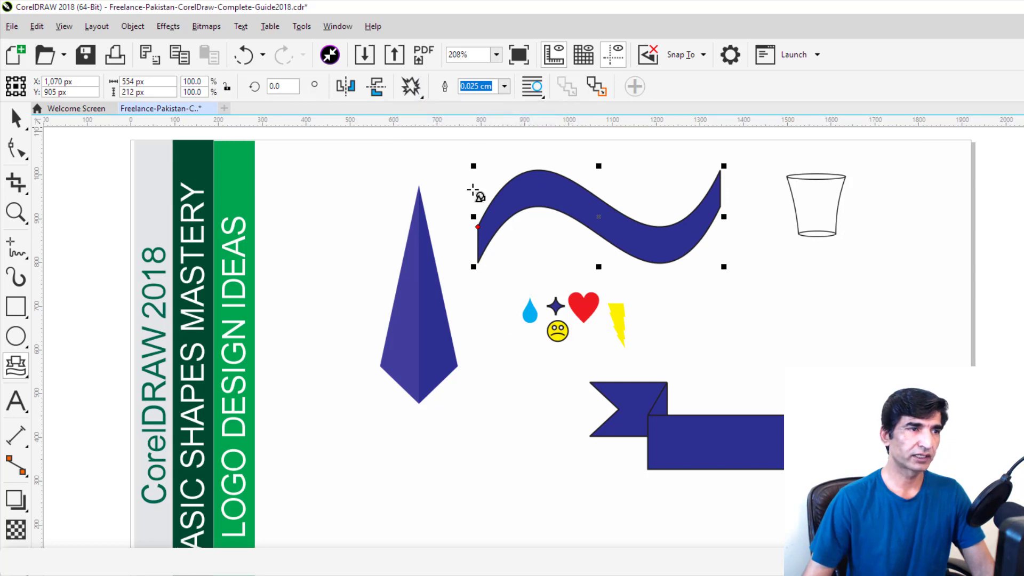
{"action": "left_click_drag", "start_coordinate": [400, 439], "coordinate": [559, 573]}
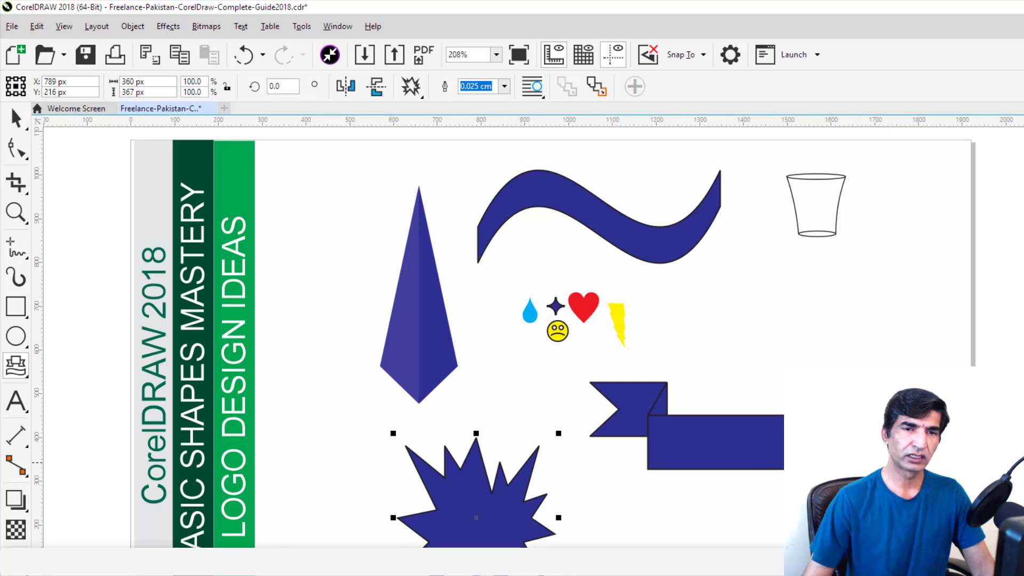
{"action": "left_click", "coordinate": [1015, 459]}
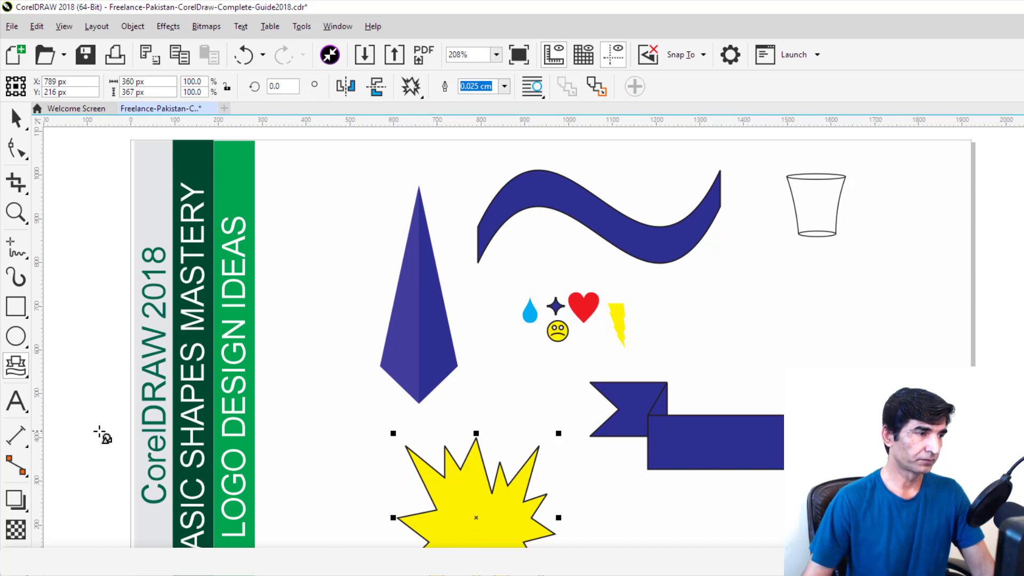
Step: Draw a rectangular callout about 245 by 304 px below the cup shape and swing its pointer to the upper right
{"action": "left_click", "coordinate": [23, 382]}
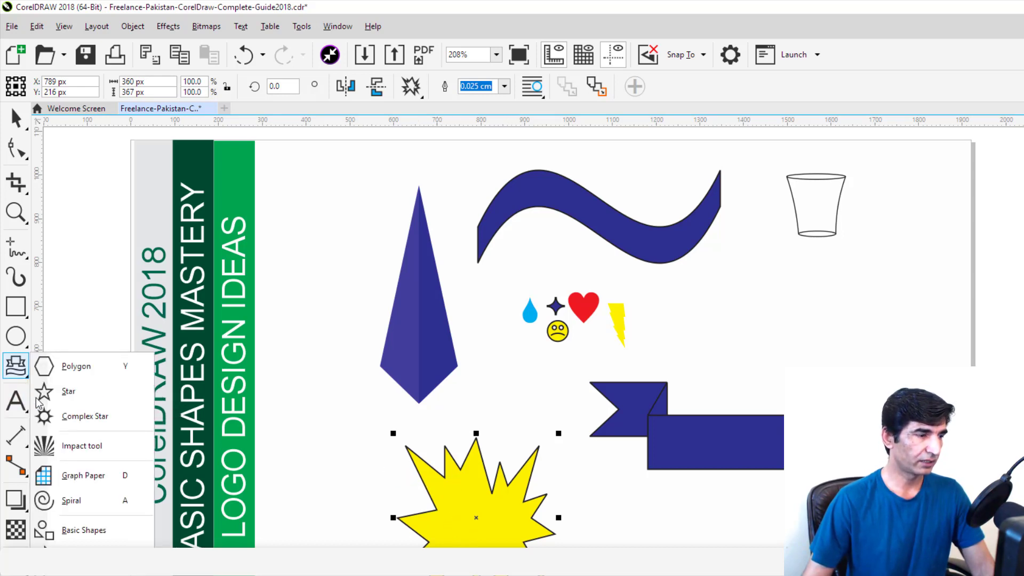
{"action": "left_click", "coordinate": [85, 575]}
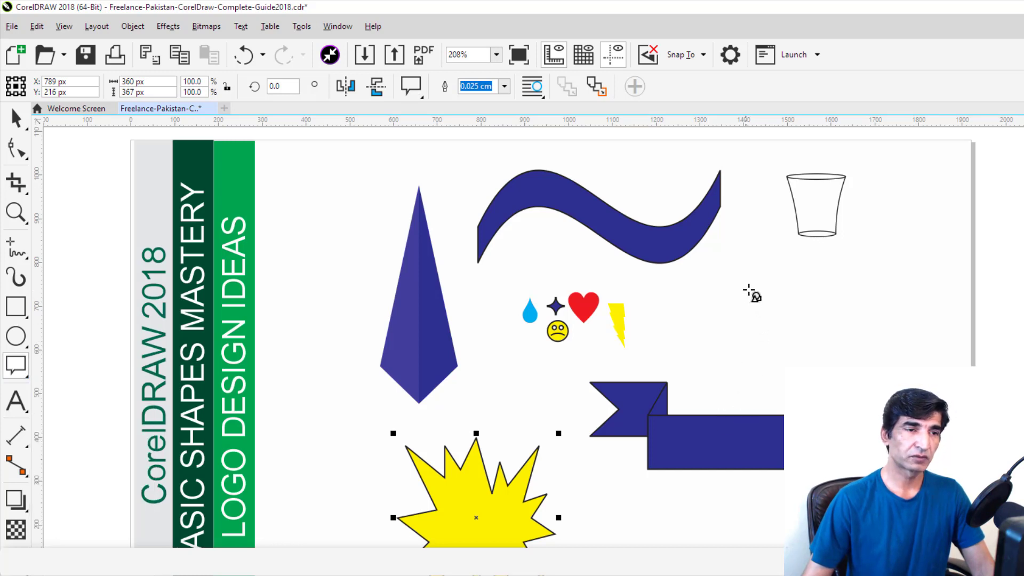
{"action": "left_click", "coordinate": [741, 258]}
{"action": "left_click_drag", "start_coordinate": [752, 274], "coordinate": [849, 392]}
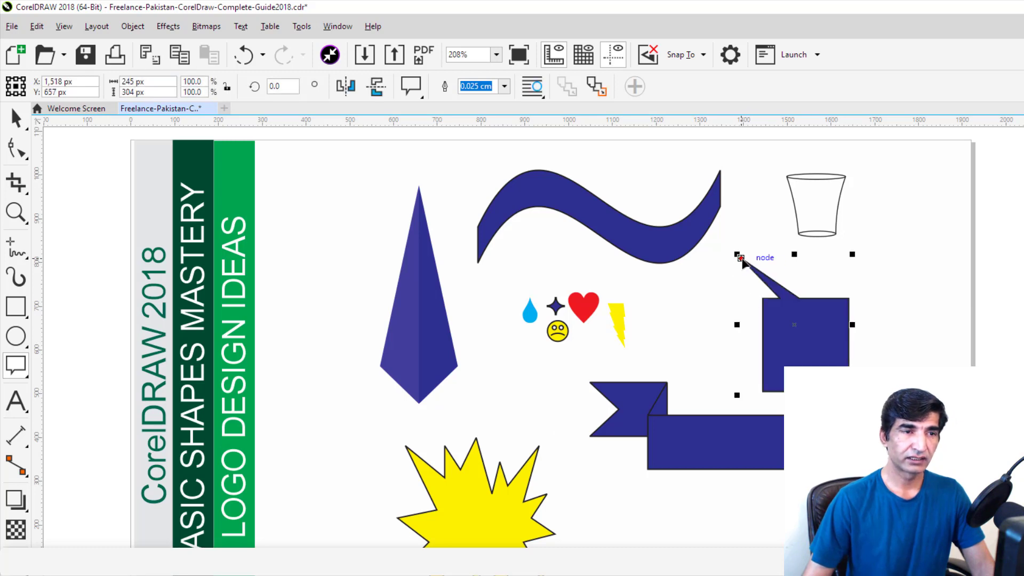
{"action": "left_click_drag", "start_coordinate": [741, 259], "coordinate": [910, 376]}
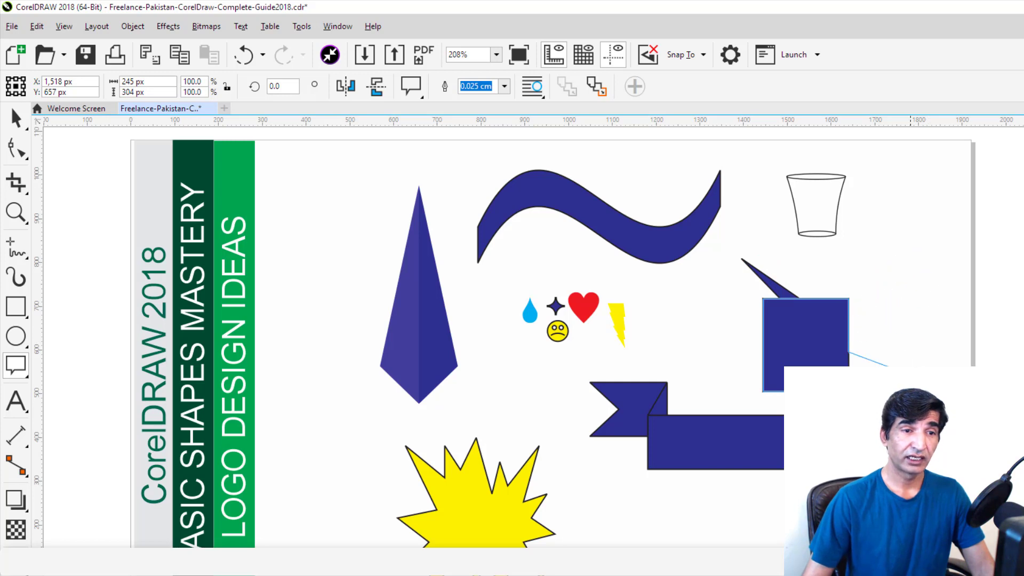
{"action": "left_click_drag", "start_coordinate": [782, 481], "coordinate": [933, 255]}
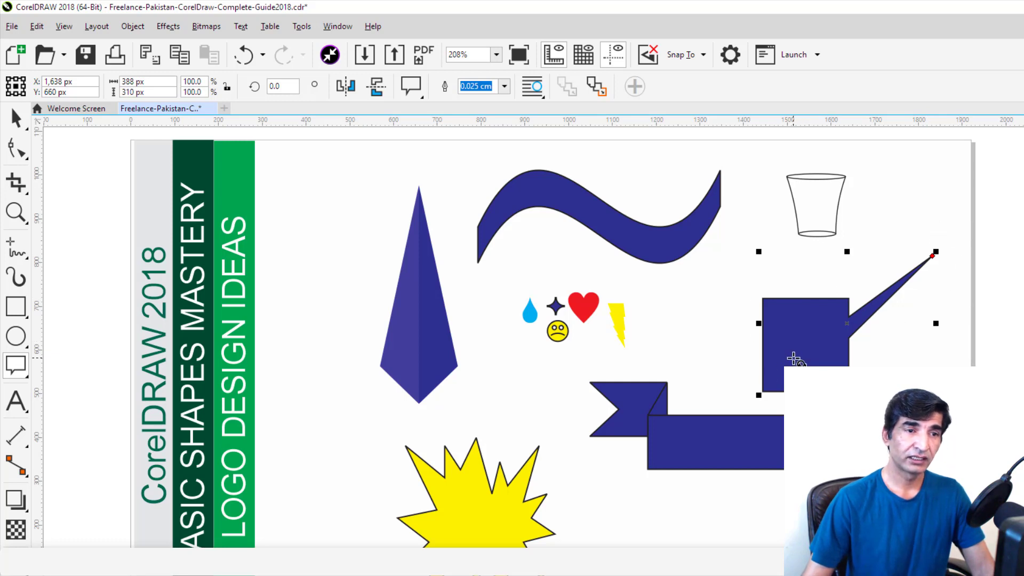
Step: Draw a round callout about 242 by 346 px beside the spearhead shape and point its tail downward
{"action": "left_click", "coordinate": [413, 90]}
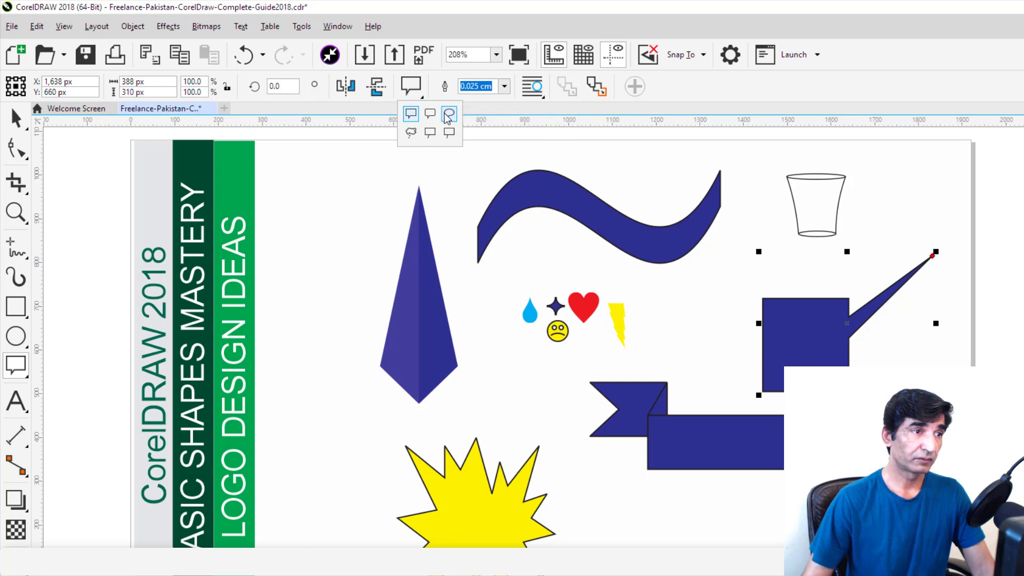
{"action": "left_click", "coordinate": [448, 115]}
{"action": "left_click_drag", "start_coordinate": [288, 173], "coordinate": [355, 327]}
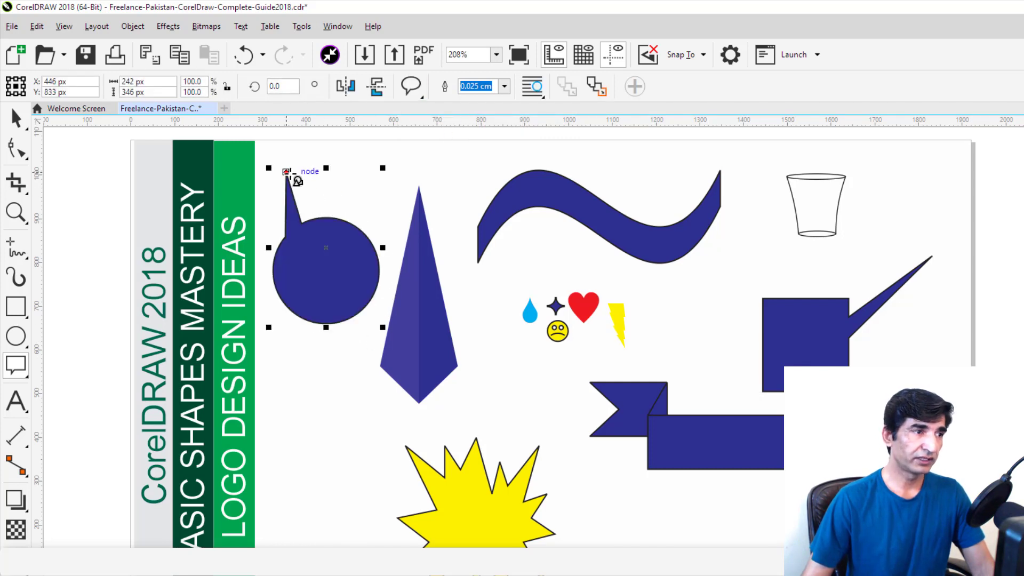
{"action": "left_click_drag", "start_coordinate": [286, 174], "coordinate": [333, 426]}
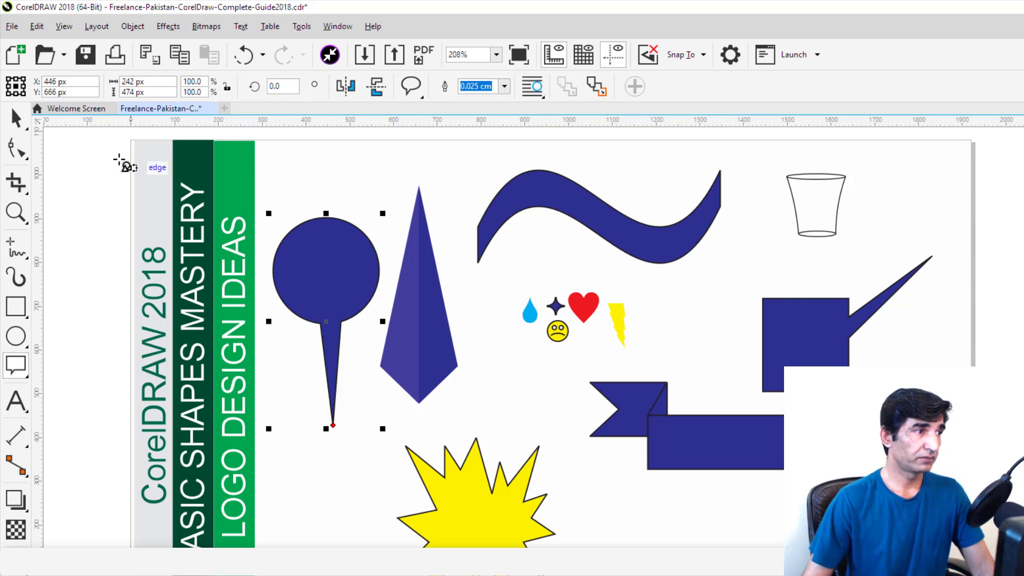
Step: Delete all practice shapes from the page, keeping only the vertical title strips
{"action": "left_click", "coordinate": [15, 118]}
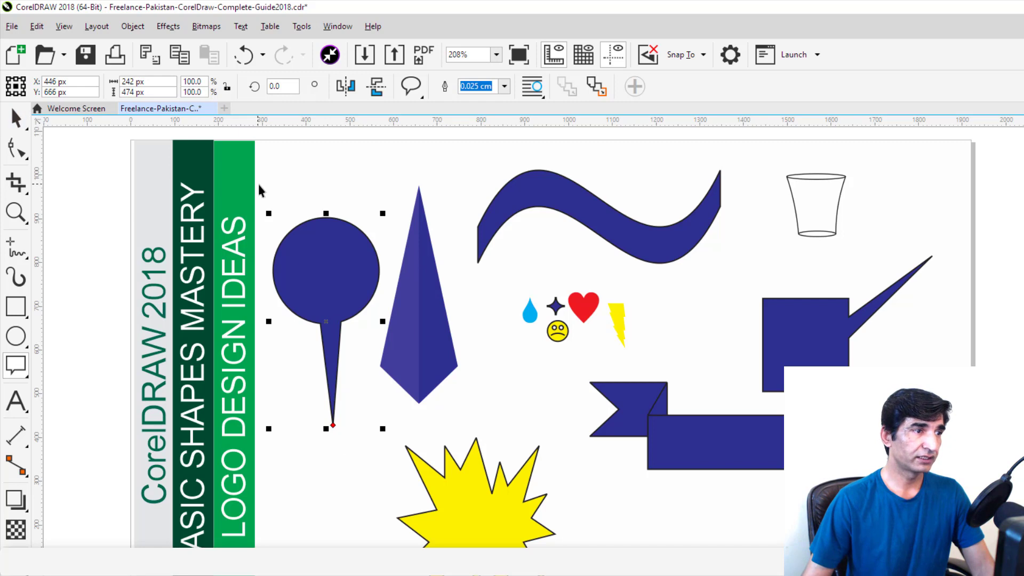
{"action": "left_click", "coordinate": [311, 175]}
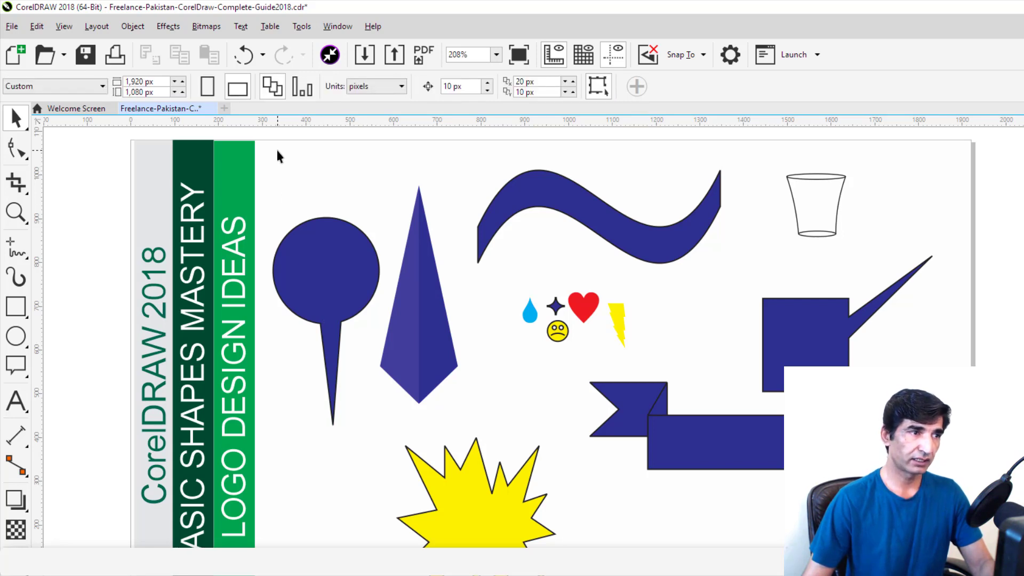
{"action": "left_click_drag", "start_coordinate": [278, 150], "coordinate": [960, 506]}
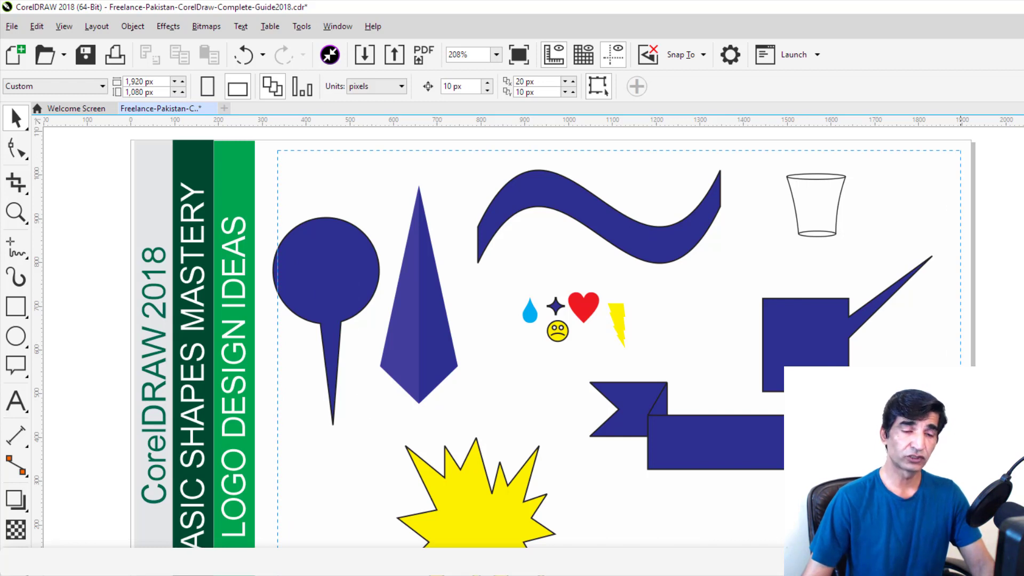
{"action": "left_click_drag", "start_coordinate": [960, 506], "coordinate": [961, 507]}
{"action": "key", "text": "Delete"}
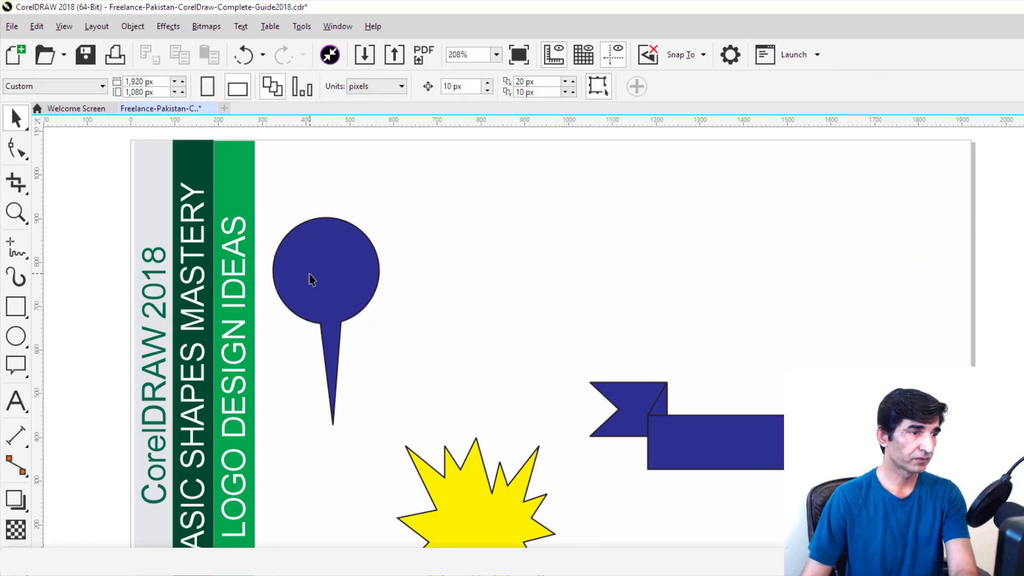
{"action": "left_click", "coordinate": [311, 279]}
{"action": "key", "text": "Delete"}
{"action": "left_click", "coordinate": [723, 436]}
{"action": "key", "text": "Delete"}
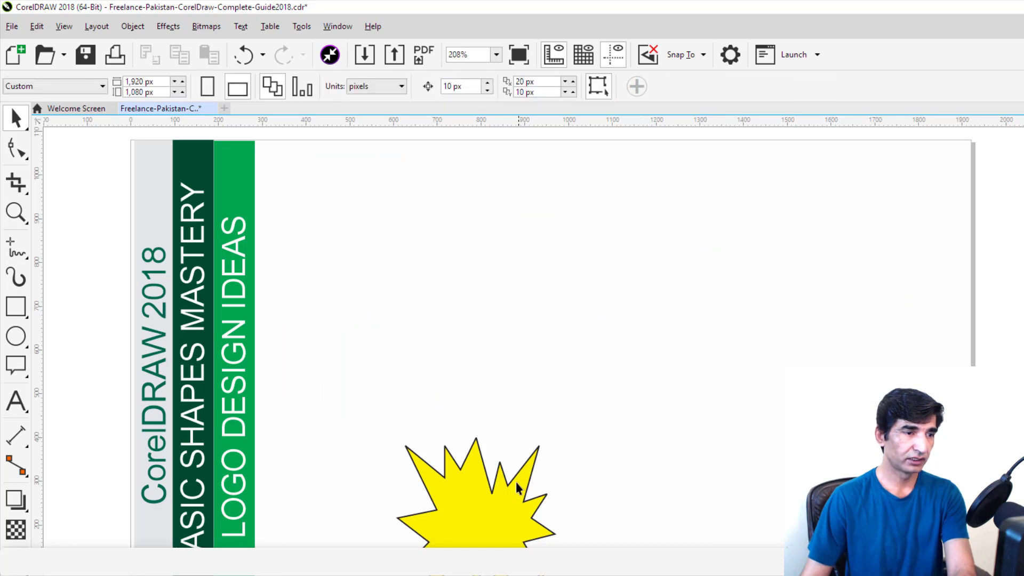
{"action": "left_click", "coordinate": [495, 512]}
{"action": "key", "text": "Delete"}
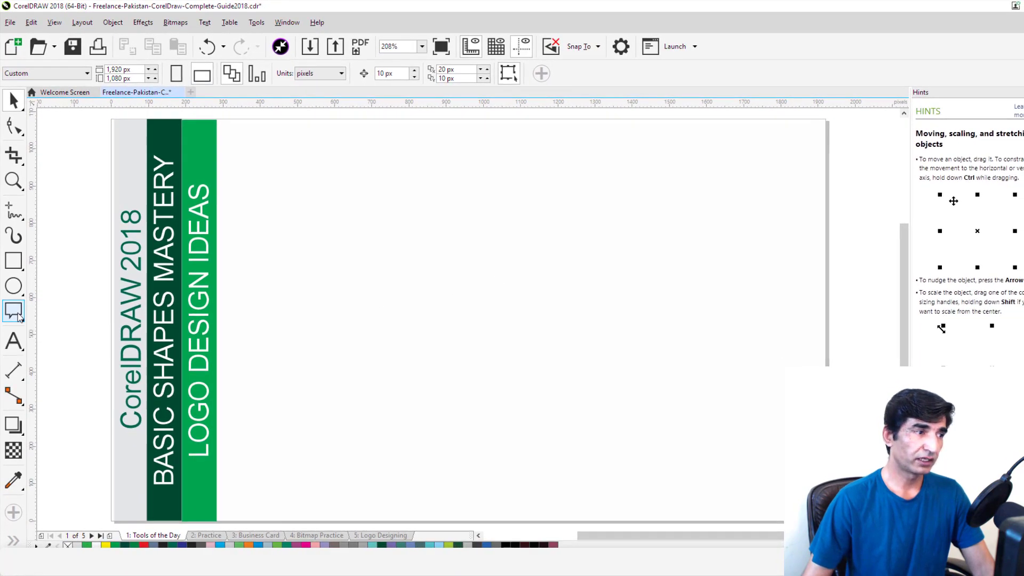
Step: Draw a Graph Paper grid with 6 columns and 8 rows, about 800 px square, in the middle of the page
{"action": "left_click", "coordinate": [19, 317]}
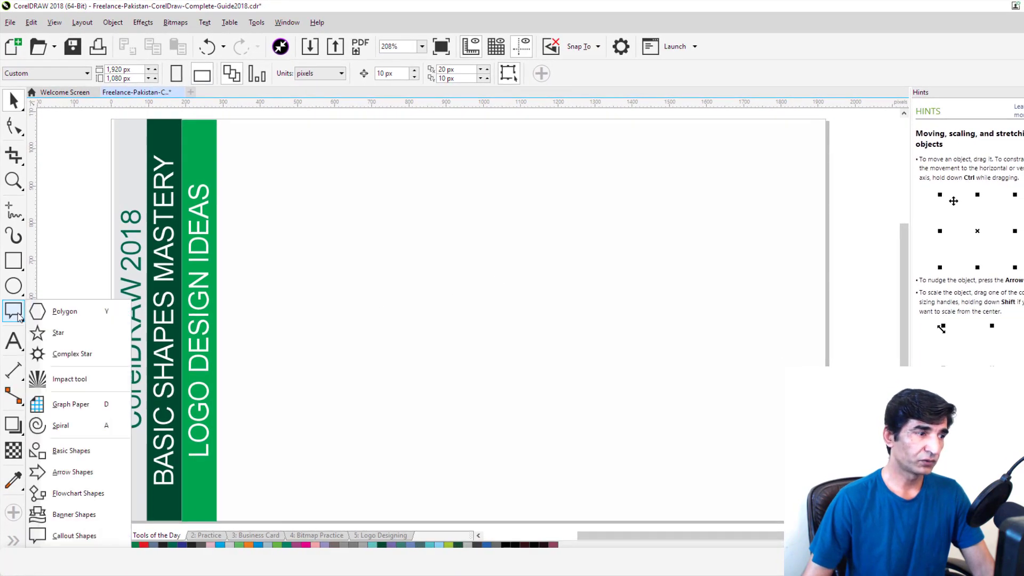
{"action": "left_click", "coordinate": [81, 410]}
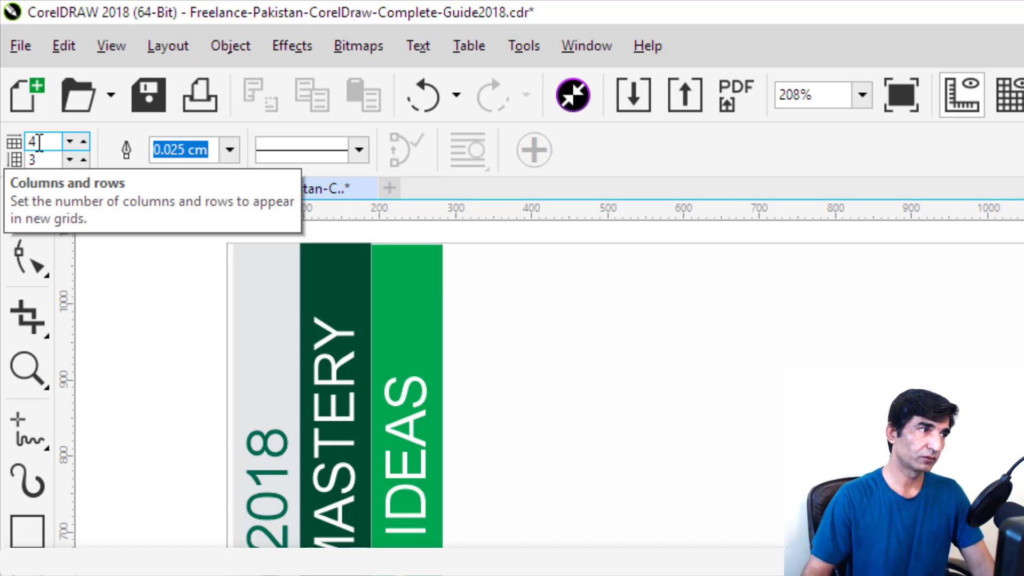
{"action": "left_click_drag", "start_coordinate": [39, 142], "coordinate": [26, 142]}
{"action": "type", "text": "6"}
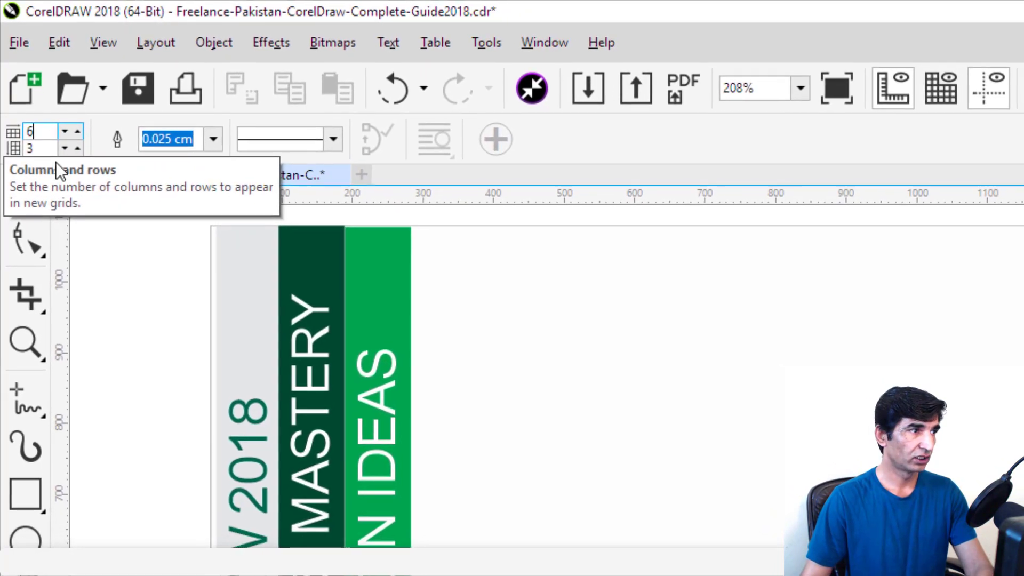
{"action": "left_click_drag", "start_coordinate": [48, 154], "coordinate": [22, 154]}
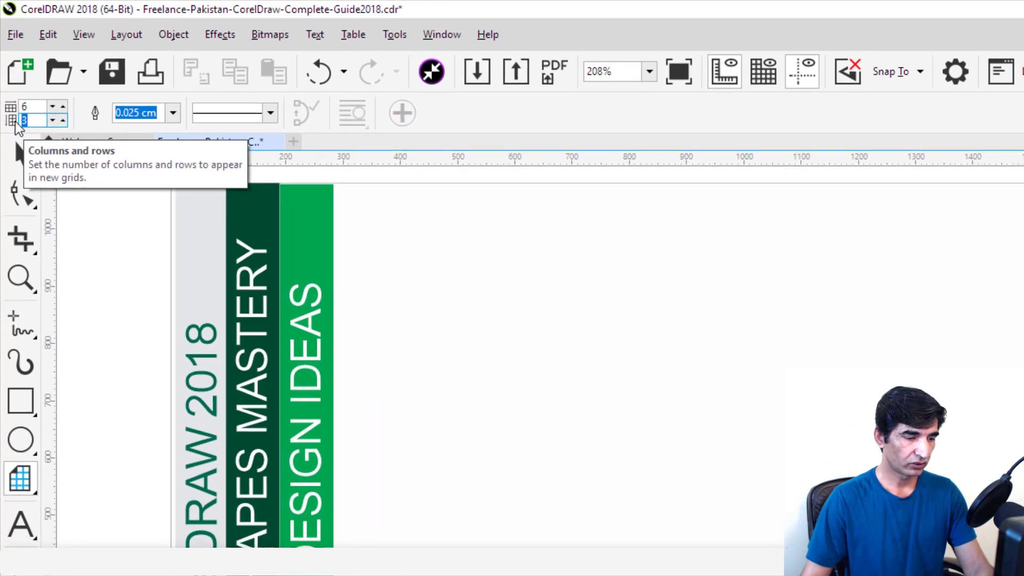
{"action": "type", "text": "8"}
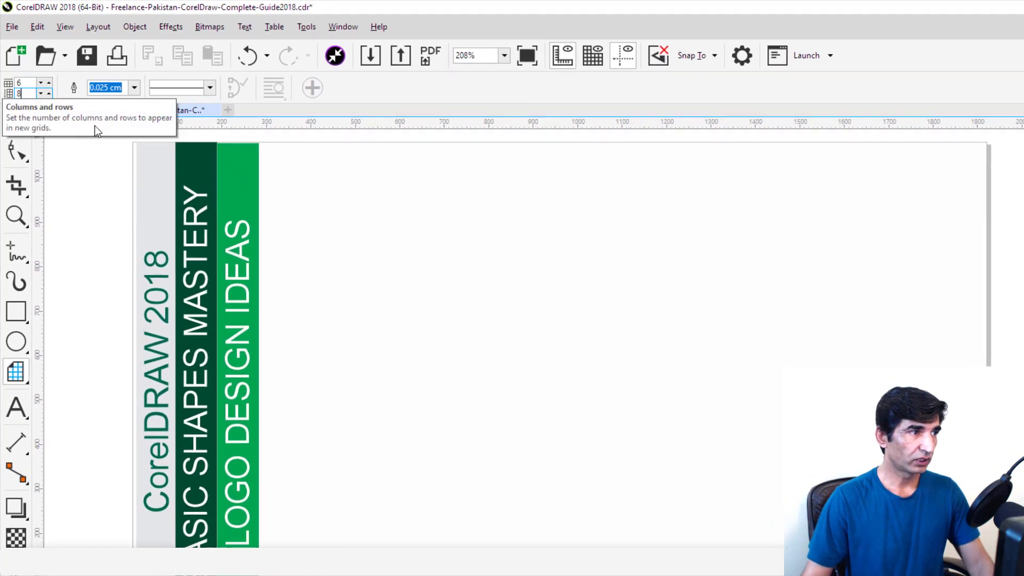
{"action": "left_click_drag", "start_coordinate": [359, 197], "coordinate": [673, 405]}
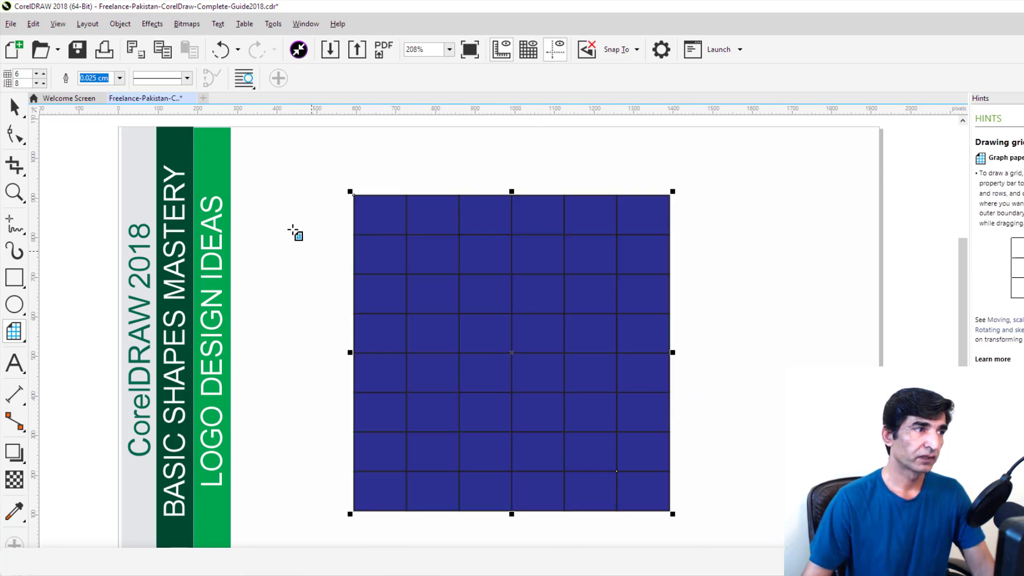
Step: Set the grid's outline width to 0.075 cm and fill its cells red
{"action": "left_click", "coordinate": [120, 79]}
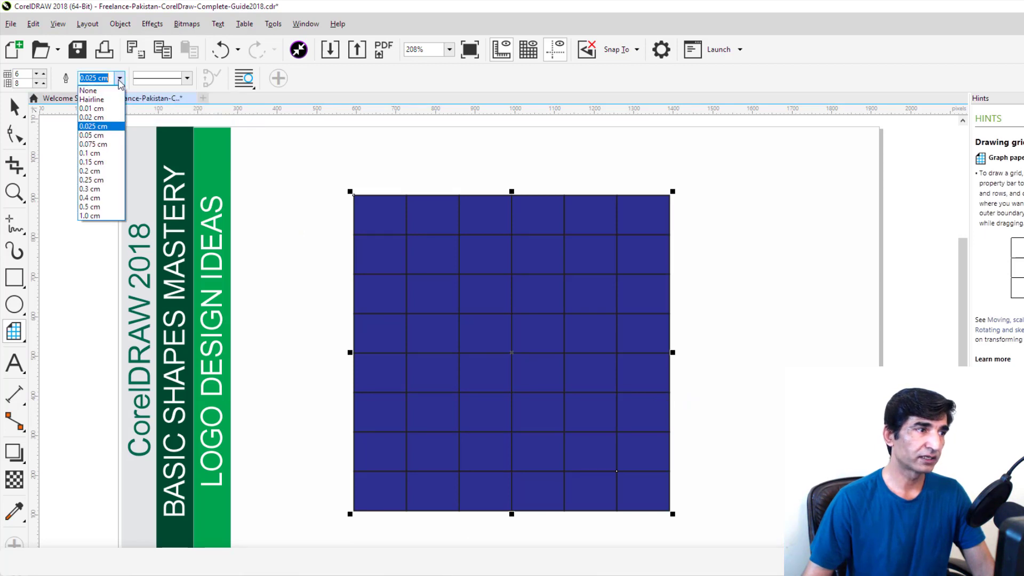
{"action": "left_click", "coordinate": [104, 145]}
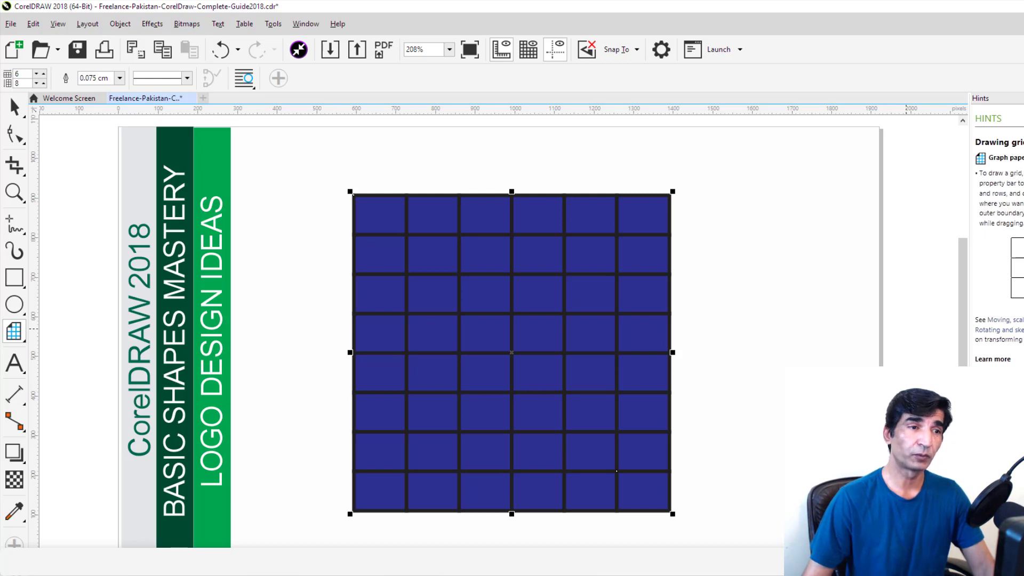
{"action": "left_click", "coordinate": [1021, 267]}
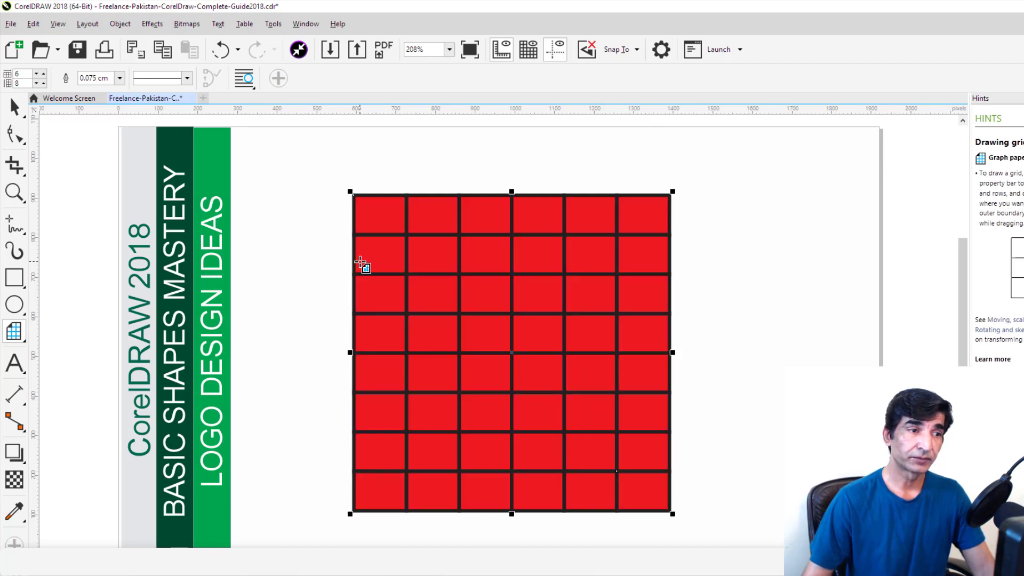
Step: Ungroup all objects in the red grid and select a few individual cells to test that they are separate
{"action": "right_click", "coordinate": [493, 236]}
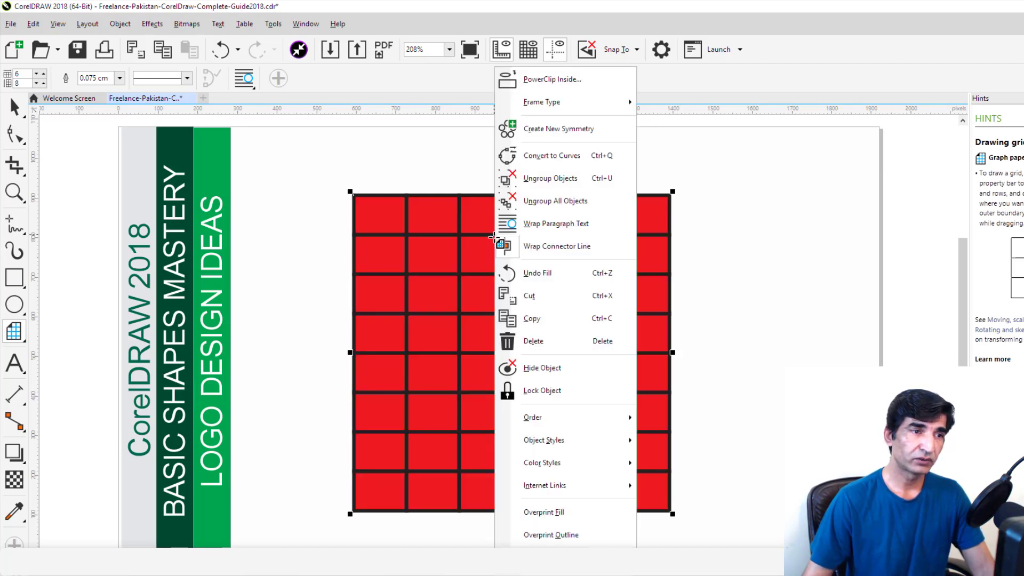
{"action": "left_click", "coordinate": [560, 203]}
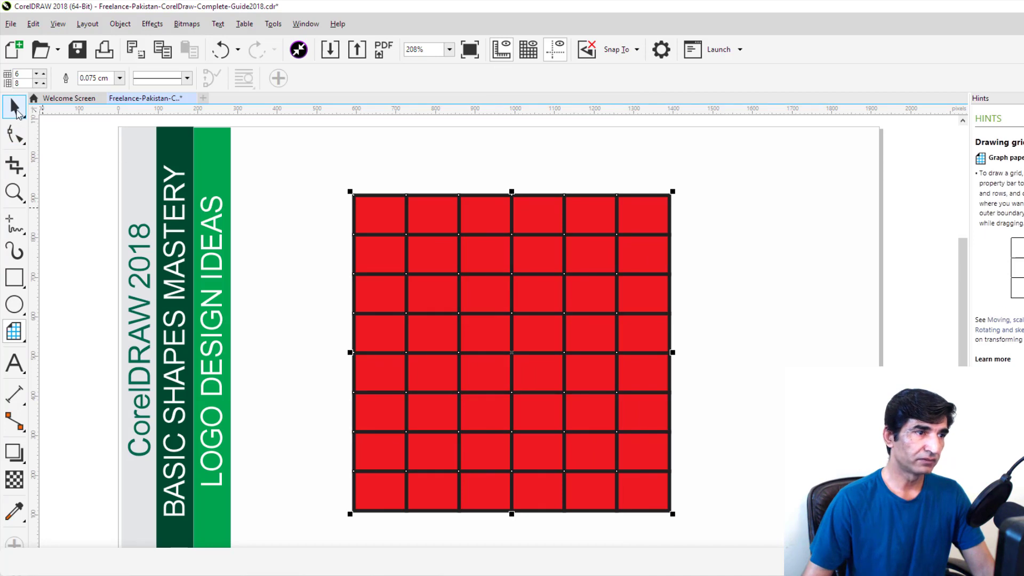
{"action": "left_click", "coordinate": [323, 204]}
{"action": "left_click", "coordinate": [389, 213]}
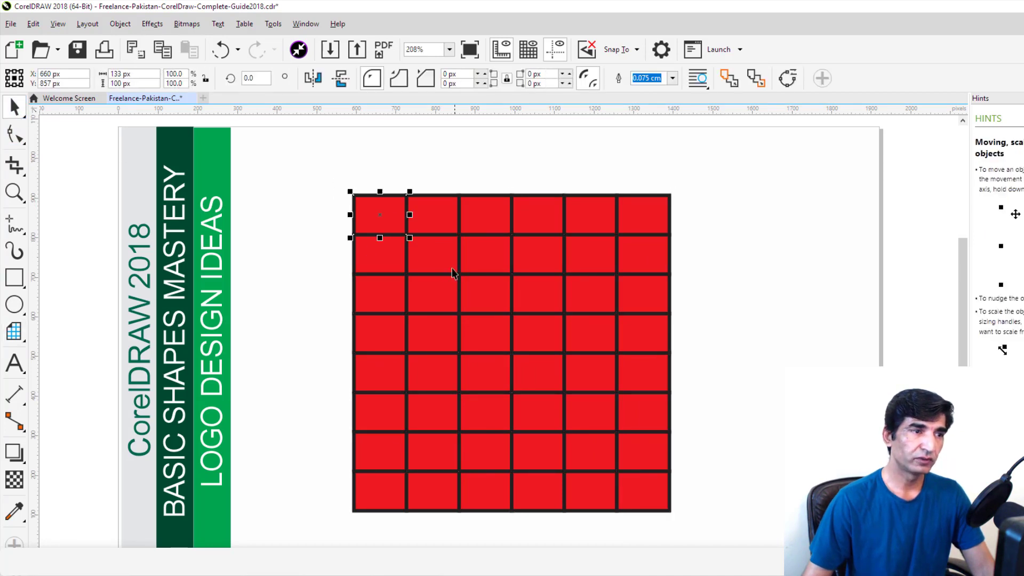
{"action": "left_click", "coordinate": [432, 255]}
{"action": "left_click", "coordinate": [481, 298]}
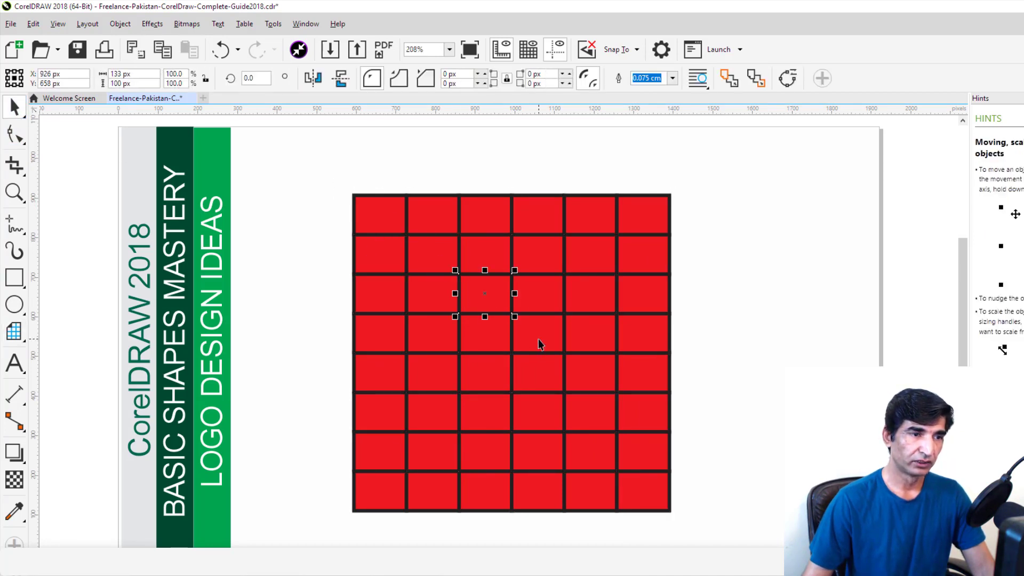
{"action": "key", "text": "Escape"}
Step: Fill the top-left, bottom-right, third-row second-column and sixth-row fourth-column cells with white
{"action": "left_click", "coordinate": [639, 493]}
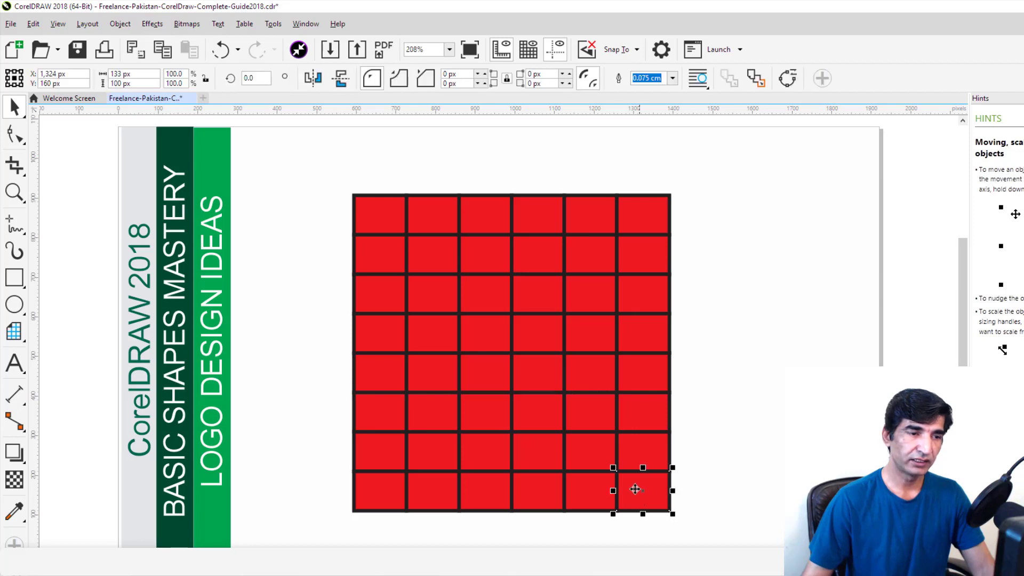
{"action": "left_click", "coordinate": [539, 412], "text": "shift"}
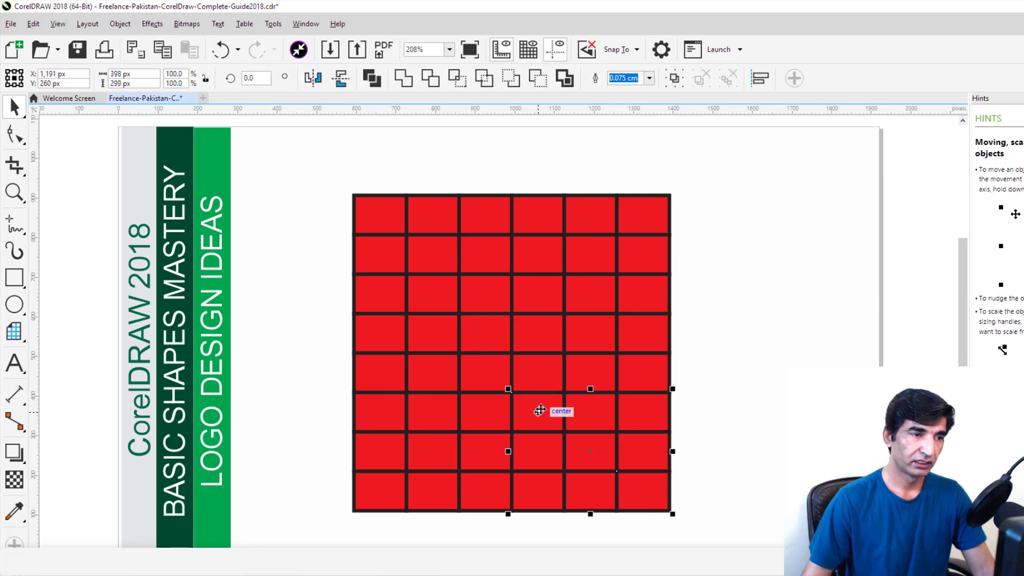
{"action": "left_click", "coordinate": [432, 288], "text": "shift"}
{"action": "left_click", "coordinate": [387, 221], "text": "shift"}
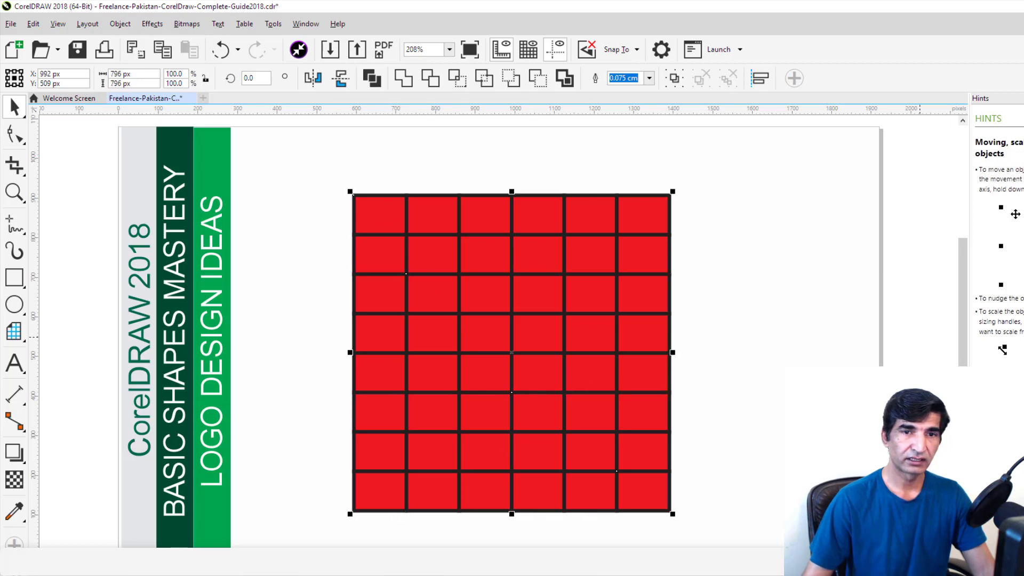
{"action": "left_click", "coordinate": [1020, 341]}
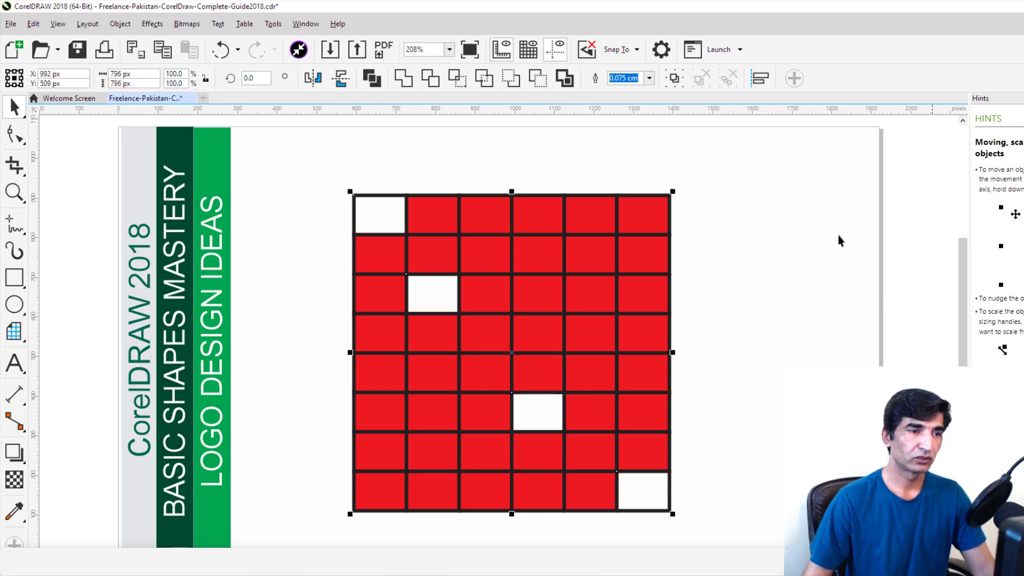
{"action": "left_click", "coordinate": [797, 229]}
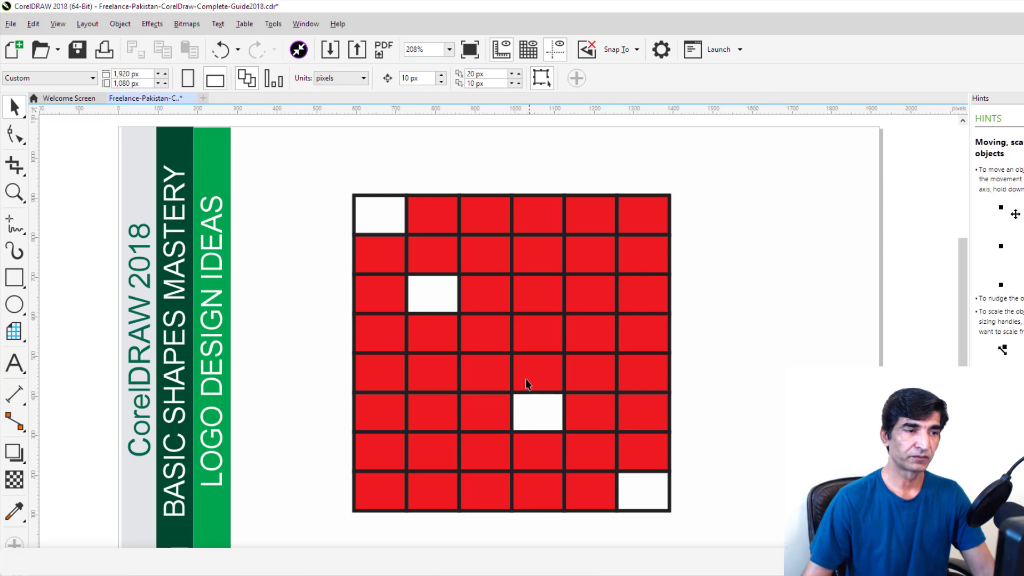
Step: Fill the four diagonal cells running from row six, column two up to row three, column five with yellow
{"action": "left_click", "coordinate": [420, 412]}
{"action": "left_click", "coordinate": [550, 333], "text": "shift"}
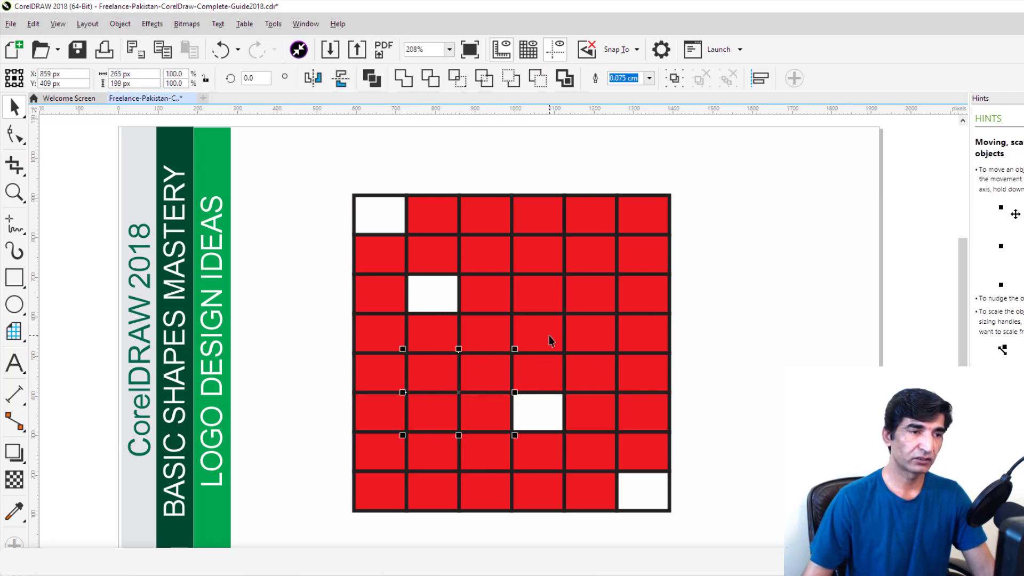
{"action": "left_click", "coordinate": [591, 299], "text": "shift"}
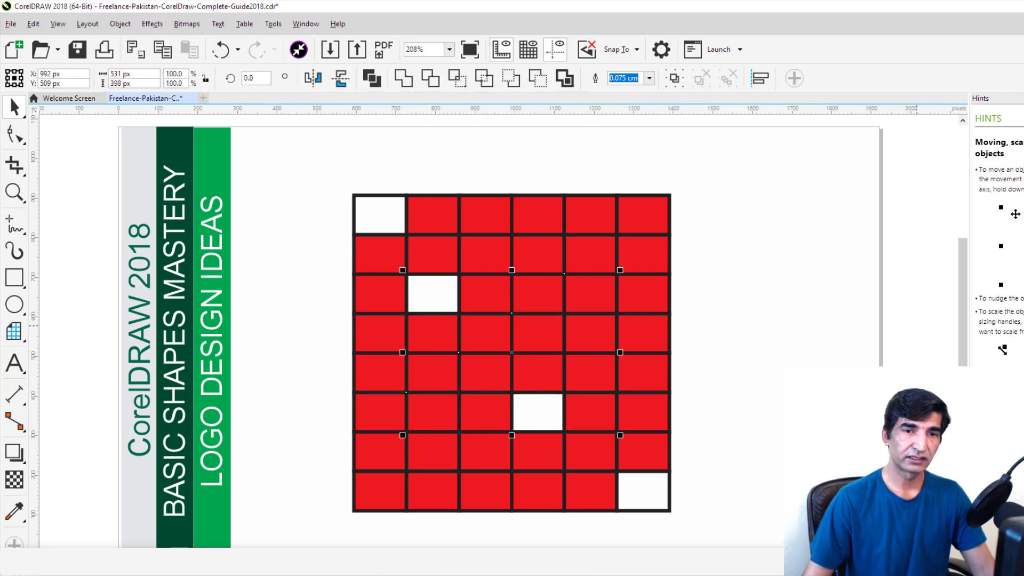
{"action": "left_click", "coordinate": [1020, 347]}
{"action": "left_click", "coordinate": [839, 260]}
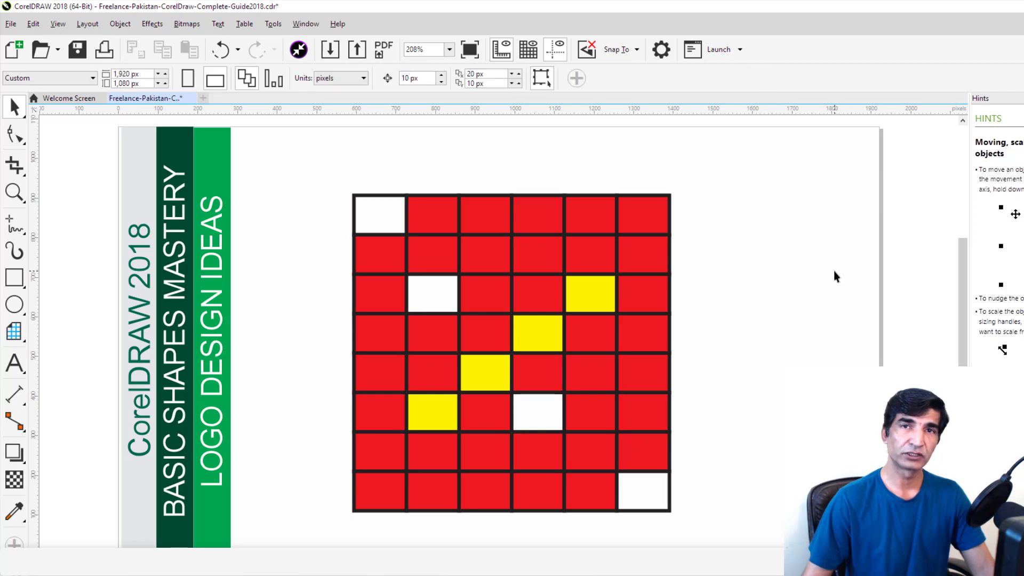
Step: Remove the outline from all cells of the grid
{"action": "left_click_drag", "start_coordinate": [298, 172], "coordinate": [751, 526]}
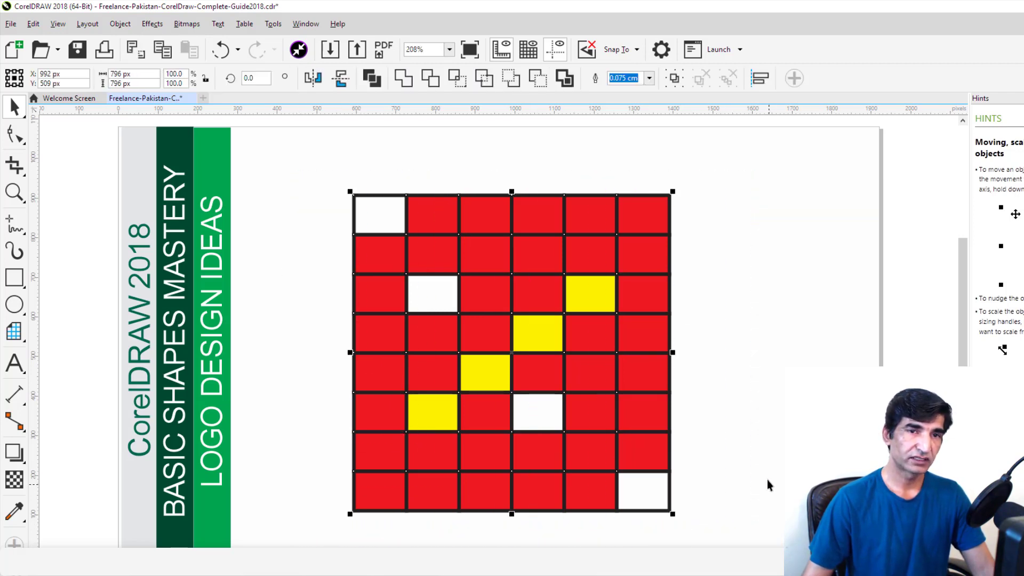
{"action": "right_click", "coordinate": [1020, 120]}
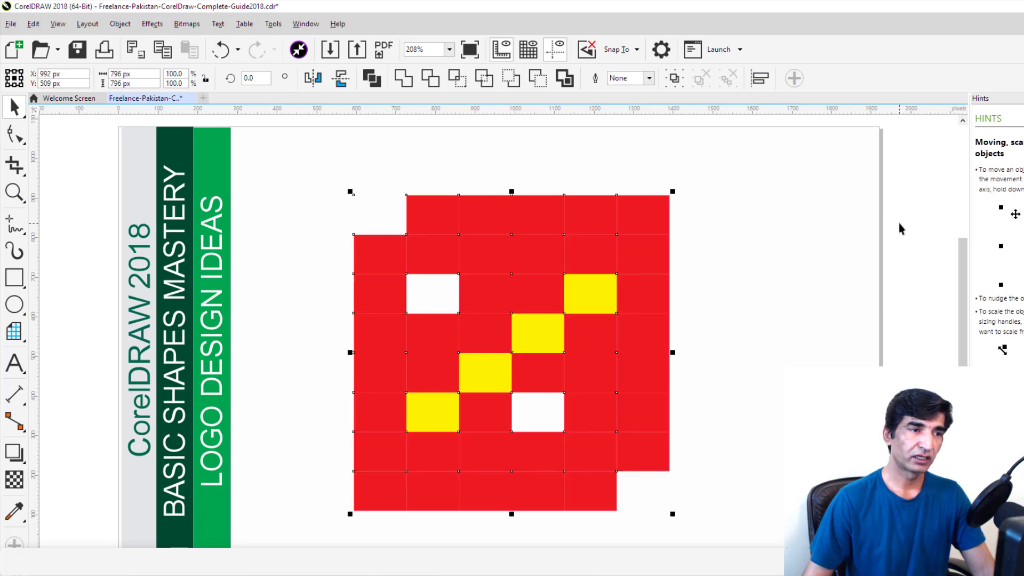
{"action": "left_click", "coordinate": [855, 254]}
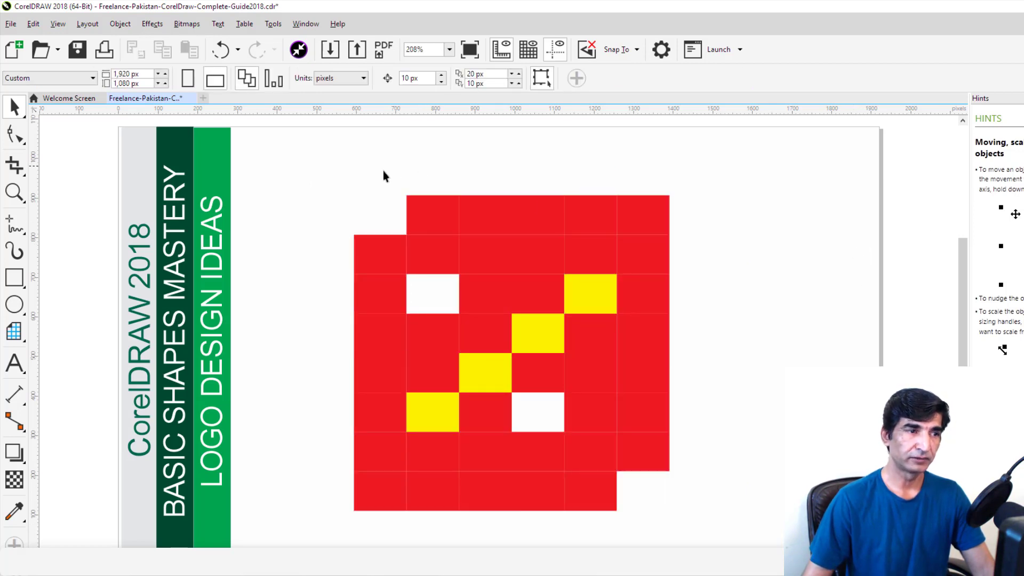
Step: Move the second and third top-row cells above the grid and shift the whole last column 40 px to the right
{"action": "left_click_drag", "start_coordinate": [422, 224], "coordinate": [417, 168]}
{"action": "left_click_drag", "start_coordinate": [486, 228], "coordinate": [494, 179]}
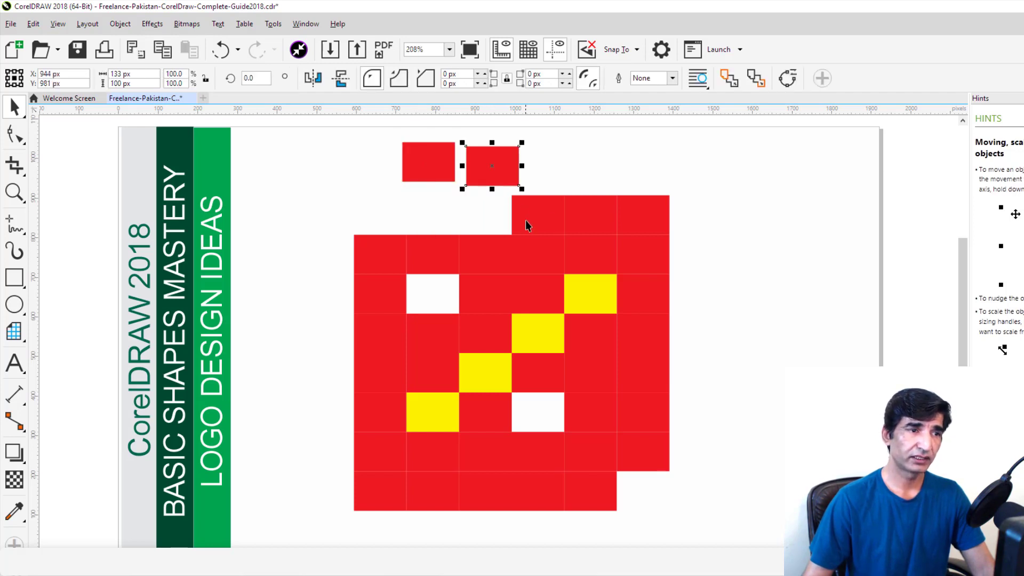
{"action": "left_click_drag", "start_coordinate": [716, 141], "coordinate": [603, 527]}
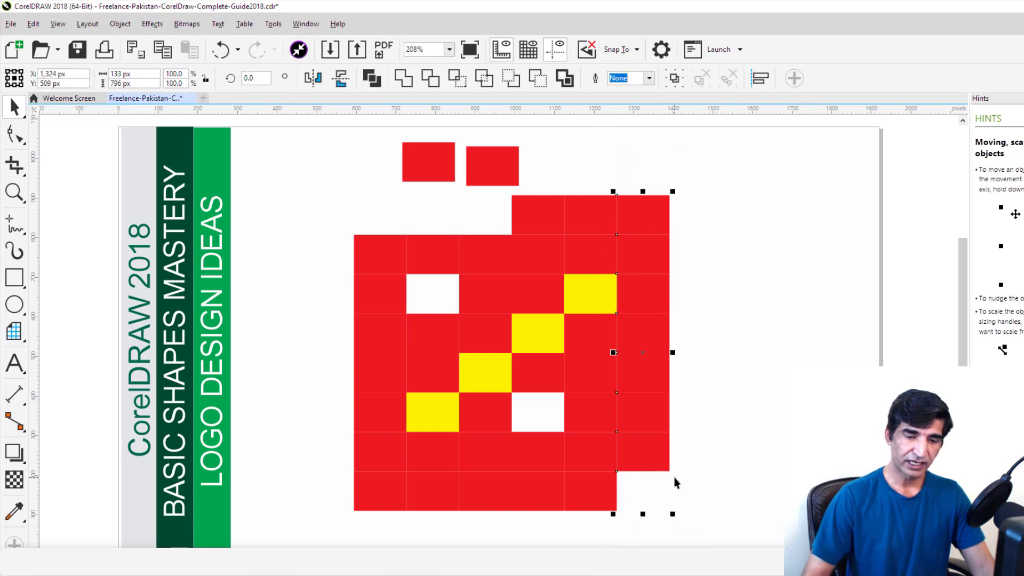
{"action": "key", "text": "Right"}
{"action": "key", "text": "Right"}
{"action": "key", "text": "Right"}
{"action": "key", "text": "Right"}
{"action": "key", "text": "Right"}
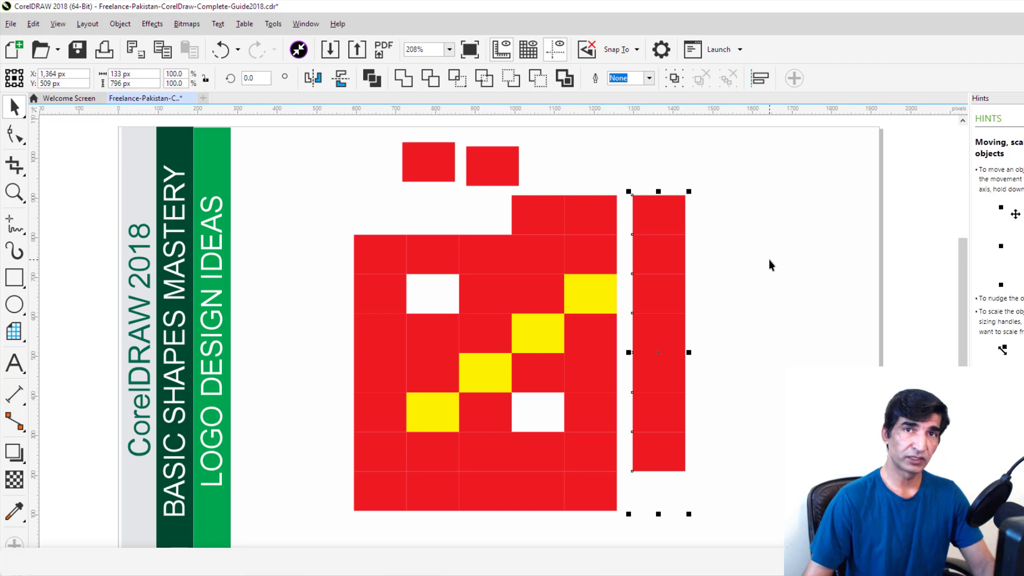
{"action": "left_click", "coordinate": [302, 154]}
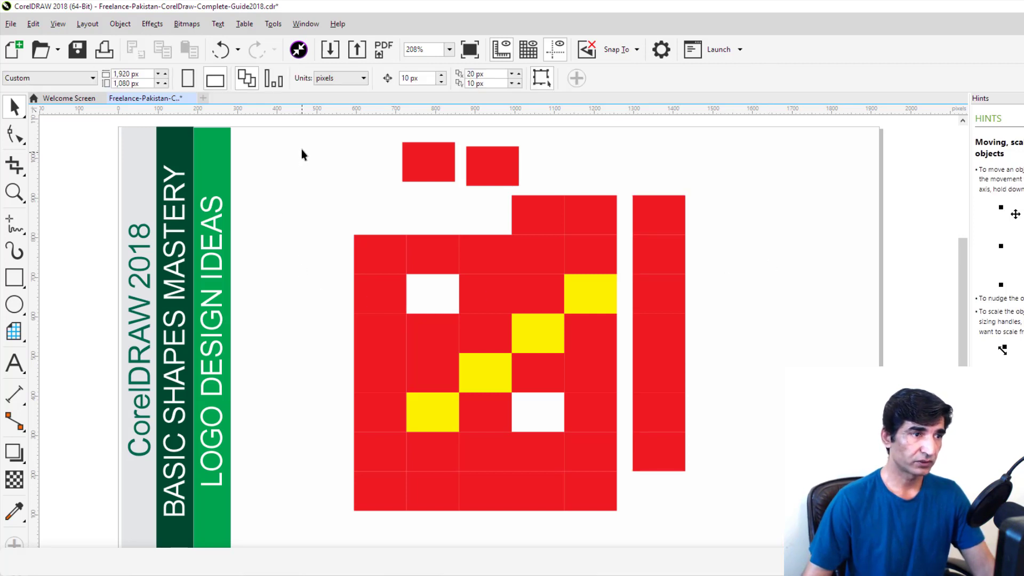
Step: Delete all the grid cells from the page, keeping only the vertical title strips
{"action": "left_click_drag", "start_coordinate": [335, 224], "coordinate": [762, 533]}
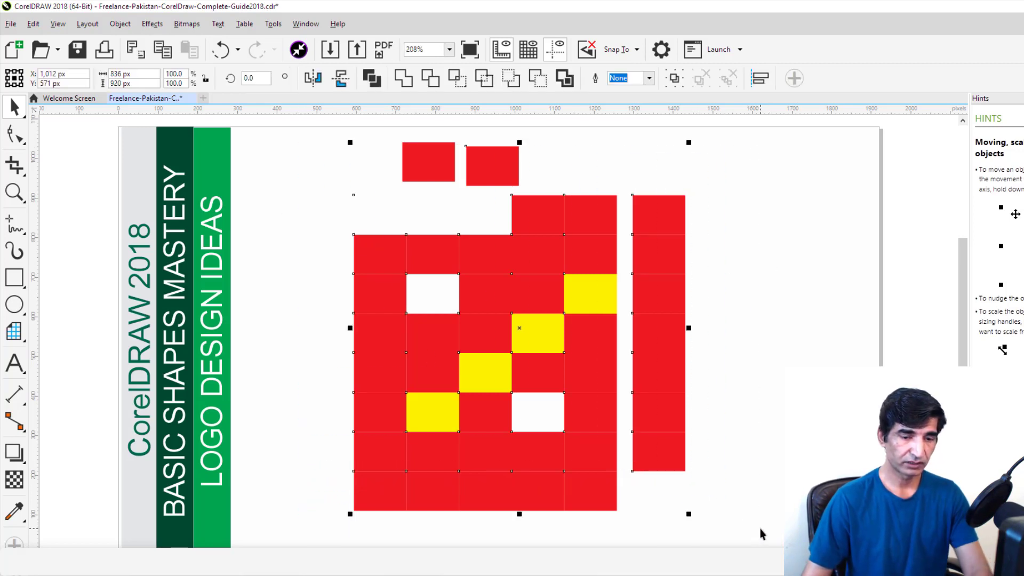
{"action": "key", "text": "Delete"}
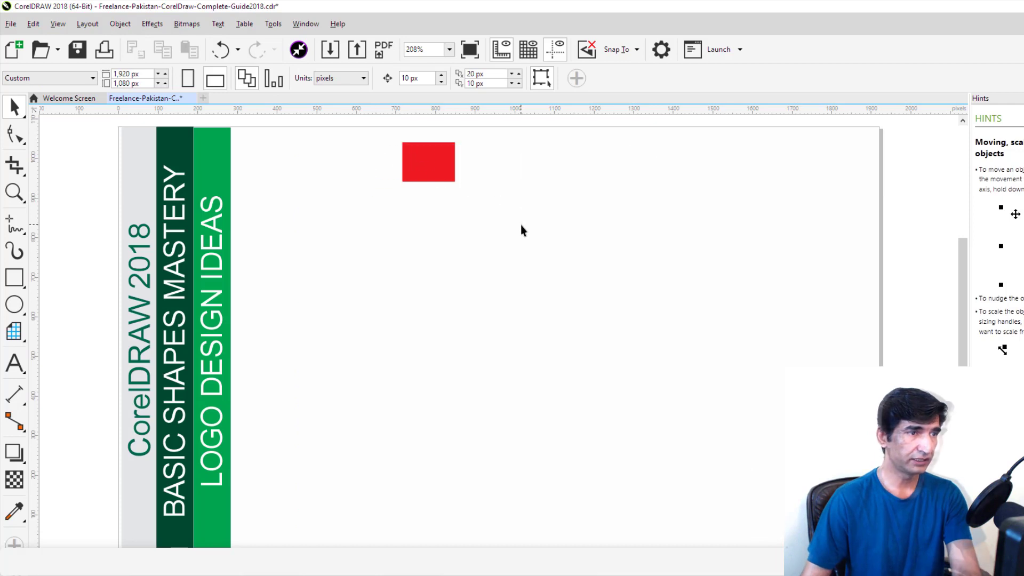
{"action": "key", "text": "Delete"}
Step: Draw a Graph Paper grid with 6 columns and 8 rows, about 555 by 370 px, and try a dotted line style on it
{"action": "left_click", "coordinate": [13, 331]}
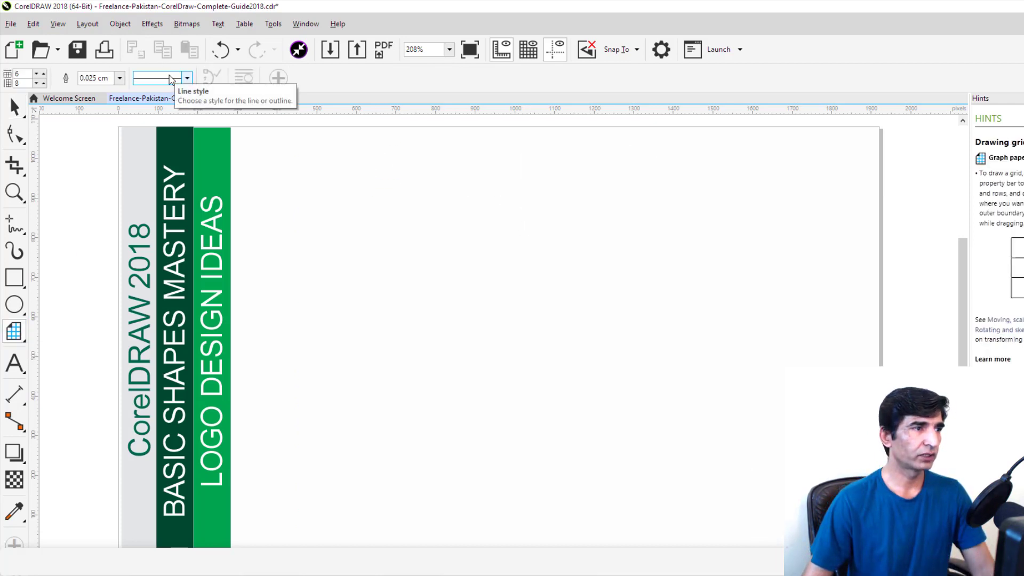
{"action": "mouse_move", "coordinate": [419, 228]}
{"action": "left_mouse_down"}
{"action": "mouse_move", "coordinate": [609, 366]}
{"action": "mouse_move", "coordinate": [639, 375]}
{"action": "left_mouse_up"}
{"action": "left_click", "coordinate": [187, 78]}
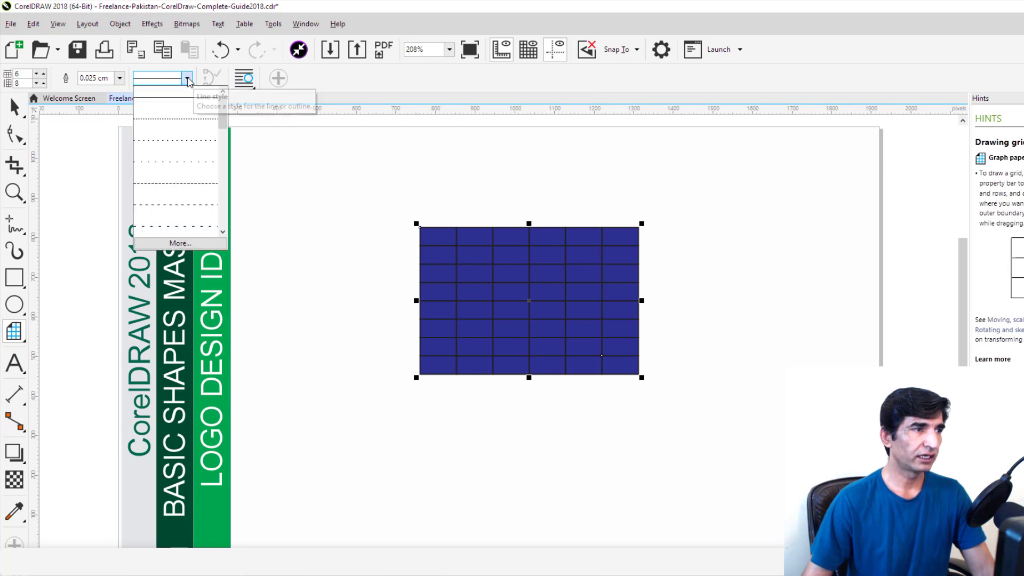
{"action": "left_click", "coordinate": [194, 169]}
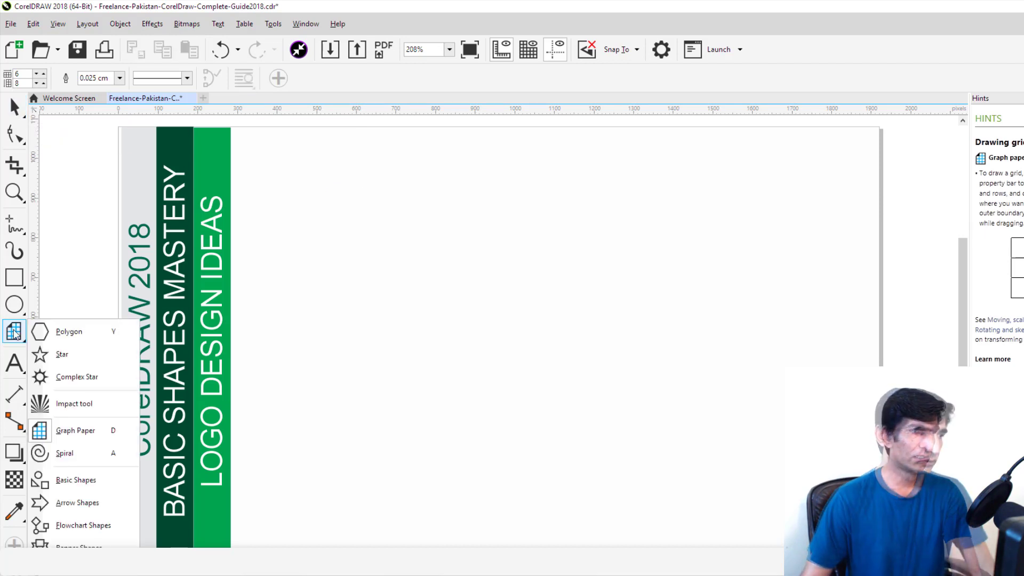
Step: Switch to the Table tool and set it to 5 rows and 6 columns
{"action": "left_click", "coordinate": [20, 334]}
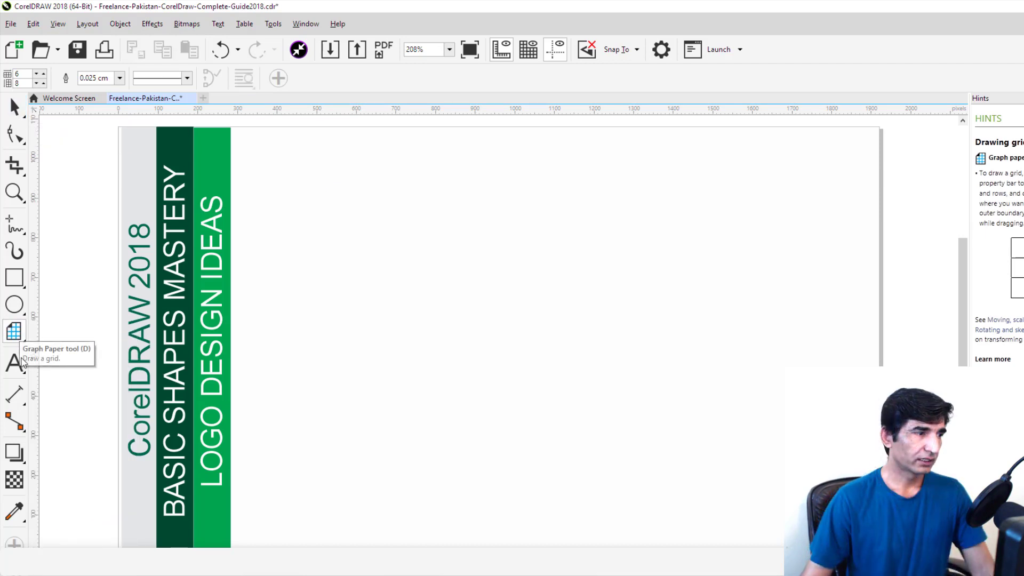
{"action": "left_click", "coordinate": [21, 368]}
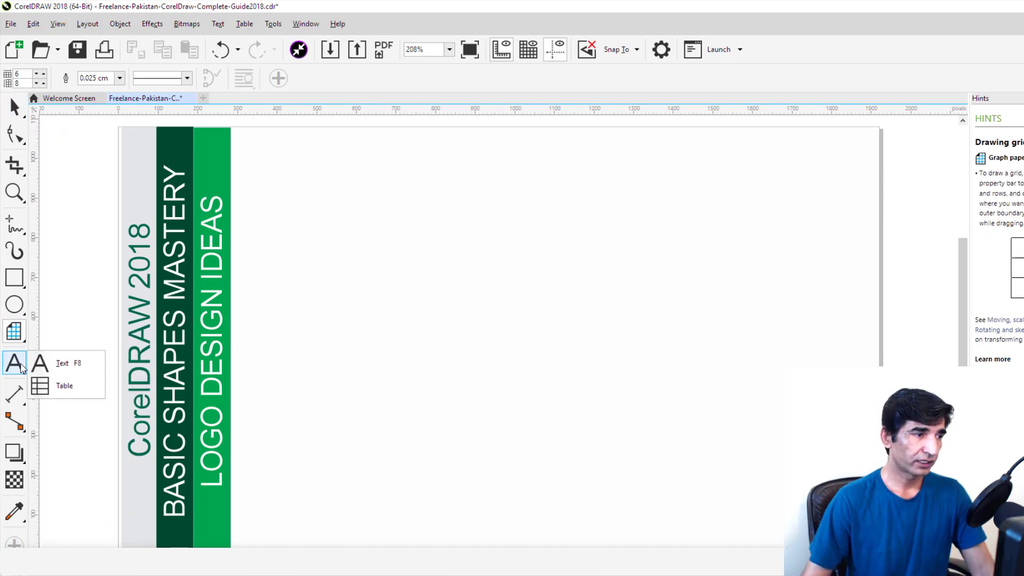
{"action": "left_click", "coordinate": [71, 392]}
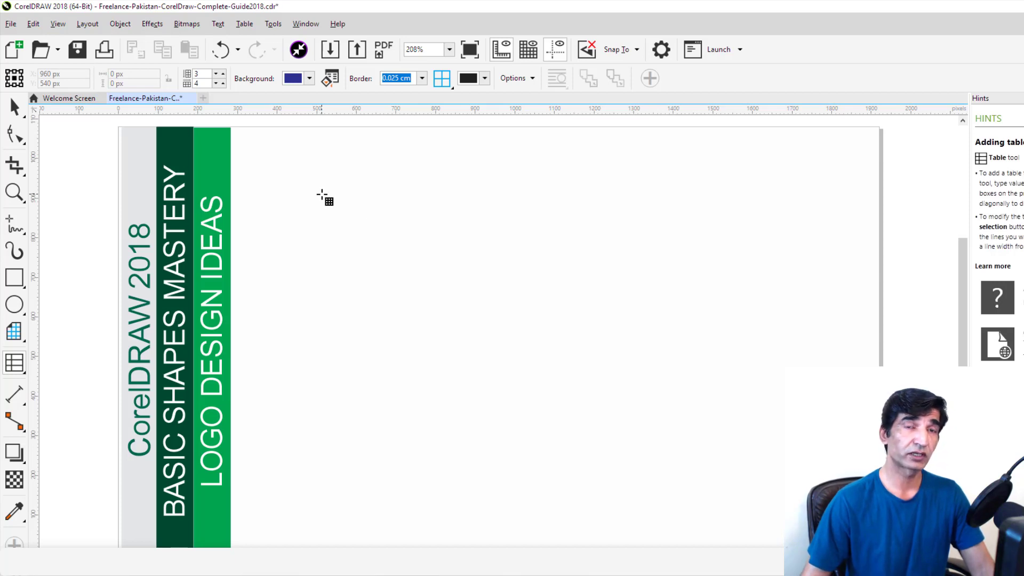
{"action": "key", "text": "ctrl+z"}
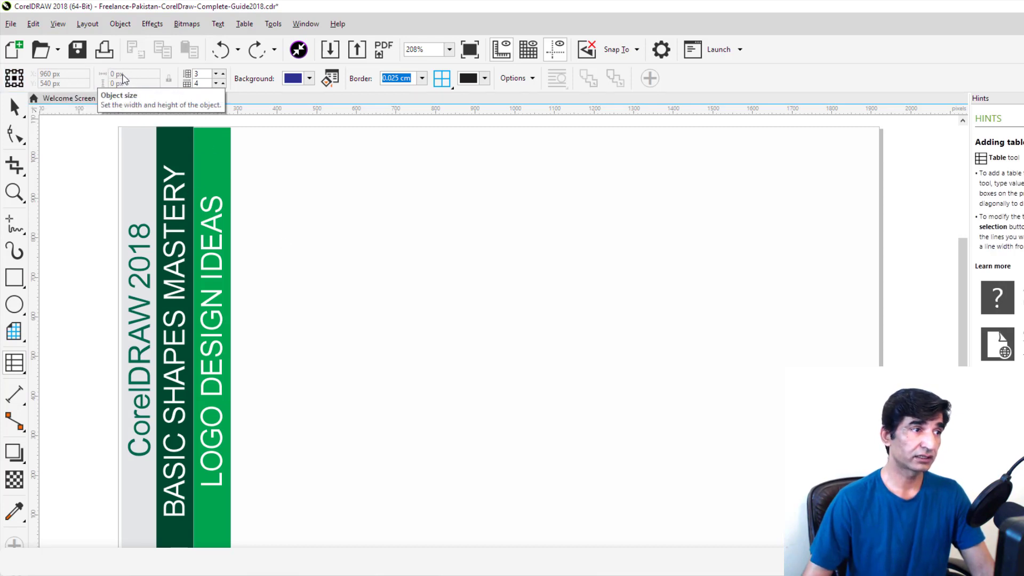
{"action": "double_click", "coordinate": [202, 75]}
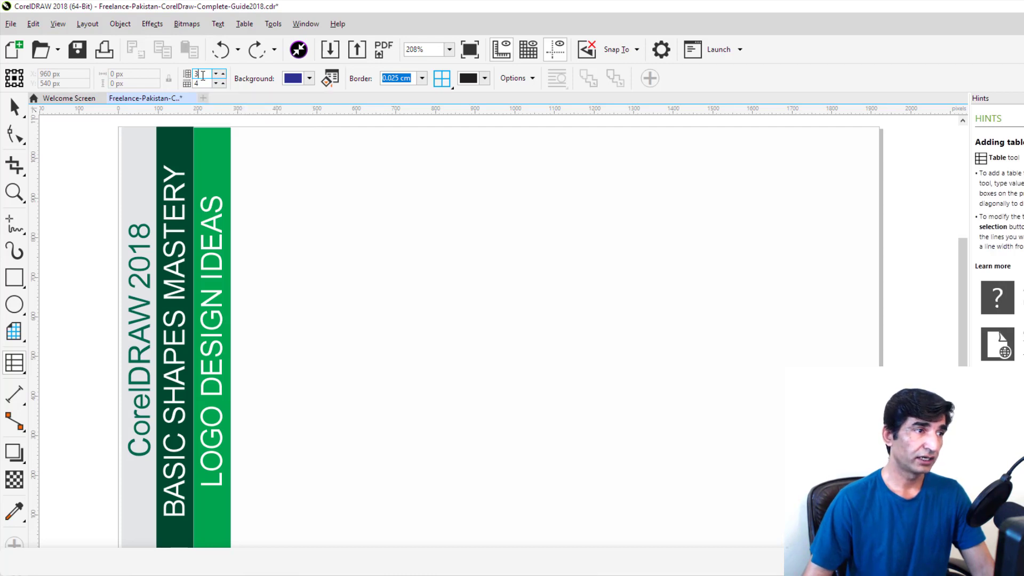
{"action": "type", "text": "5"}
{"action": "key", "text": "Tab"}
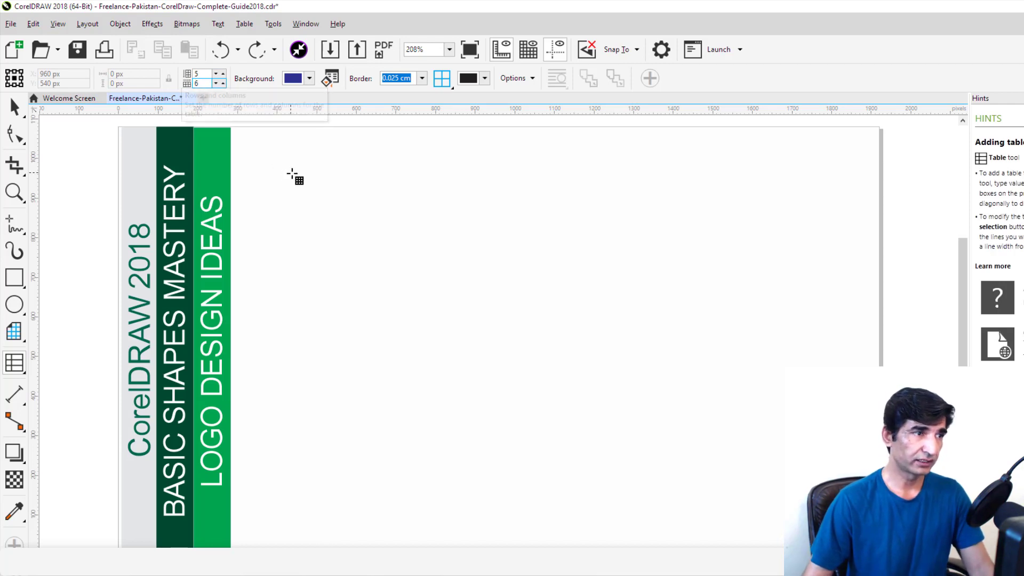
Step: Set the table background colour to a lighter blue, CMYK 86, 80, 0, 0
{"action": "left_click", "coordinate": [311, 81]}
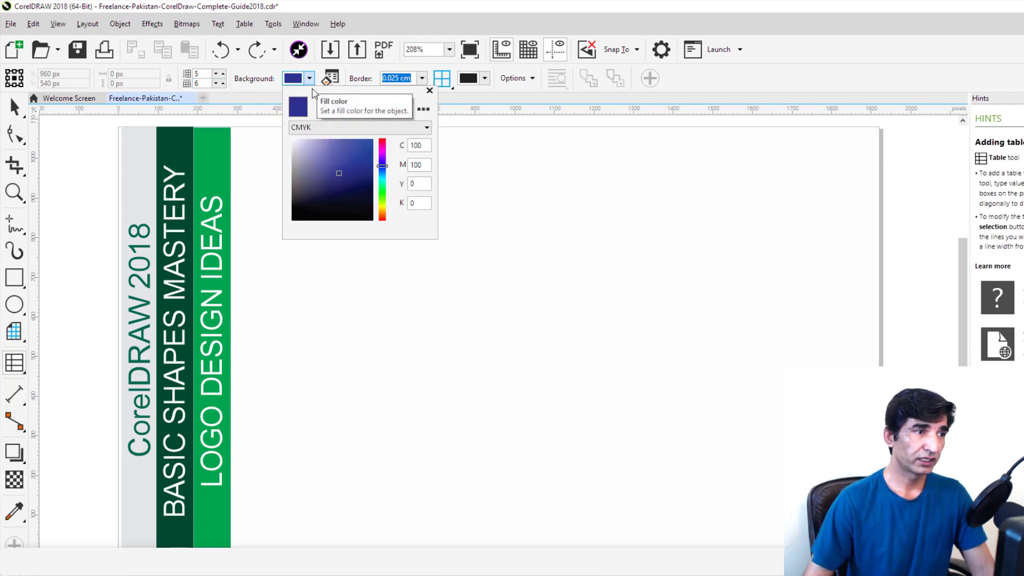
{"action": "mouse_move", "coordinate": [335, 172]}
{"action": "left_mouse_down"}
{"action": "mouse_move", "coordinate": [345, 137]}
{"action": "mouse_move", "coordinate": [348, 153]}
{"action": "left_mouse_up"}
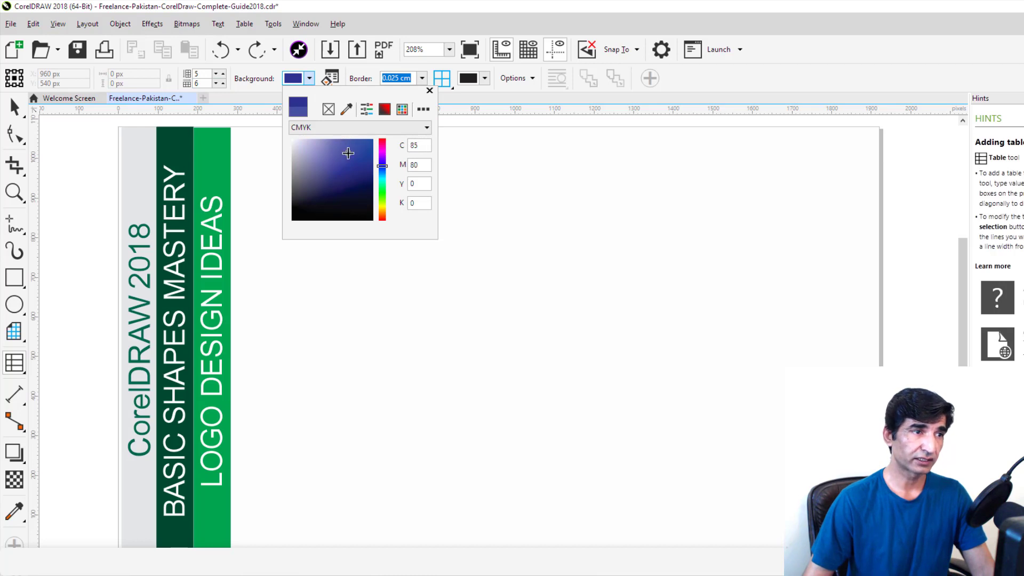
{"action": "left_click", "coordinate": [544, 384]}
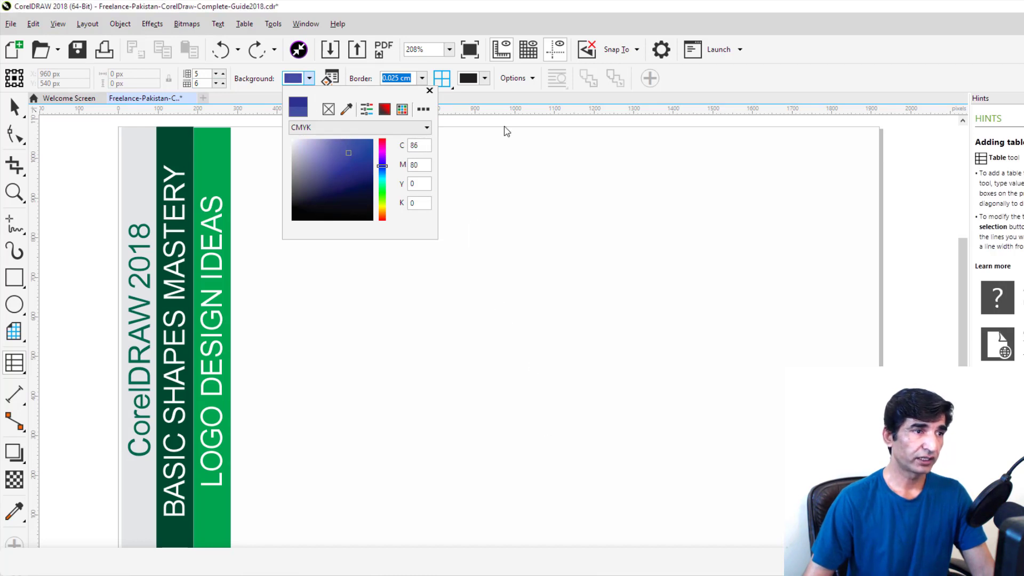
{"action": "left_click", "coordinate": [407, 310]}
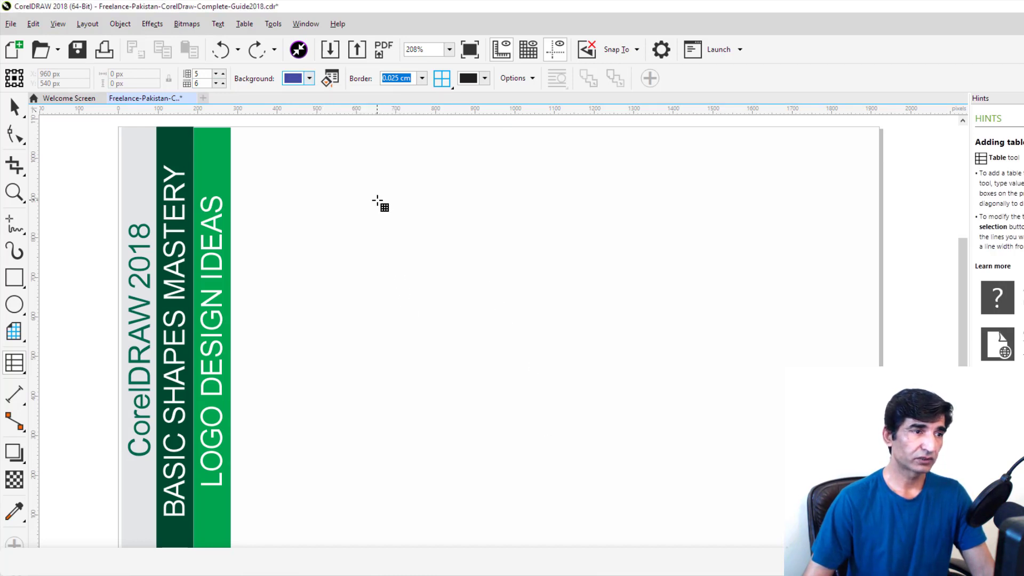
Step: Draw the table about 747 px square in the middle of the page and give it a red background
{"action": "left_click_drag", "start_coordinate": [377, 213], "coordinate": [612, 336]}
{"action": "left_click_drag", "start_coordinate": [696, 394], "coordinate": [673, 373]}
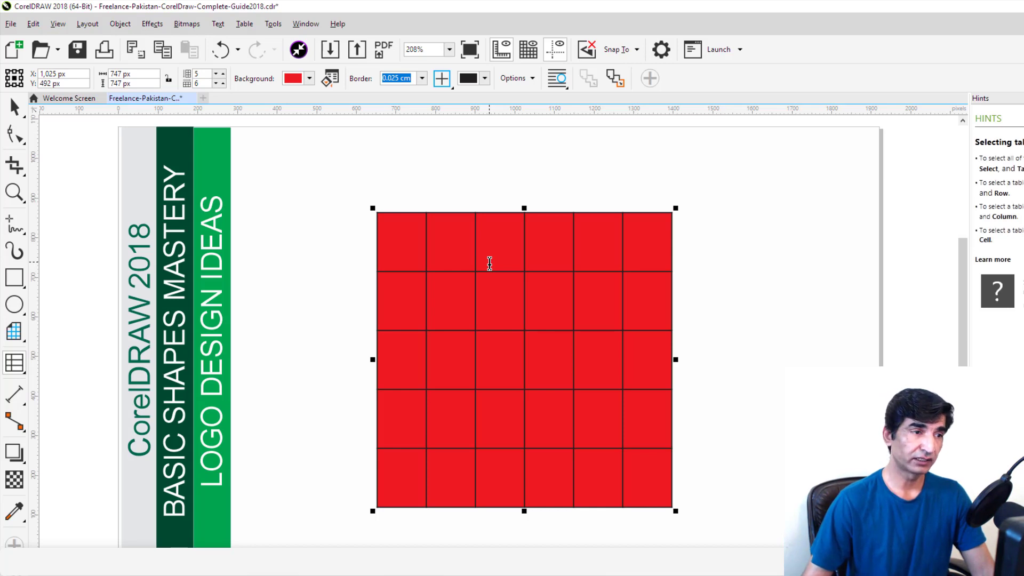
Step: Move the red table slightly up and to the left on the page, and deselect it
{"action": "left_click", "coordinate": [14, 106]}
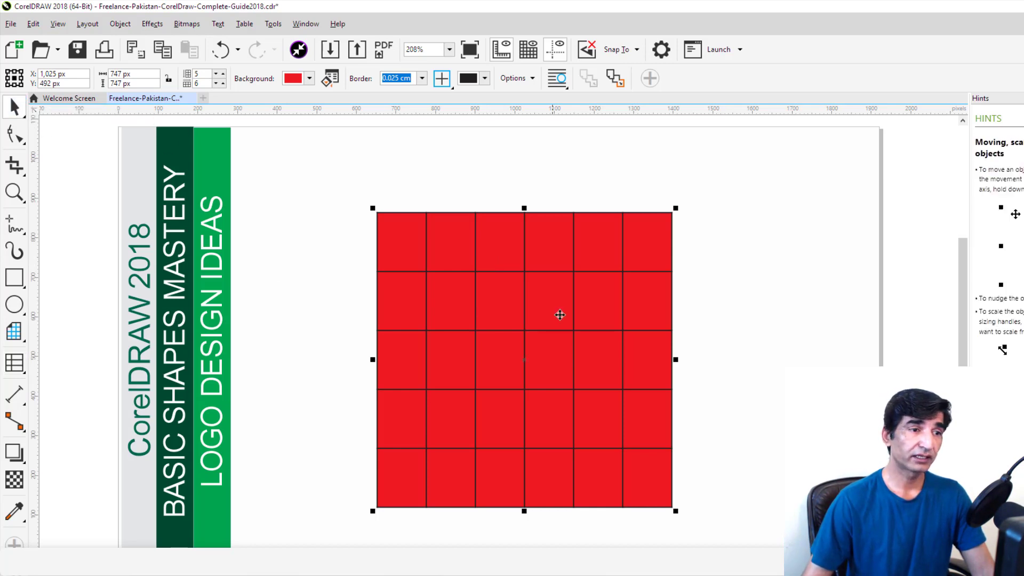
{"action": "left_click_drag", "start_coordinate": [559, 315], "coordinate": [539, 291]}
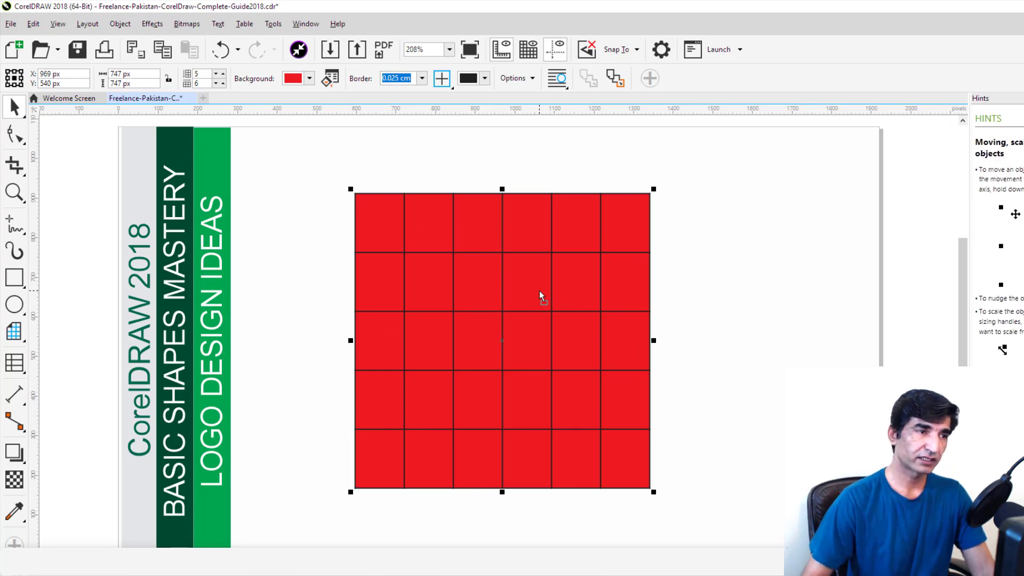
{"action": "left_click", "coordinate": [740, 234]}
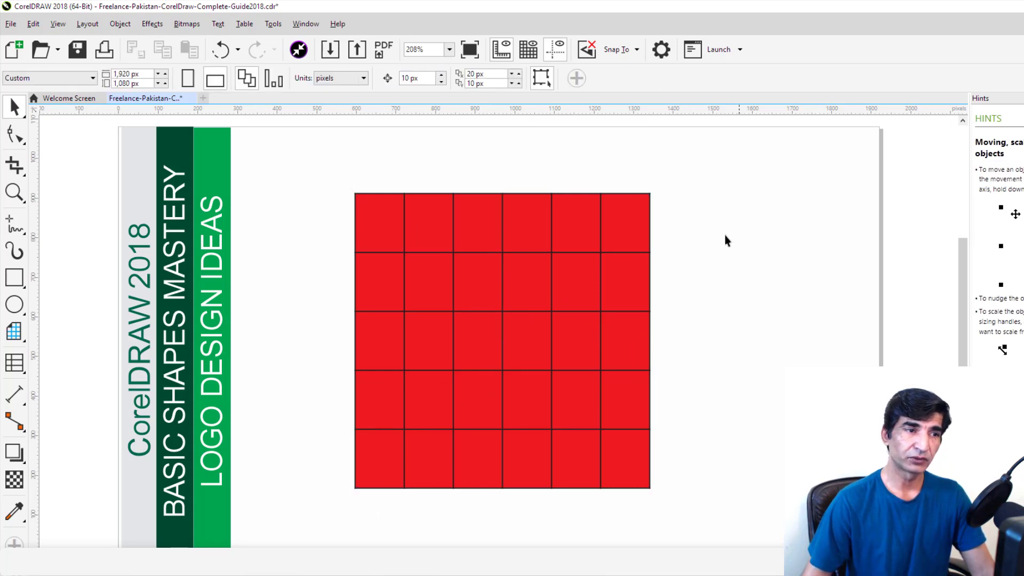
Step: Break the red table apart and ungroup all of its objects
{"action": "left_click", "coordinate": [500, 259]}
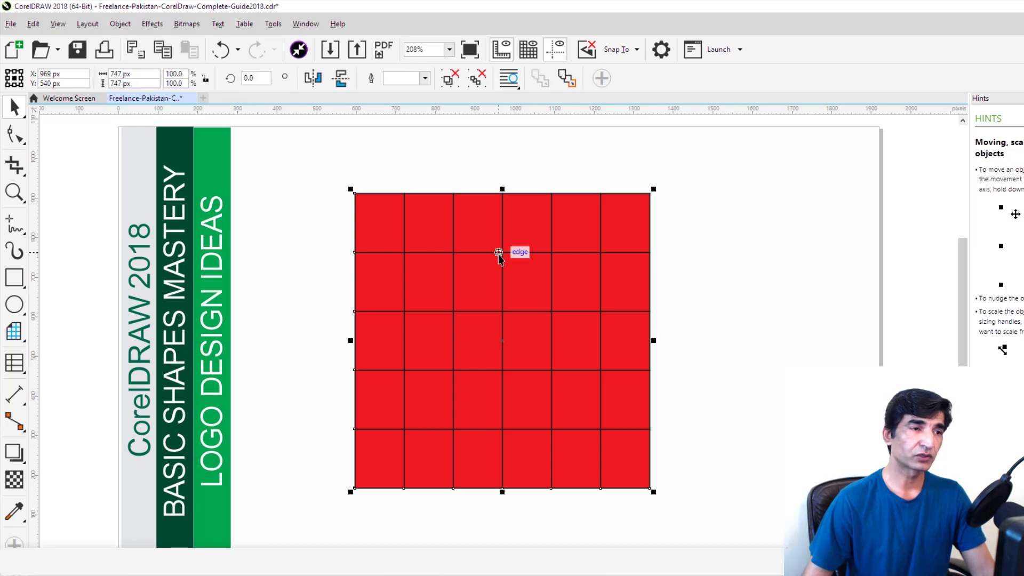
{"action": "right_click", "coordinate": [498, 254]}
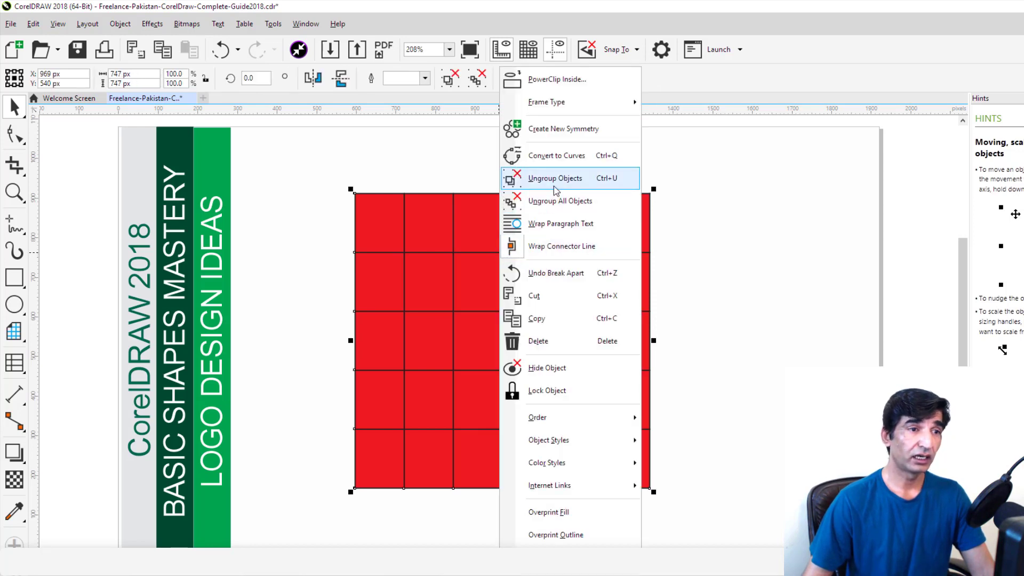
{"action": "left_click", "coordinate": [575, 201]}
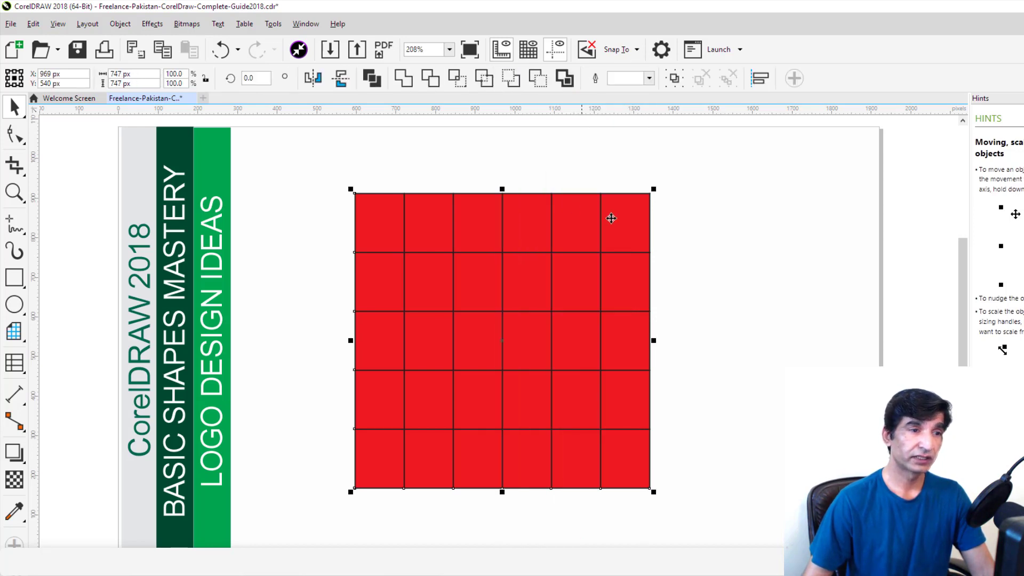
Step: Pull the red background square away from the ungrouped table lines and delete it
{"action": "left_click", "coordinate": [639, 241]}
{"action": "left_click", "coordinate": [734, 263]}
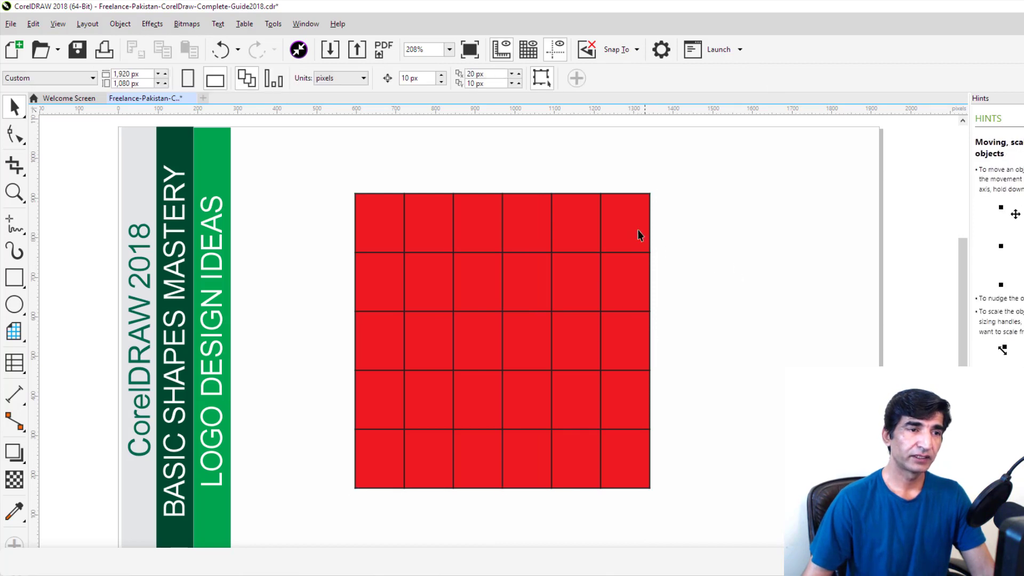
{"action": "left_click_drag", "start_coordinate": [641, 243], "coordinate": [663, 207]}
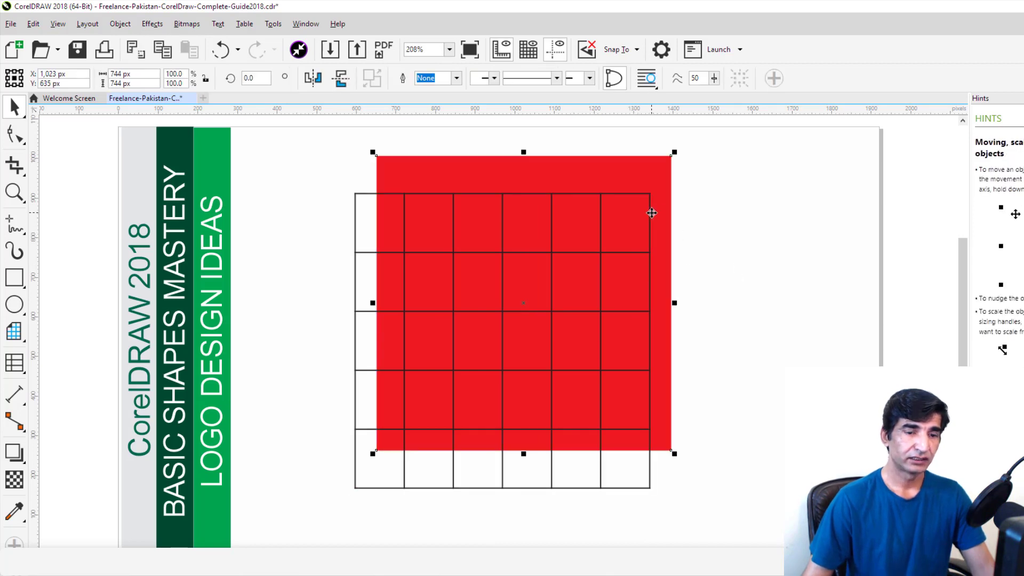
{"action": "key", "text": "Delete"}
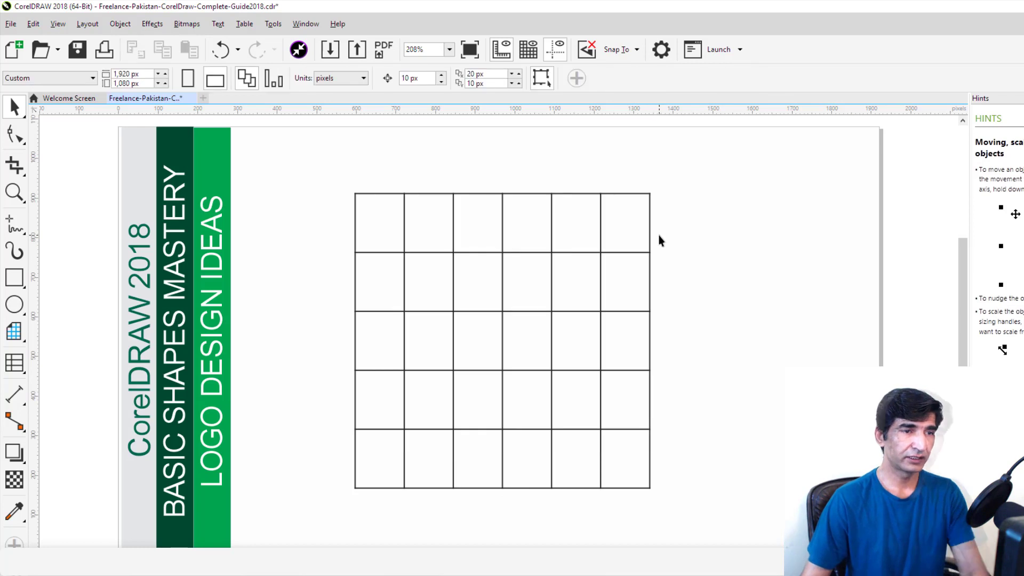
Step: Move the rightmost vertical line and the top horizontal line off the grid, and shift two inner horizontal lines
{"action": "left_click_drag", "start_coordinate": [649, 231], "coordinate": [694, 242]}
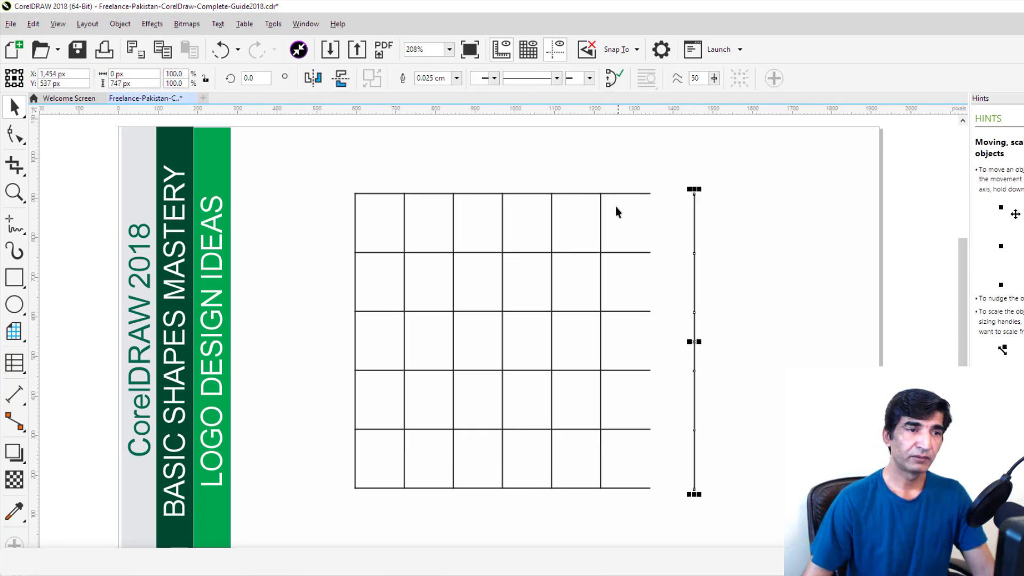
{"action": "left_click_drag", "start_coordinate": [615, 193], "coordinate": [615, 143]}
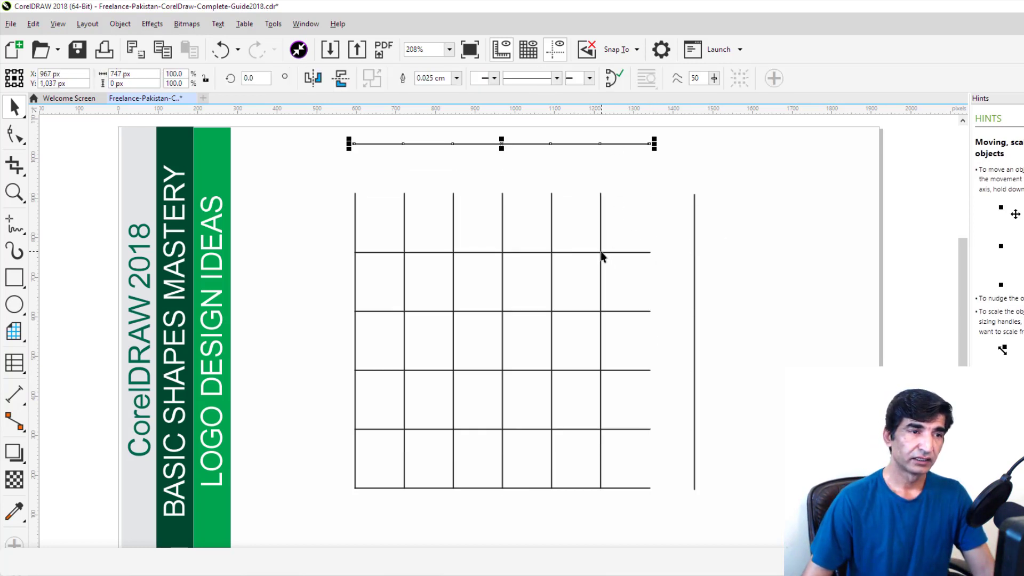
{"action": "left_click_drag", "start_coordinate": [600, 251], "coordinate": [600, 219]}
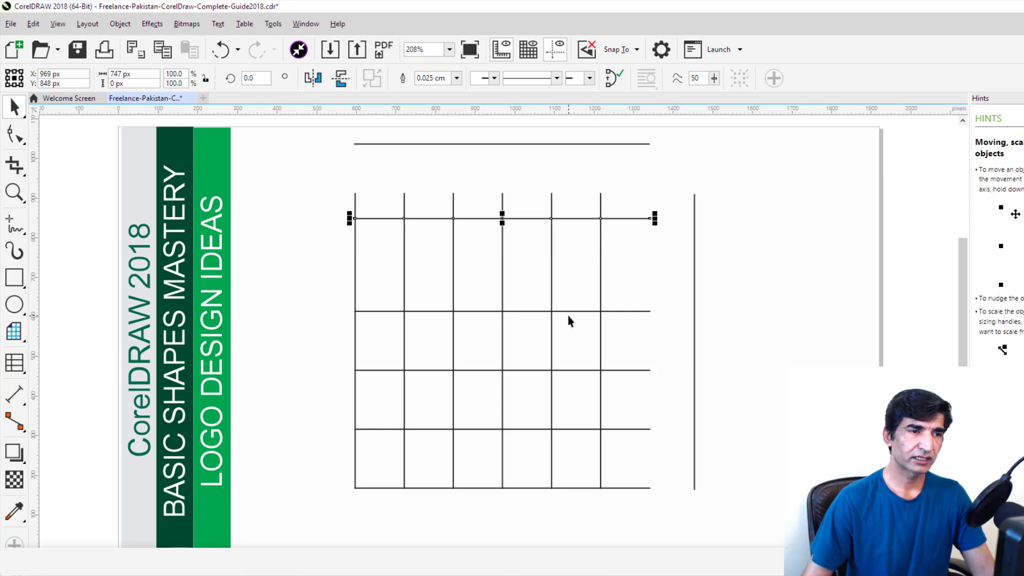
{"action": "left_click_drag", "start_coordinate": [566, 312], "coordinate": [569, 349]}
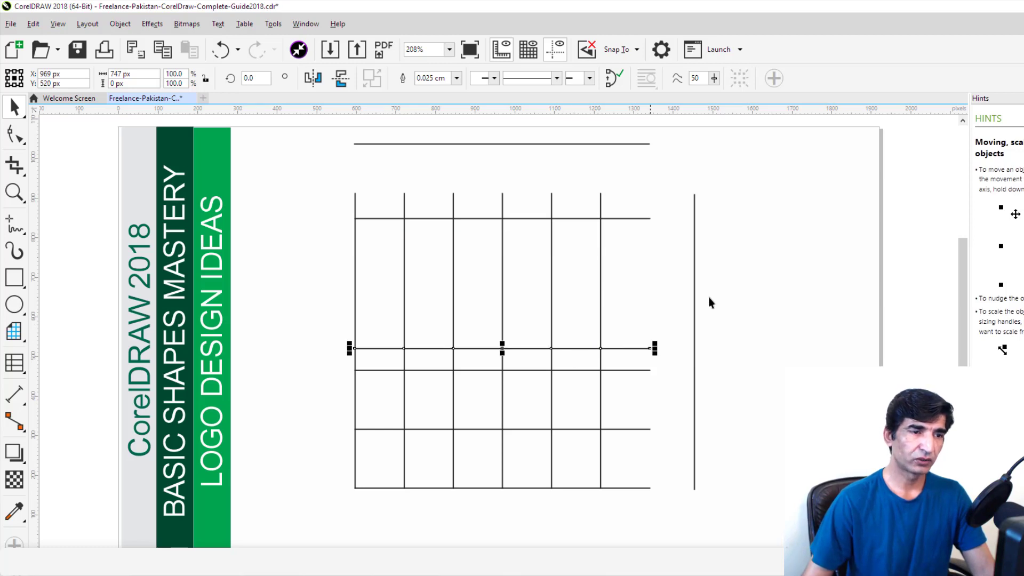
{"action": "left_click", "coordinate": [438, 270]}
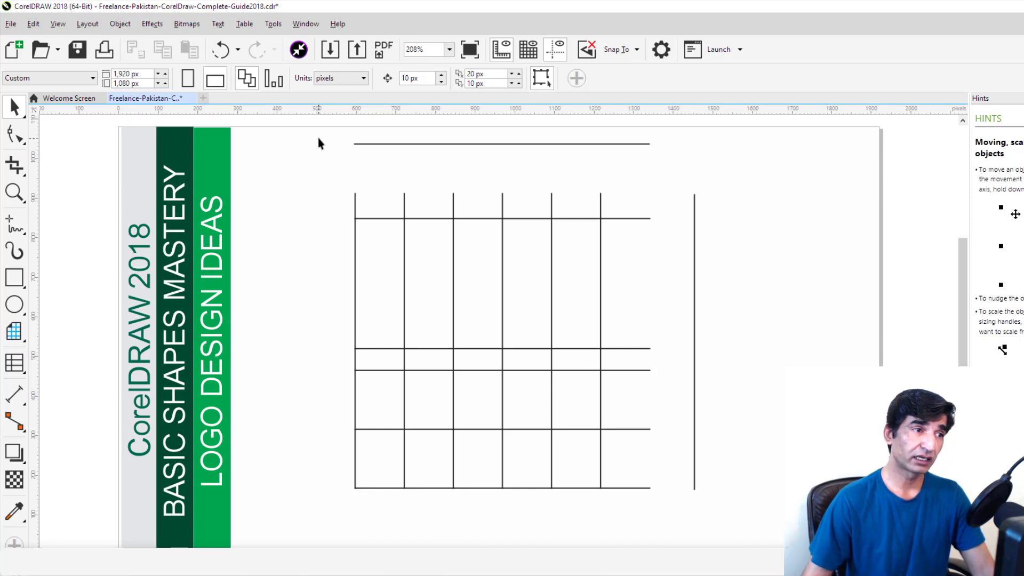
Step: Select all the loose grid lines and delete them
{"action": "left_click_drag", "start_coordinate": [318, 137], "coordinate": [731, 495]}
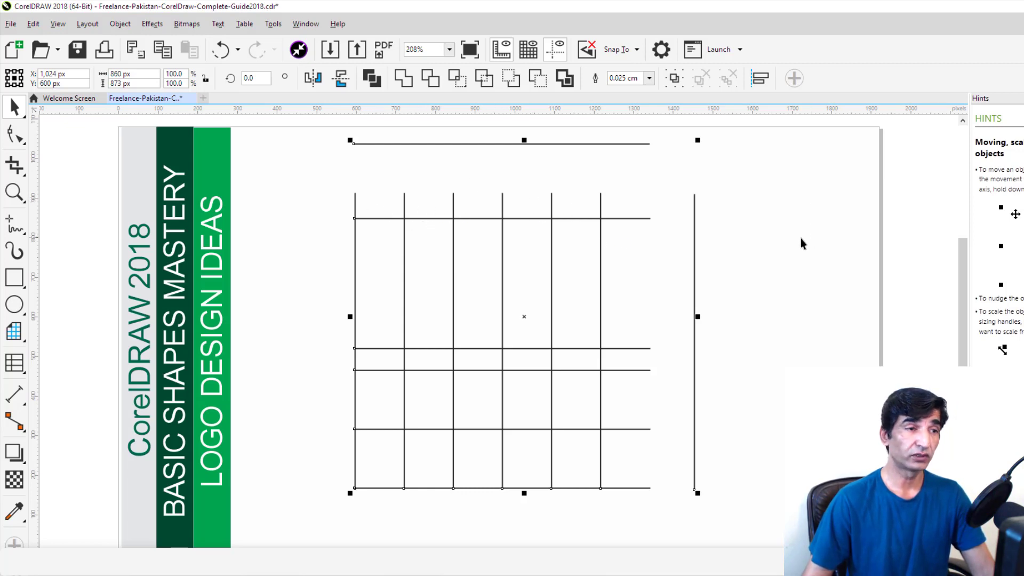
{"action": "left_click_drag", "start_coordinate": [309, 130], "coordinate": [735, 517]}
{"action": "key", "text": "Delete"}
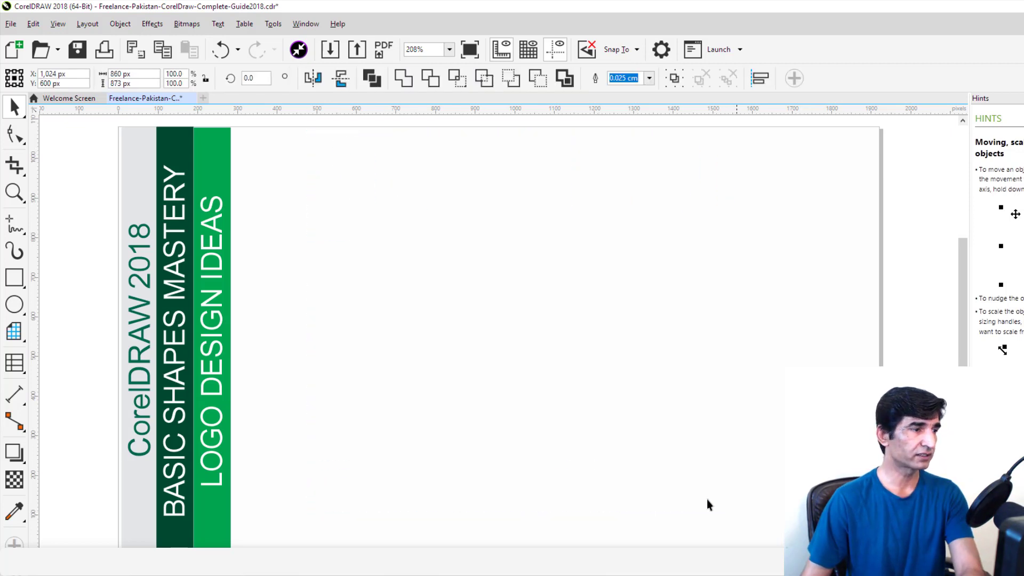
Step: Draw a new table about 1,007 by 699 px and give it a light grey background
{"action": "left_click", "coordinate": [14, 362]}
{"action": "left_click_drag", "start_coordinate": [401, 223], "coordinate": [799, 499]}
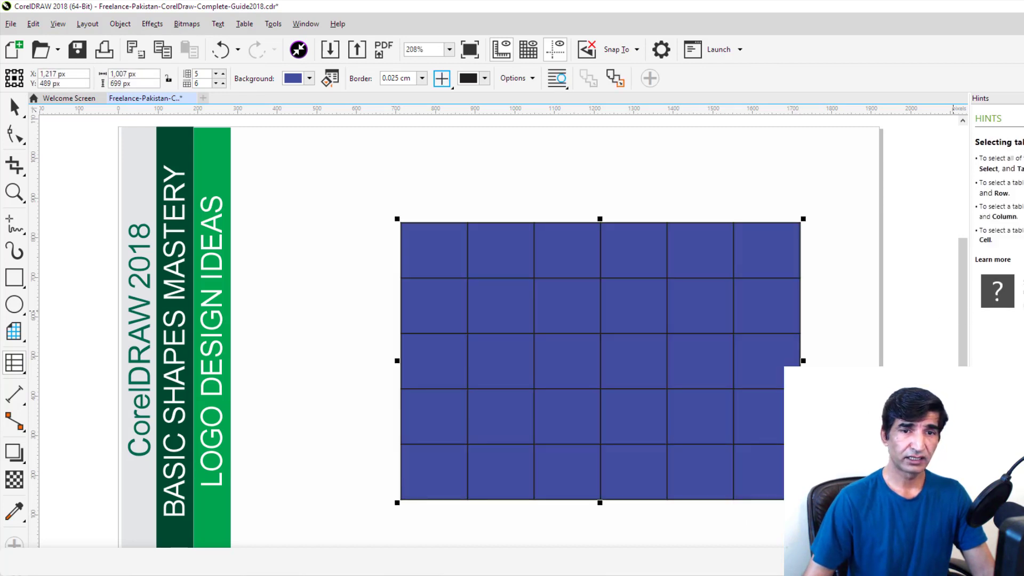
{"action": "left_click", "coordinate": [1022, 277]}
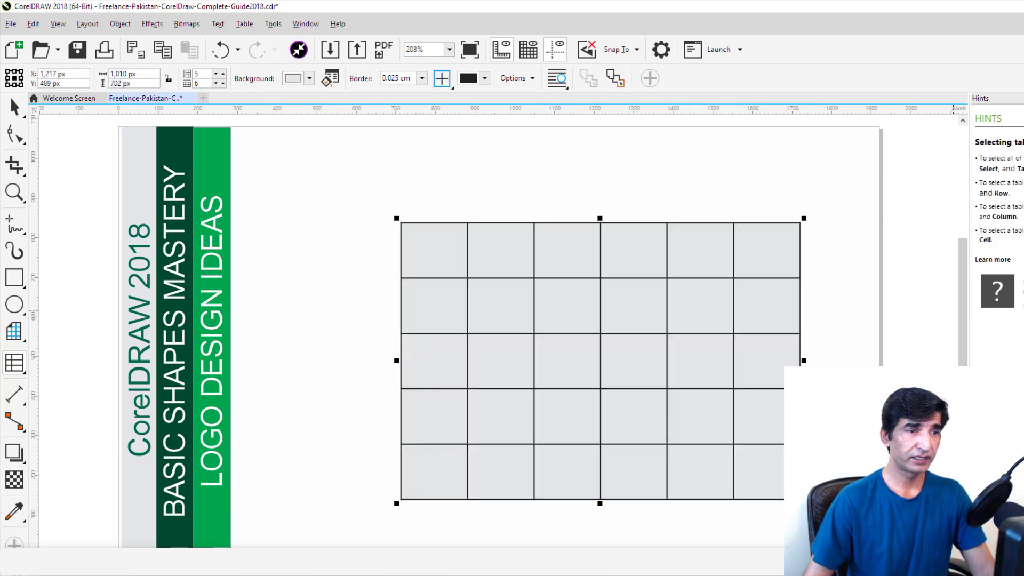
Step: Colour only the top and bottom borders of the table pinkish red
{"action": "left_click", "coordinate": [449, 89]}
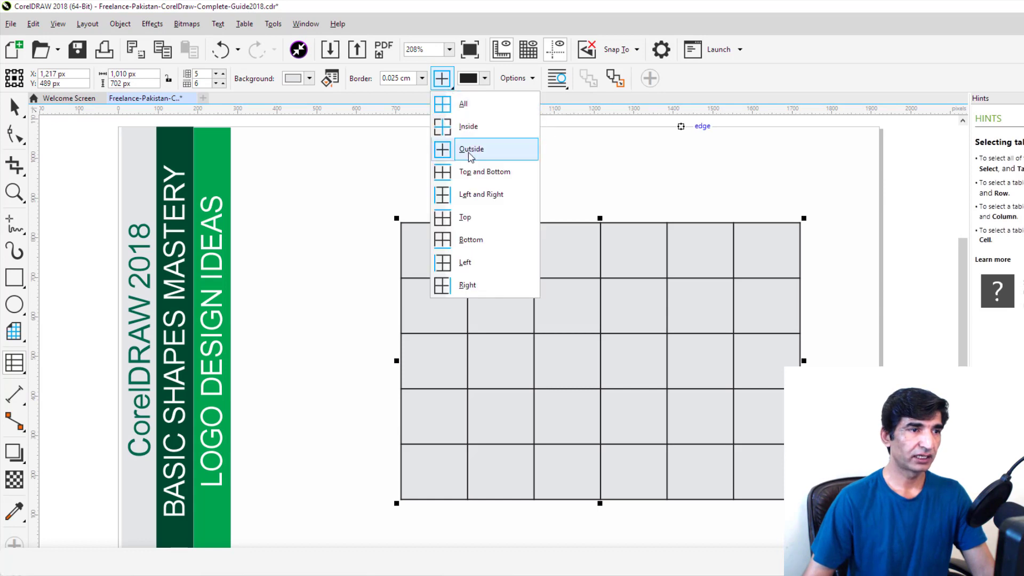
{"action": "left_click", "coordinate": [474, 178]}
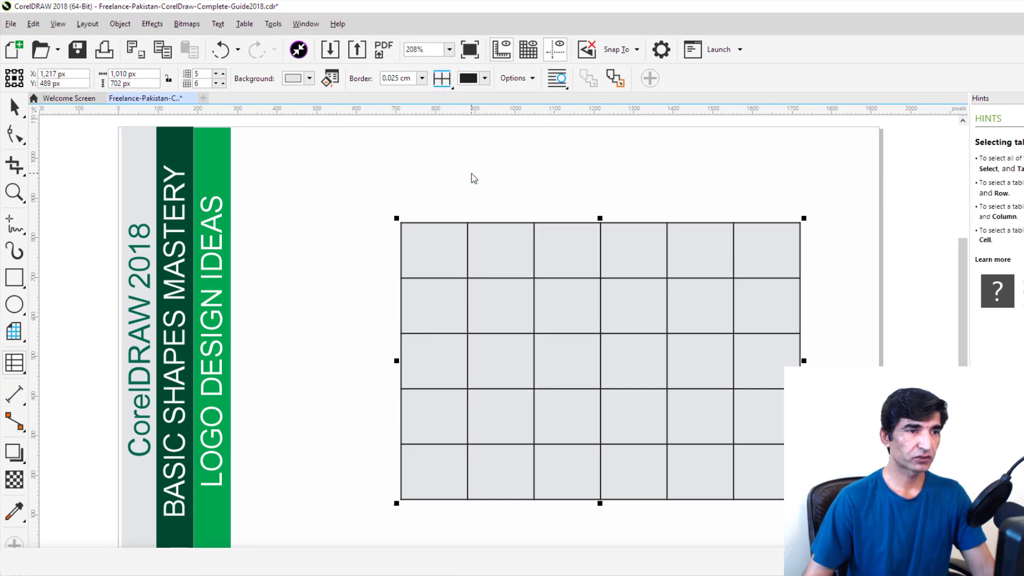
{"action": "left_click", "coordinate": [484, 80]}
{"action": "left_click_drag", "start_coordinate": [514, 164], "coordinate": [552, 133]}
{"action": "left_click", "coordinate": [751, 84]}
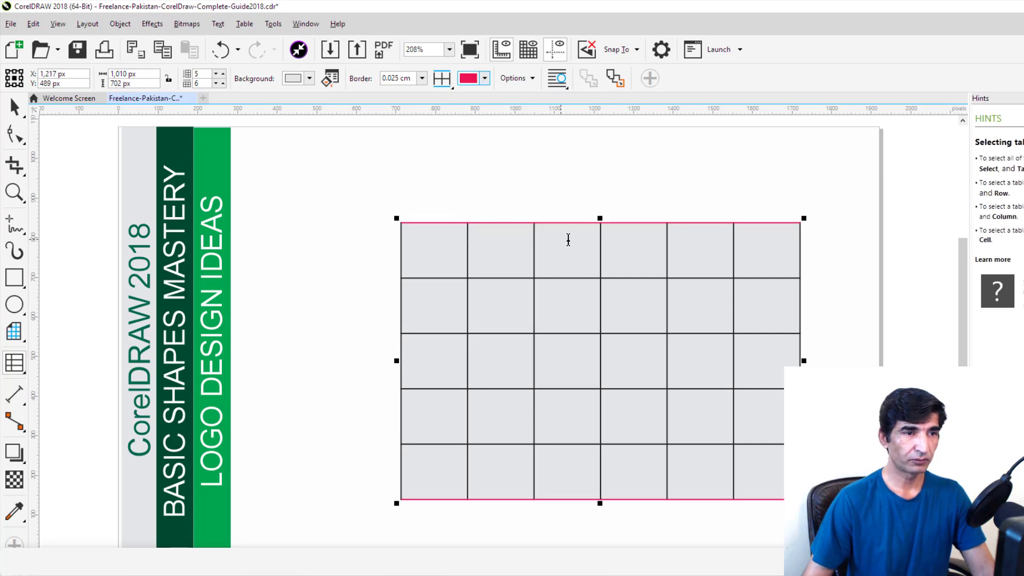
Step: Colour only the left and right borders of the table green
{"action": "left_click", "coordinate": [452, 86]}
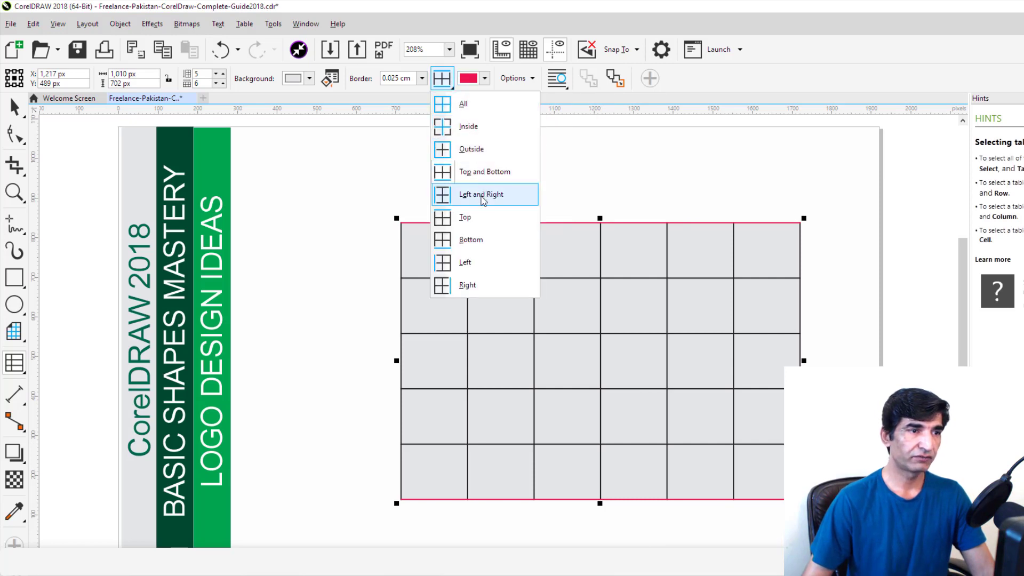
{"action": "left_click", "coordinate": [482, 197]}
{"action": "left_click", "coordinate": [484, 79]}
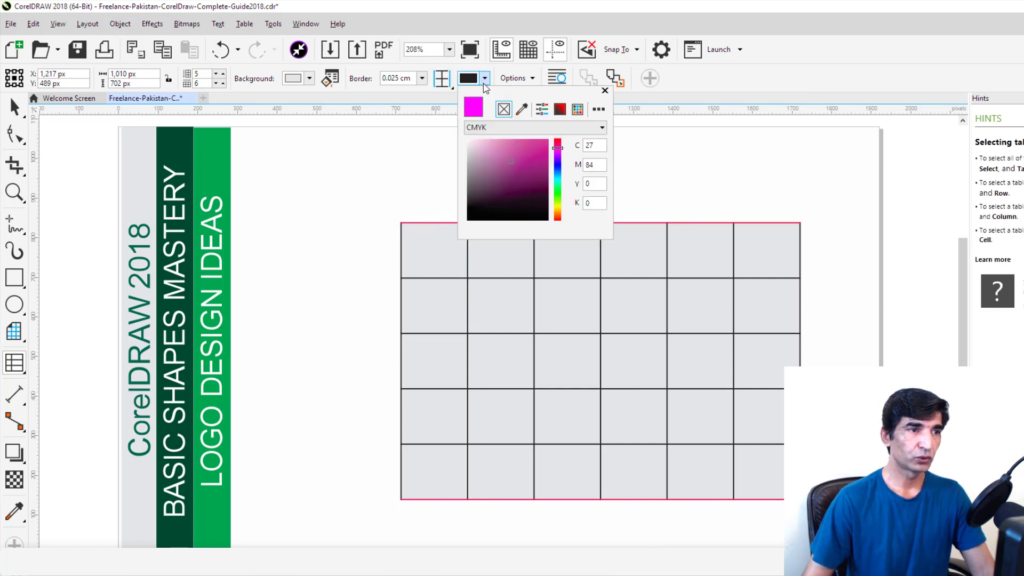
{"action": "left_click", "coordinate": [557, 194]}
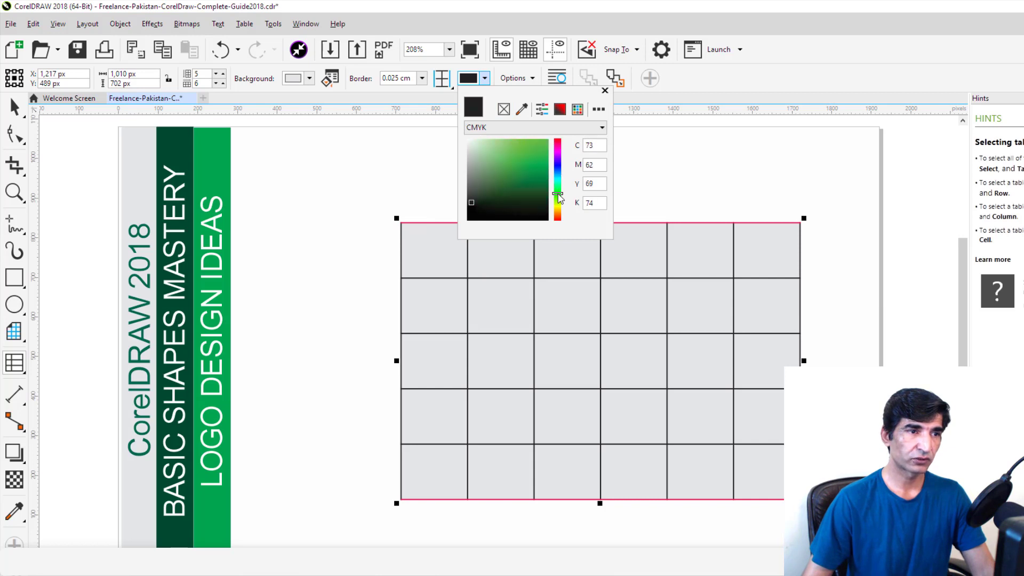
{"action": "left_click", "coordinate": [548, 140]}
{"action": "left_click", "coordinate": [730, 88]}
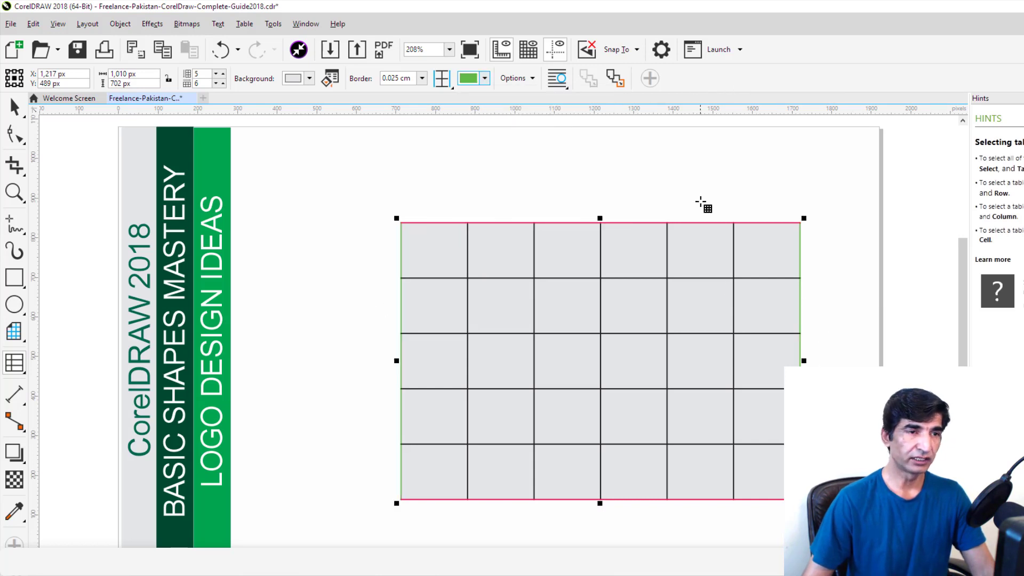
Step: Fill the first three header cells with Name, Age and Gender, setting the Tab key to move to the next cell
{"action": "left_click", "coordinate": [419, 246]}
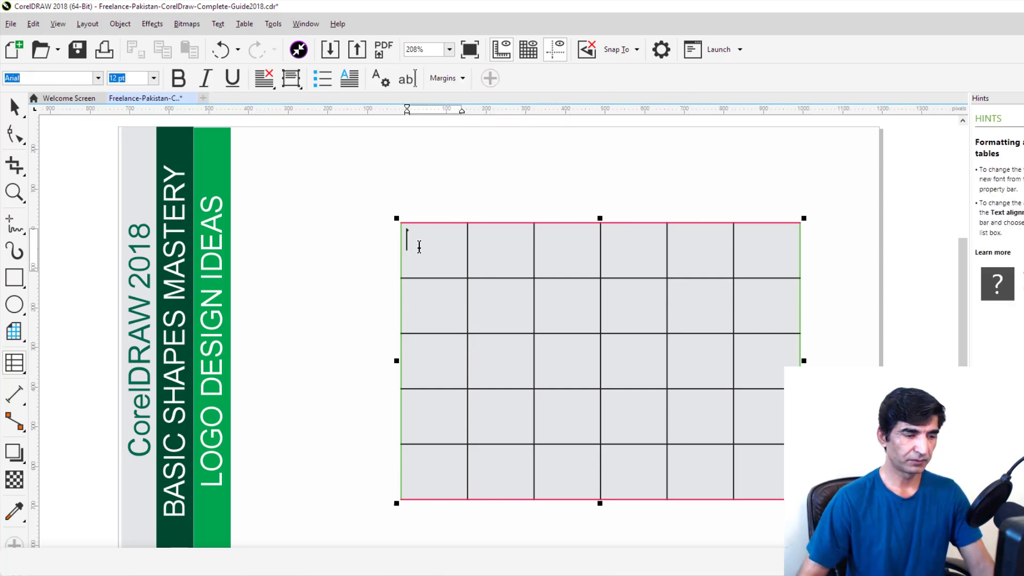
{"action": "type", "text": "Name"}
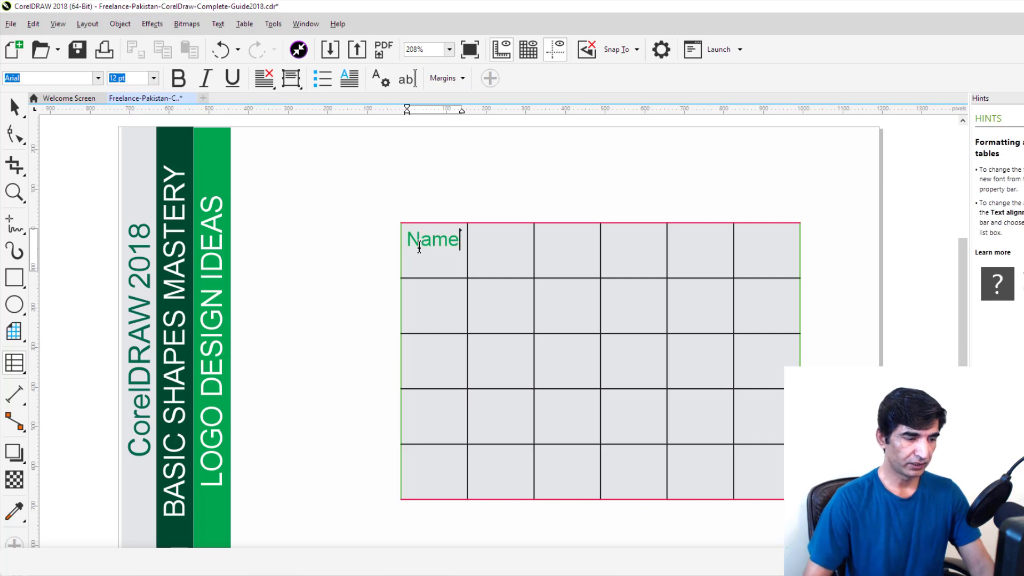
{"action": "key", "text": "Tab"}
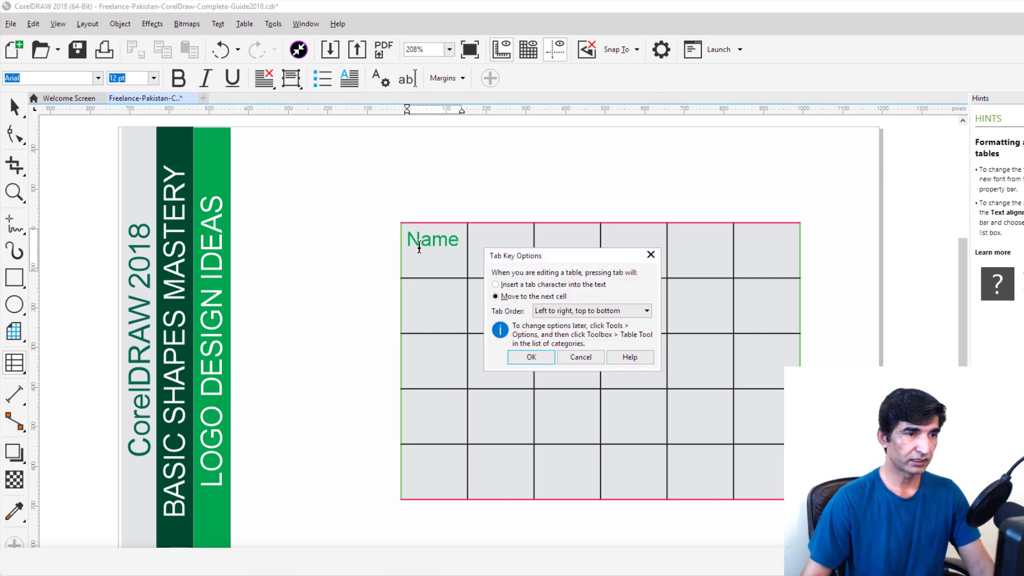
{"action": "left_click", "coordinate": [539, 358]}
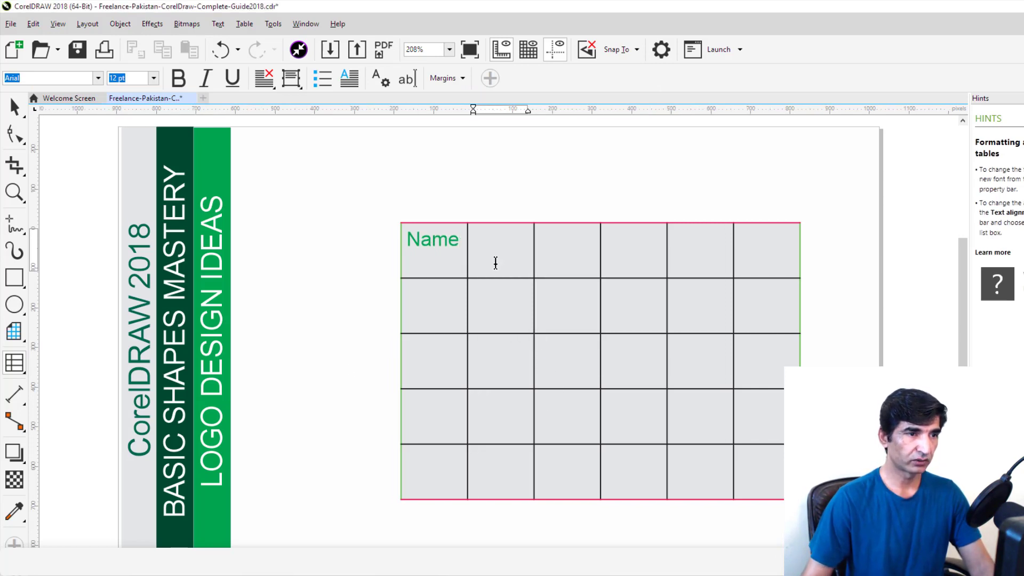
{"action": "type", "text": "Age"}
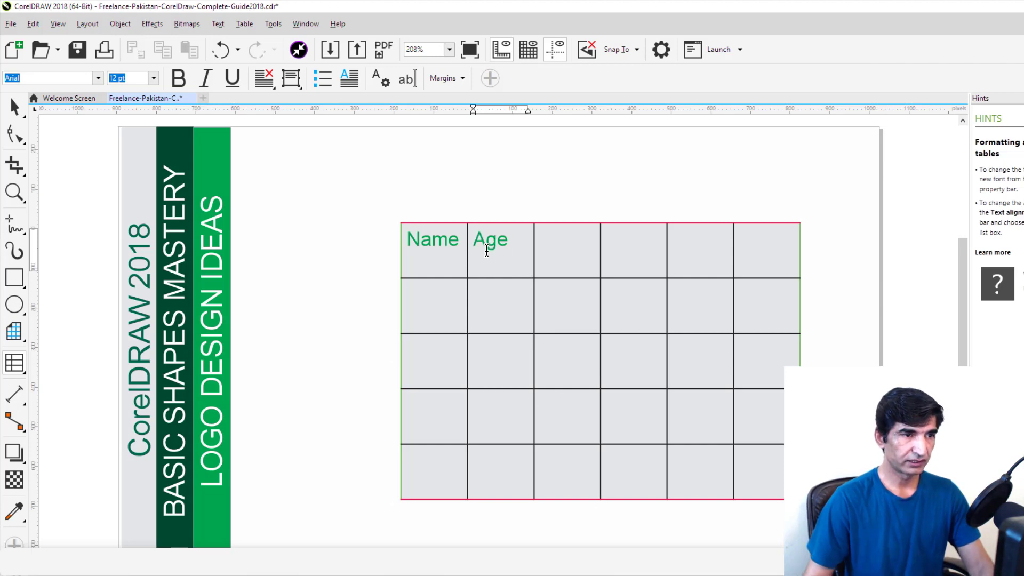
{"action": "key", "text": "Tab"}
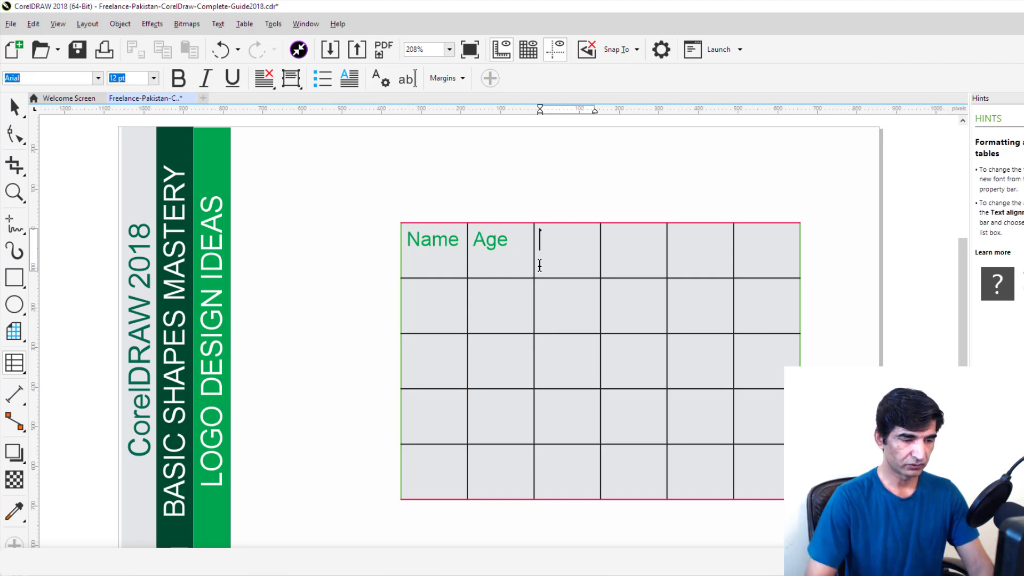
{"action": "type", "text": "Gend"}
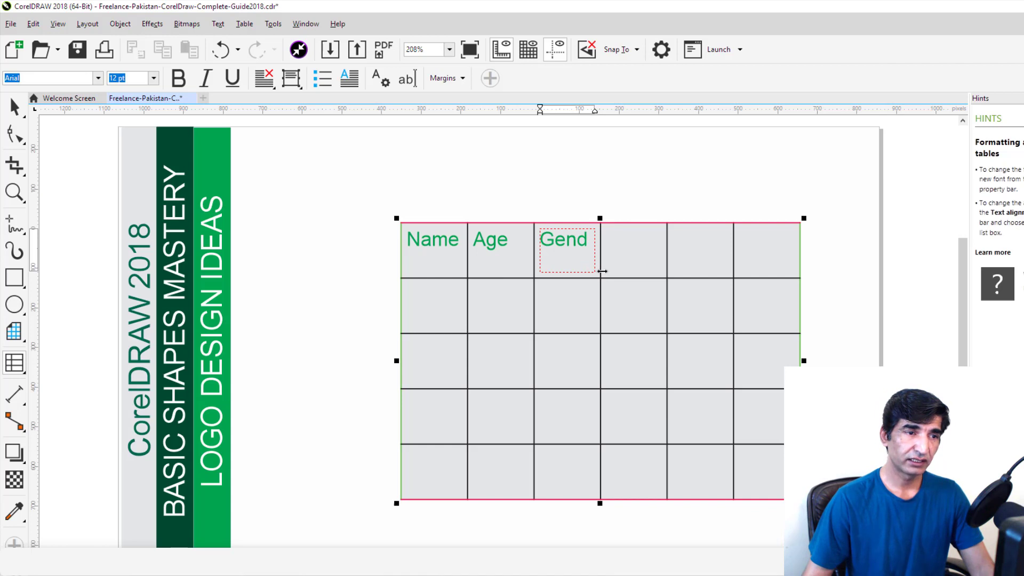
Step: Widen the Gender column until its heading fits, narrow the Name column slightly and reduce the header row's height a little
{"action": "mouse_move", "coordinate": [601, 271]}
{"action": "left_mouse_down"}
{"action": "mouse_move", "coordinate": [633, 269]}
{"action": "mouse_move", "coordinate": [609, 271]}
{"action": "left_mouse_up"}
{"action": "left_click_drag", "start_coordinate": [467, 302], "coordinate": [463, 302]}
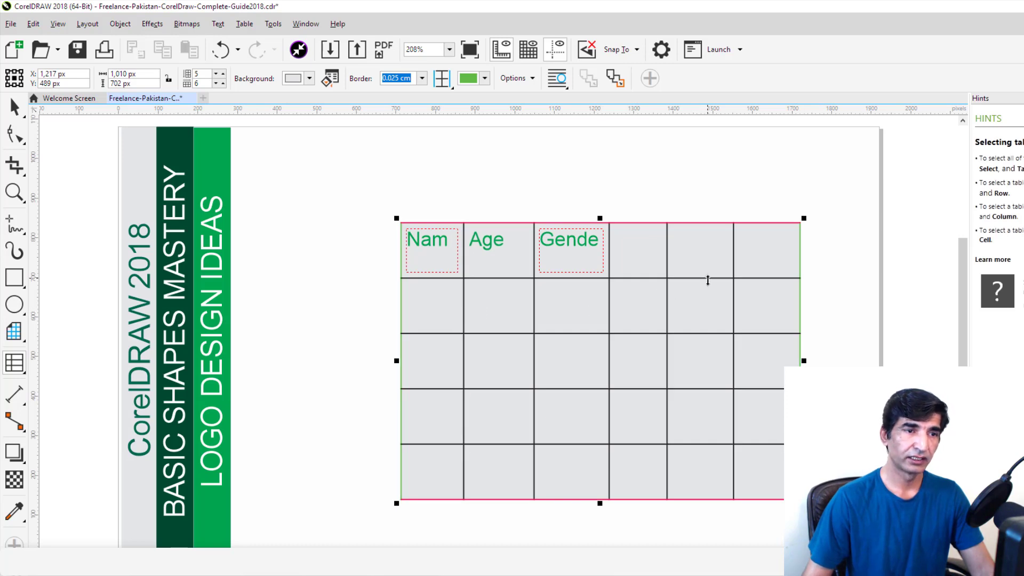
{"action": "mouse_move", "coordinate": [707, 278]}
{"action": "left_mouse_down"}
{"action": "mouse_move", "coordinate": [713, 314]}
{"action": "mouse_move", "coordinate": [700, 275]}
{"action": "left_mouse_up"}
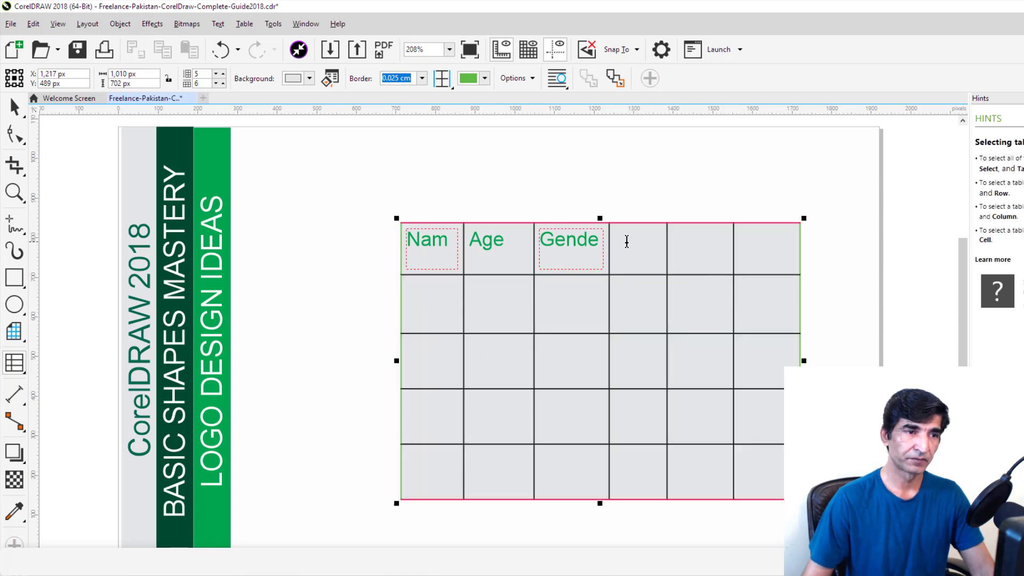
{"action": "left_click_drag", "start_coordinate": [608, 234], "coordinate": [623, 234]}
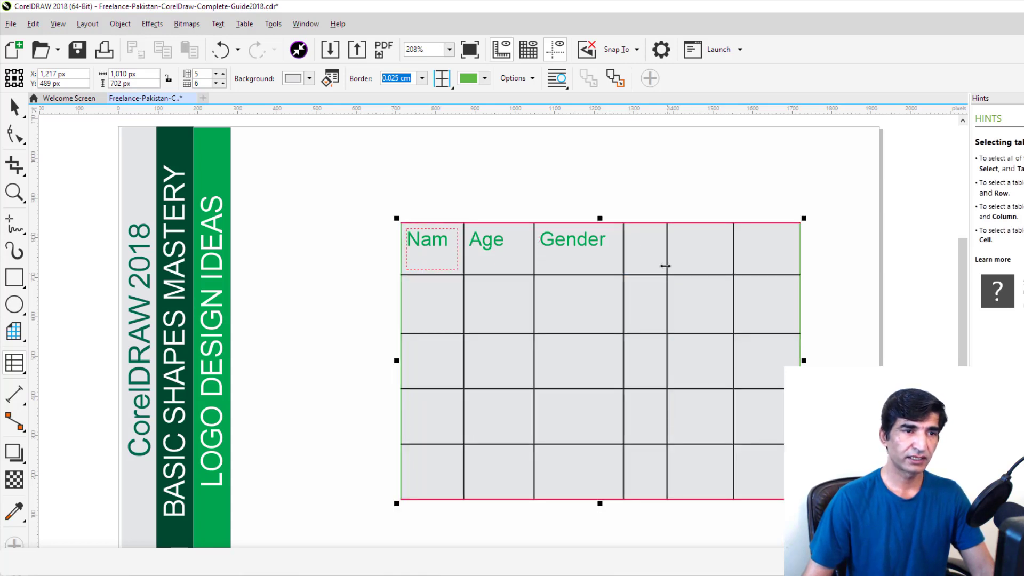
Step: Widen the table's fourth column by shifting its right border and the next column's border to the right
{"action": "left_click_drag", "start_coordinate": [733, 245], "coordinate": [772, 247]}
{"action": "left_click_drag", "start_coordinate": [667, 260], "coordinate": [720, 262]}
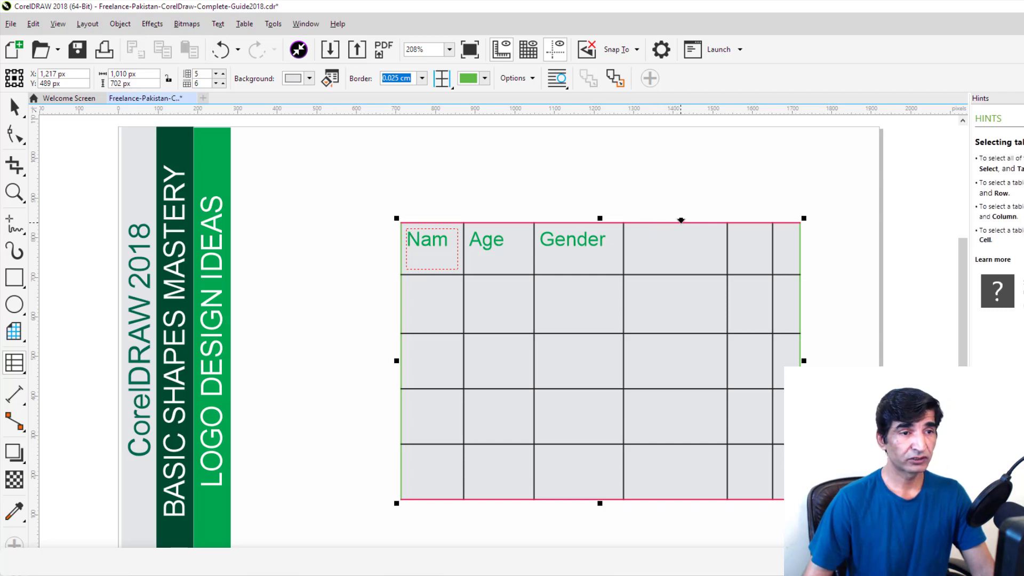
Step: Fill the table's entire fourth column with yellow and its entire third row with red
{"action": "left_click", "coordinate": [680, 219]}
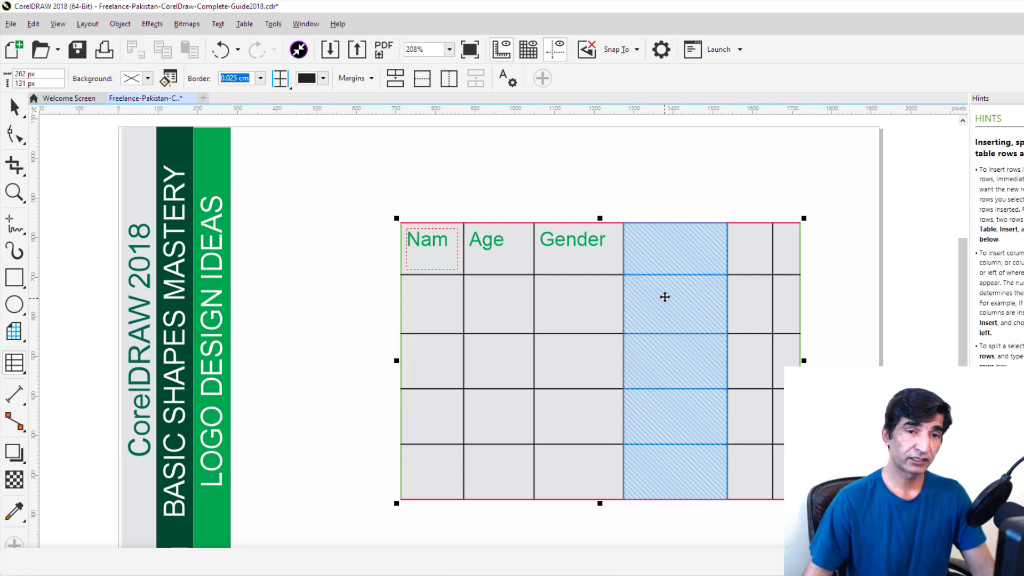
{"action": "left_click", "coordinate": [1021, 326]}
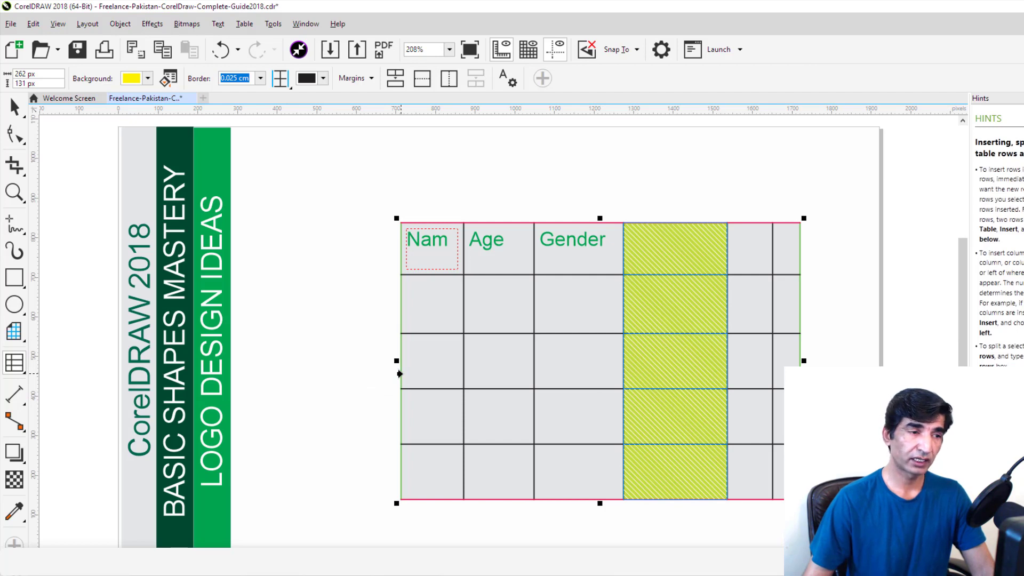
{"action": "left_click", "coordinate": [399, 373]}
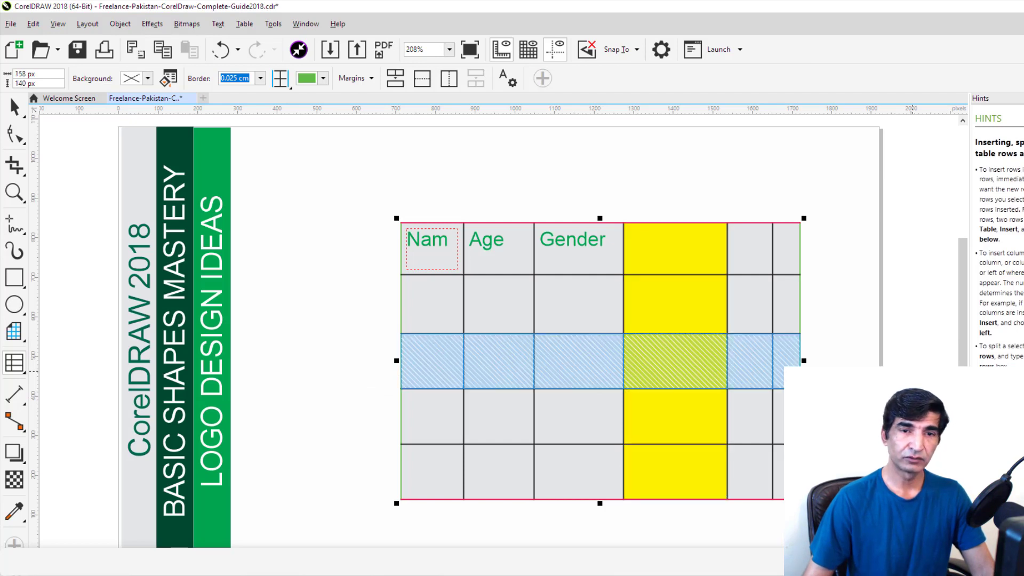
{"action": "left_click", "coordinate": [1021, 339]}
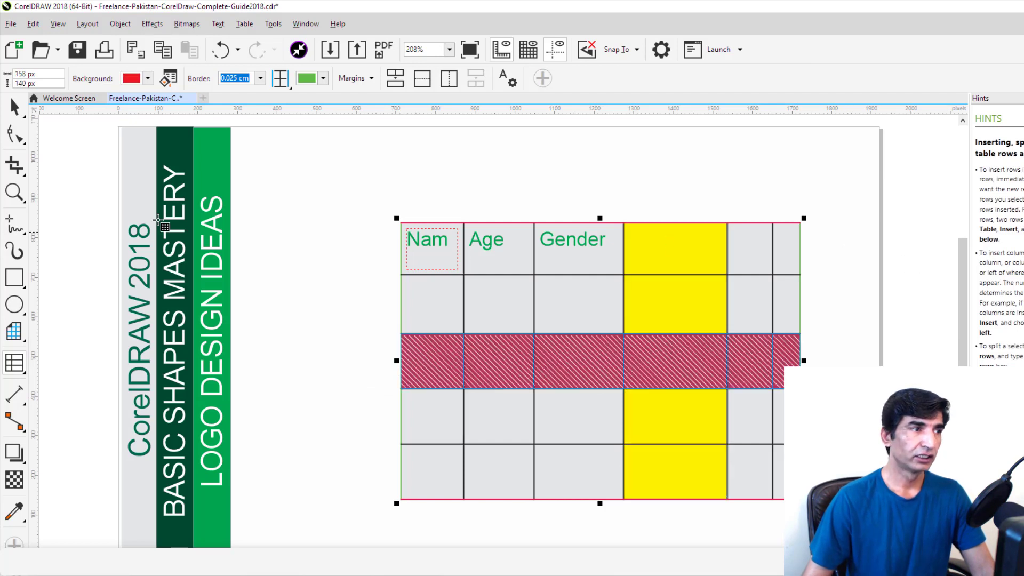
Step: Select the whole table with the Pick tool and delete it from the page
{"action": "left_click", "coordinate": [79, 122]}
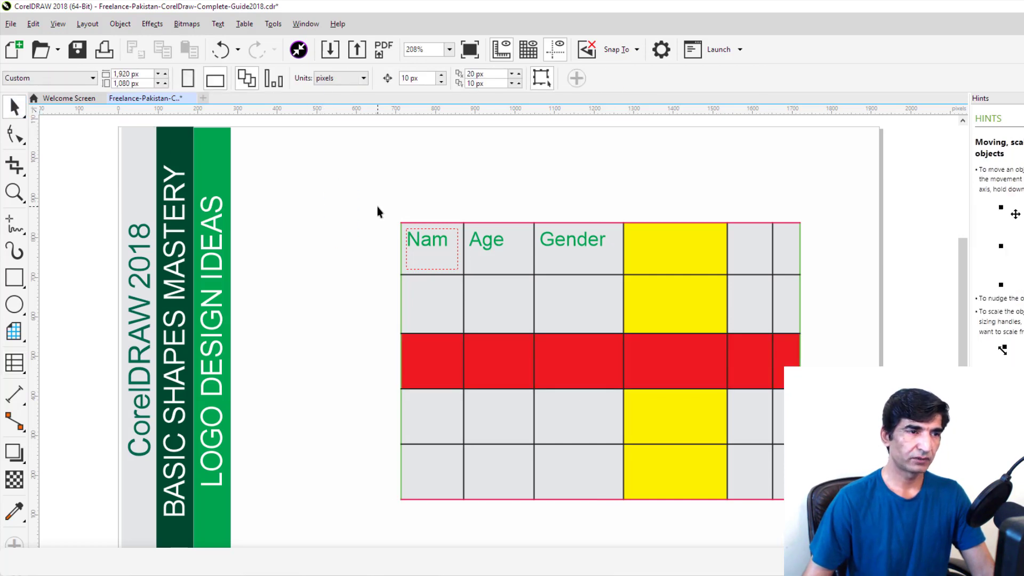
{"action": "left_click_drag", "start_coordinate": [370, 189], "coordinate": [841, 516]}
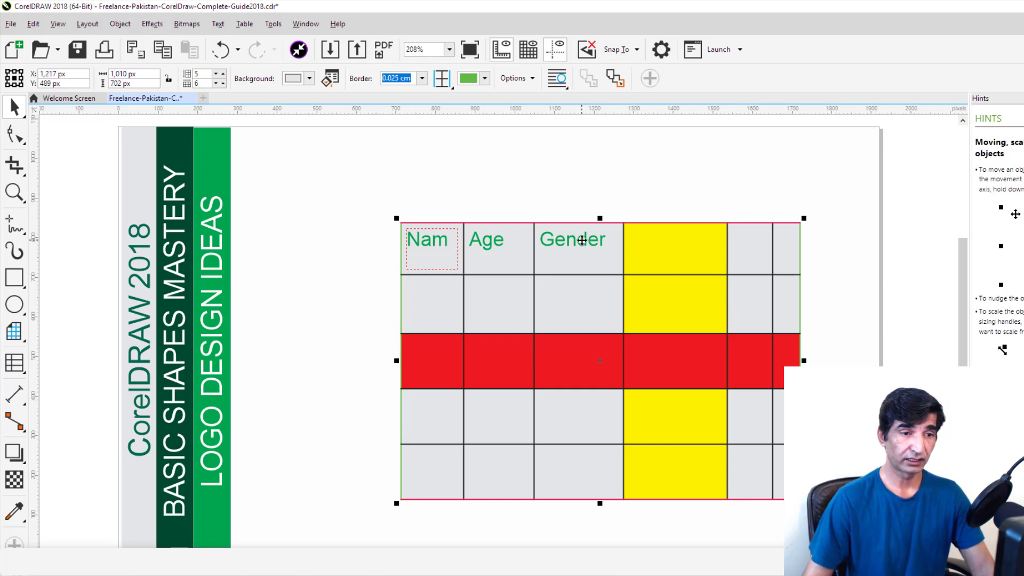
{"action": "key", "text": "Delete"}
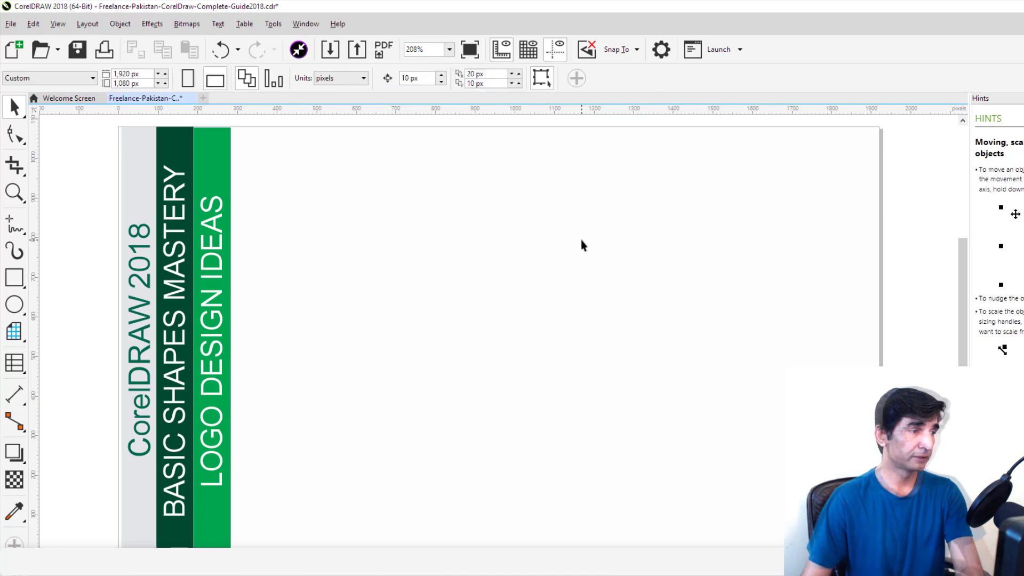
Step: Draw a Parallel effect with the Impact tool, about 1,320 × 754 px, on the empty page area beside the green strips
{"action": "key", "text": "d"}
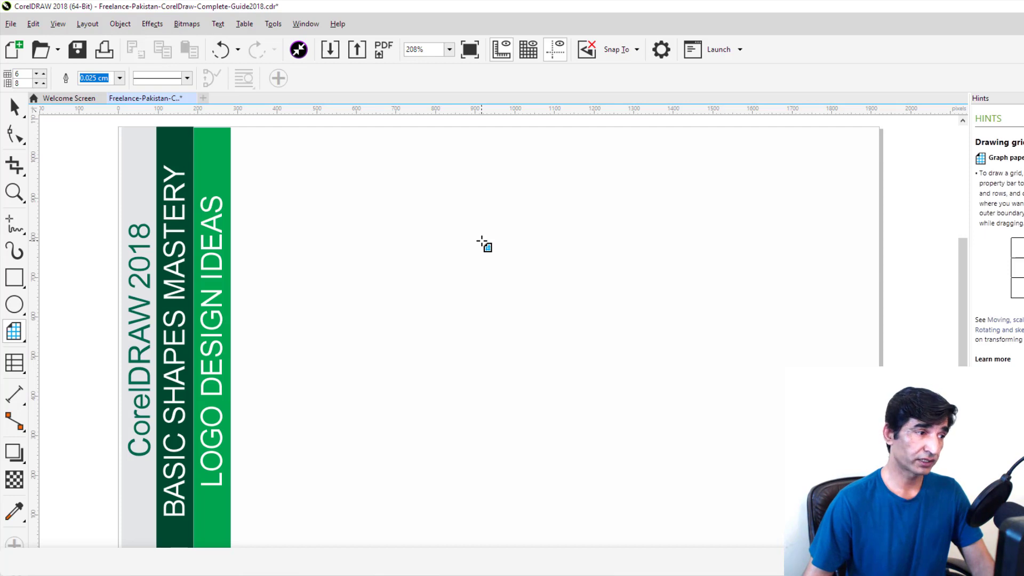
{"action": "left_click", "coordinate": [19, 339]}
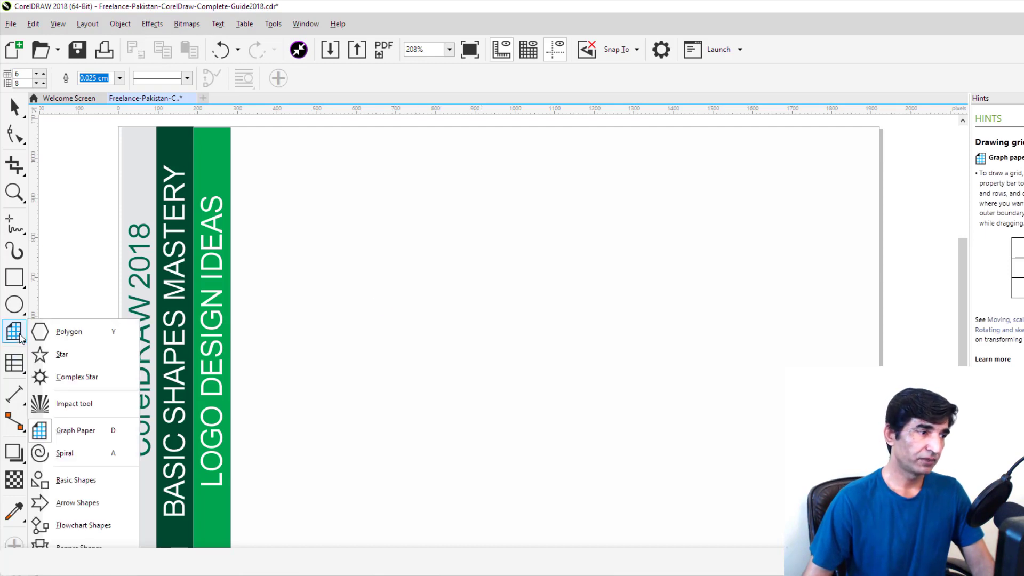
{"action": "left_click", "coordinate": [76, 405]}
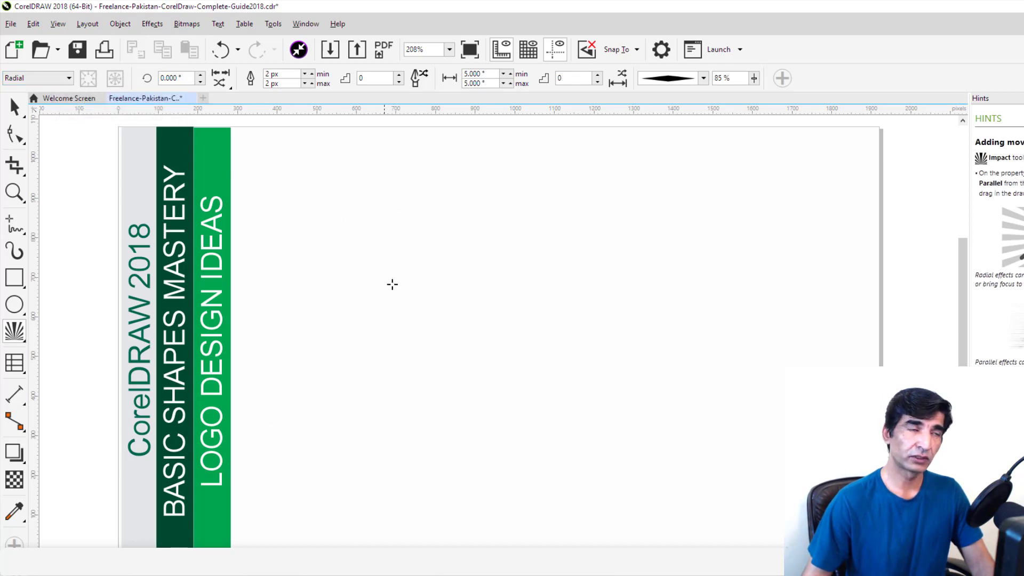
{"action": "left_click", "coordinate": [61, 79]}
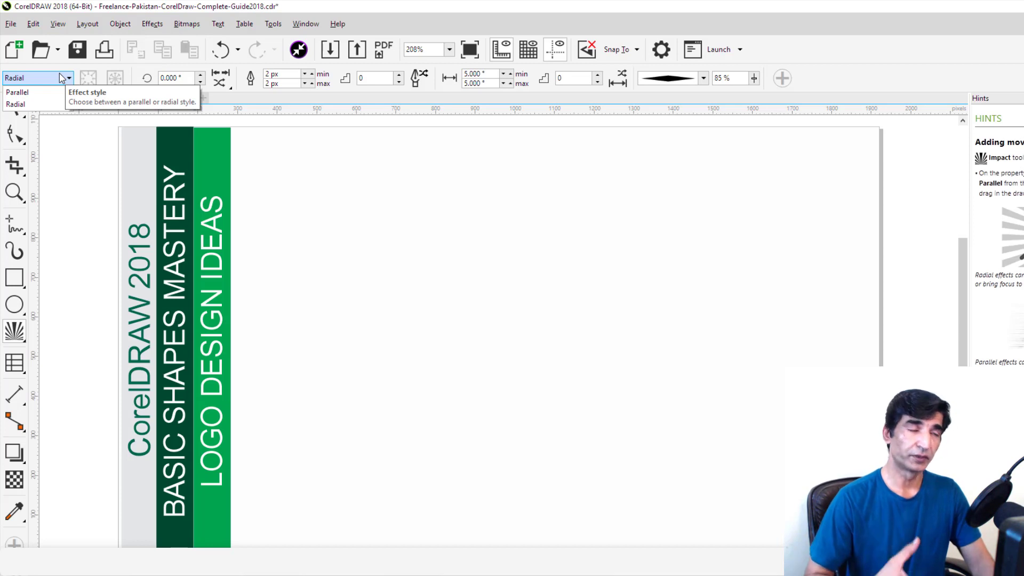
{"action": "left_click", "coordinate": [23, 94]}
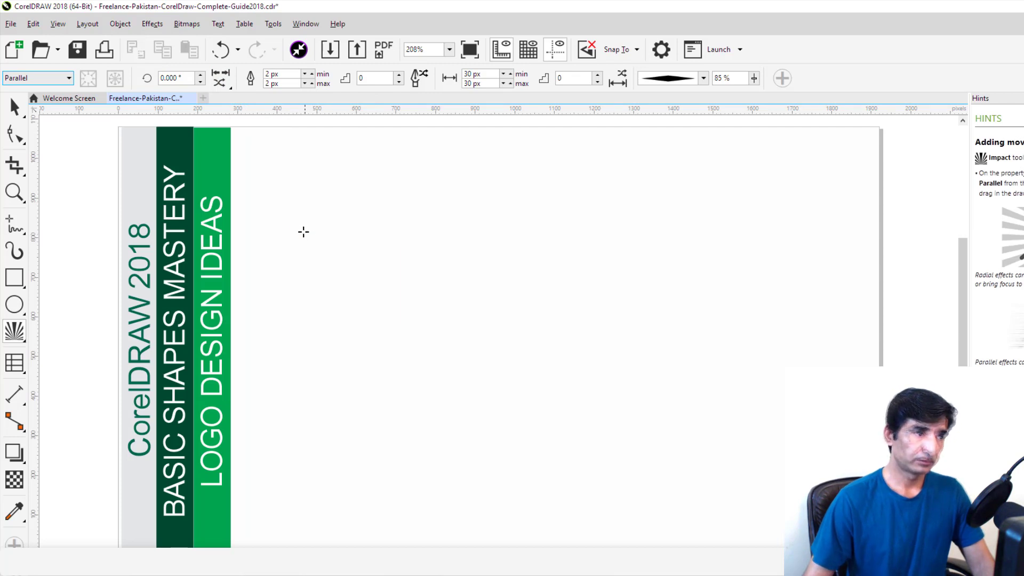
{"action": "left_click_drag", "start_coordinate": [294, 227], "coordinate": [817, 527]}
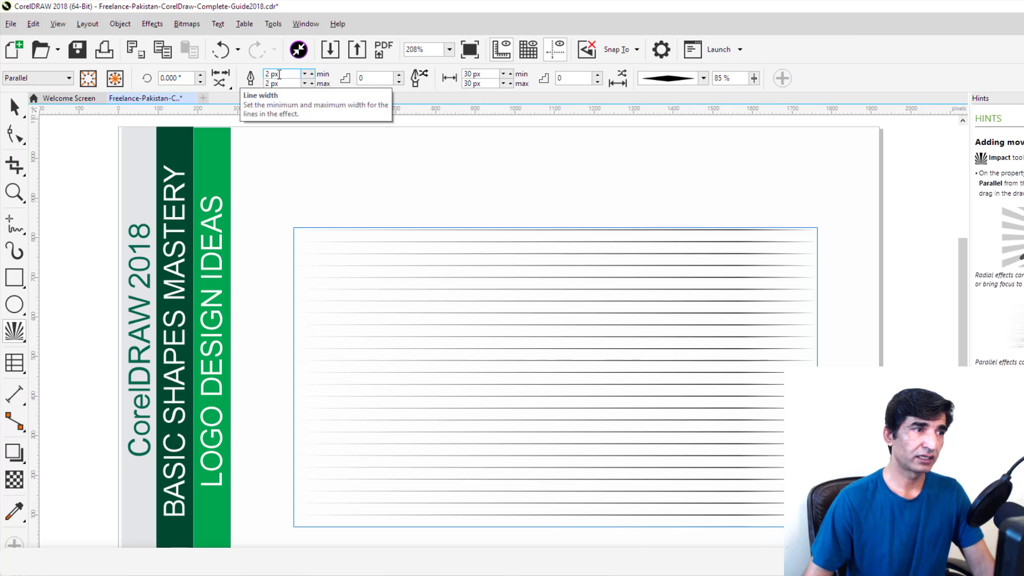
Step: Set the minimum and maximum line width of the impact effect to 7 px
{"action": "left_click", "coordinate": [312, 75]}
{"action": "left_click", "coordinate": [313, 74]}
{"action": "left_click", "coordinate": [313, 74]}
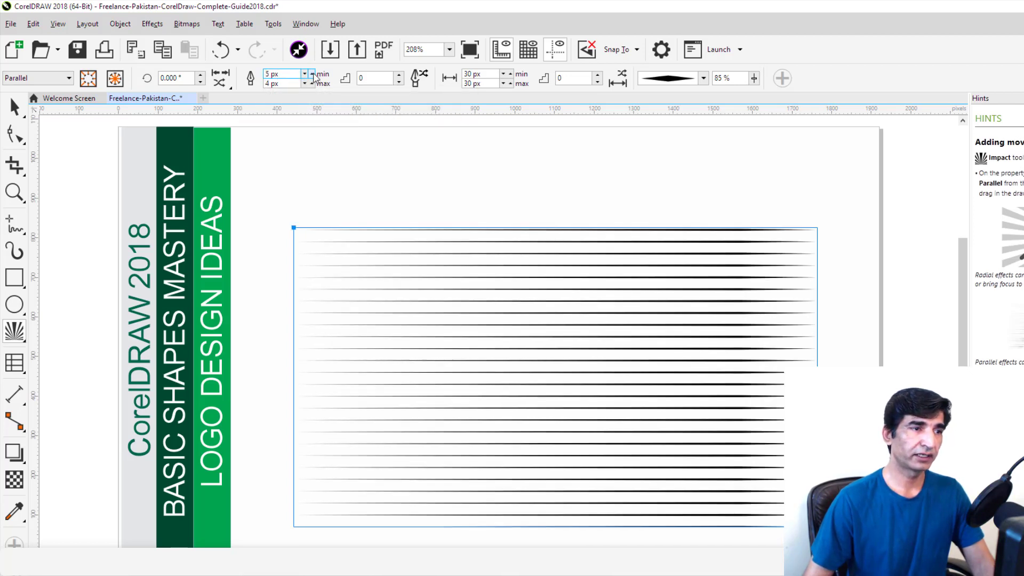
{"action": "left_click", "coordinate": [312, 75]}
{"action": "left_click", "coordinate": [312, 75]}
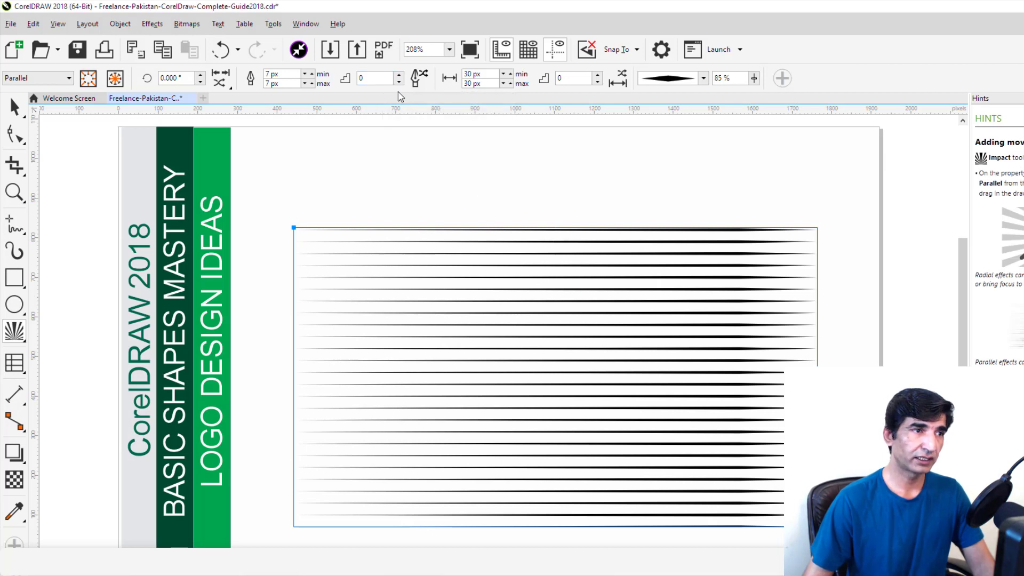
Step: Try 13 width steps on the impact effect and reset the value to 0
{"action": "left_click", "coordinate": [399, 76]}
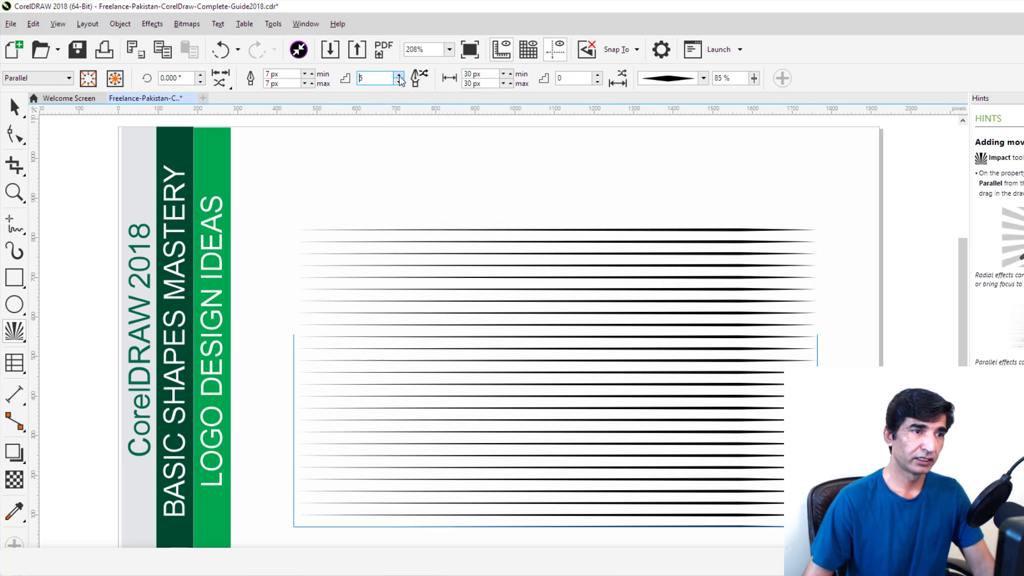
{"action": "left_click", "coordinate": [399, 75]}
{"action": "left_click", "coordinate": [399, 76]}
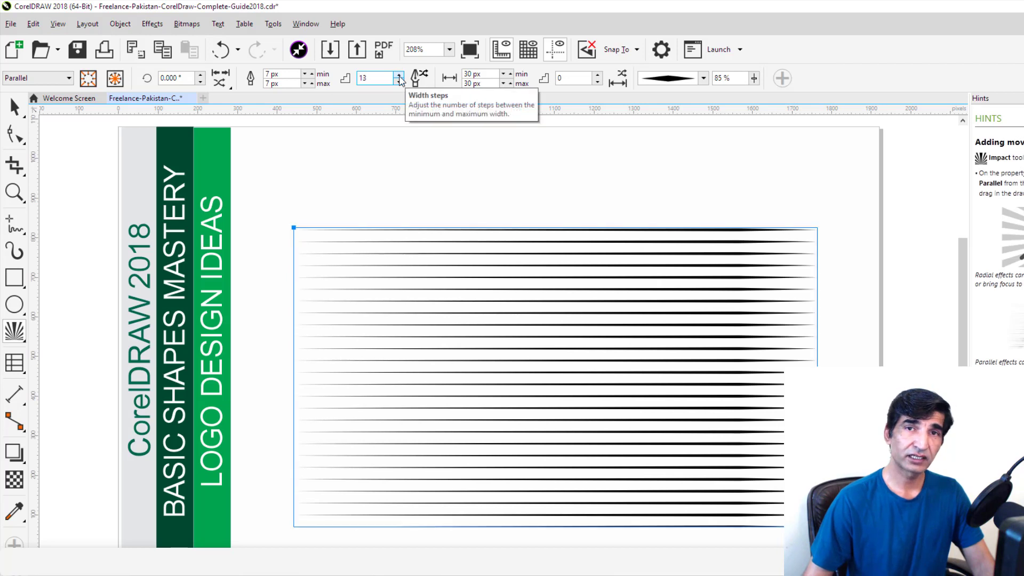
{"action": "left_click_drag", "start_coordinate": [381, 78], "coordinate": [337, 80]}
{"action": "type", "text": "0"}
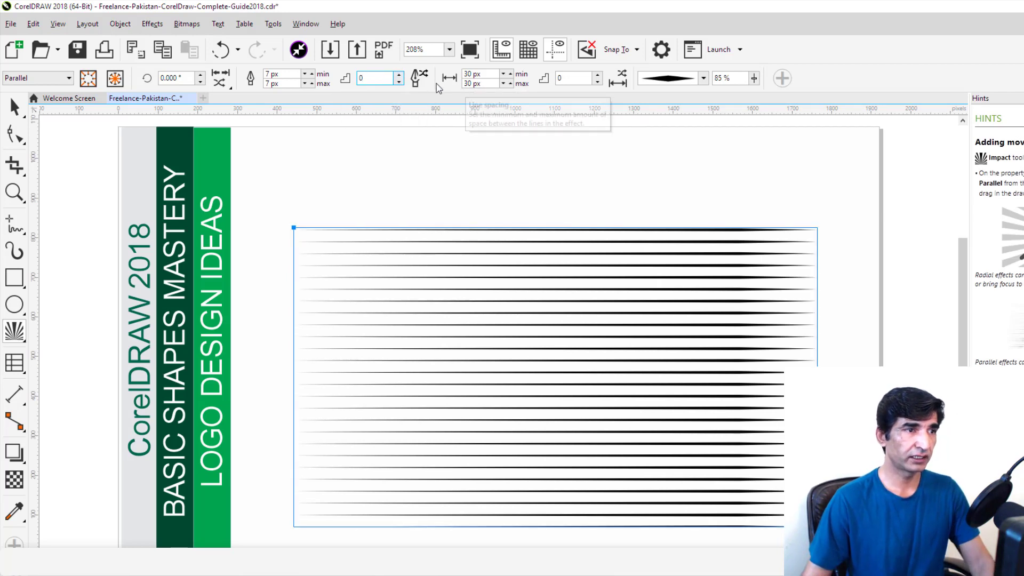
Step: Randomize the width order of the impact lines and enable both random start points and random end points
{"action": "left_click", "coordinate": [415, 81]}
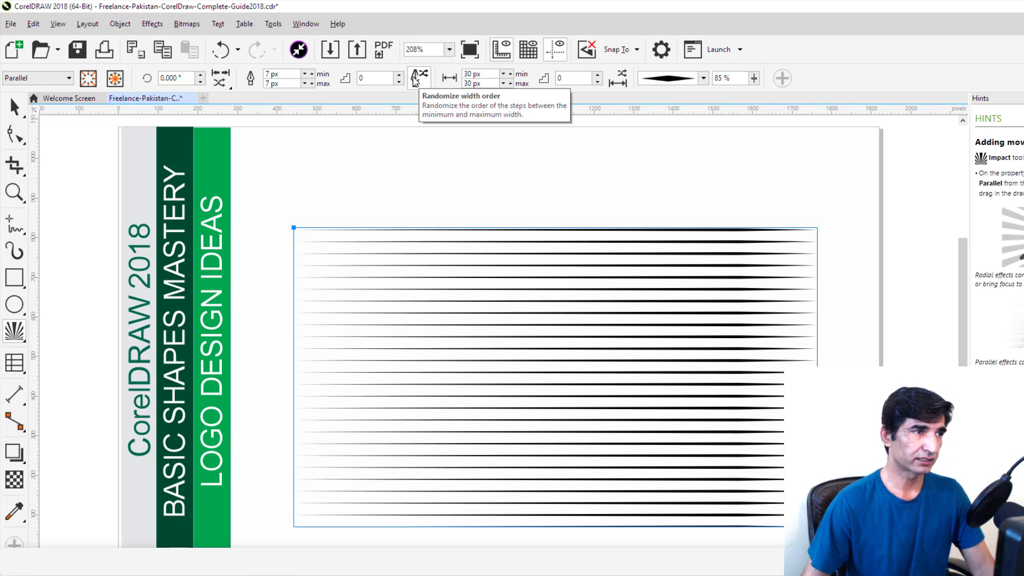
{"action": "left_click", "coordinate": [219, 80]}
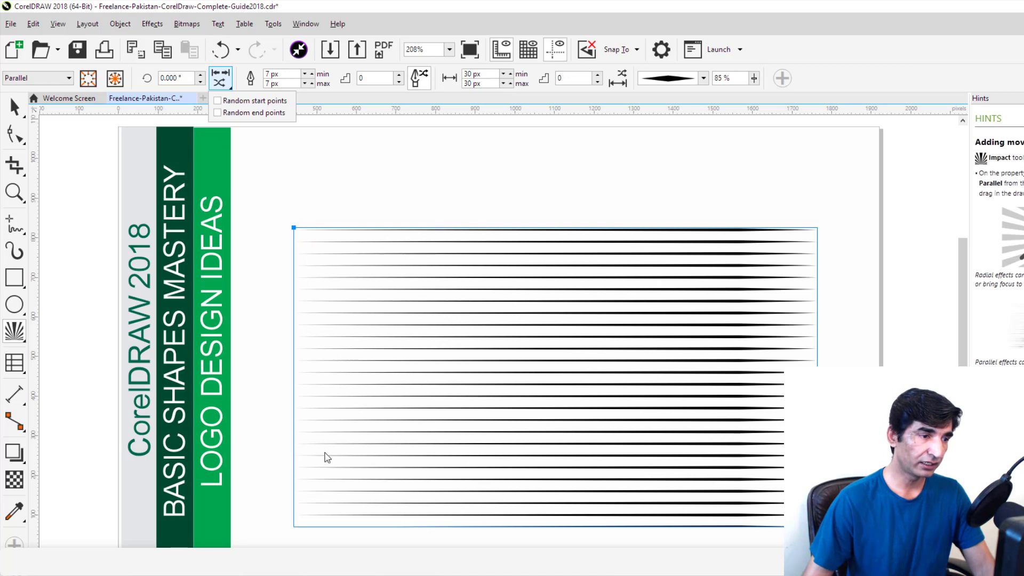
{"action": "left_click", "coordinate": [220, 102]}
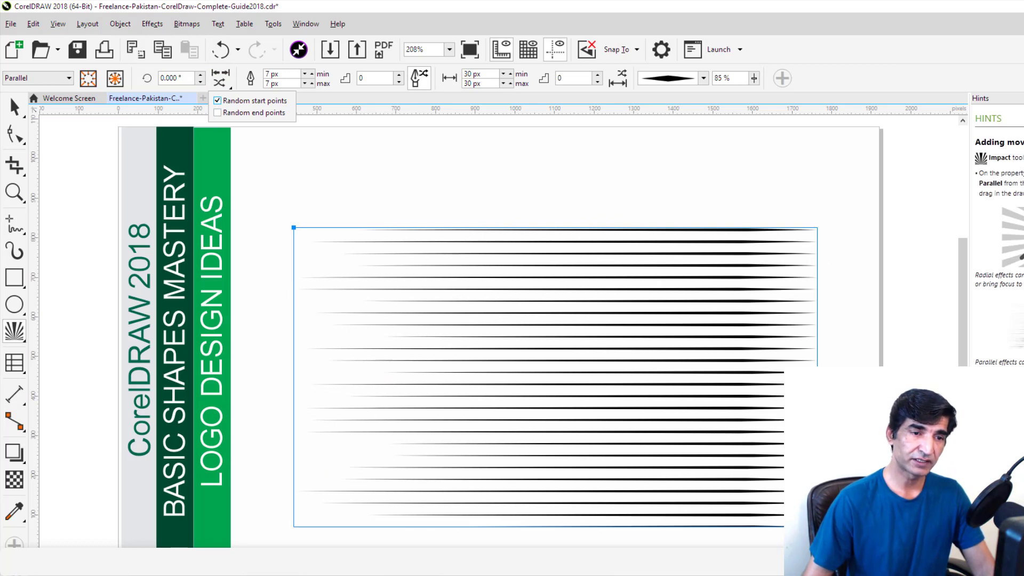
{"action": "left_click", "coordinate": [217, 113]}
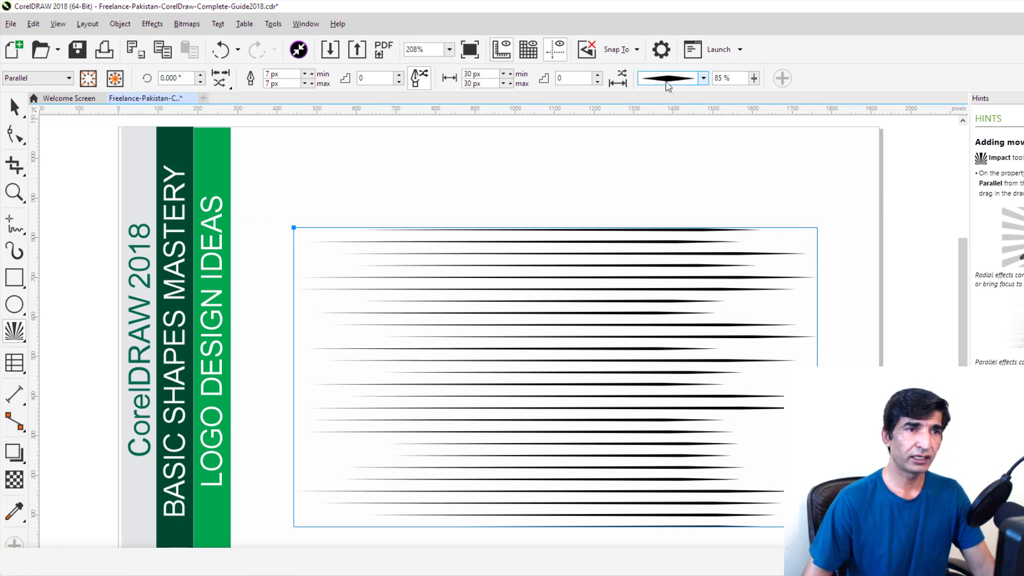
Step: Try the elliptical and the uniform line styles on the impact lines and restore the diamond-shaped style
{"action": "left_click", "coordinate": [704, 79]}
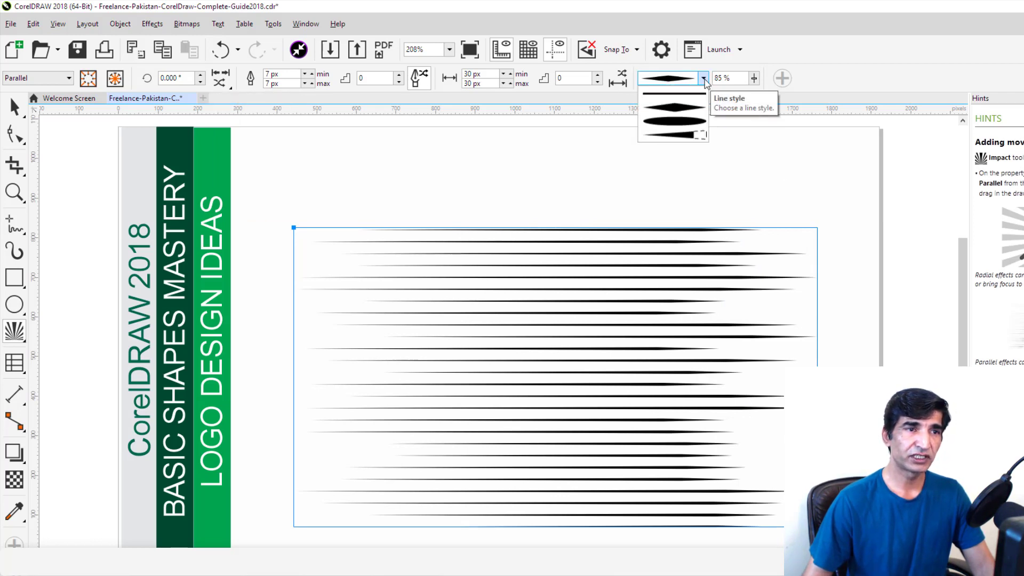
{"action": "left_click", "coordinate": [664, 123]}
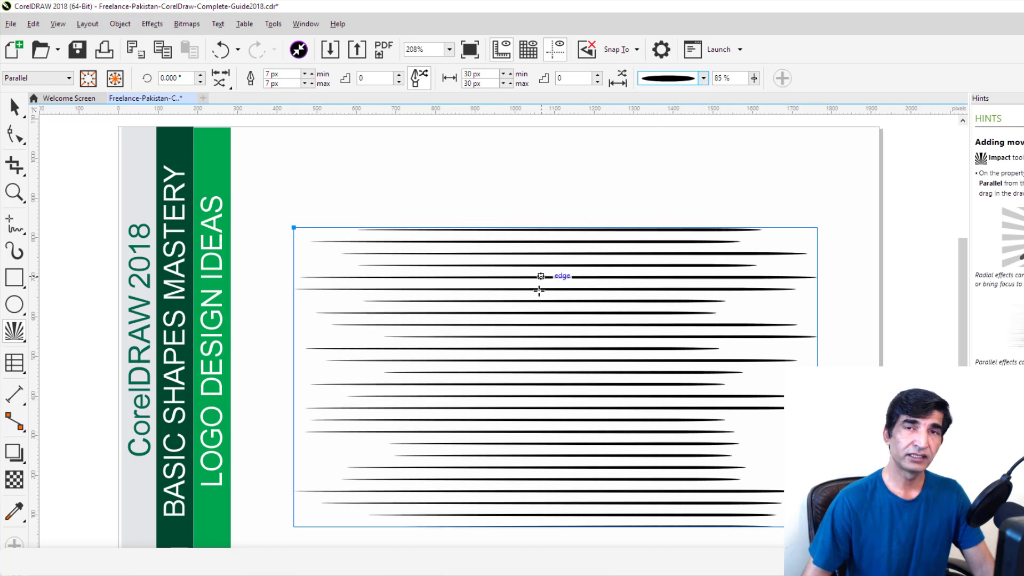
{"action": "left_click", "coordinate": [703, 77]}
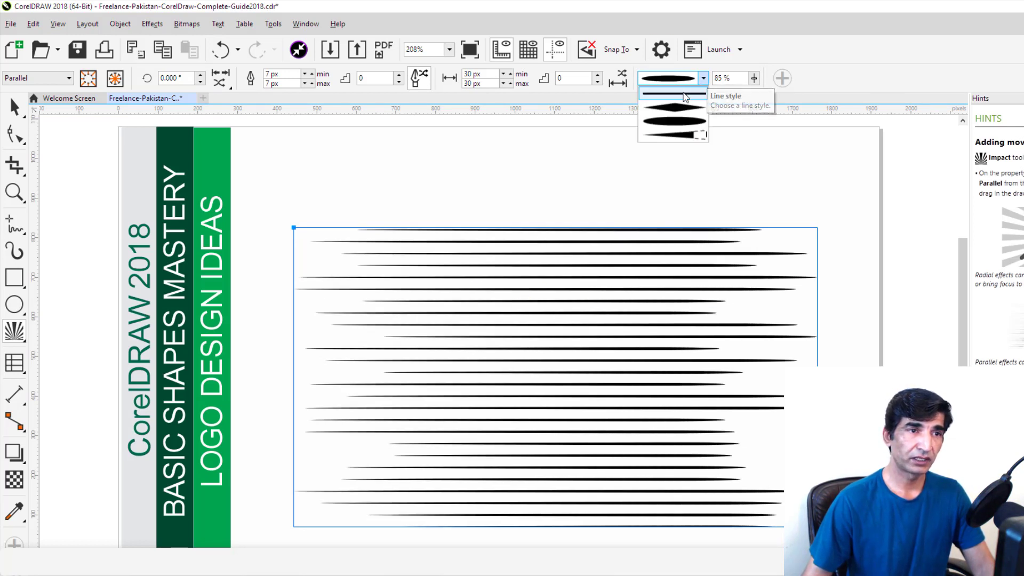
{"action": "left_click", "coordinate": [686, 97]}
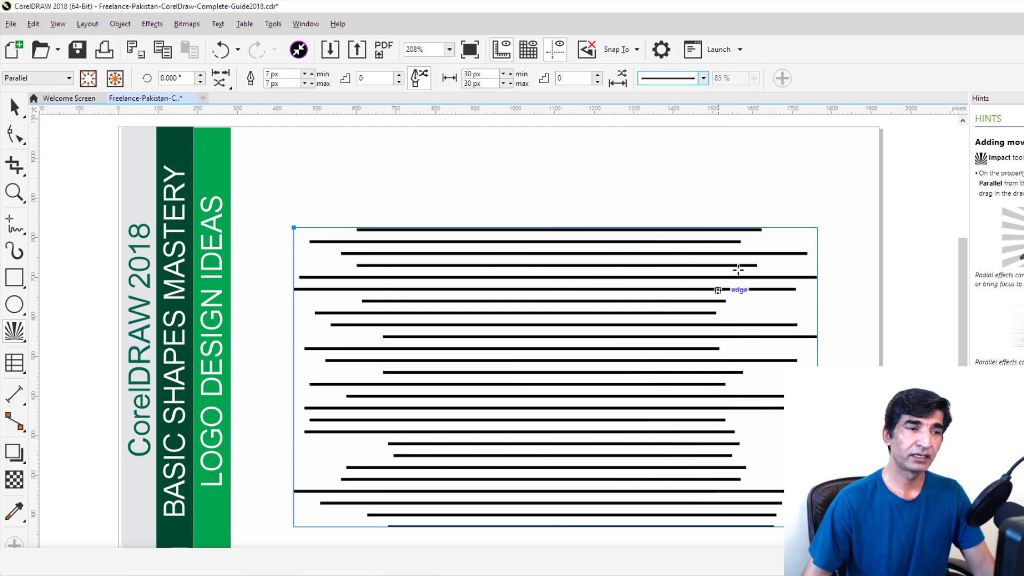
{"action": "left_click", "coordinate": [703, 78]}
{"action": "left_click", "coordinate": [664, 109]}
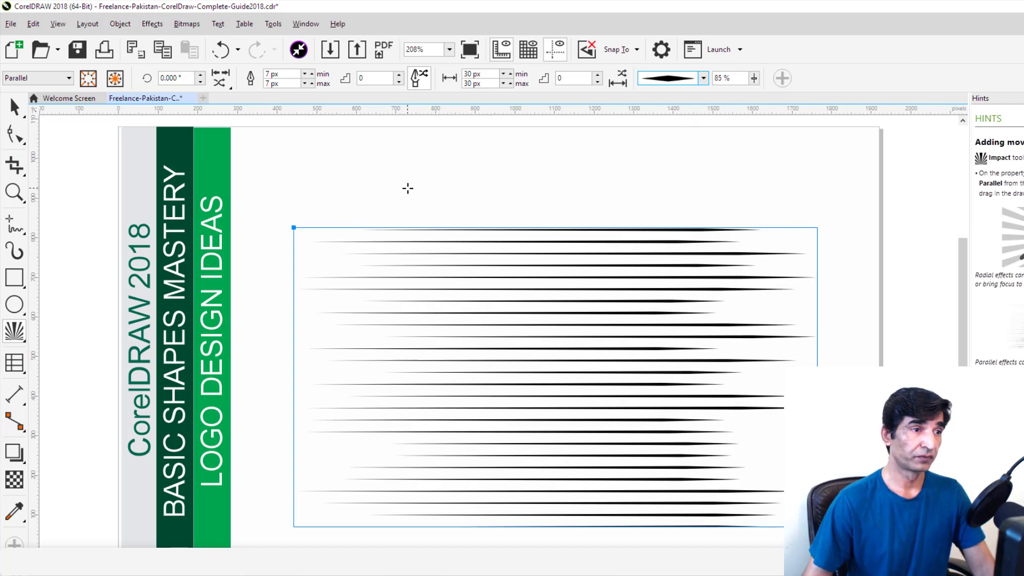
Step: Draw a heart from the Basic Shapes, about 602 × 602 px, over the middle of the impact lines
{"action": "left_click", "coordinate": [15, 342]}
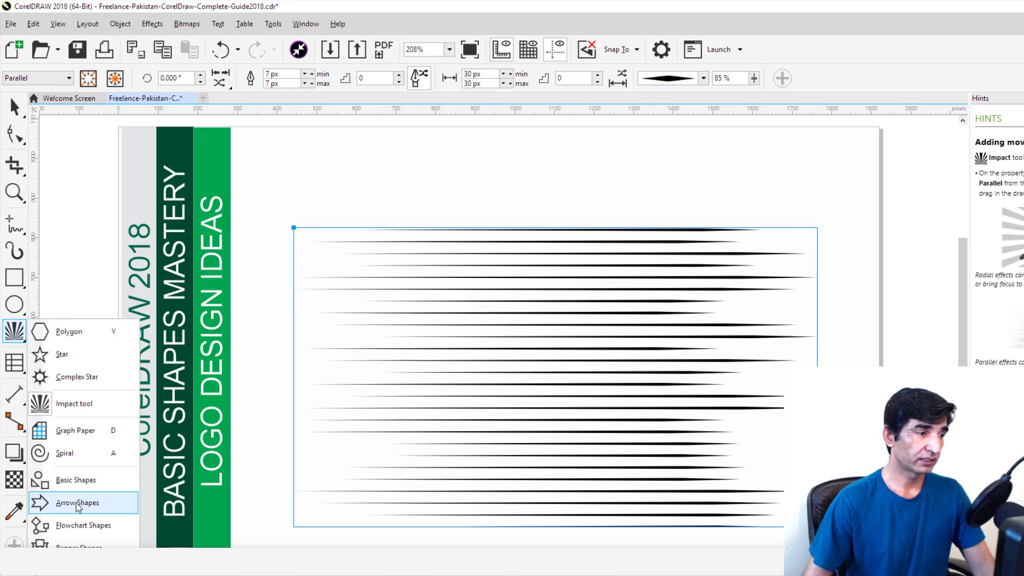
{"action": "left_click", "coordinate": [79, 480]}
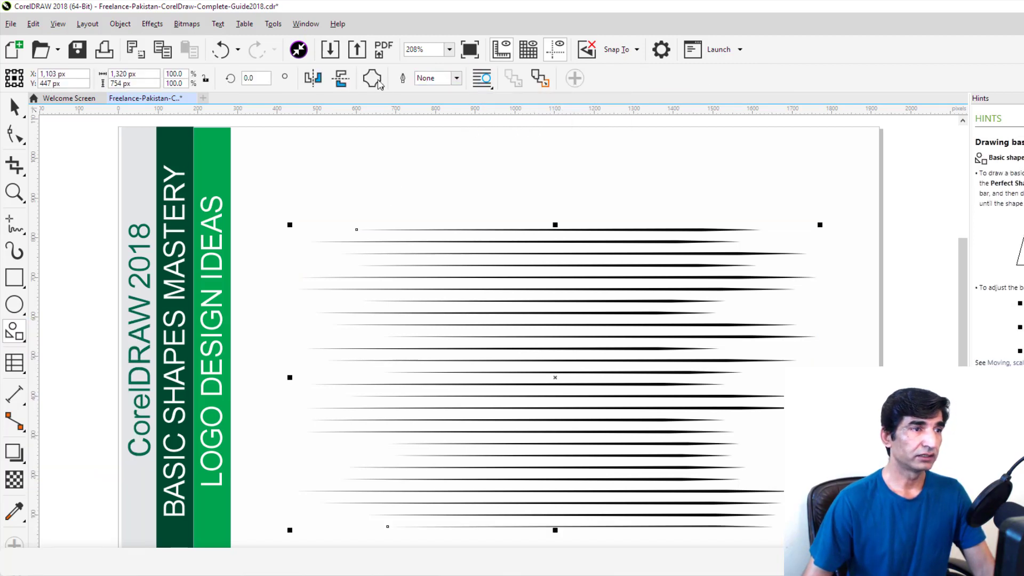
{"action": "left_click", "coordinate": [379, 84]}
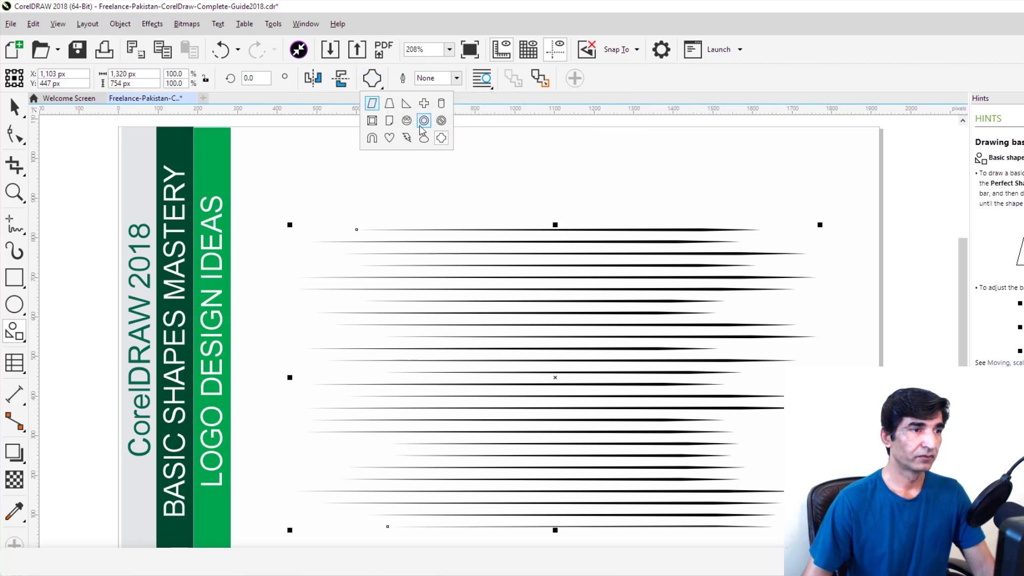
{"action": "left_click", "coordinate": [389, 137]}
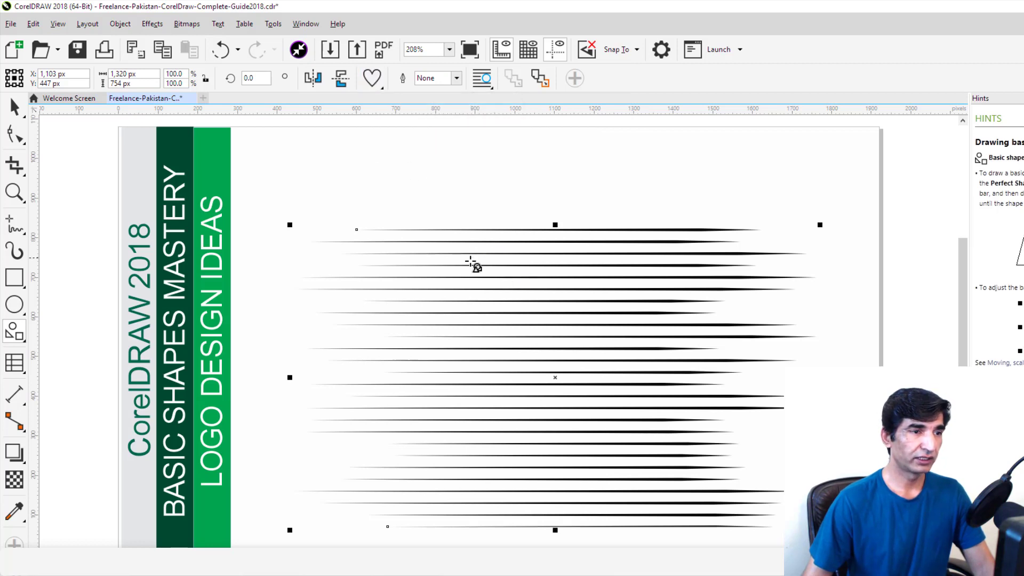
{"action": "mouse_move", "coordinate": [470, 265]}
{"action": "left_mouse_down"}
{"action": "mouse_move", "coordinate": [658, 507]}
{"action": "mouse_move", "coordinate": [647, 507]}
{"action": "left_mouse_up"}
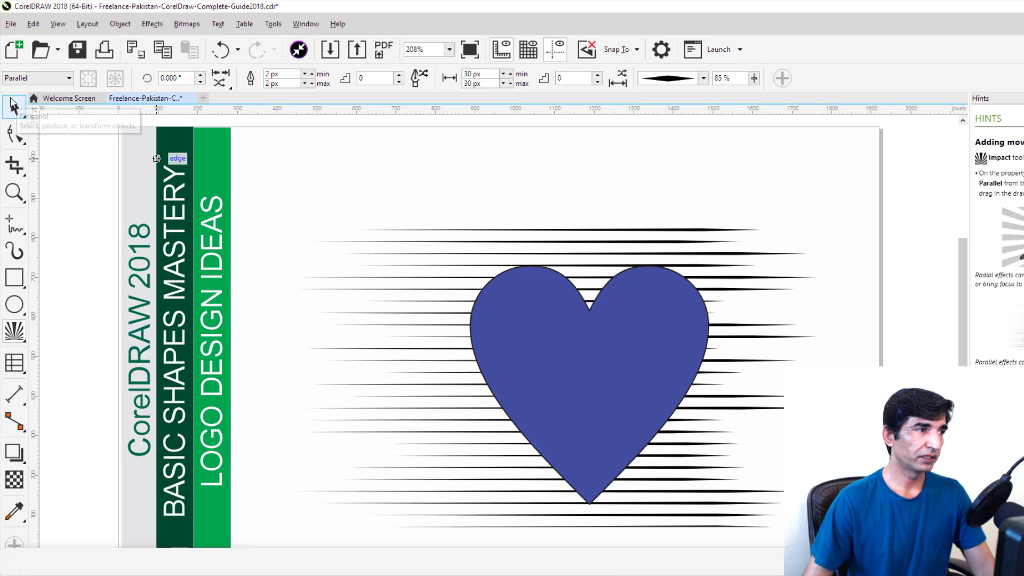
Step: Set the blue heart as the inner boundary of the parallel impact effect
{"action": "left_click", "coordinate": [12, 104]}
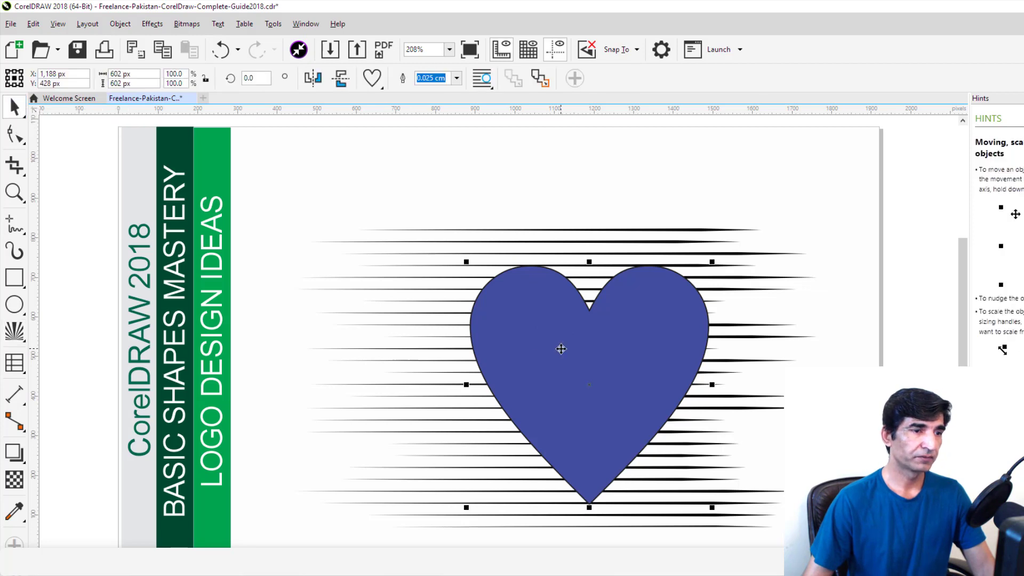
{"action": "left_click", "coordinate": [618, 230]}
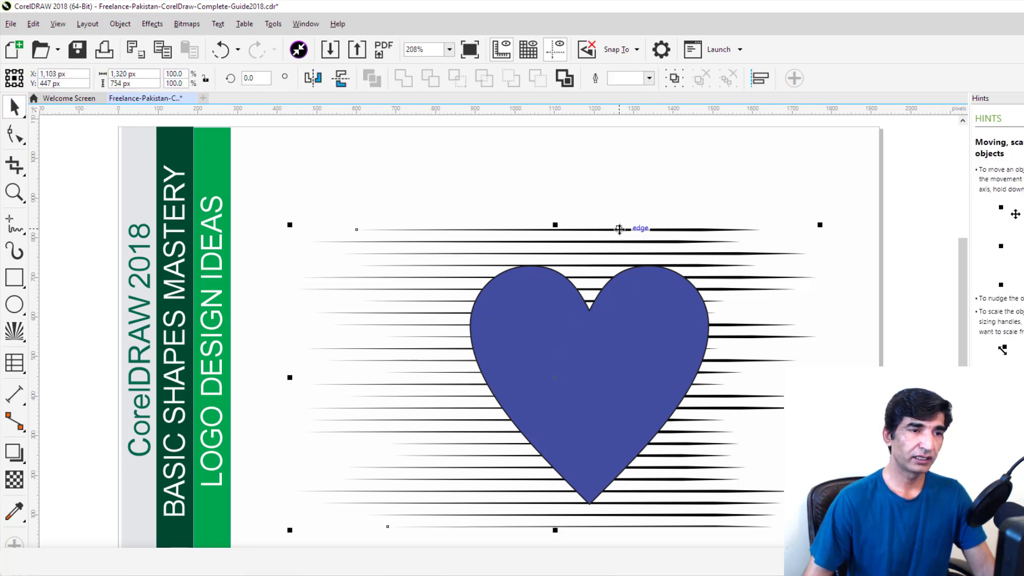
{"action": "left_click", "coordinate": [14, 330]}
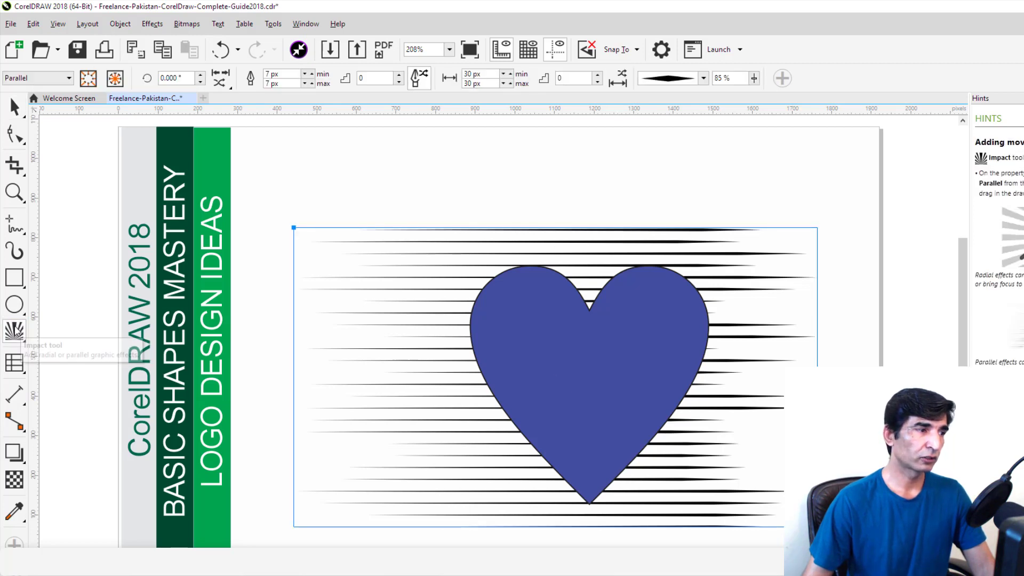
{"action": "left_click", "coordinate": [88, 79]}
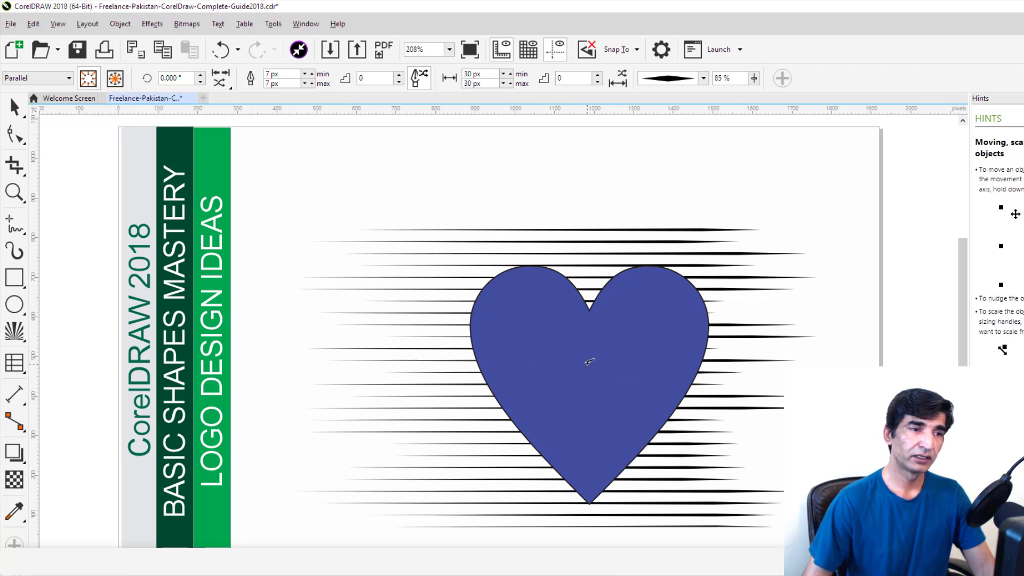
{"action": "left_click", "coordinate": [589, 362]}
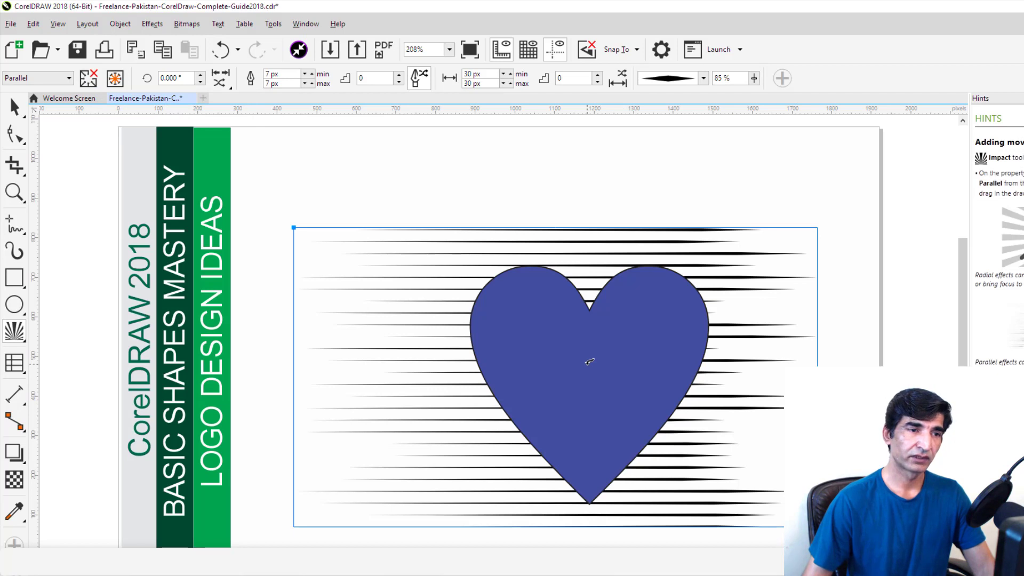
Step: Delete the blue heart lying over the impact lines
{"action": "key", "text": "space"}
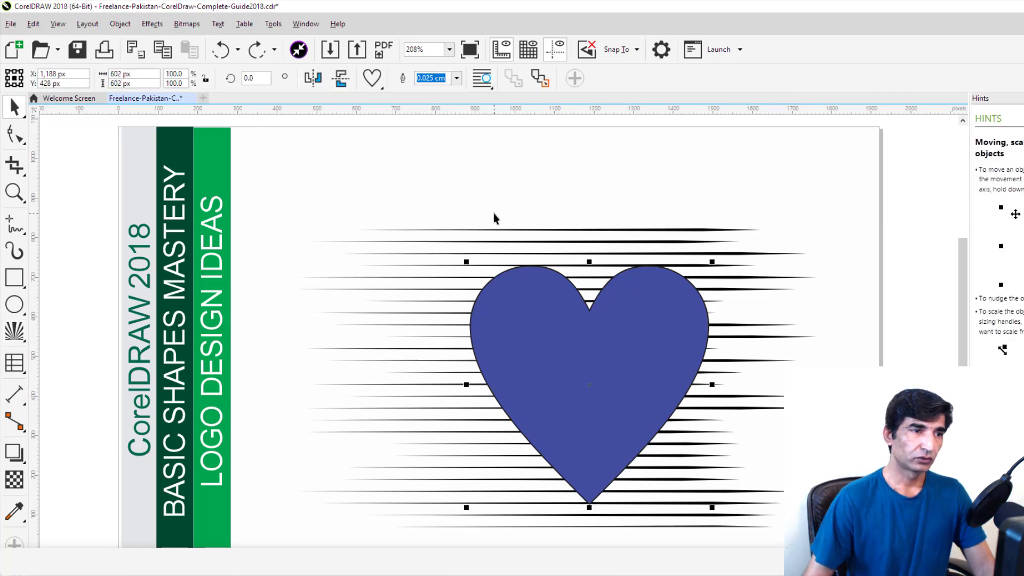
{"action": "left_click", "coordinate": [458, 171]}
{"action": "left_click", "coordinate": [591, 367]}
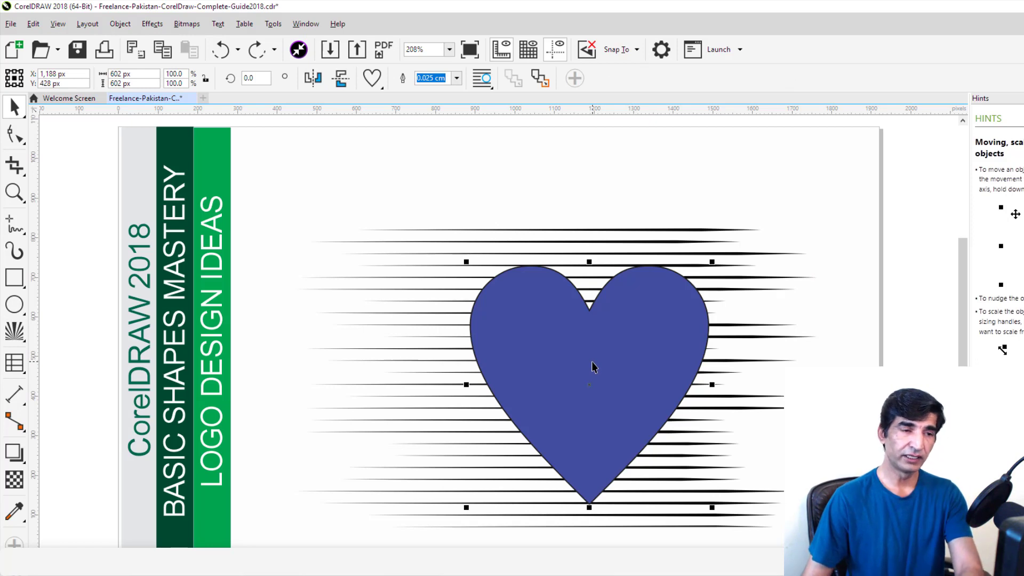
{"action": "key", "text": "Delete"}
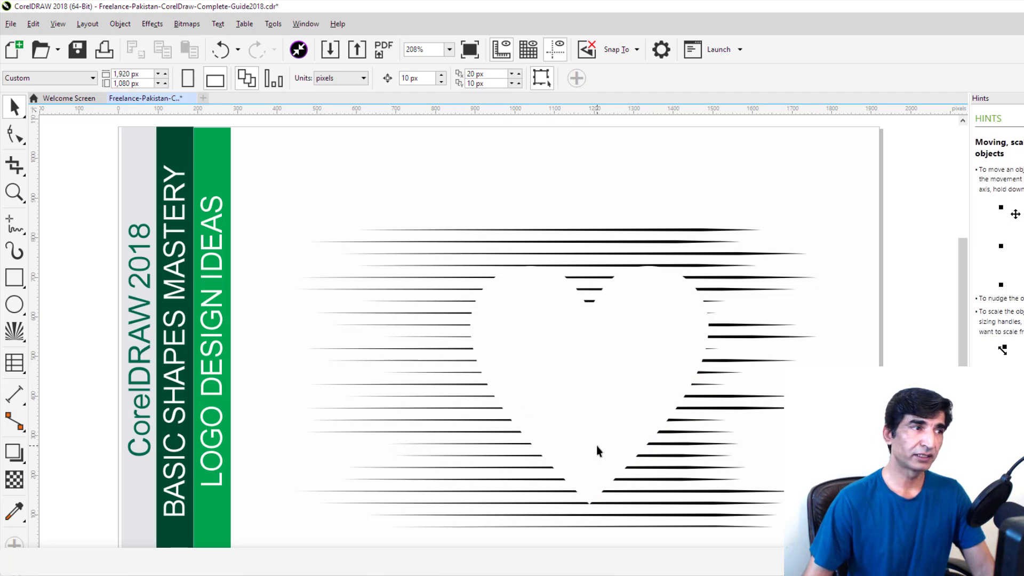
Step: Move the impact lines with the heart cut-out across the page and back, and delete them
{"action": "left_click", "coordinate": [589, 302]}
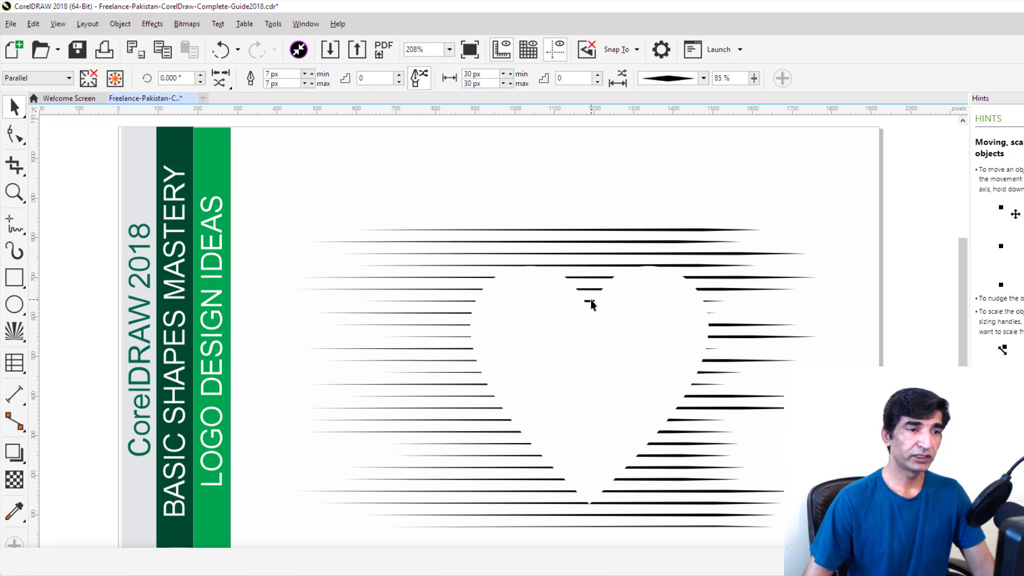
{"action": "left_click_drag", "start_coordinate": [590, 300], "coordinate": [171, 283]}
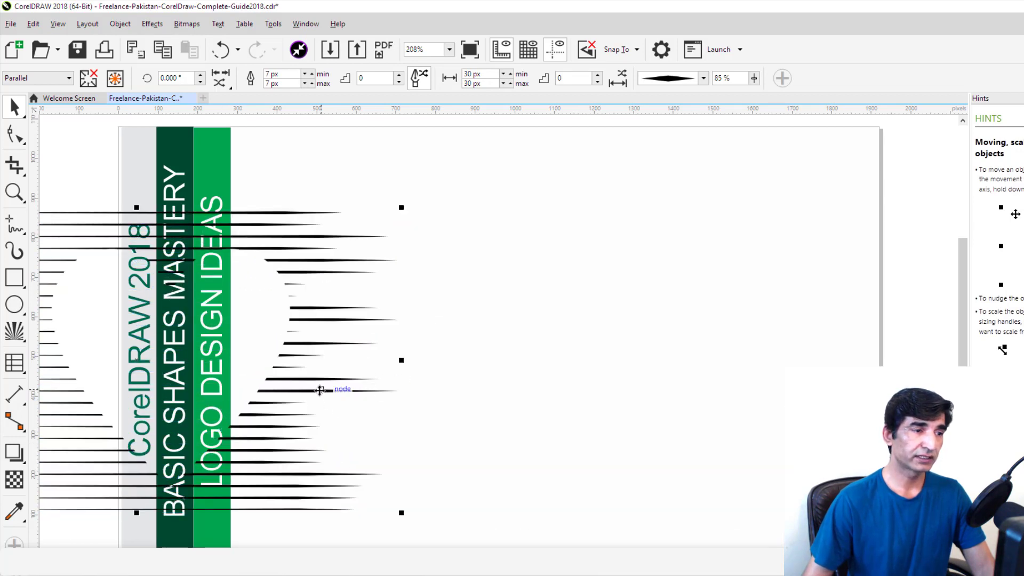
{"action": "left_click_drag", "start_coordinate": [347, 389], "coordinate": [763, 354]}
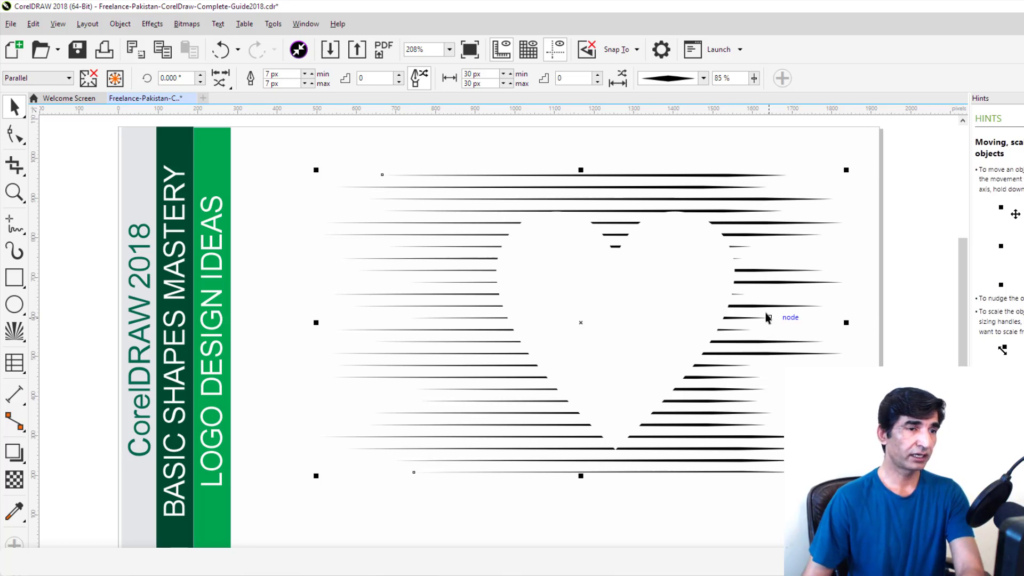
{"action": "key", "text": "Delete"}
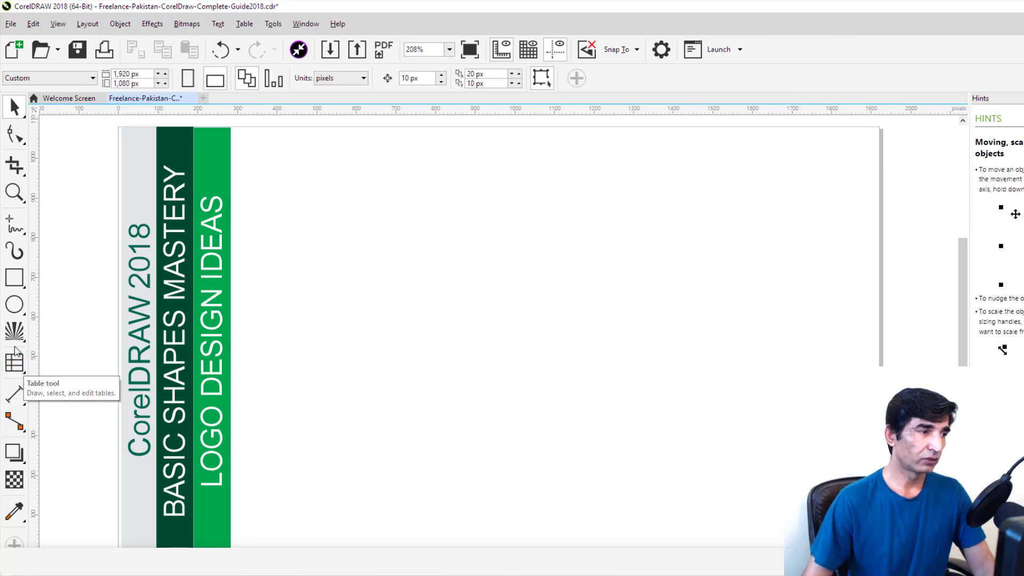
Step: Draw a new parallel impact effect about 1,308 × 787 px and set its minimum and maximum line width to 6 px
{"action": "left_click_drag", "start_coordinate": [303, 209], "coordinate": [821, 521]}
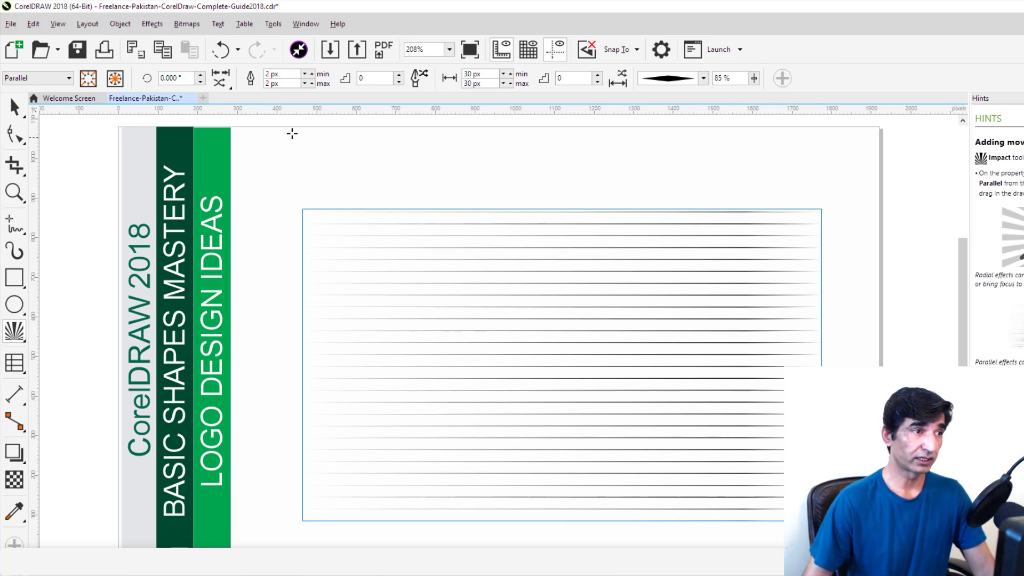
{"action": "left_click", "coordinate": [312, 74]}
{"action": "left_click", "coordinate": [312, 74]}
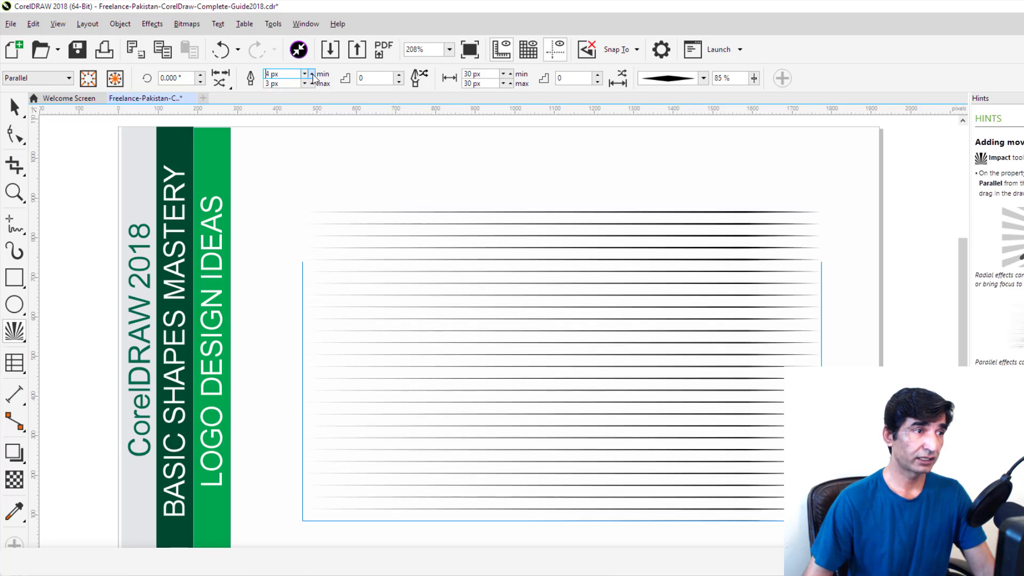
{"action": "left_click", "coordinate": [311, 74]}
{"action": "left_click", "coordinate": [312, 74]}
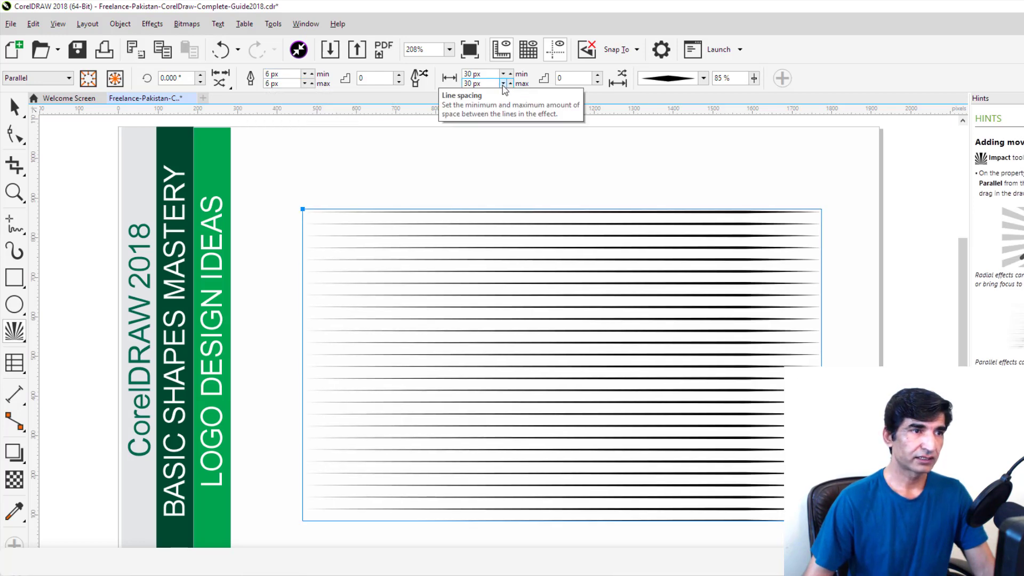
Step: Lower the maximum line spacing of the impact effect to 21 px
{"action": "left_click", "coordinate": [503, 84]}
{"action": "left_click", "coordinate": [504, 84]}
{"action": "left_click", "coordinate": [503, 85]}
{"action": "left_click", "coordinate": [503, 85]}
{"action": "left_click", "coordinate": [503, 84]}
{"action": "left_click", "coordinate": [503, 85]}
{"action": "left_click", "coordinate": [503, 85]}
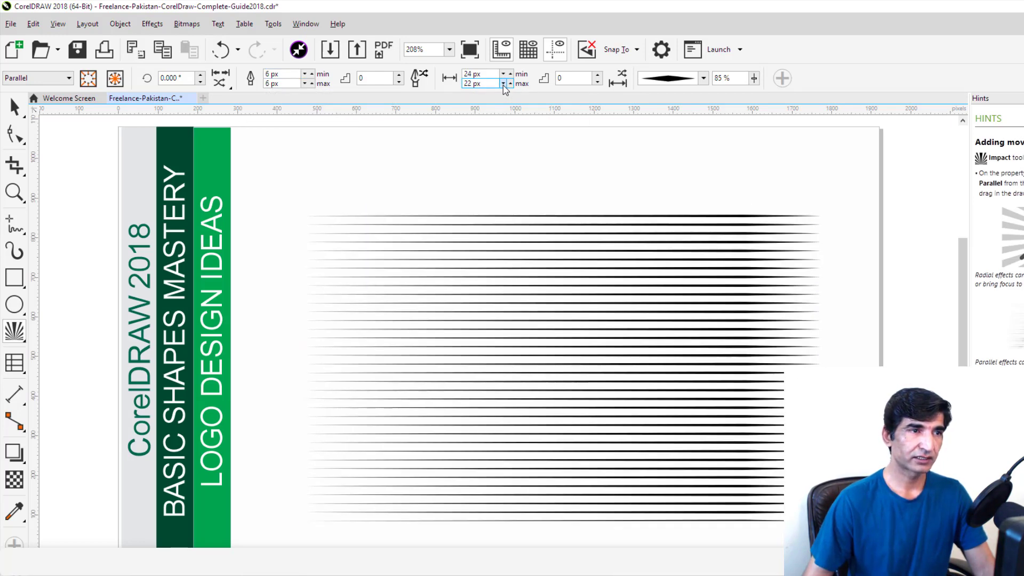
{"action": "left_click", "coordinate": [503, 85]}
Step: Lower the minimum line spacing of the impact effect to 6 px
{"action": "left_click", "coordinate": [503, 76]}
{"action": "left_click", "coordinate": [503, 75]}
{"action": "left_click", "coordinate": [503, 76]}
{"action": "left_click", "coordinate": [503, 75]}
{"action": "left_click", "coordinate": [503, 76]}
{"action": "left_click", "coordinate": [503, 76]}
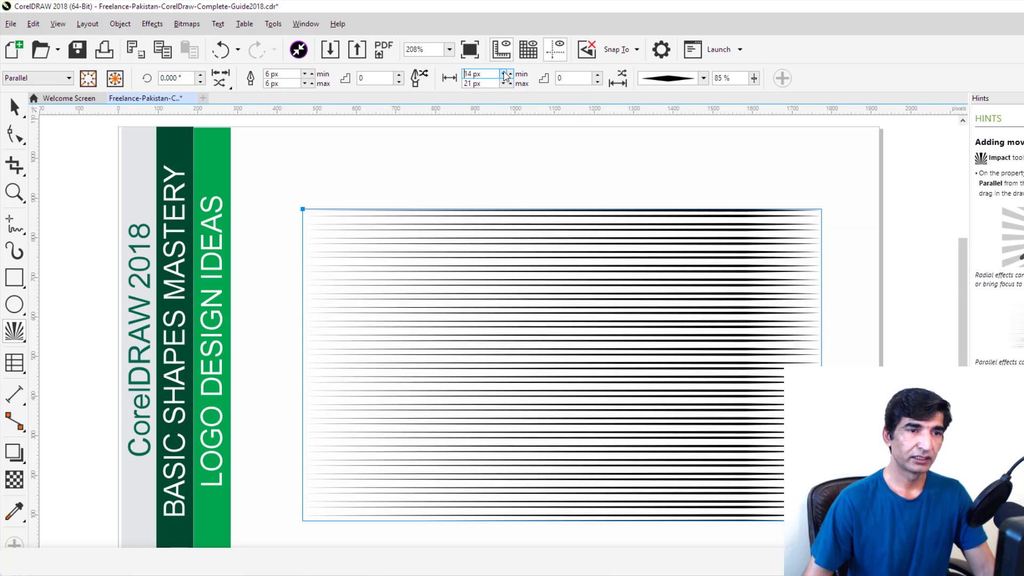
{"action": "left_click", "coordinate": [503, 76]}
{"action": "left_click", "coordinate": [503, 75]}
{"action": "left_click", "coordinate": [503, 76]}
{"action": "left_click", "coordinate": [503, 76]}
{"action": "left_click", "coordinate": [504, 76]}
{"action": "left_click", "coordinate": [503, 76]}
{"action": "left_click", "coordinate": [503, 76]}
{"action": "left_click", "coordinate": [503, 76]}
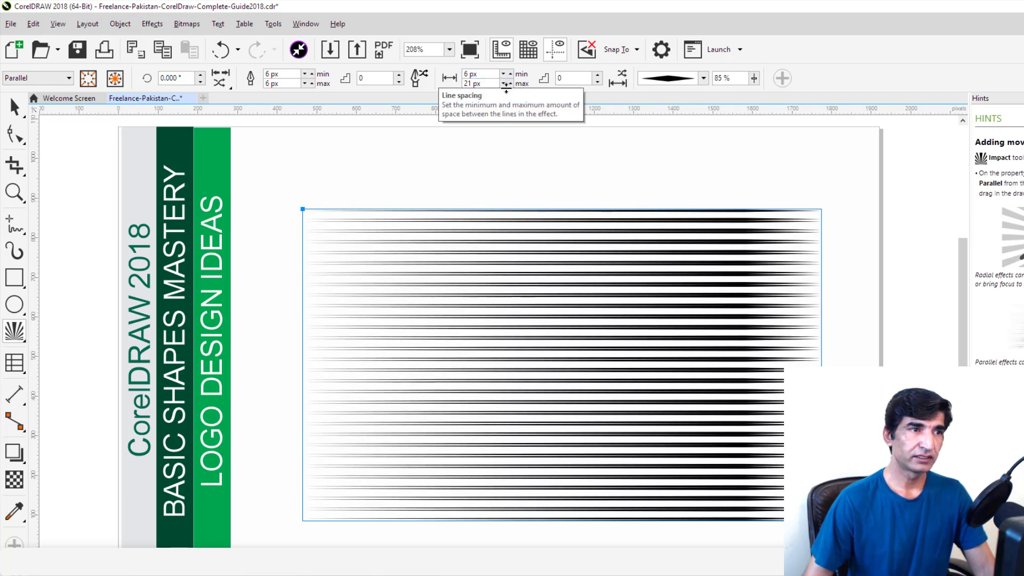
Step: Set the impact effect's maximum line spacing to 48 px and its spacing steps to 7
{"action": "left_click", "coordinate": [510, 83]}
{"action": "left_click", "coordinate": [509, 84]}
{"action": "left_click", "coordinate": [509, 84]}
{"action": "left_click", "coordinate": [509, 84]}
{"action": "left_click", "coordinate": [510, 84]}
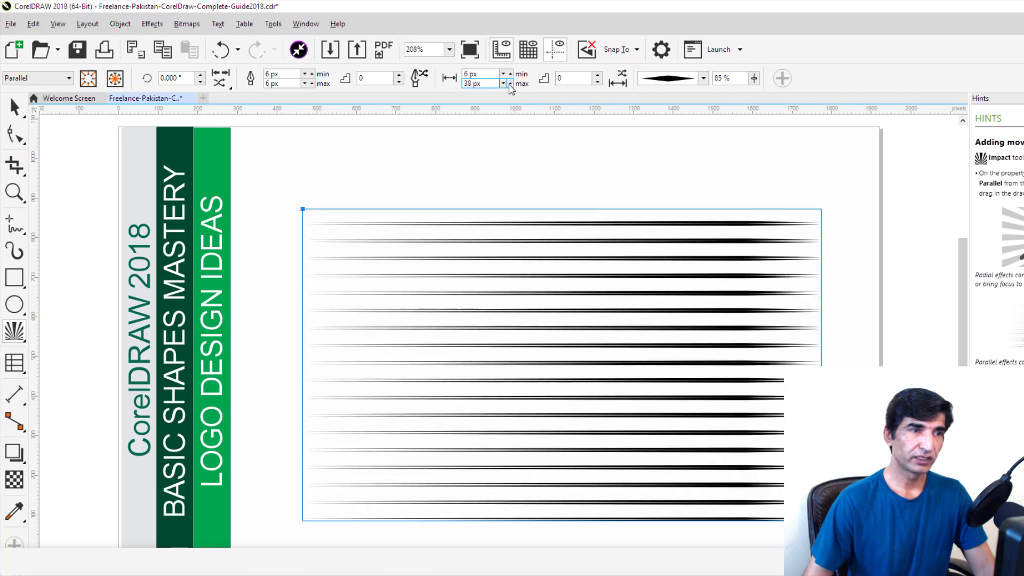
{"action": "left_click", "coordinate": [510, 84]}
{"action": "left_click", "coordinate": [510, 83]}
{"action": "left_click", "coordinate": [509, 84]}
{"action": "left_click", "coordinate": [510, 83]}
{"action": "left_click", "coordinate": [509, 84]}
{"action": "left_click", "coordinate": [510, 83]}
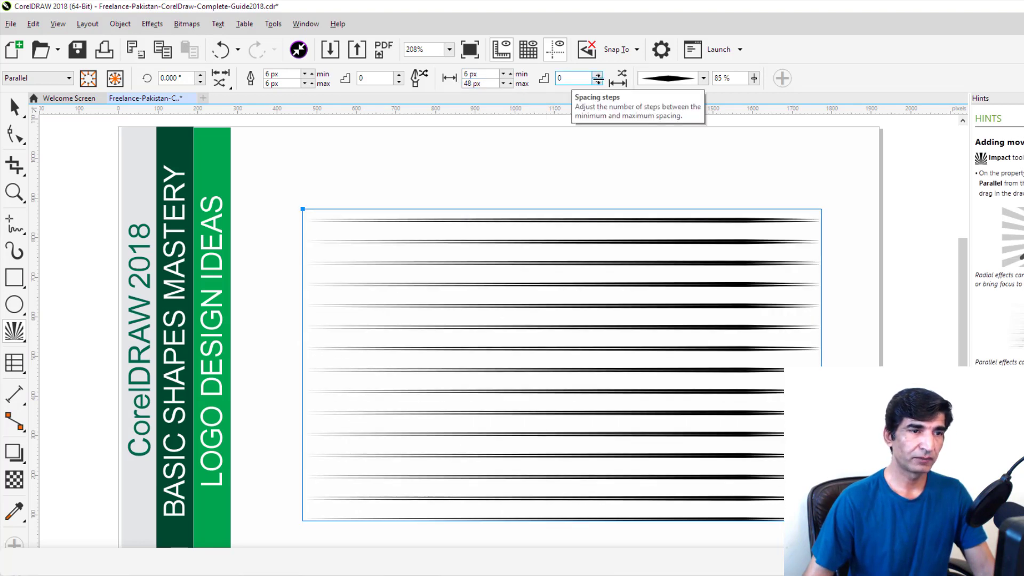
{"action": "left_click_drag", "start_coordinate": [597, 78], "coordinate": [602, 115]}
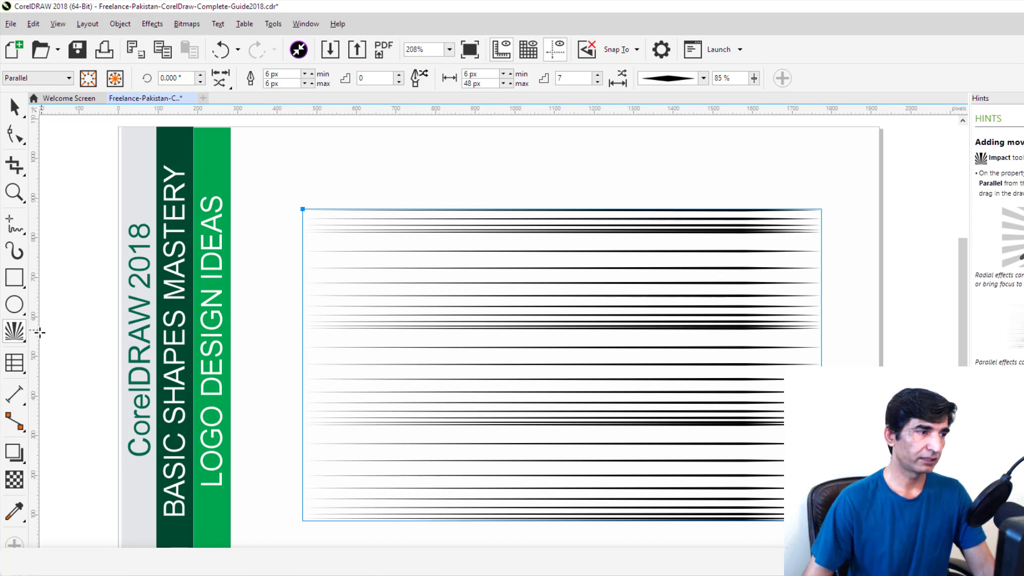
Step: Draw a heart from the Basic Shapes, about 610 × 610 px, over the new impact lines
{"action": "left_click", "coordinate": [16, 333]}
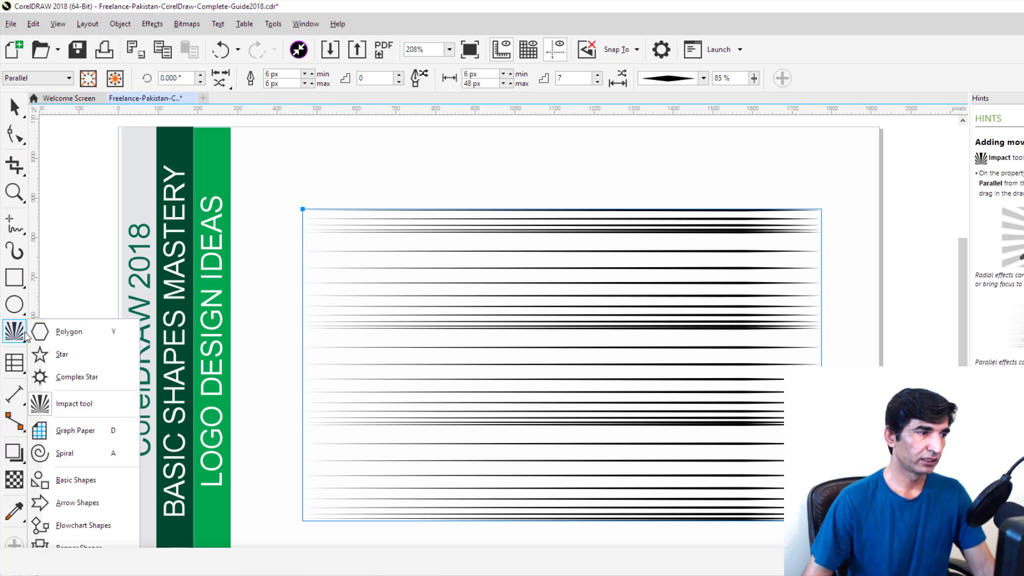
{"action": "left_click", "coordinate": [80, 483]}
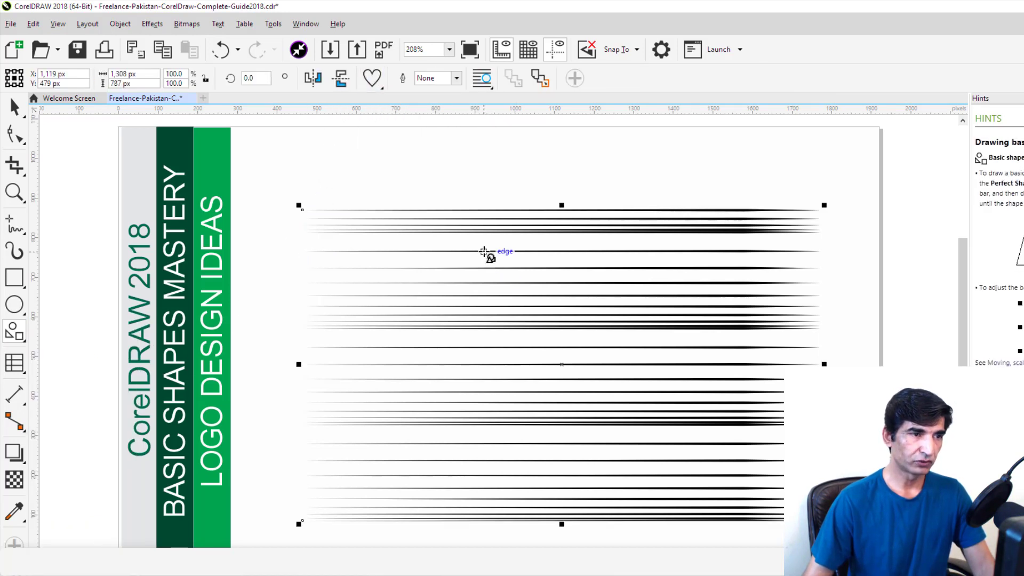
{"action": "left_click_drag", "start_coordinate": [484, 251], "coordinate": [686, 494]}
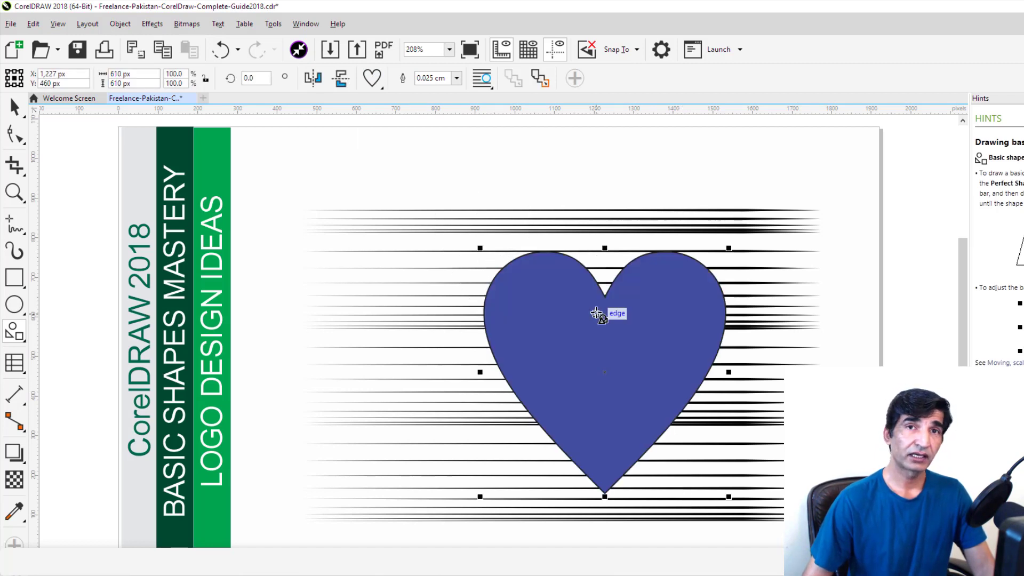
Step: Set the blue heart as the outer boundary of the new impact effect
{"action": "left_click", "coordinate": [14, 107]}
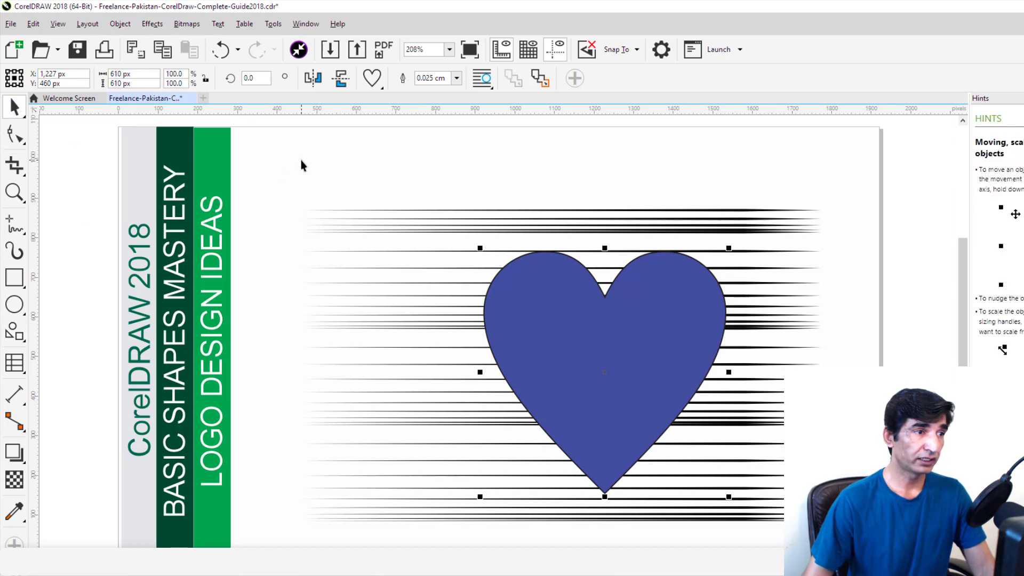
{"action": "left_click_drag", "start_coordinate": [272, 161], "coordinate": [853, 525]}
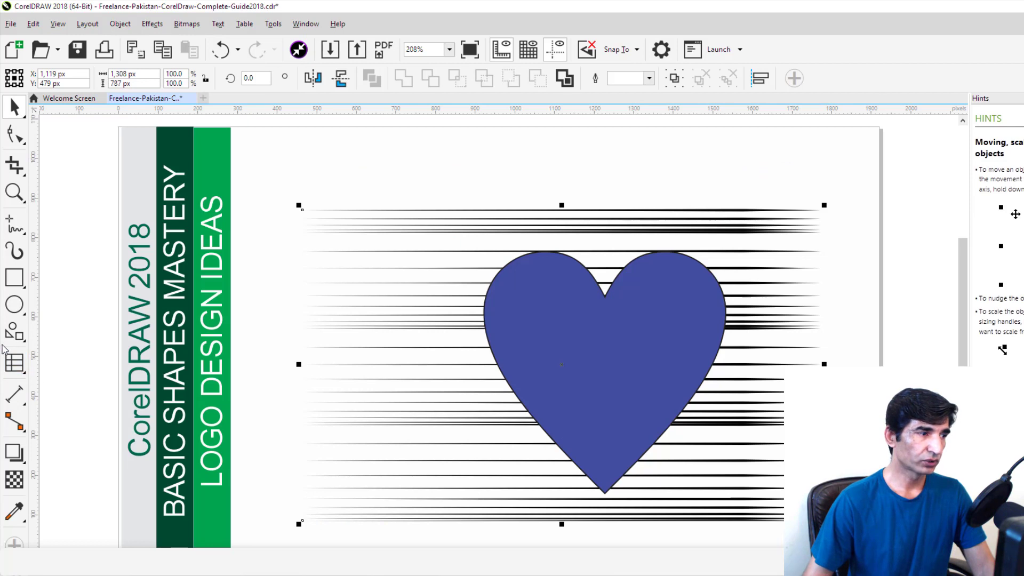
{"action": "left_click", "coordinate": [17, 334]}
{"action": "left_click", "coordinate": [67, 403]}
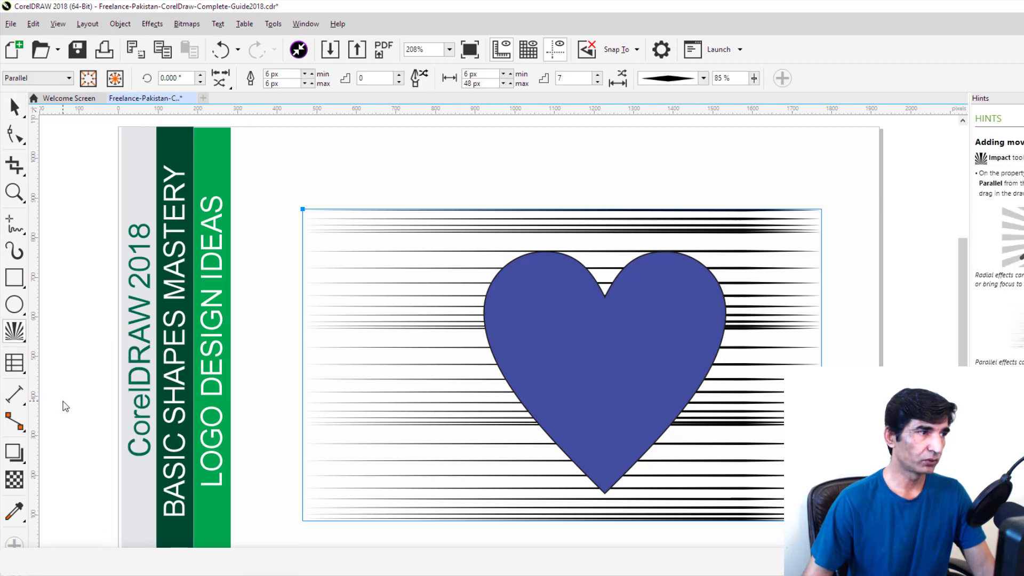
{"action": "left_click", "coordinate": [116, 83]}
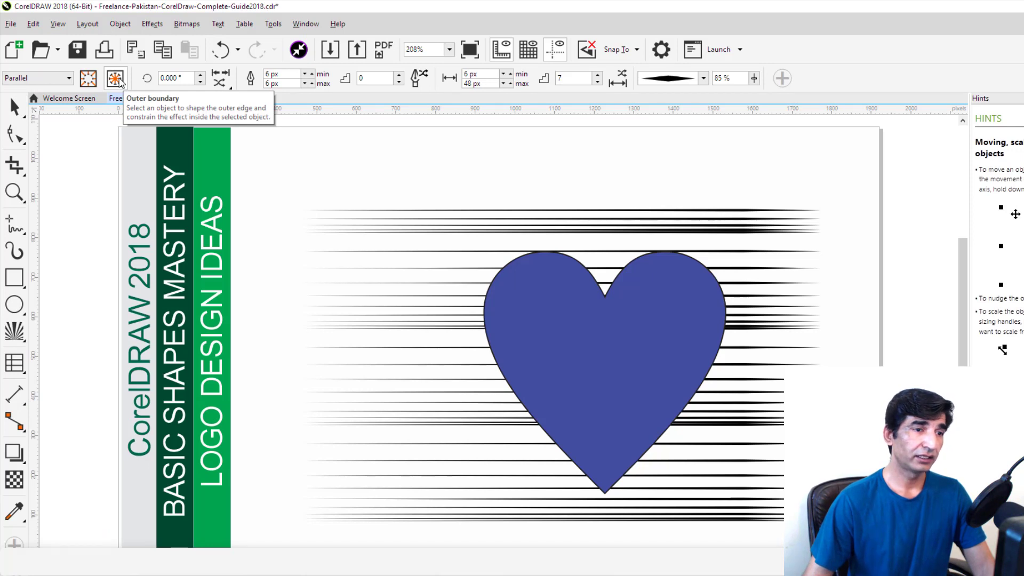
{"action": "left_click", "coordinate": [627, 342]}
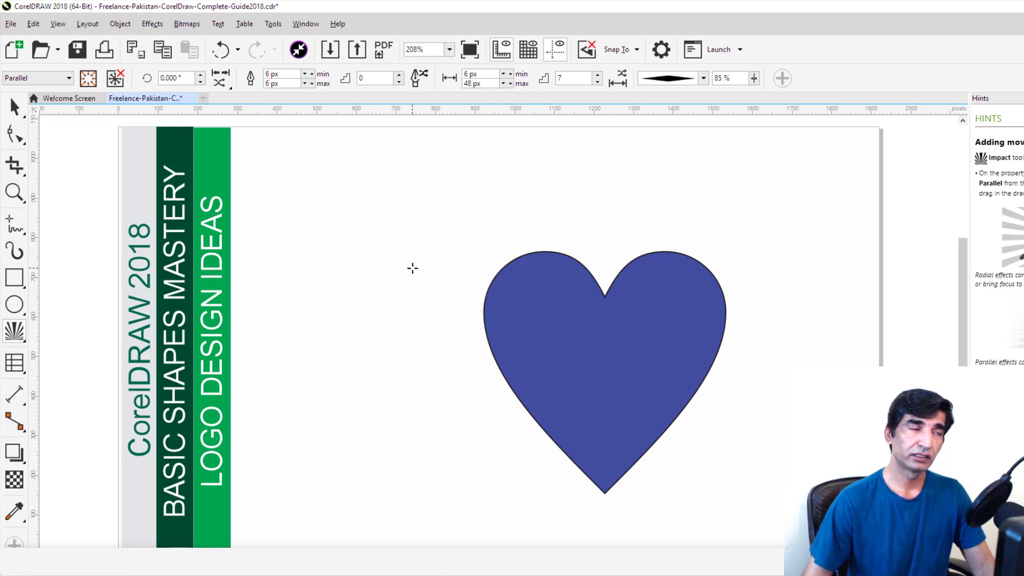
Step: Delete the solid blue heart so that only the heart-shaped impact lines remain
{"action": "left_click", "coordinate": [15, 107]}
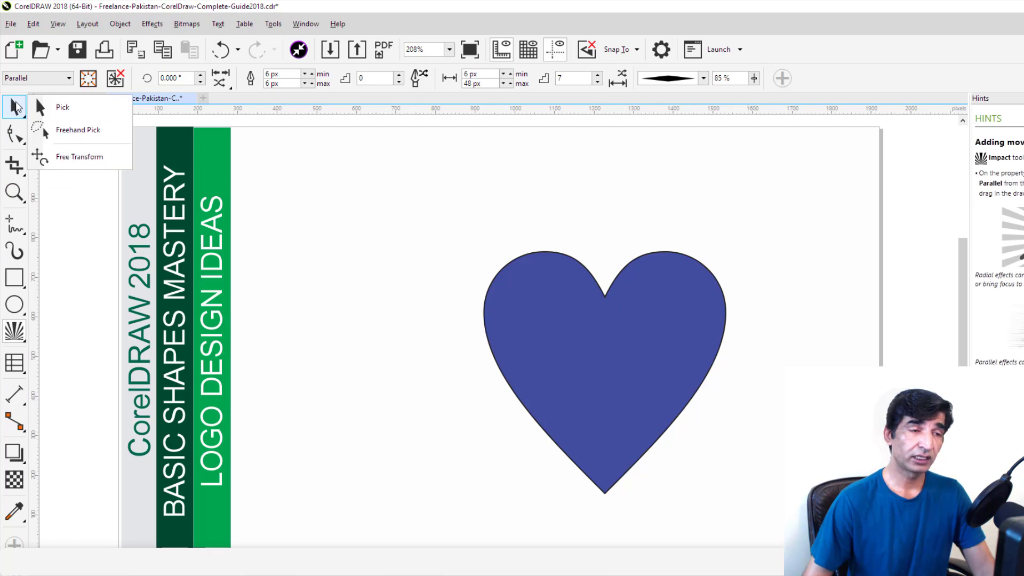
{"action": "left_click", "coordinate": [59, 106]}
{"action": "left_click", "coordinate": [309, 245]}
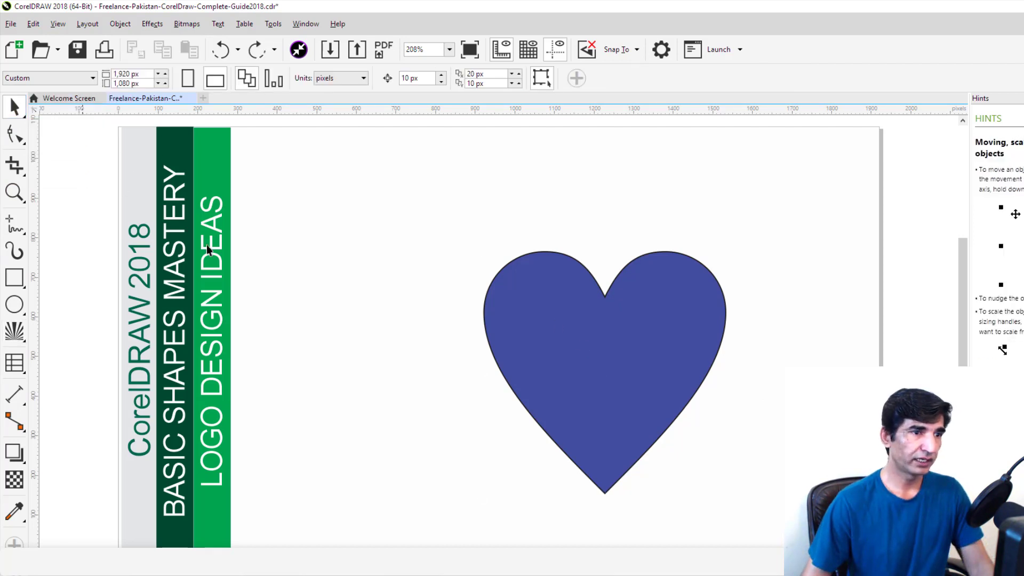
{"action": "left_click", "coordinate": [560, 336]}
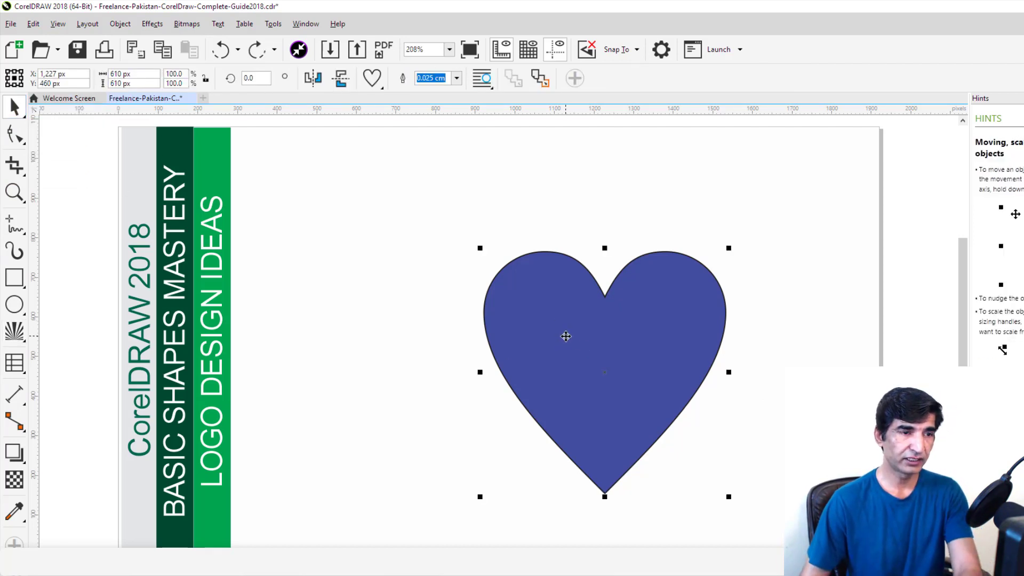
{"action": "key", "text": "ctrl+shift+z"}
Step: Enlarge the heart-shaped impact lines proportionally from their lower-left corner and fill them with red
{"action": "left_click_drag", "start_coordinate": [434, 229], "coordinate": [741, 529]}
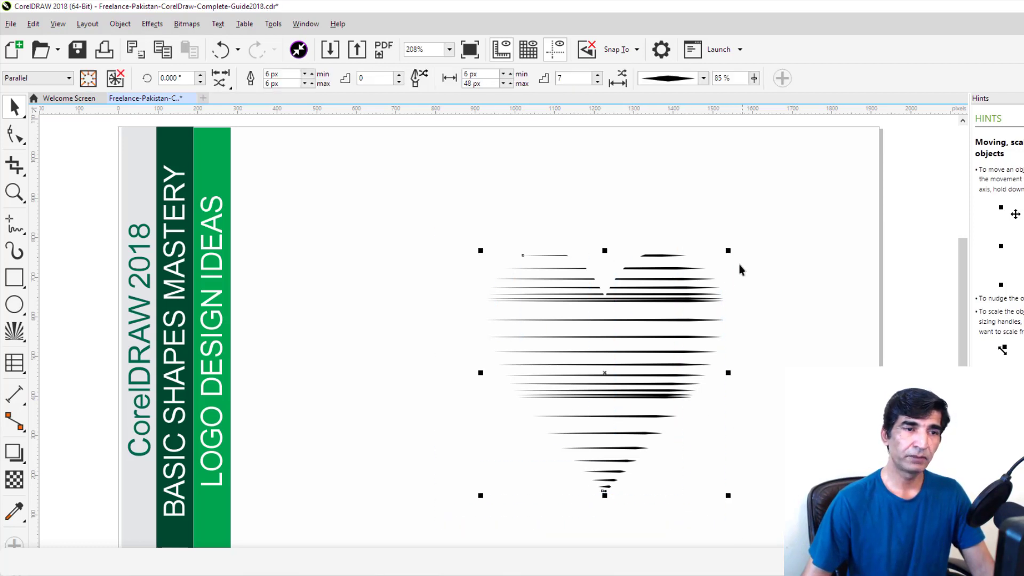
{"action": "left_click_drag", "start_coordinate": [730, 251], "coordinate": [797, 181]}
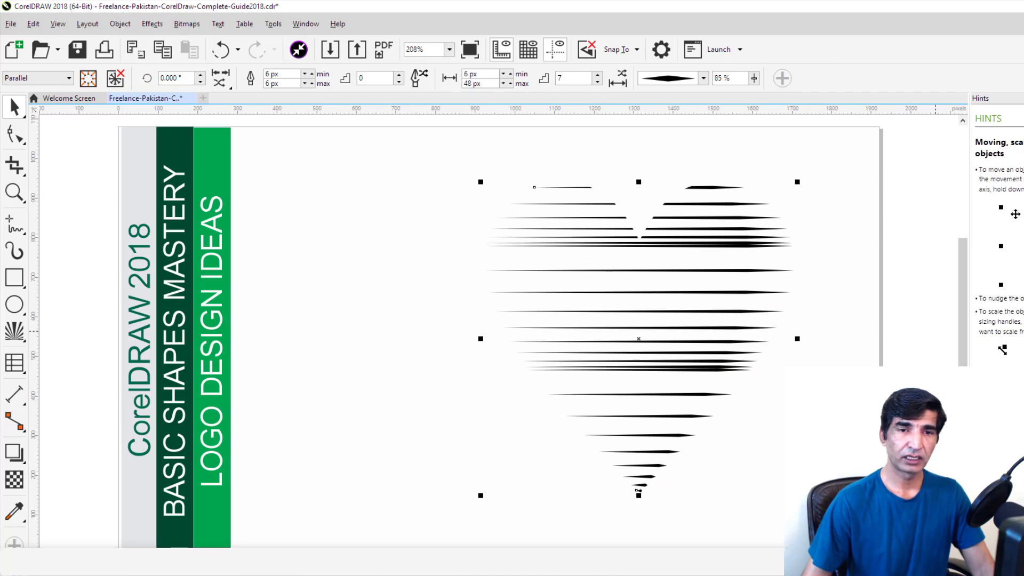
{"action": "left_click", "coordinate": [1021, 331]}
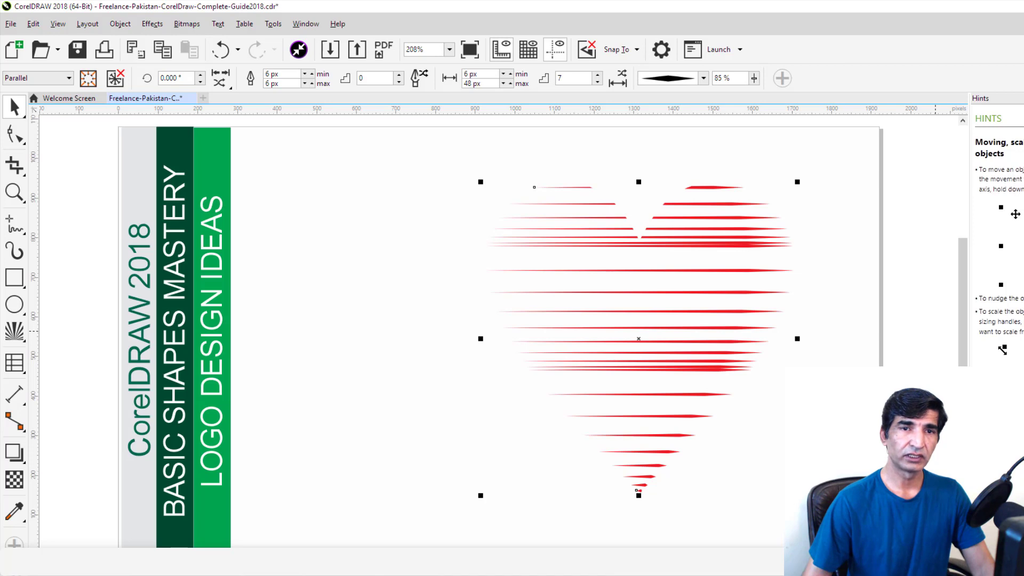
Step: Move the red line heart further left on the page and scale it proportionally to about half its size
{"action": "right_click", "coordinate": [1021, 331]}
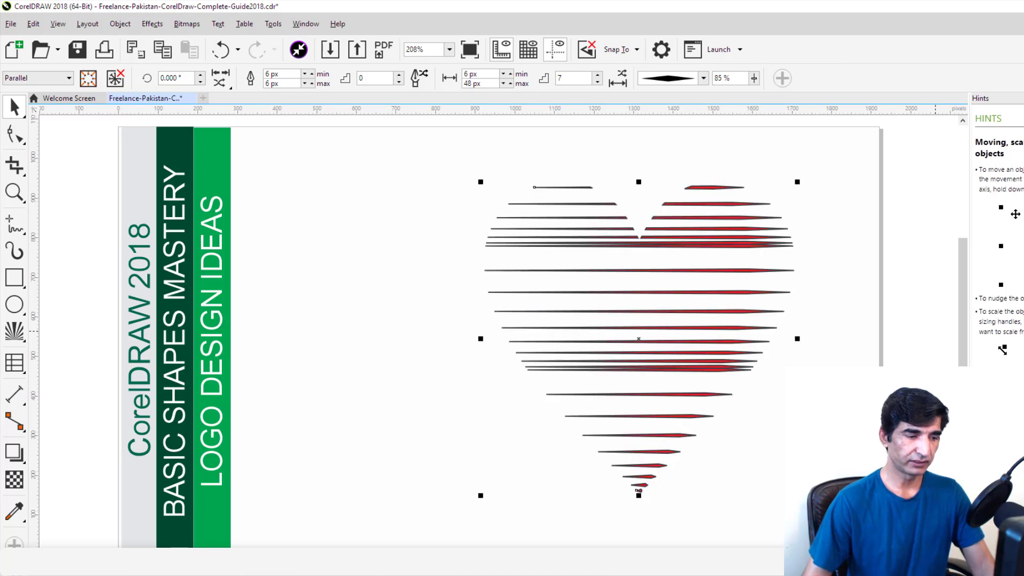
{"action": "right_click", "coordinate": [1020, 120]}
{"action": "left_click_drag", "start_coordinate": [735, 246], "coordinate": [619, 255]}
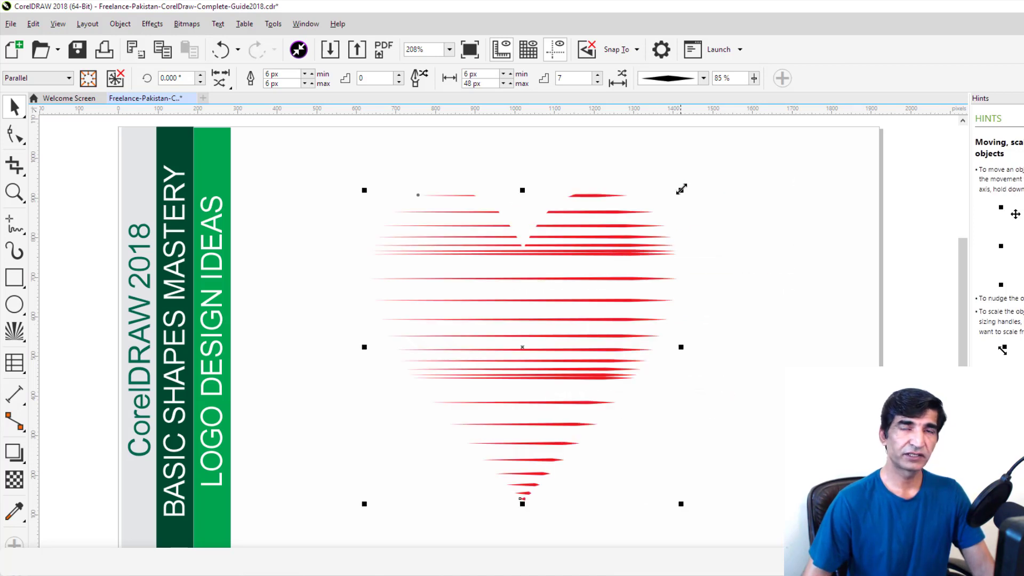
{"action": "left_click_drag", "start_coordinate": [684, 188], "coordinate": [526, 345]}
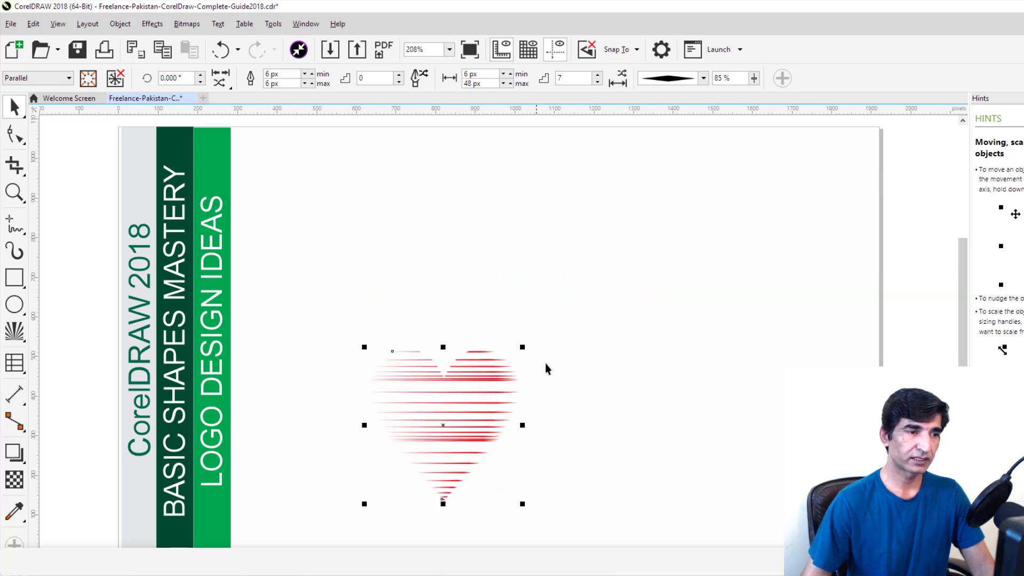
{"action": "left_click", "coordinate": [571, 367]}
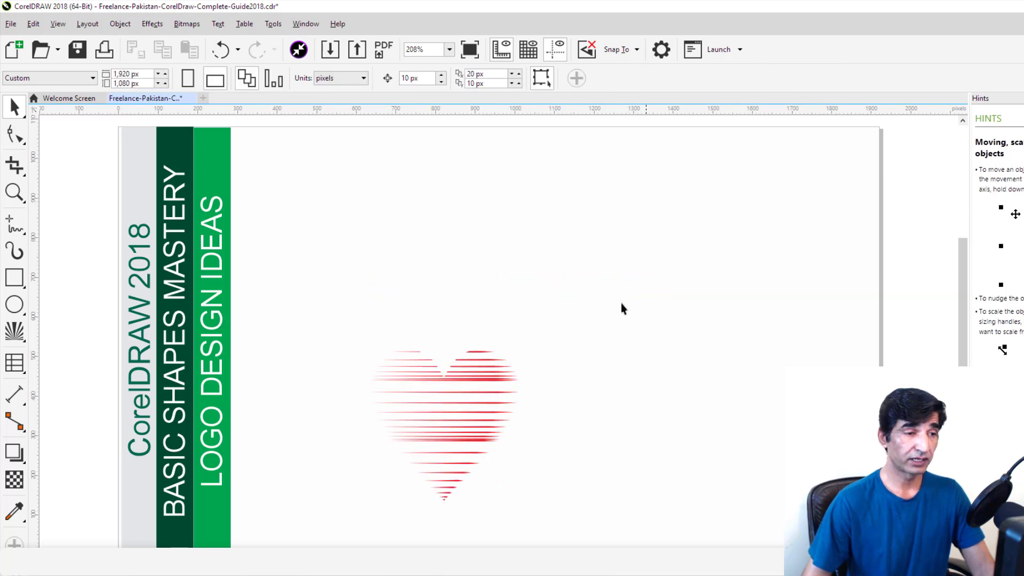
Step: Delete the red line heart from the page
{"action": "left_click", "coordinate": [462, 385]}
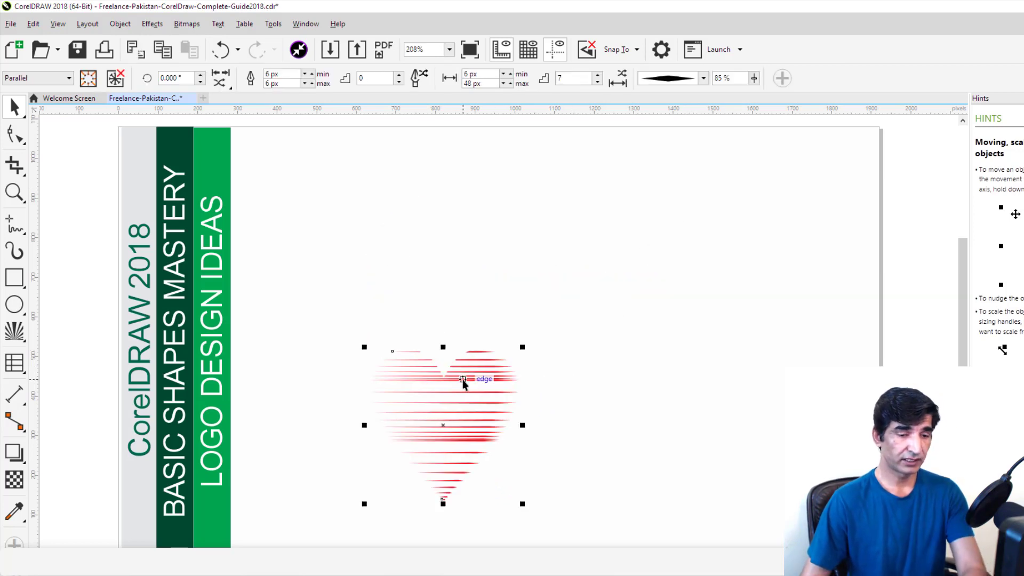
{"action": "key", "text": "Delete"}
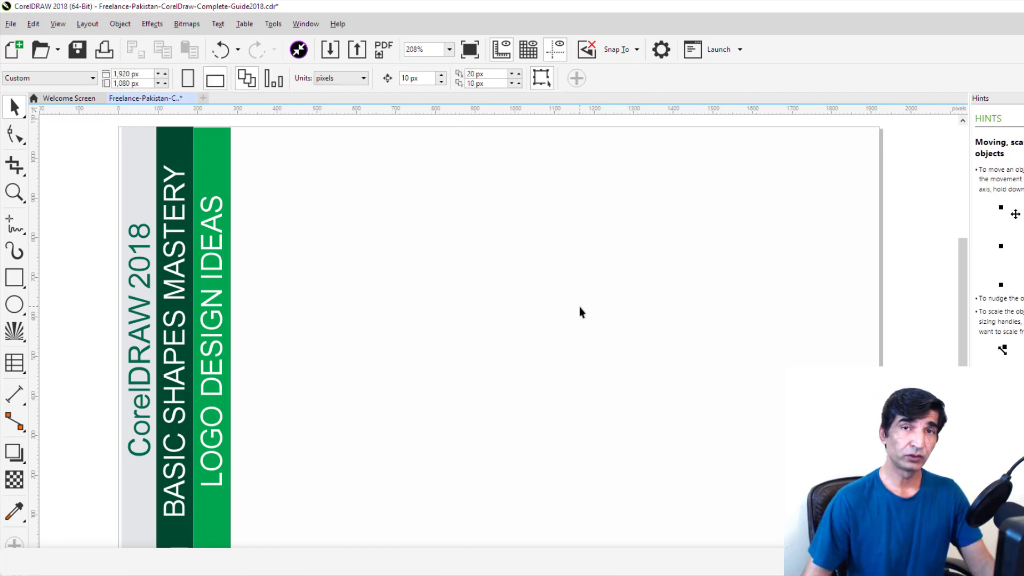
Step: Draw a radial Impact effect about 894 px across and centre it on the page
{"action": "left_click", "coordinate": [13, 333]}
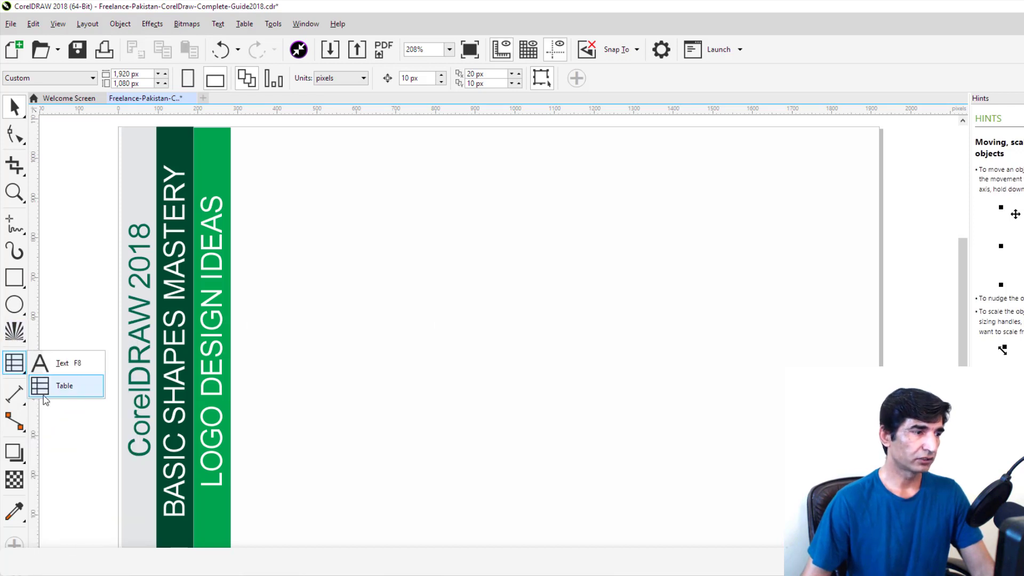
{"action": "left_click", "coordinate": [75, 404]}
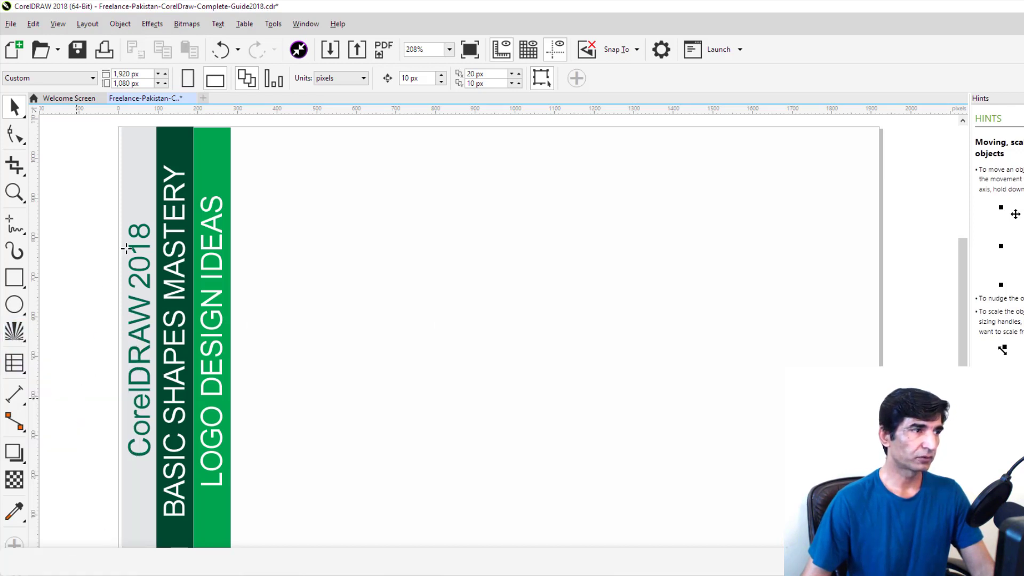
{"action": "left_click", "coordinate": [53, 78]}
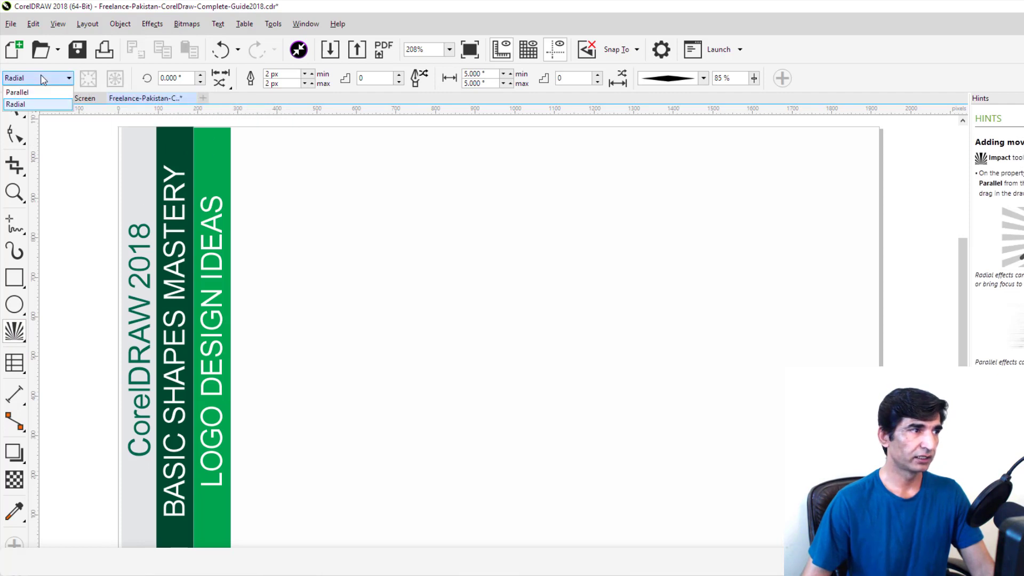
{"action": "left_click", "coordinate": [29, 110]}
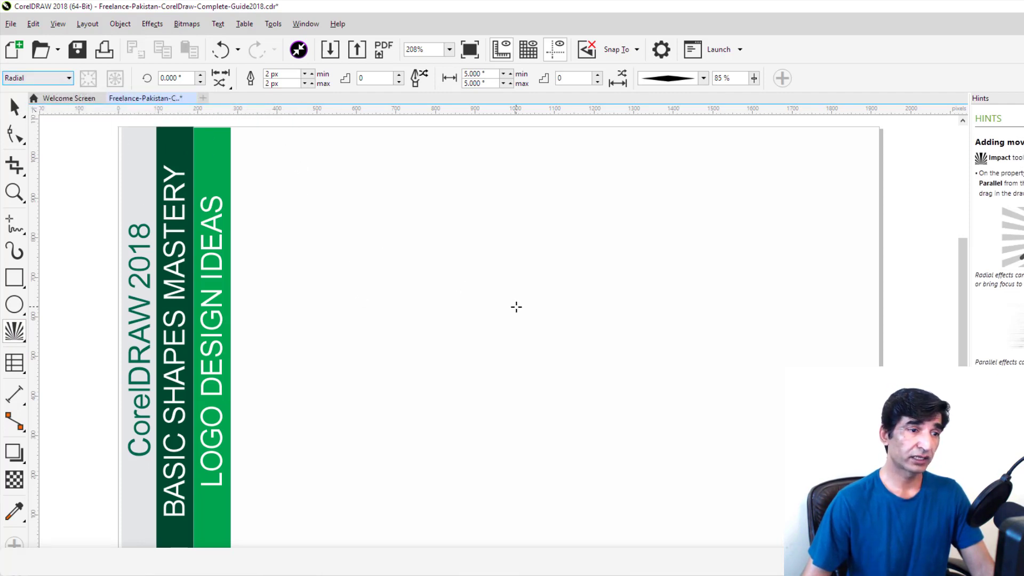
{"action": "left_click_drag", "start_coordinate": [475, 290], "coordinate": [580, 375]}
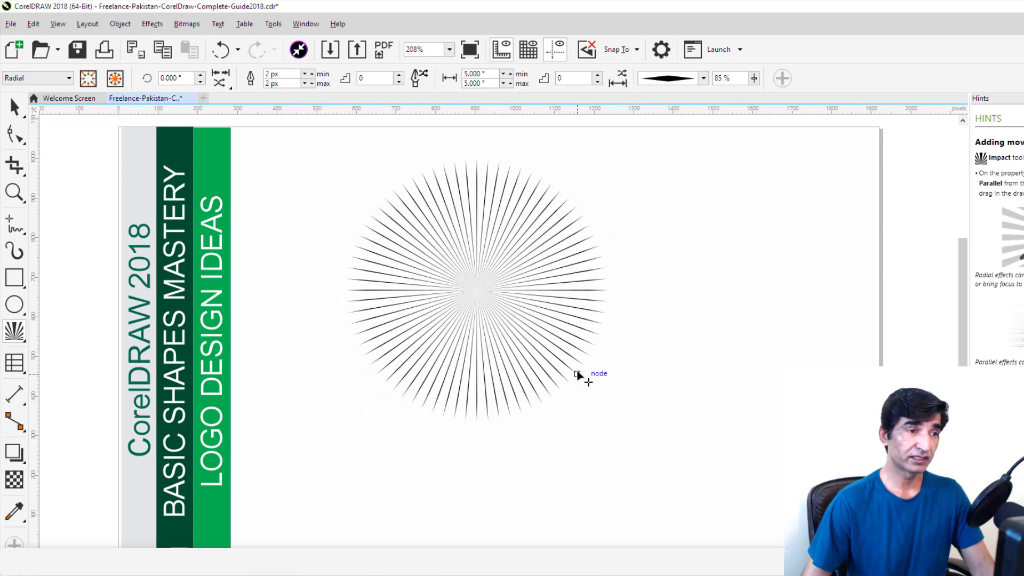
{"action": "left_click", "coordinate": [477, 291]}
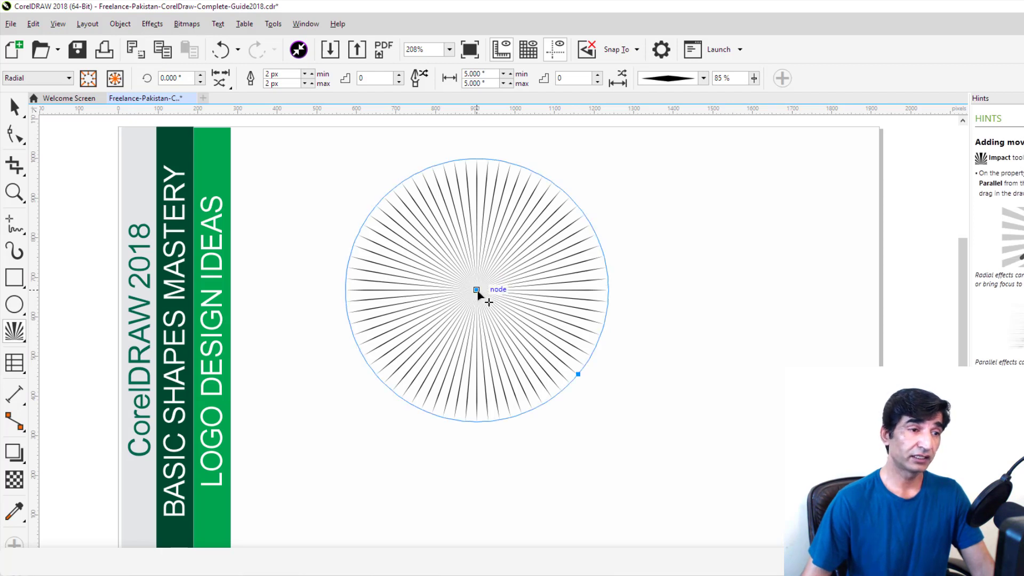
{"action": "left_click_drag", "start_coordinate": [578, 375], "coordinate": [711, 490]}
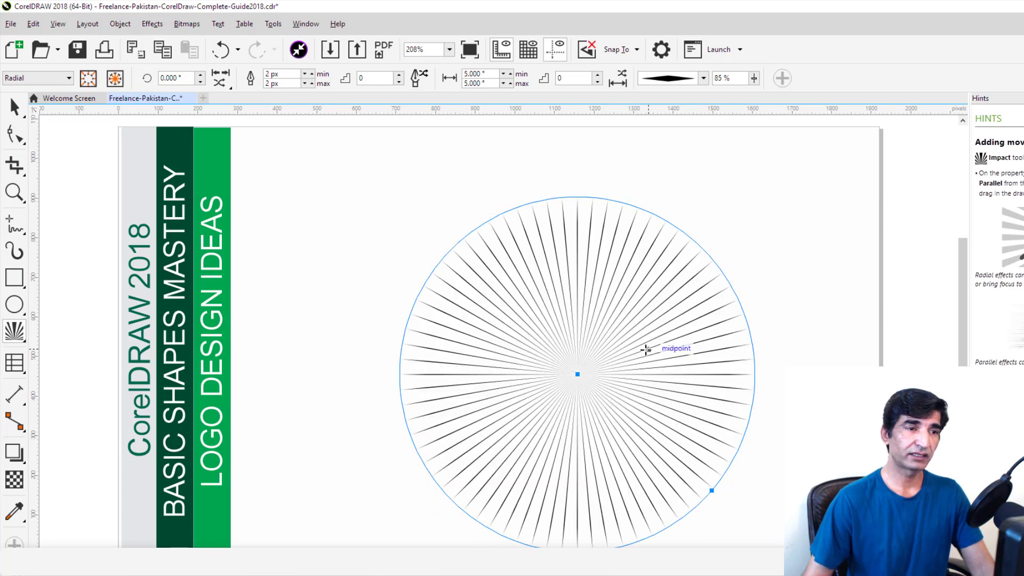
{"action": "key", "text": "p"}
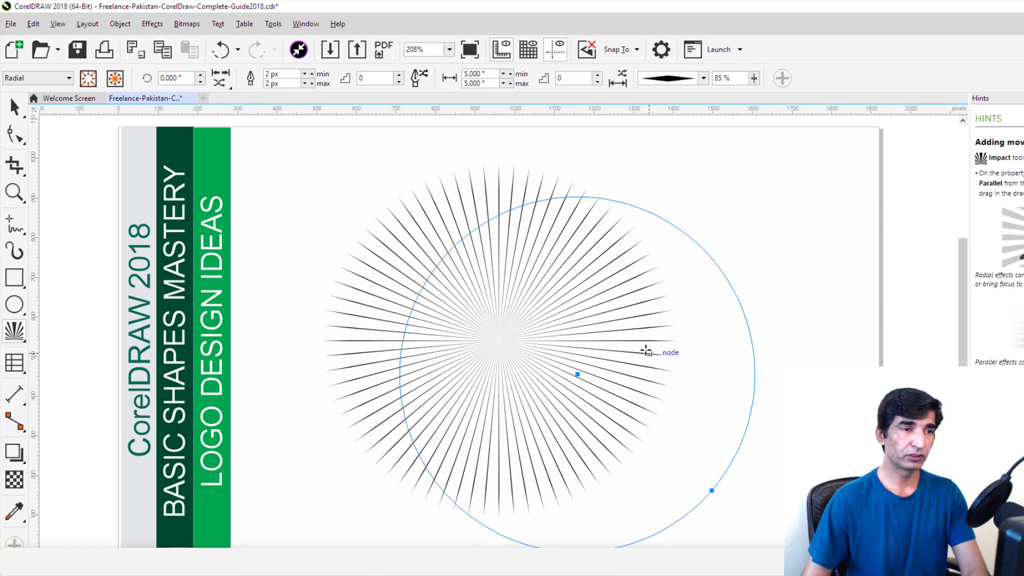
Step: Draw a Basic Shapes heart of about 417 × 497 px and centre it over the radial impact lines
{"action": "left_click", "coordinate": [22, 337]}
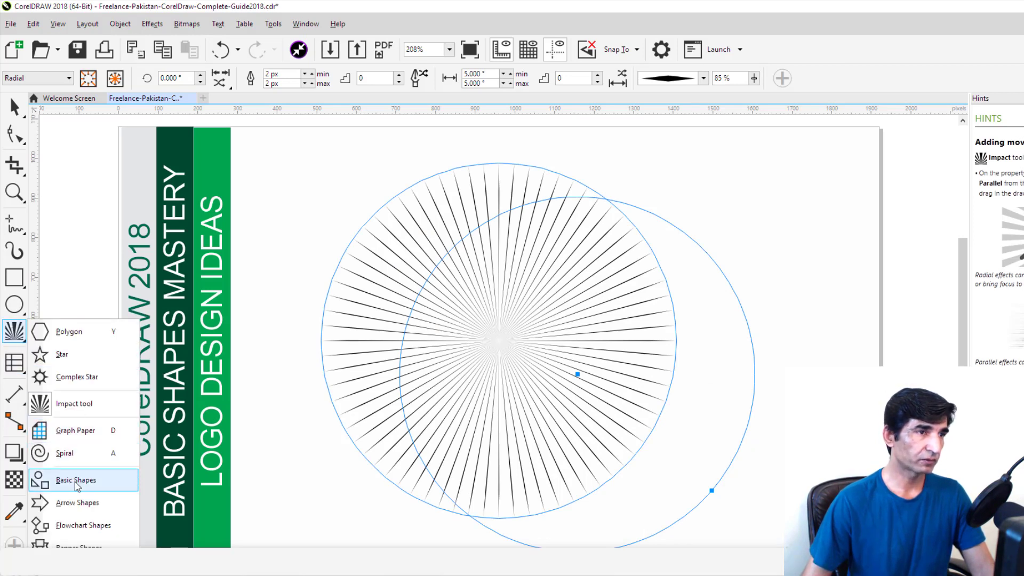
{"action": "left_click", "coordinate": [75, 480]}
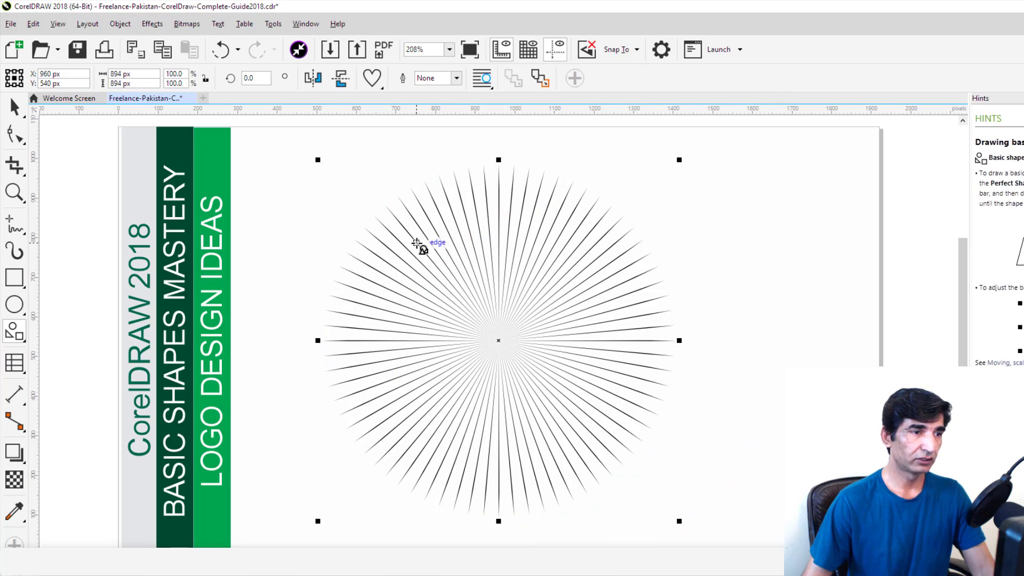
{"action": "left_click_drag", "start_coordinate": [417, 241], "coordinate": [585, 442]}
{"action": "key", "text": "Up"}
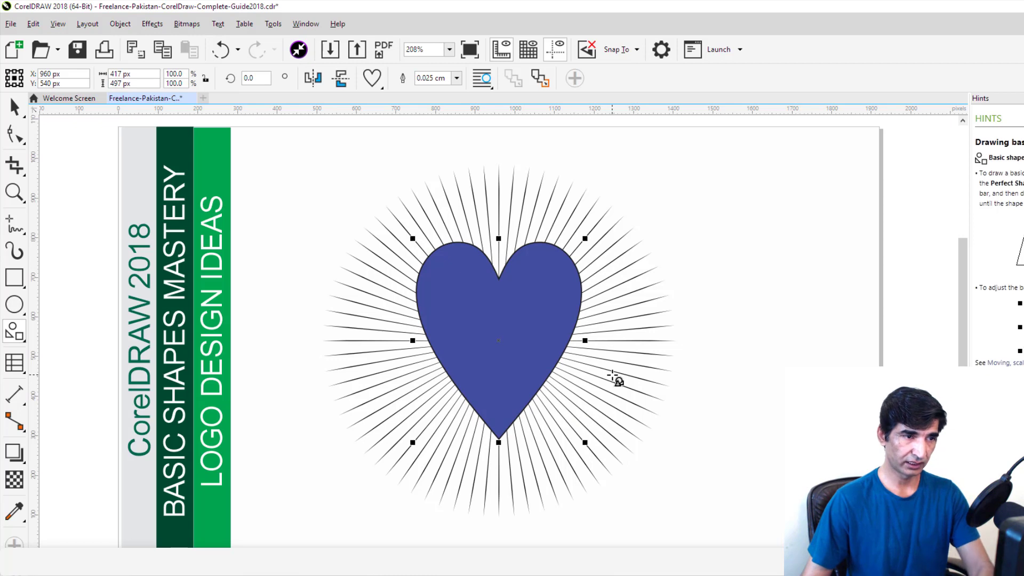
{"action": "left_click", "coordinate": [14, 107]}
{"action": "left_click", "coordinate": [56, 129]}
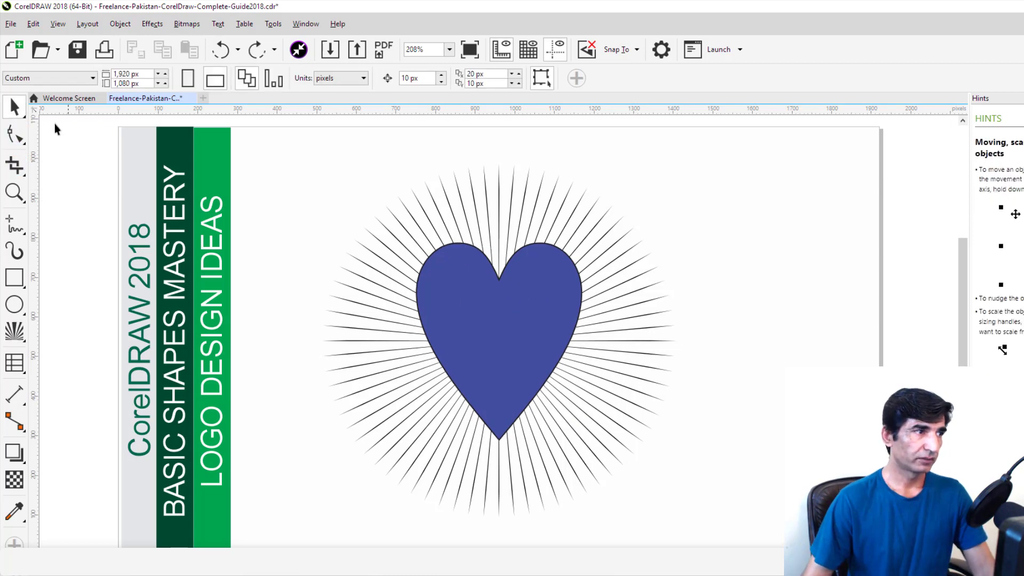
Step: Set the blue heart as the inner boundary of the radial impact effect
{"action": "left_click", "coordinate": [515, 315]}
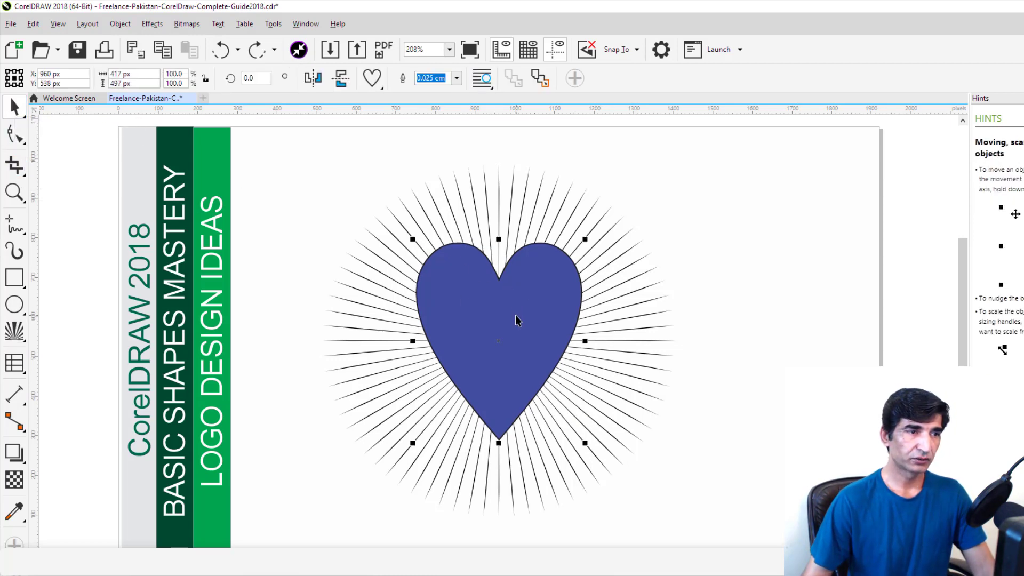
{"action": "left_click", "coordinate": [498, 177]}
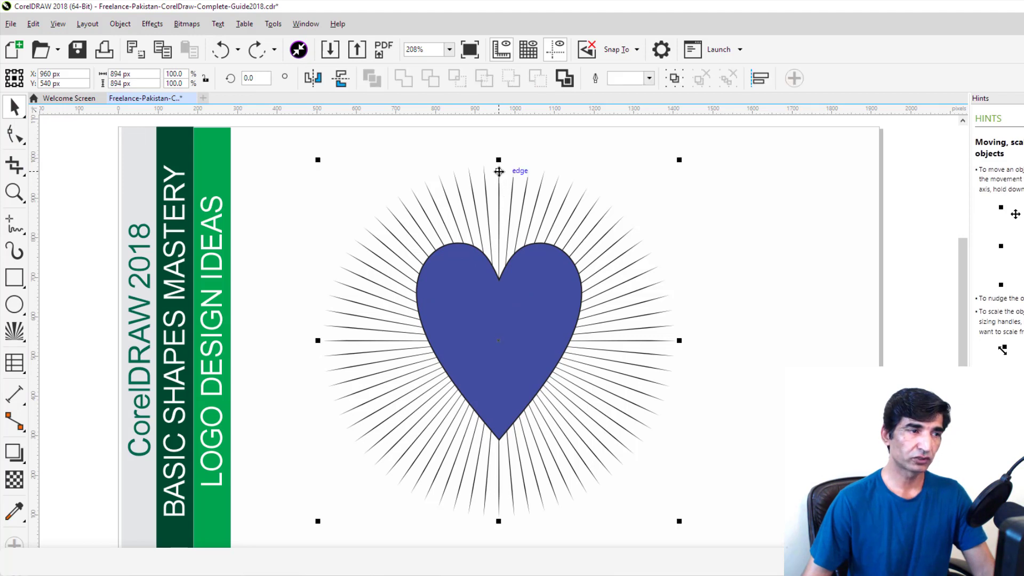
{"action": "left_click", "coordinate": [14, 331]}
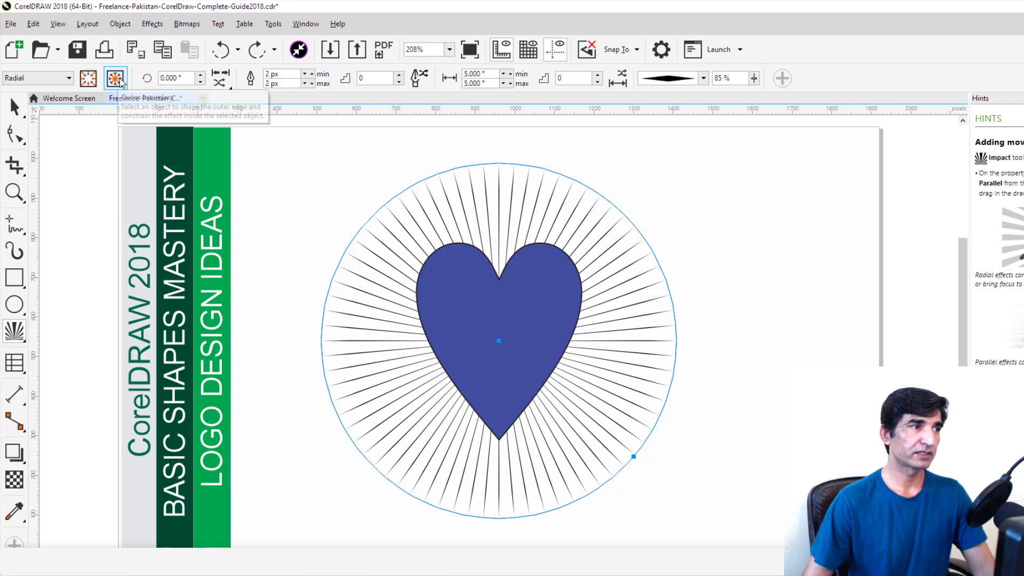
{"action": "left_click", "coordinate": [88, 79]}
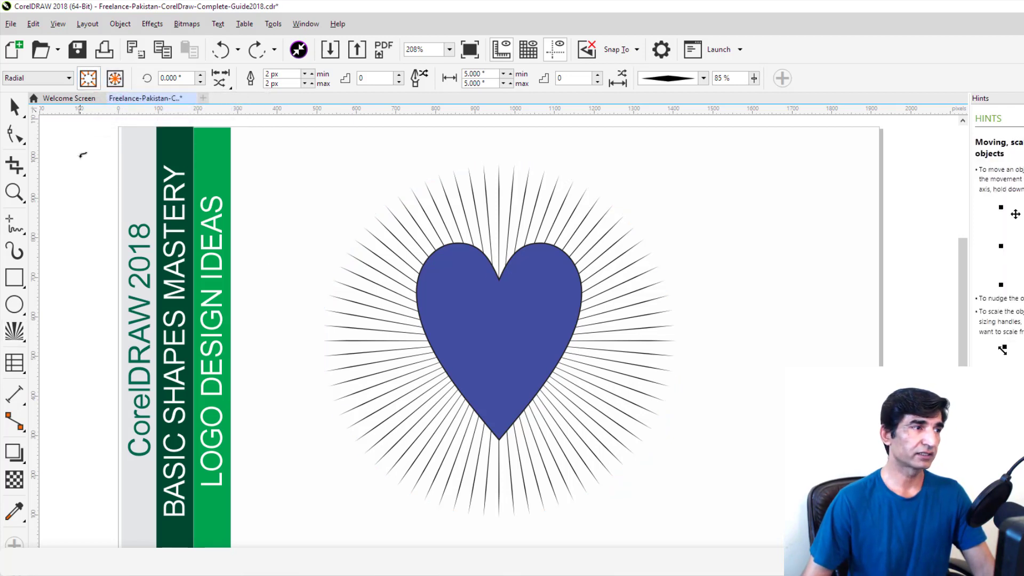
{"action": "left_click", "coordinate": [465, 306]}
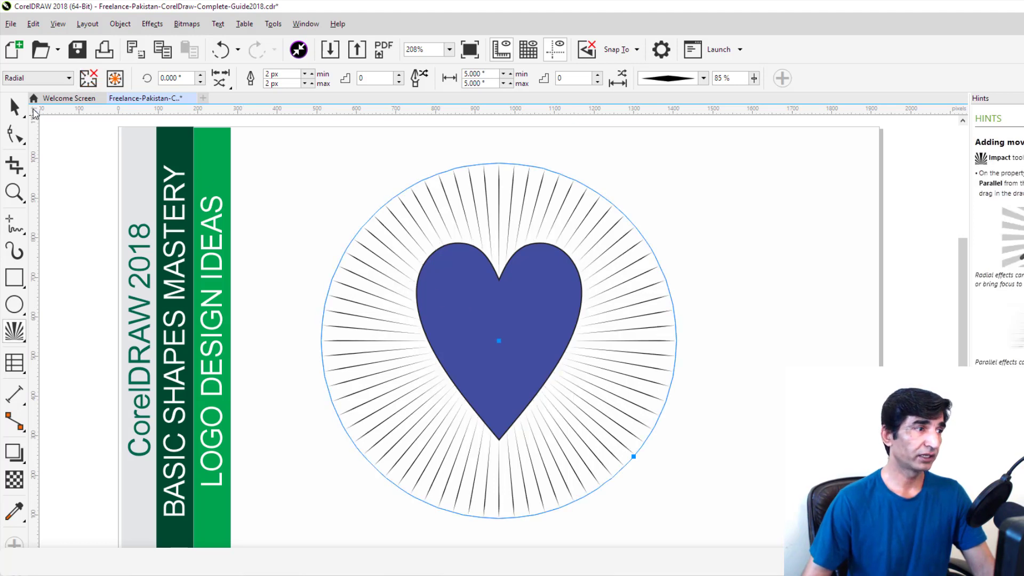
Step: Delete the solid blue heart so that a heart-shaped gap remains inside the radial lines
{"action": "left_click", "coordinate": [16, 108]}
{"action": "left_click", "coordinate": [773, 276]}
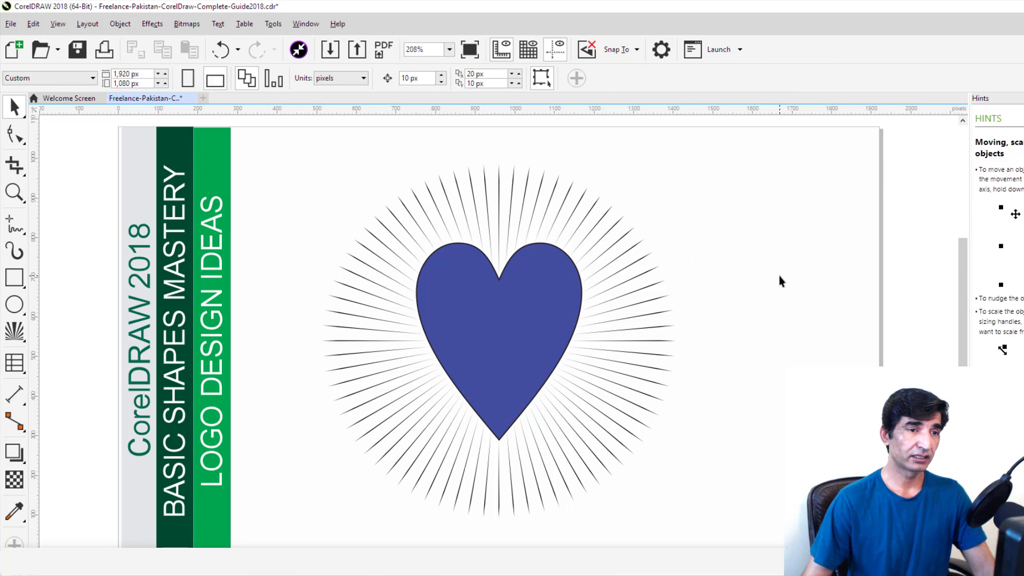
{"action": "left_click", "coordinate": [465, 343]}
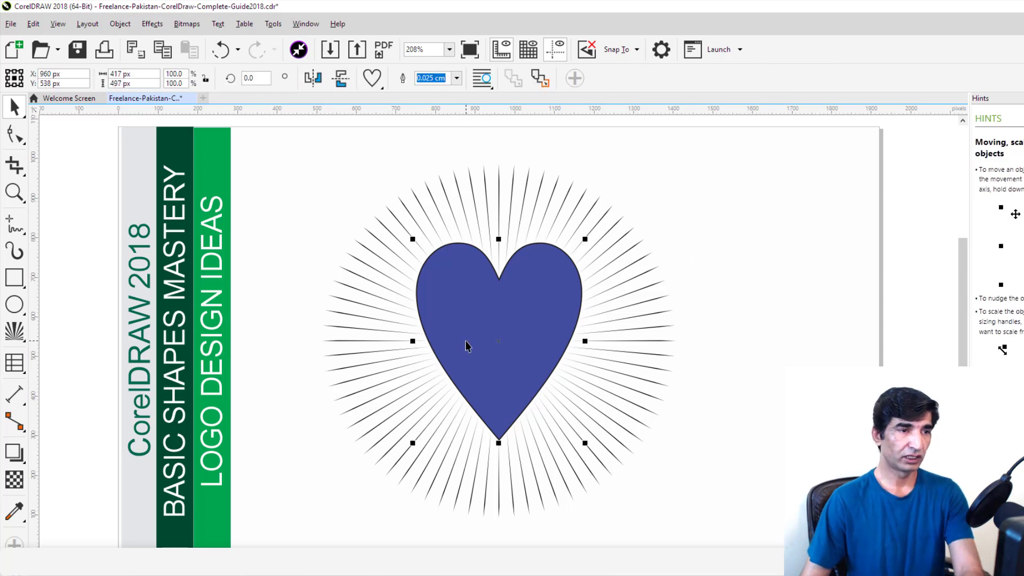
{"action": "key", "text": "Delete"}
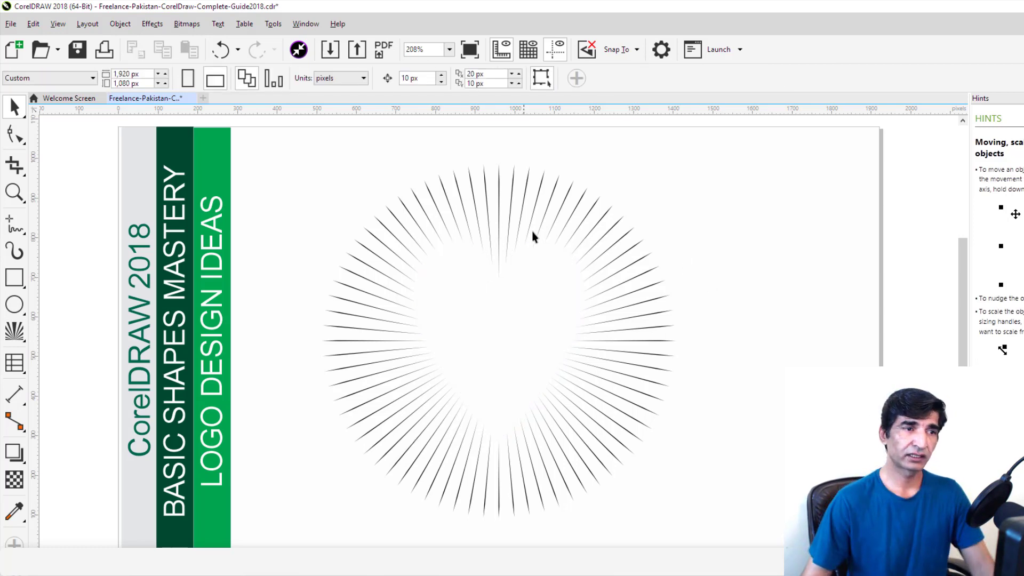
Step: Draw a rectangle of about 1,125 × 982 px around the radial lines and place it behind them
{"action": "left_click", "coordinate": [17, 281]}
{"action": "left_click_drag", "start_coordinate": [293, 146], "coordinate": [534, 488]}
{"action": "left_click_drag", "start_coordinate": [597, 506], "coordinate": [740, 535]}
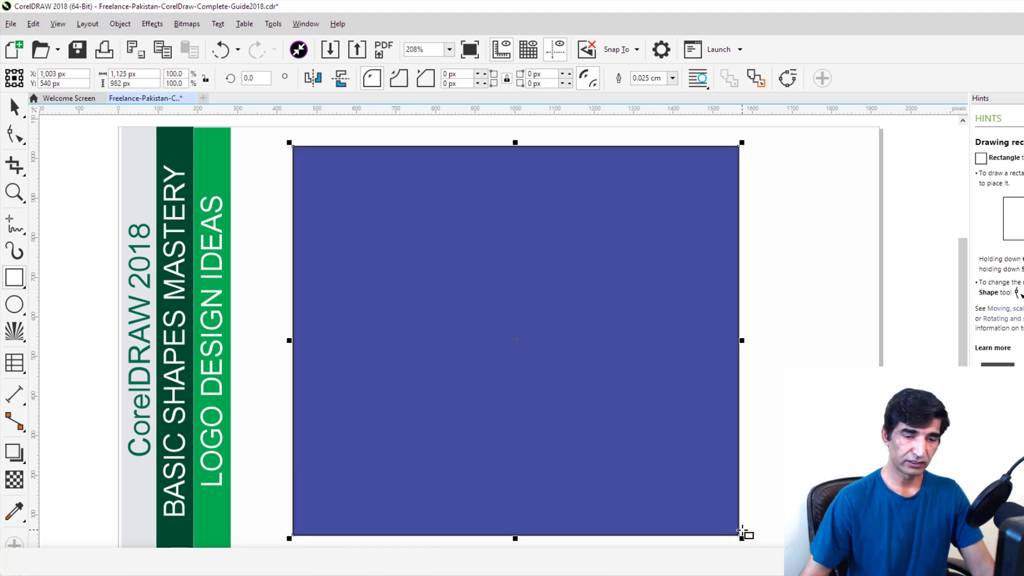
{"action": "key", "text": "ctrl+Page_Down"}
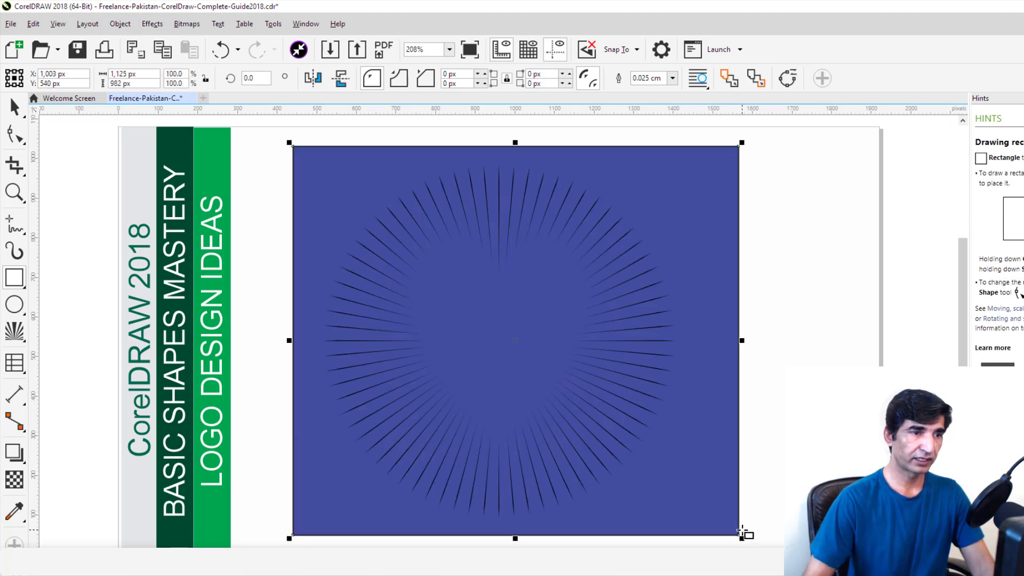
{"action": "left_click", "coordinate": [14, 107]}
{"action": "left_click", "coordinate": [791, 226]}
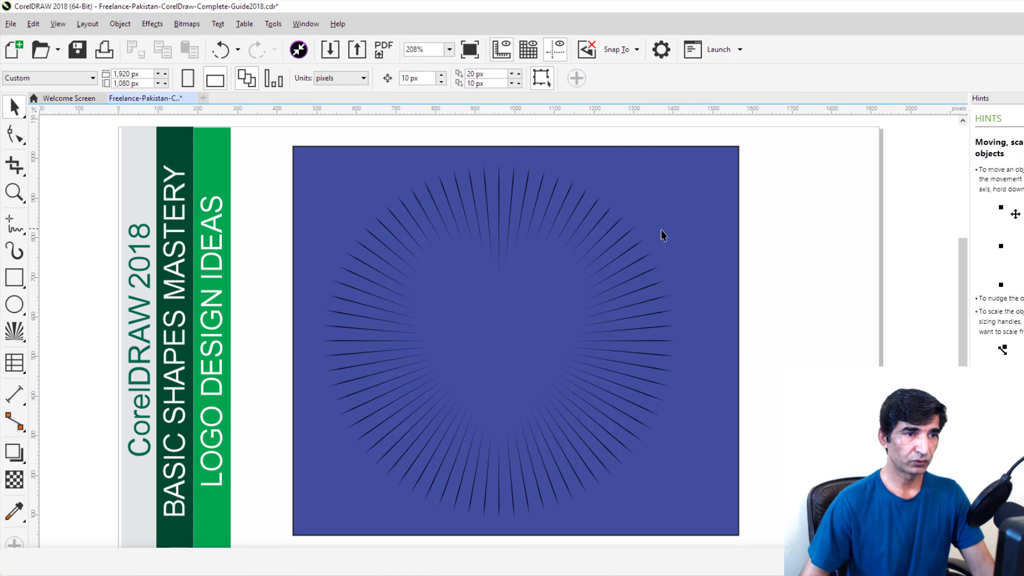
Step: Align the radial impact lines horizontally to the centre of the background rectangle
{"action": "left_click", "coordinate": [627, 235]}
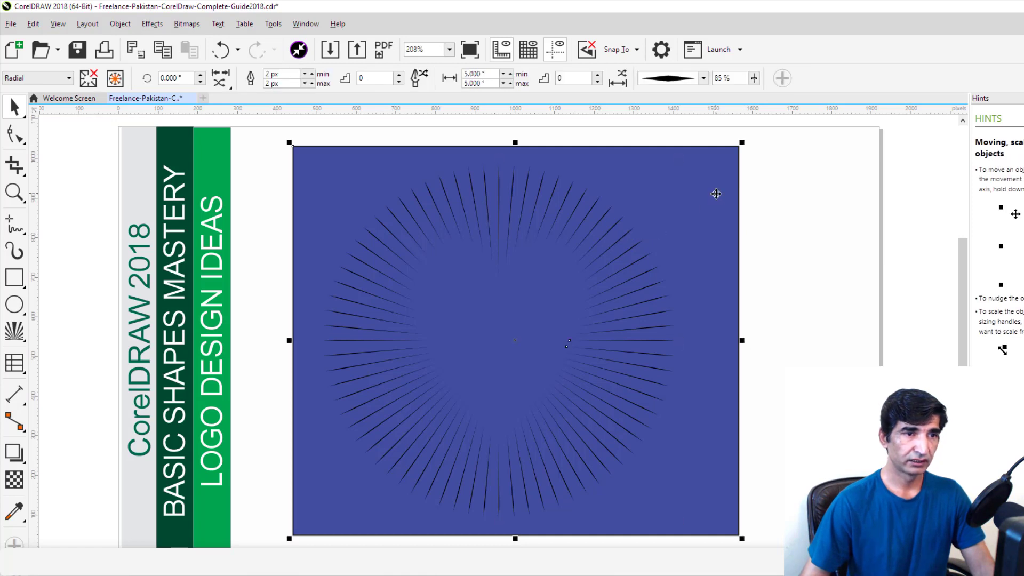
{"action": "key", "text": "c"}
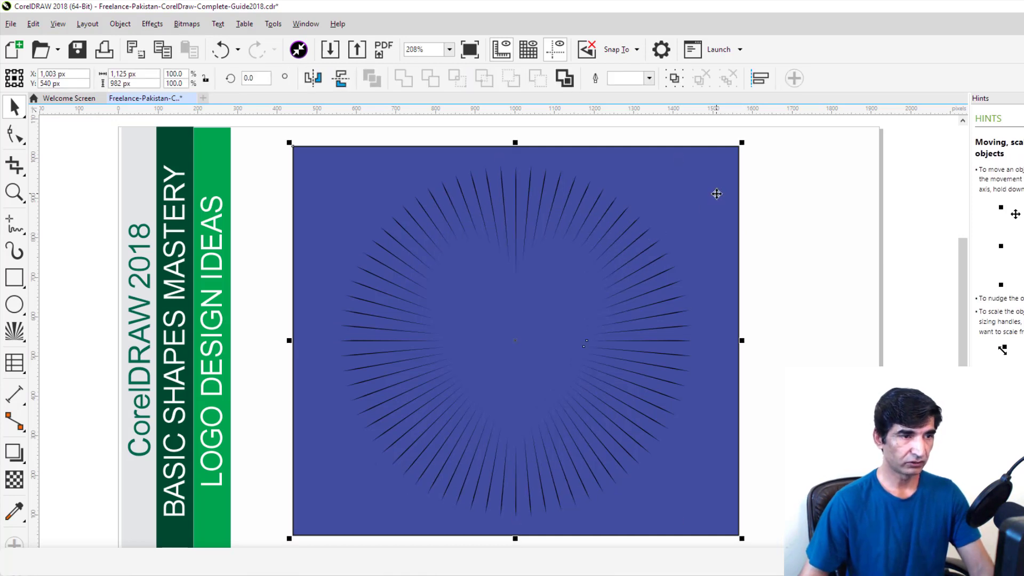
{"action": "left_click", "coordinate": [816, 238]}
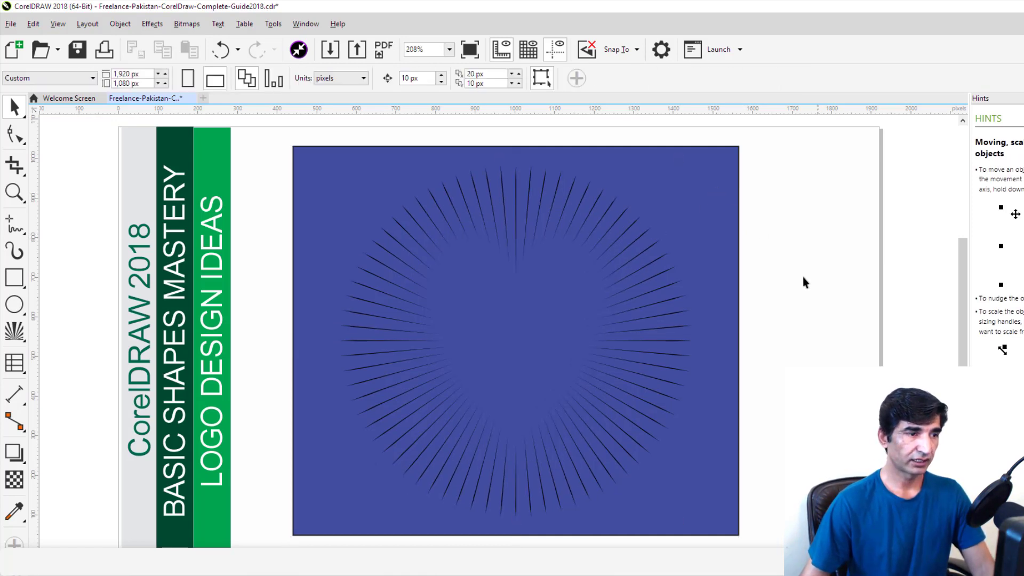
Step: Recolour the radial impact lines white and fill the background rectangle with black
{"action": "left_click", "coordinate": [674, 329]}
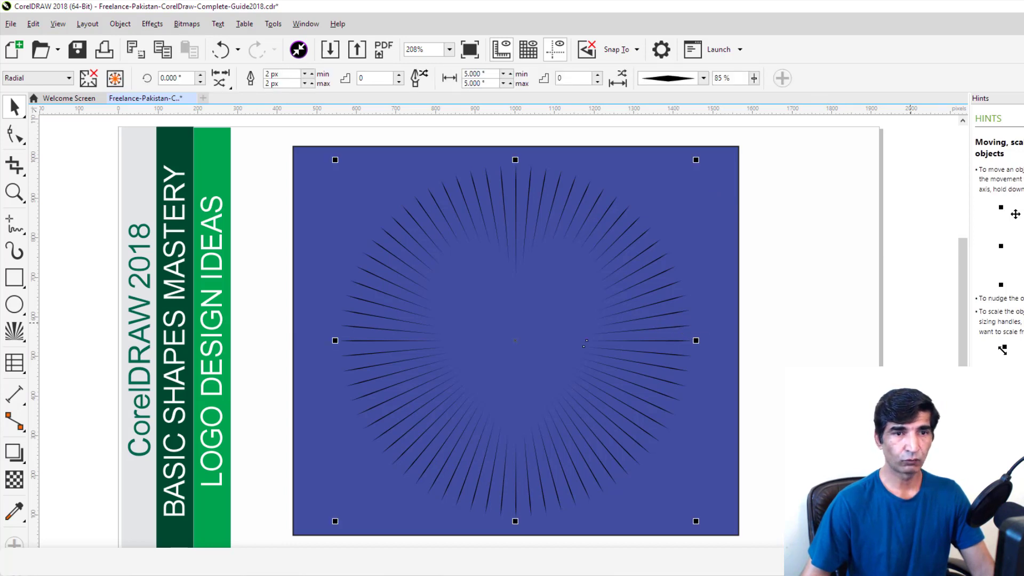
{"action": "right_click", "coordinate": [1022, 260]}
{"action": "left_click", "coordinate": [821, 245]}
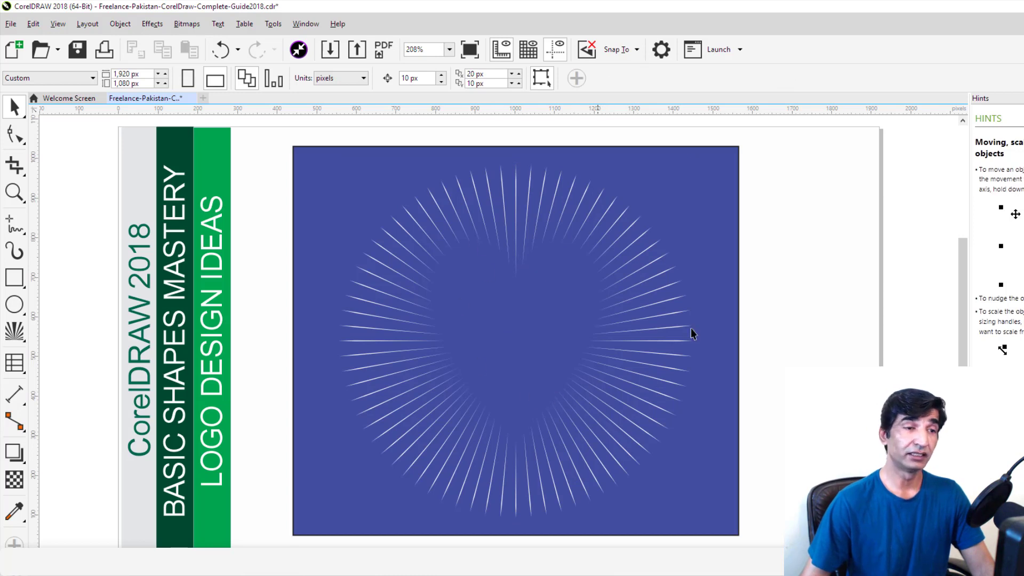
{"action": "left_click", "coordinate": [715, 190]}
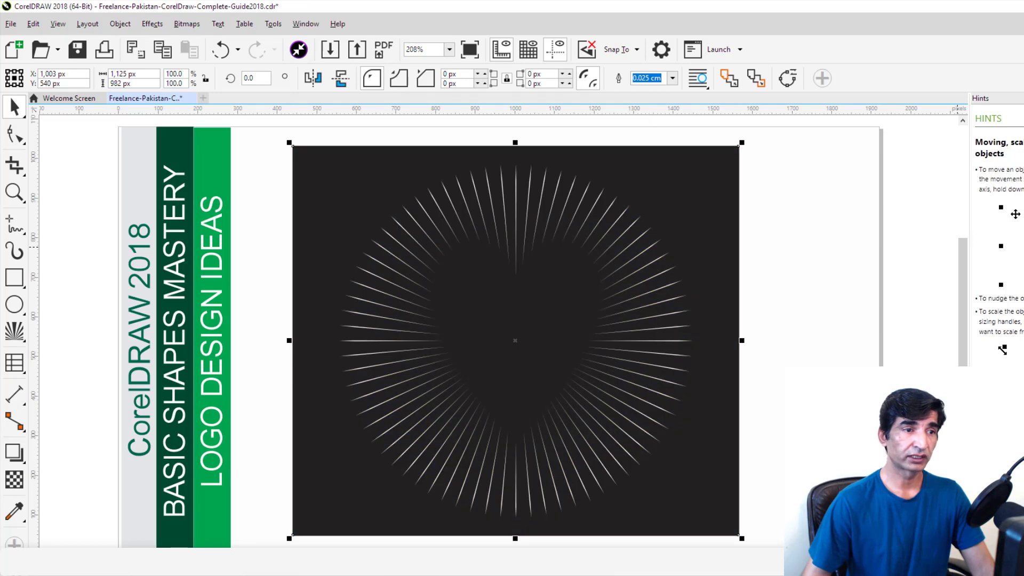
{"action": "left_click", "coordinate": [794, 230]}
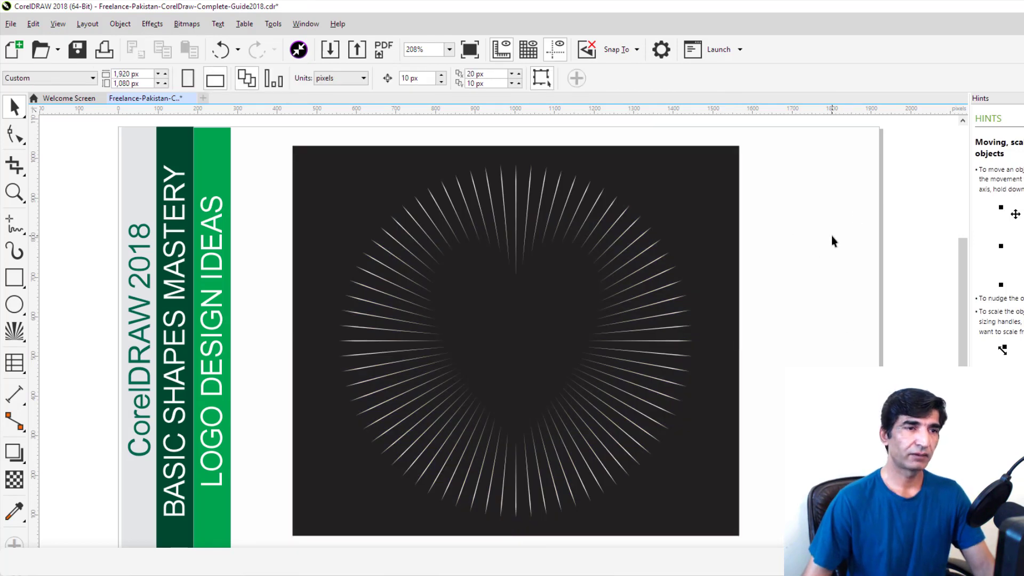